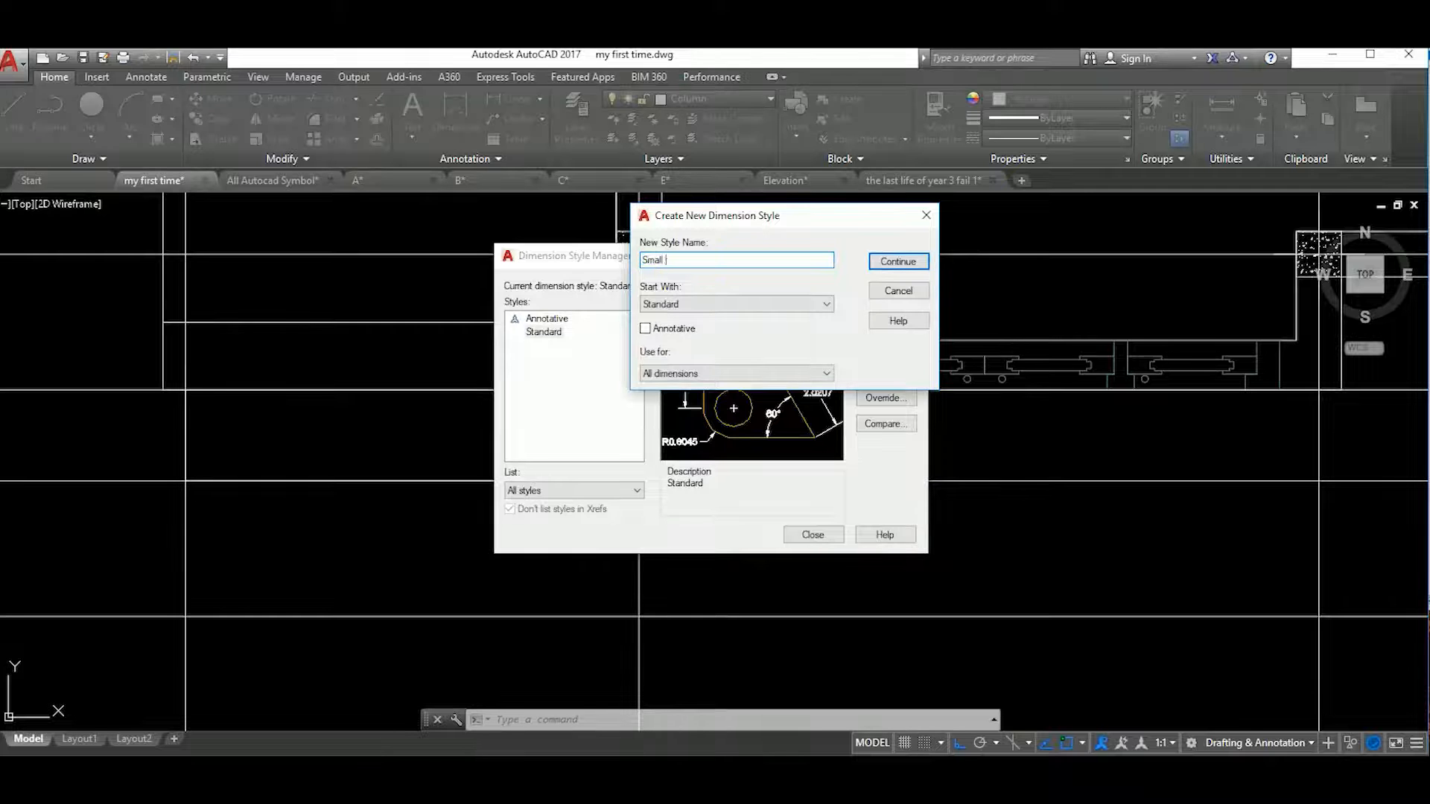
Create the Small house dimension style with baseline spacing, extension beyond dimension lines and offset from origin all set to 10
click(898, 261)
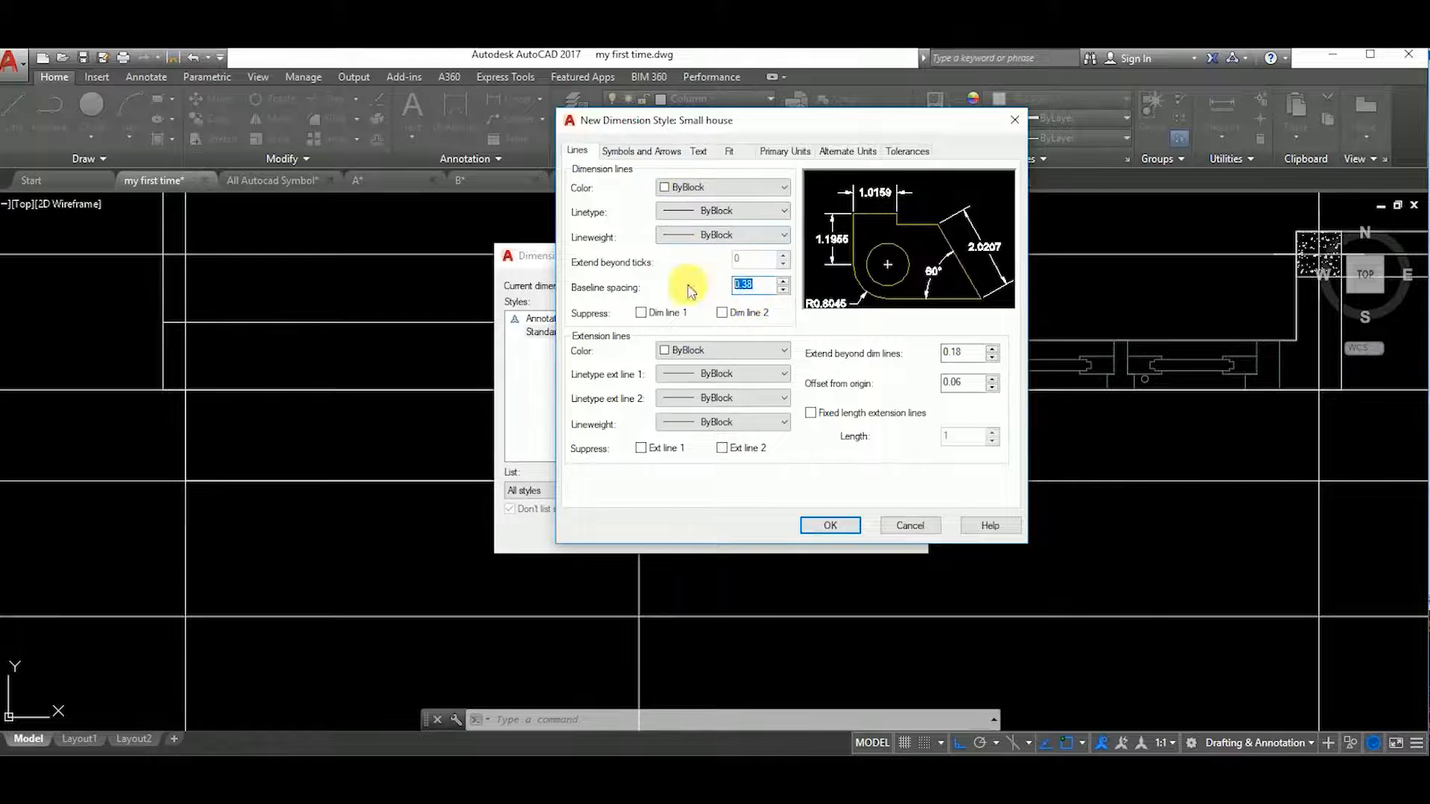
click(722, 187)
click(713, 350)
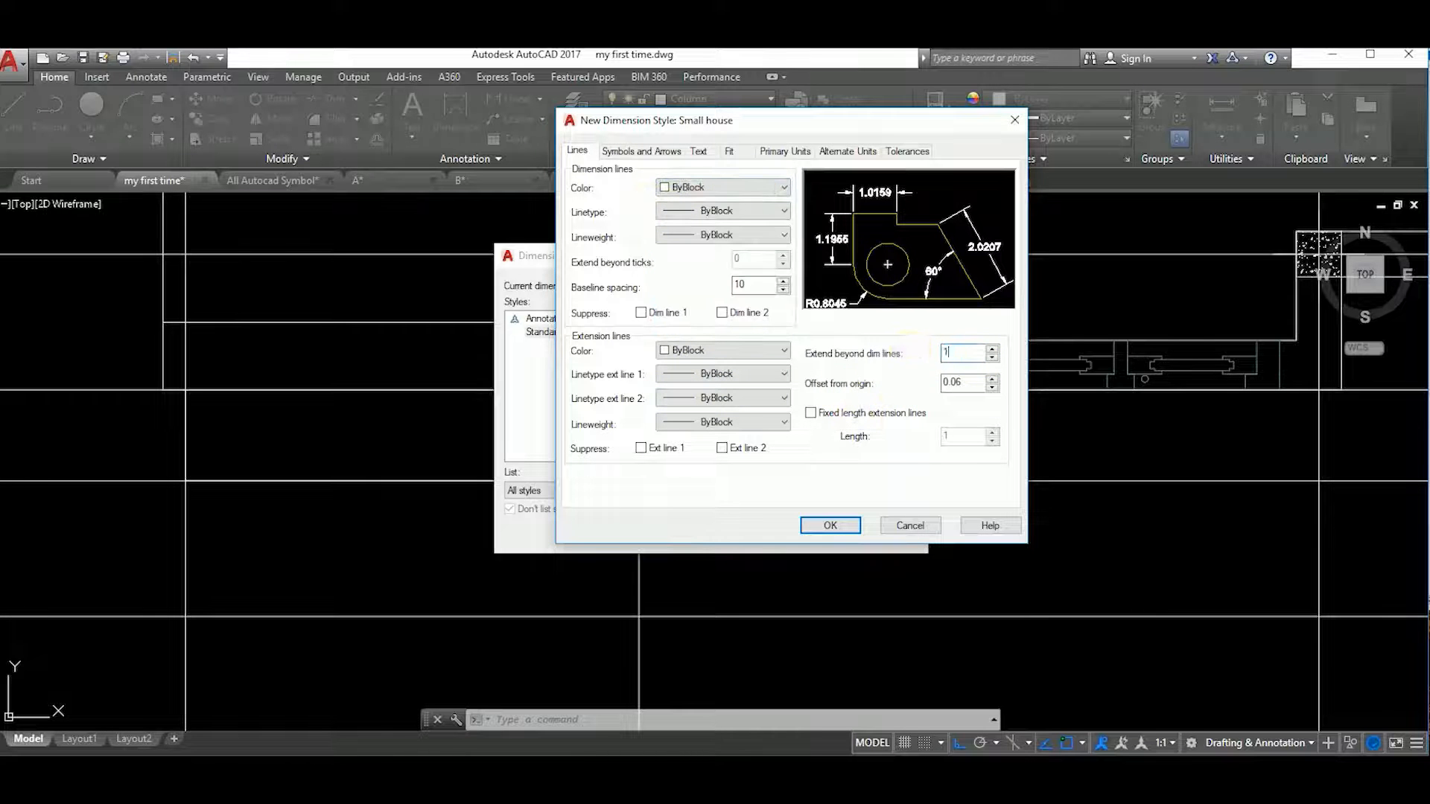
drag(972, 383, 925, 388)
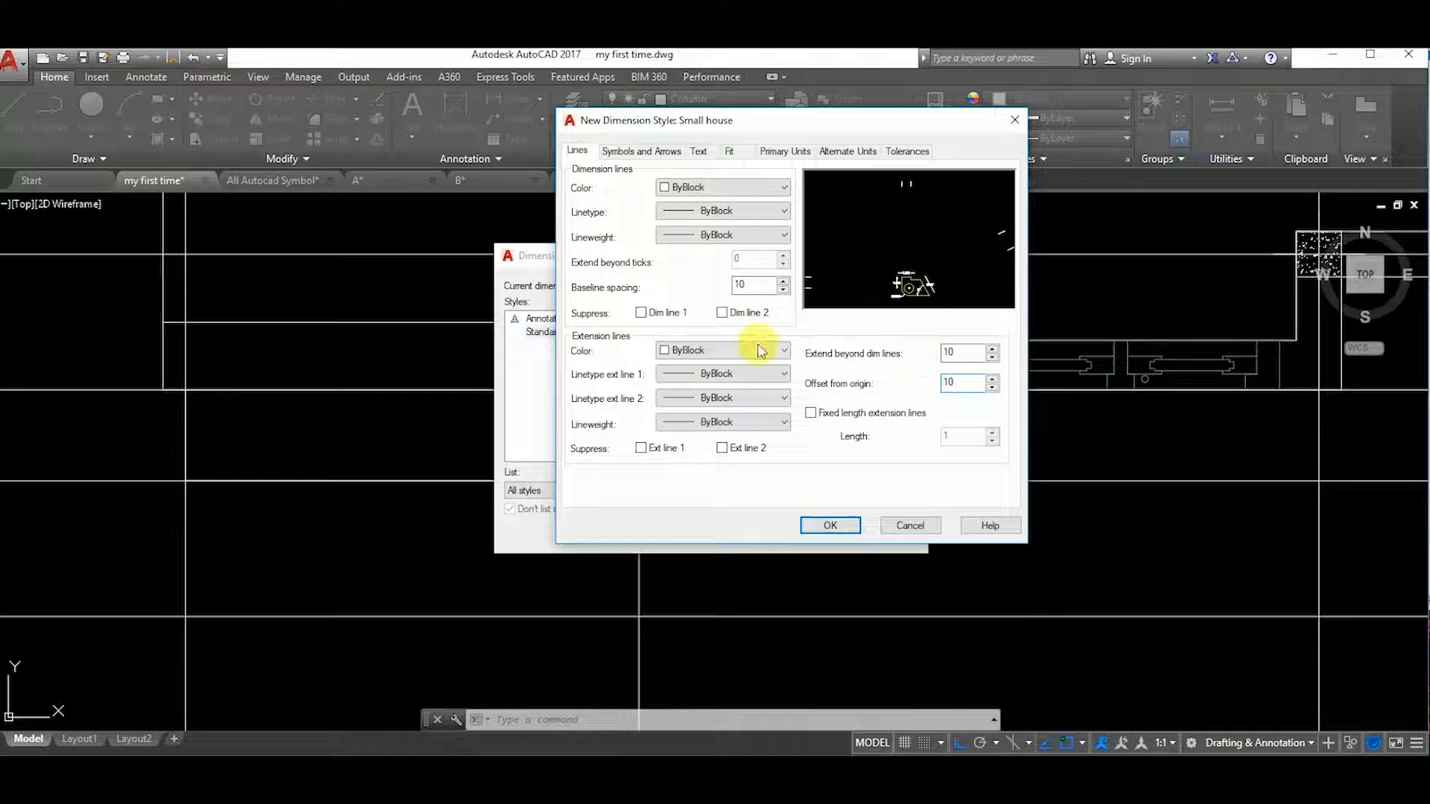
Set the style's first and second arrowheads to Architectural tick, with arrow size 10 and centre mark size 10
click(641, 150)
click(676, 202)
click(643, 280)
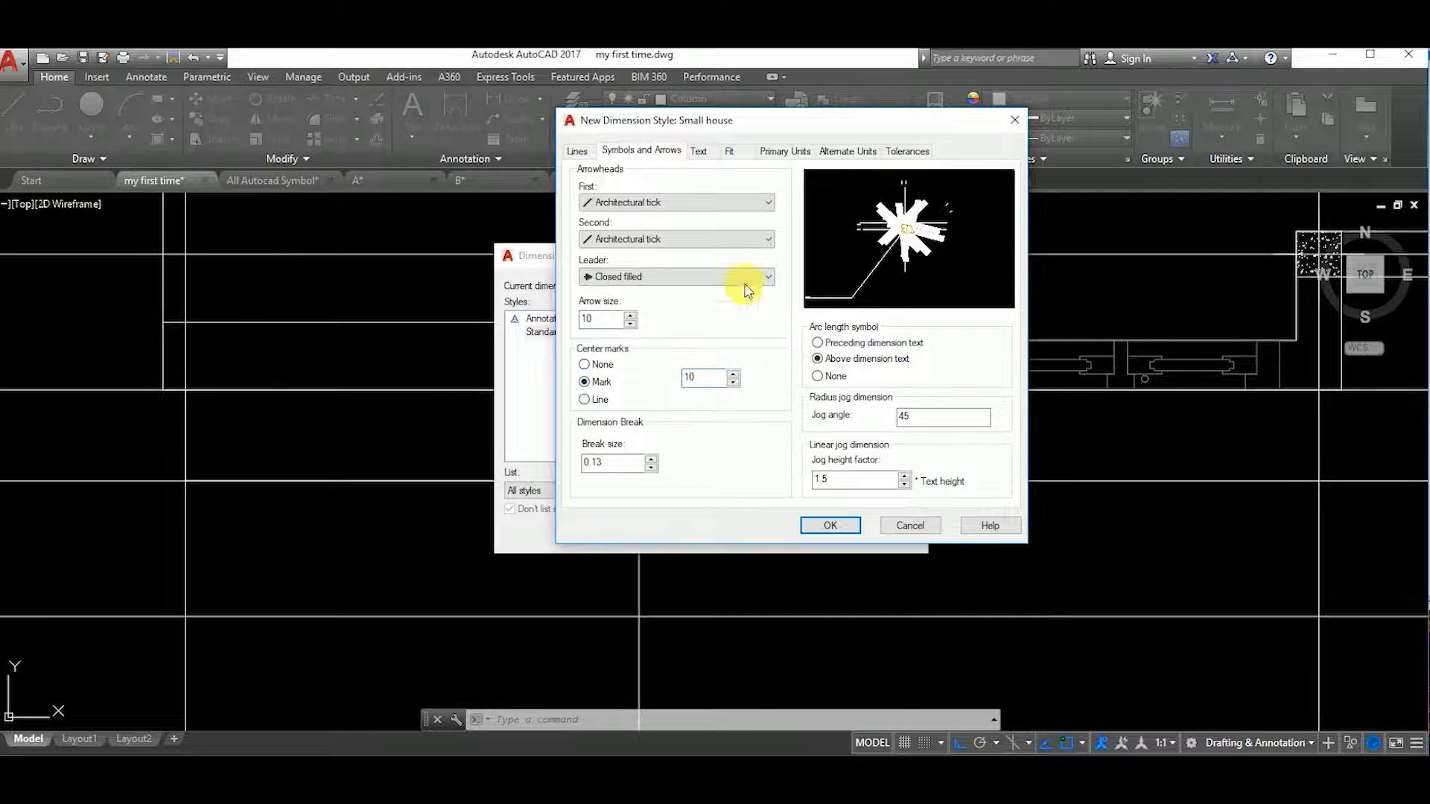
Set the text height of the dimension style to 100
click(698, 150)
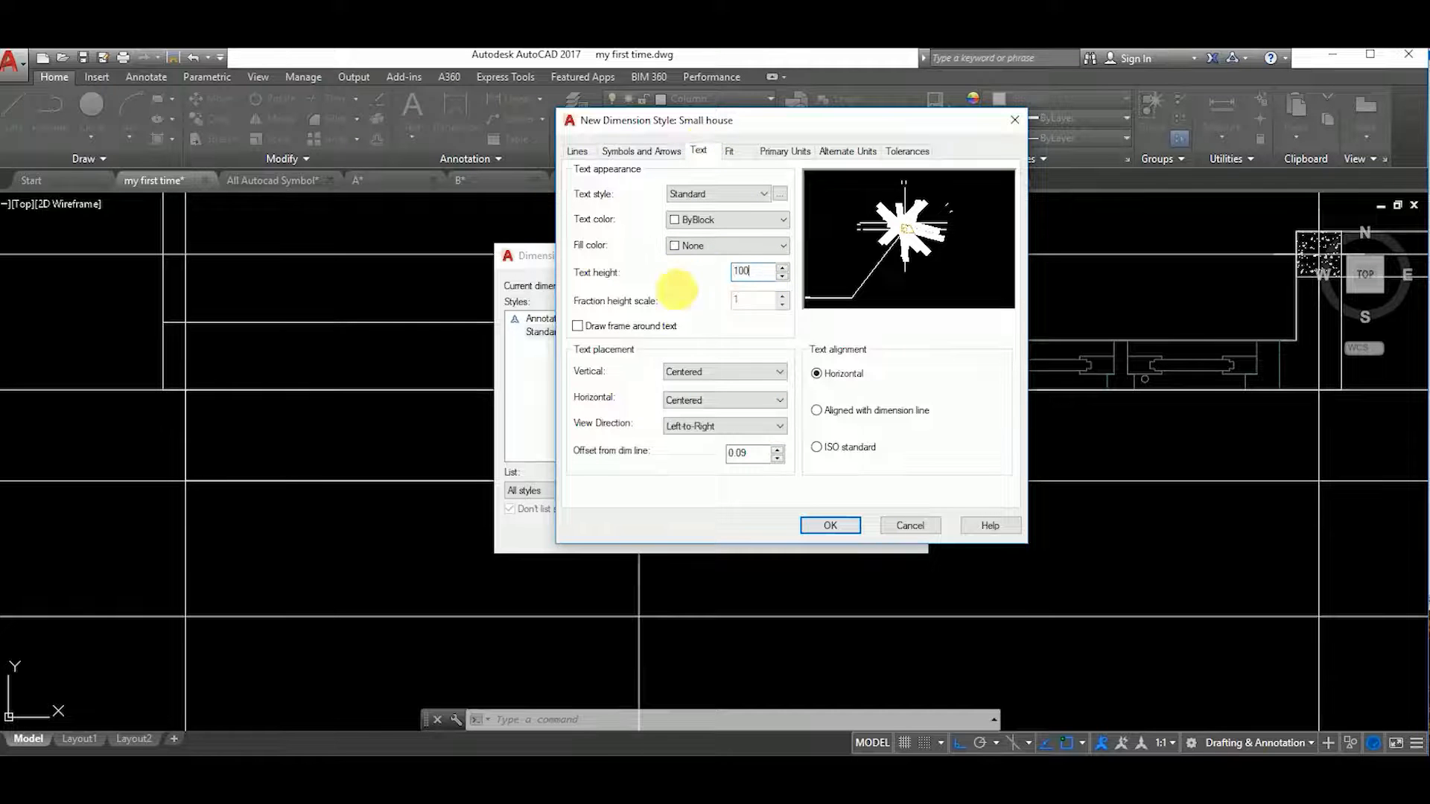
click(641, 150)
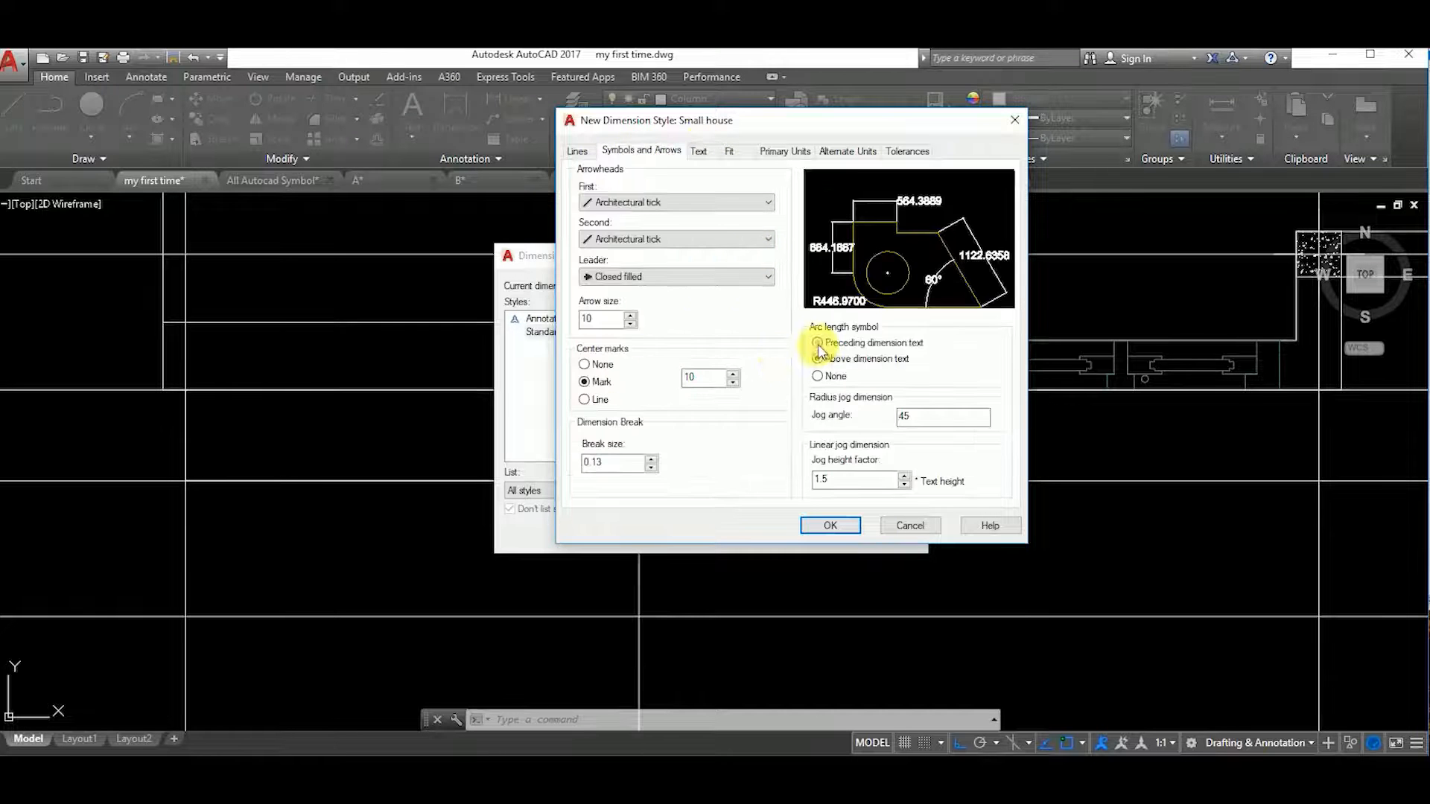
click(698, 151)
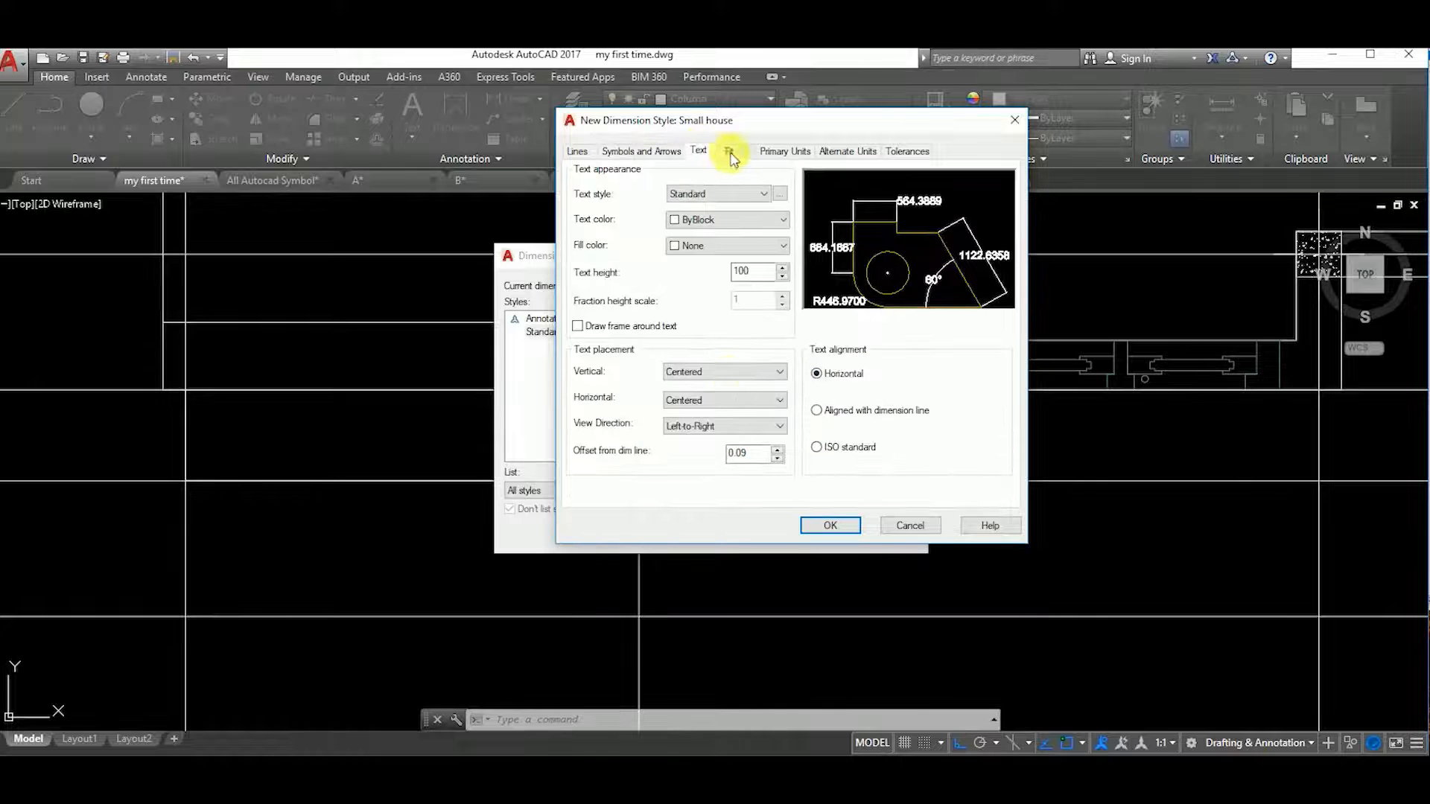
Place the dimension text above the line, horizontally centered, and align it with the dimension line
click(741, 374)
click(745, 393)
click(747, 400)
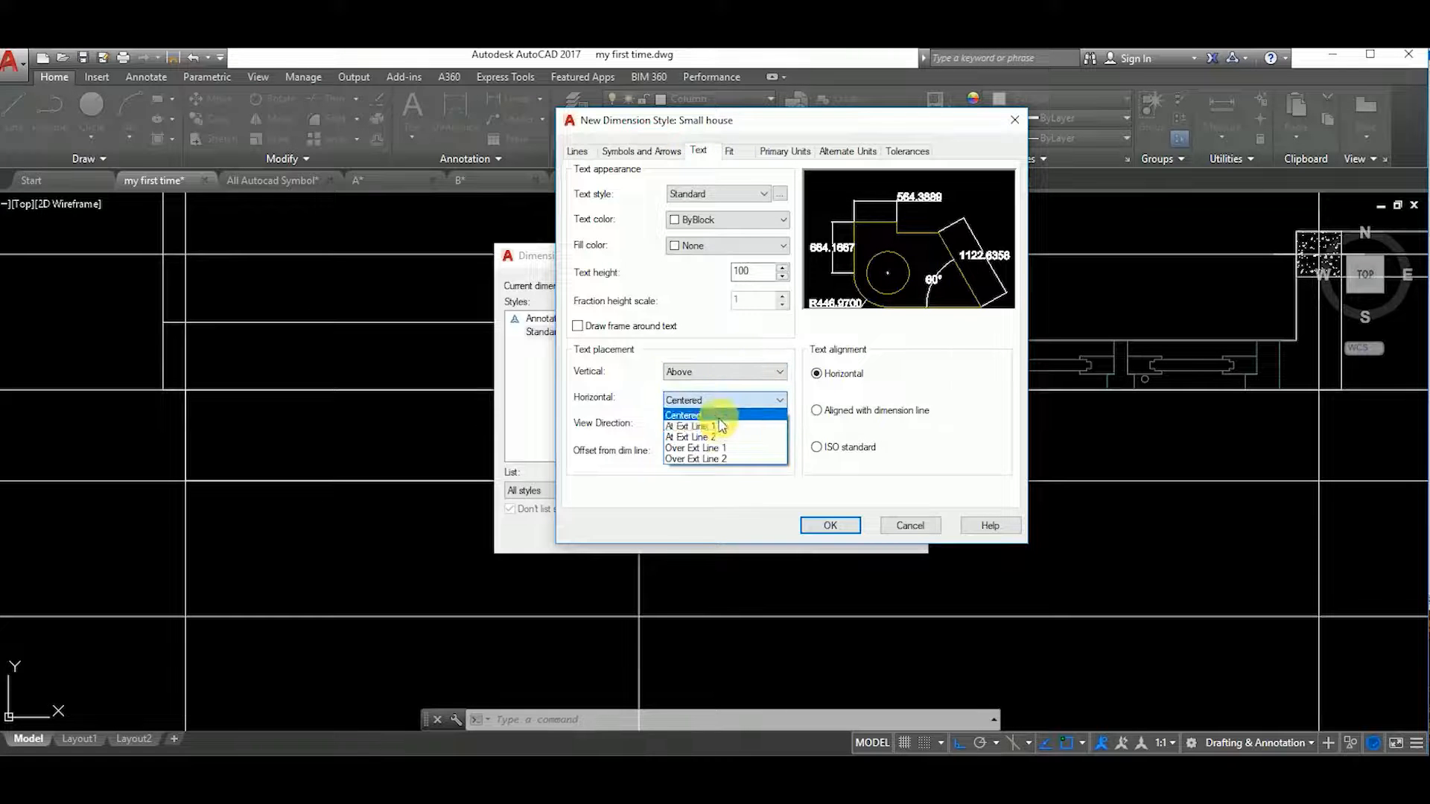
click(729, 448)
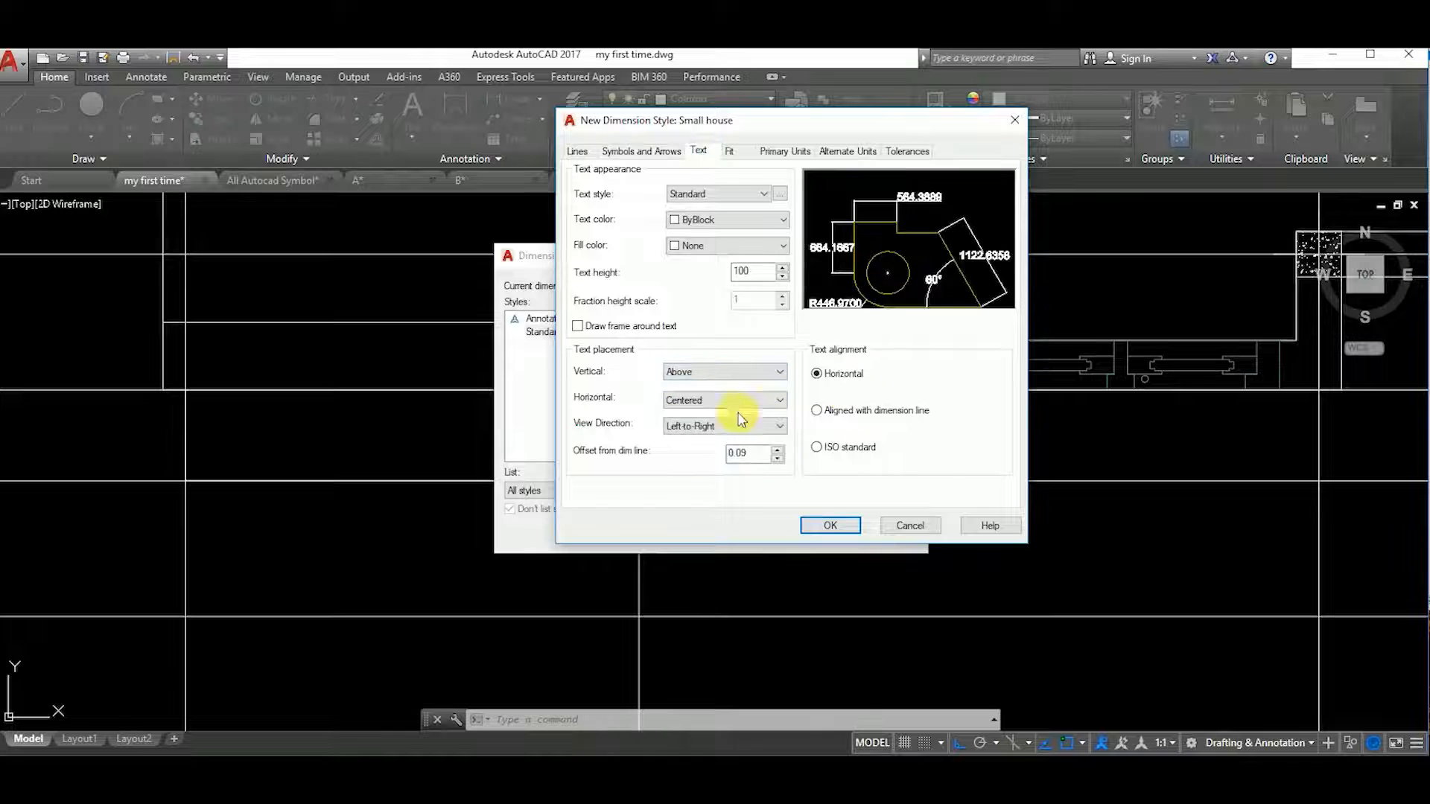
click(817, 411)
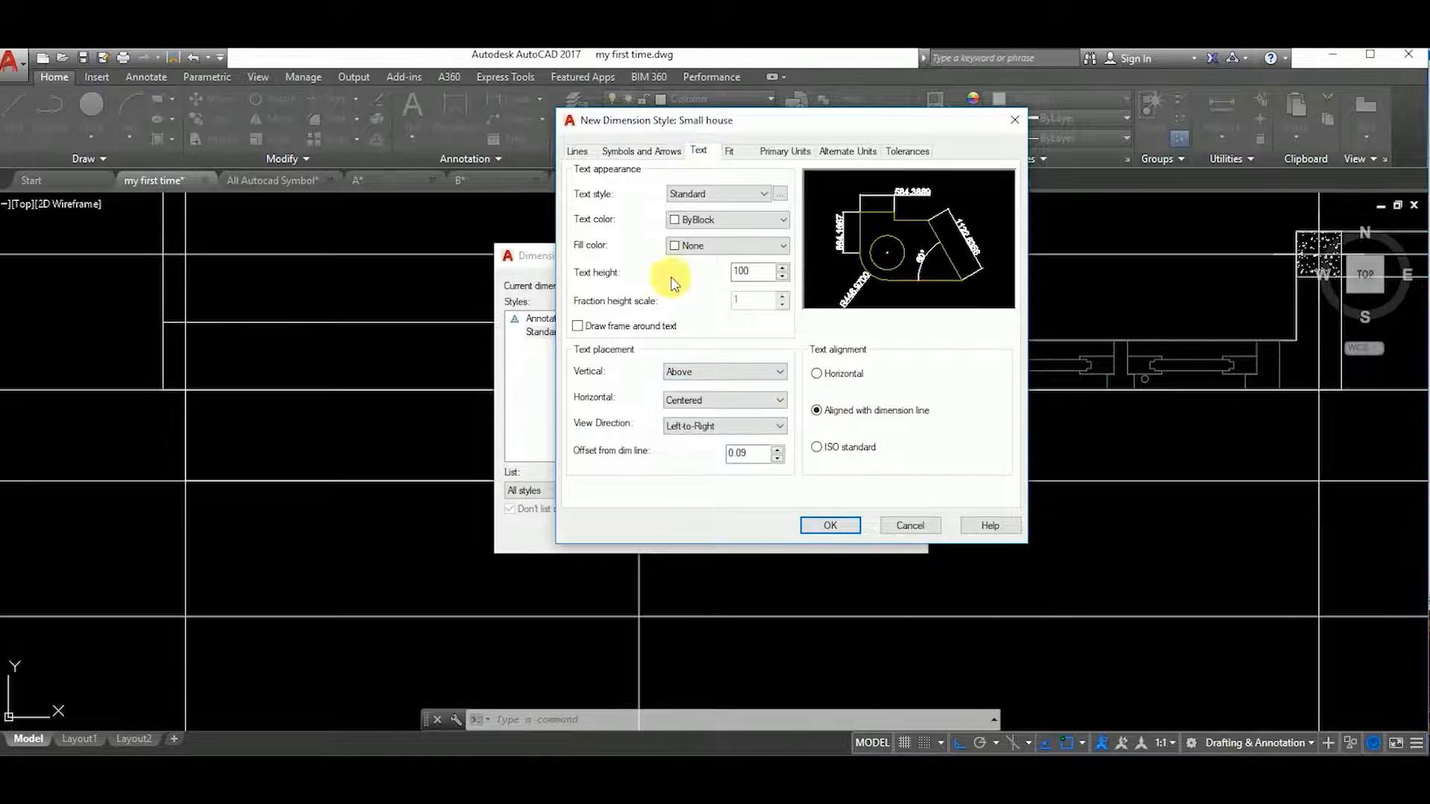
Set the primary units' linear precision to 0 and review the fit, alternate units and tolerance settings
click(729, 151)
click(578, 248)
click(784, 150)
click(759, 186)
click(715, 212)
click(734, 211)
click(728, 223)
click(844, 153)
click(907, 154)
click(784, 151)
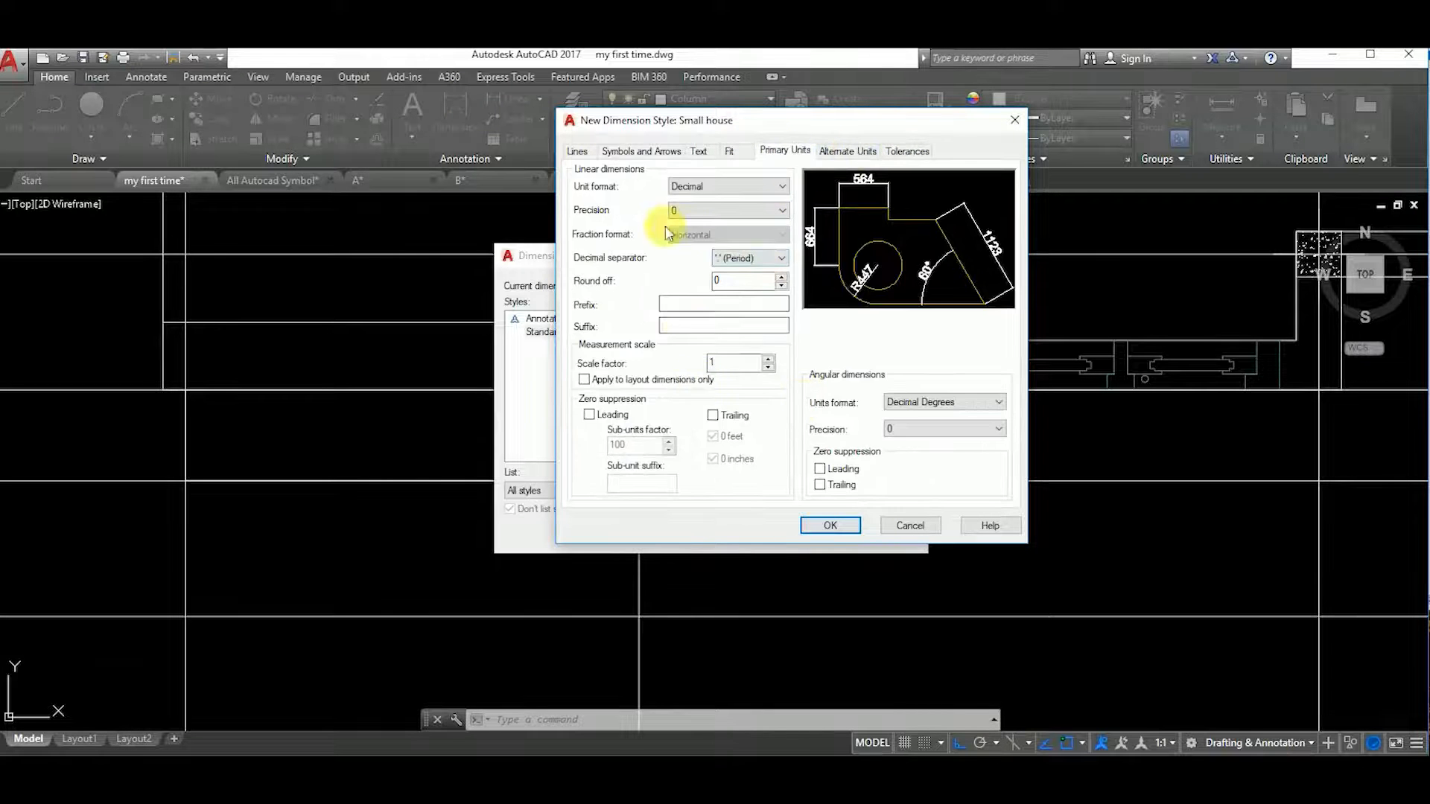
Set extend beyond ticks, baseline spacing, extend beyond dimension lines and offset from origin to 20, and save the style
click(698, 151)
click(662, 153)
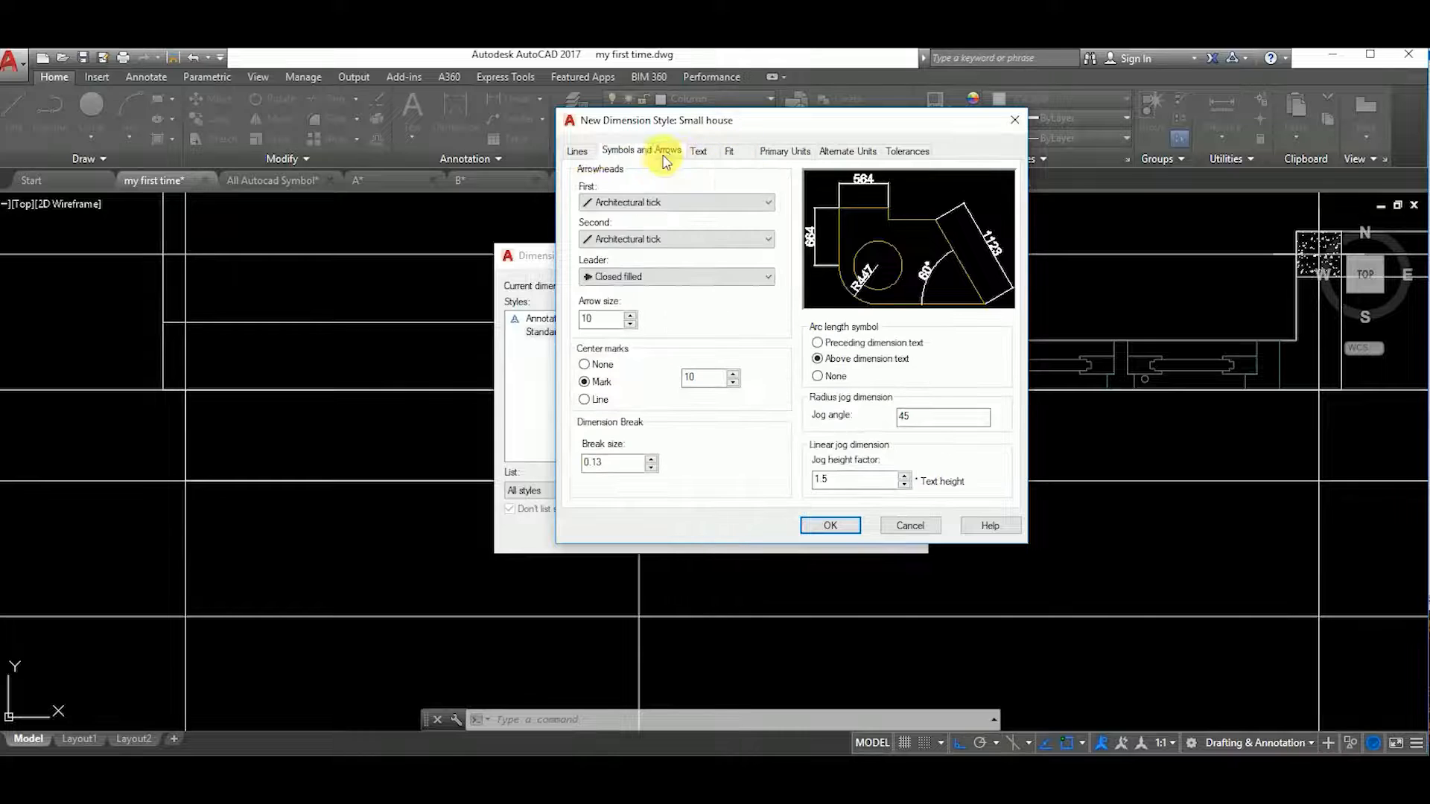
click(580, 150)
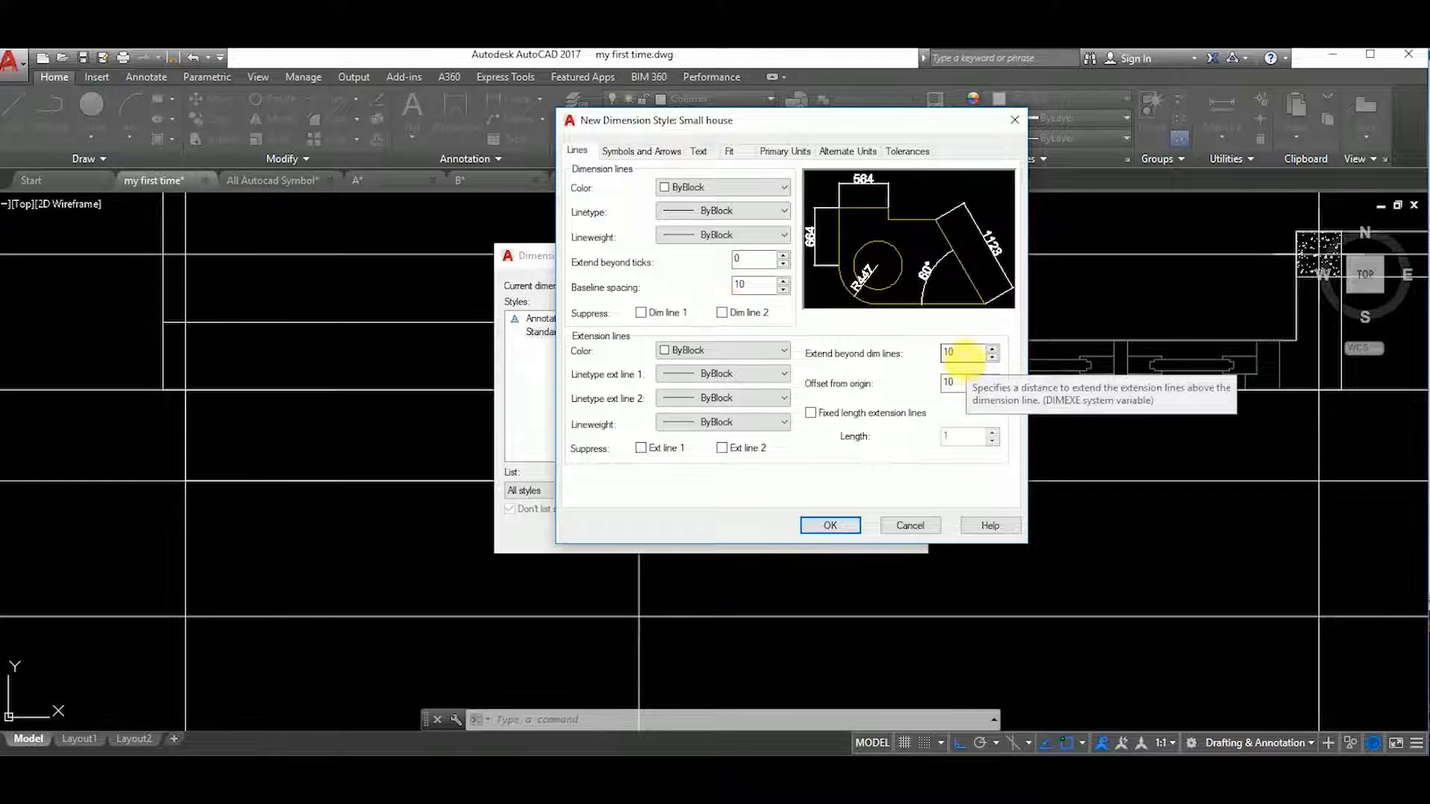
drag(962, 354, 934, 358)
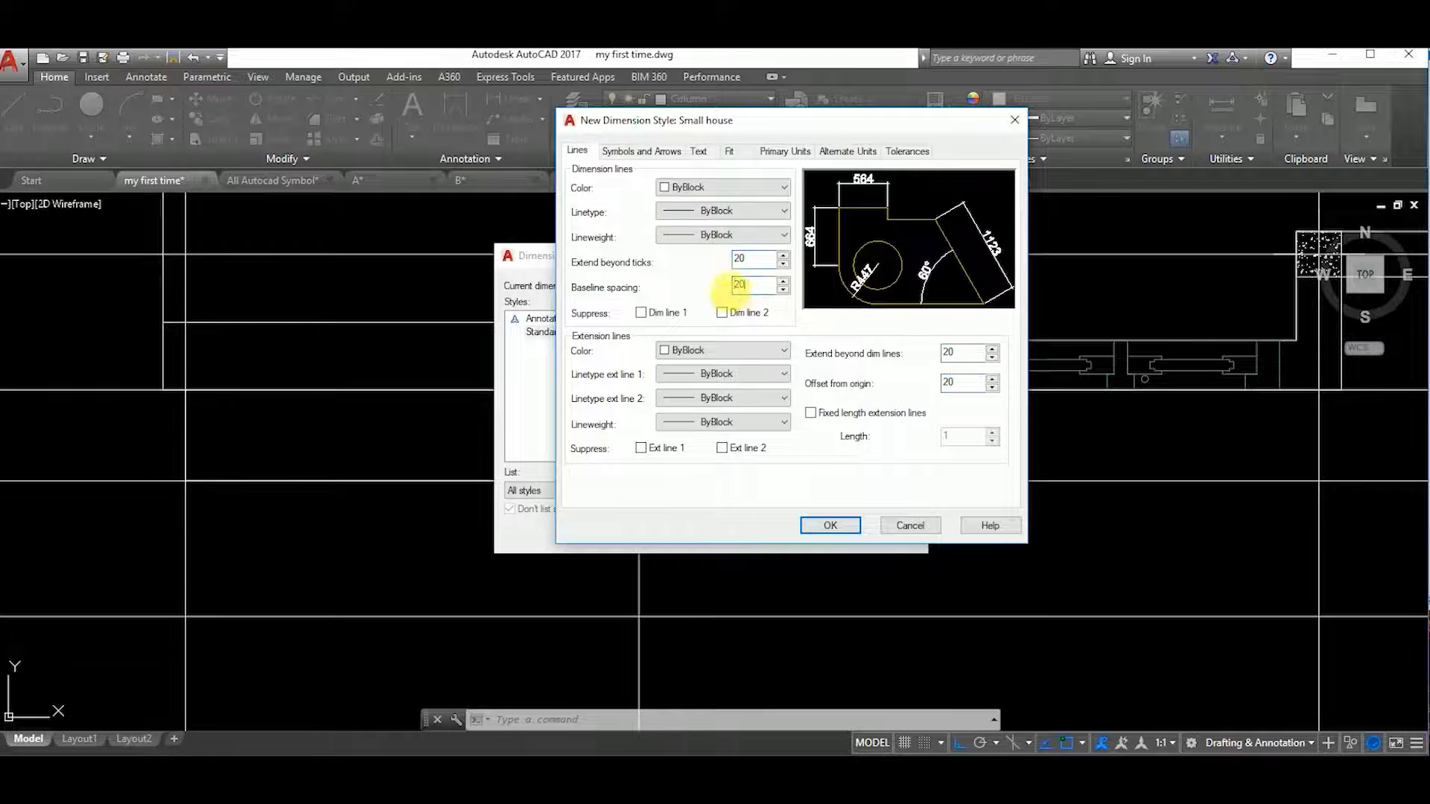
click(830, 525)
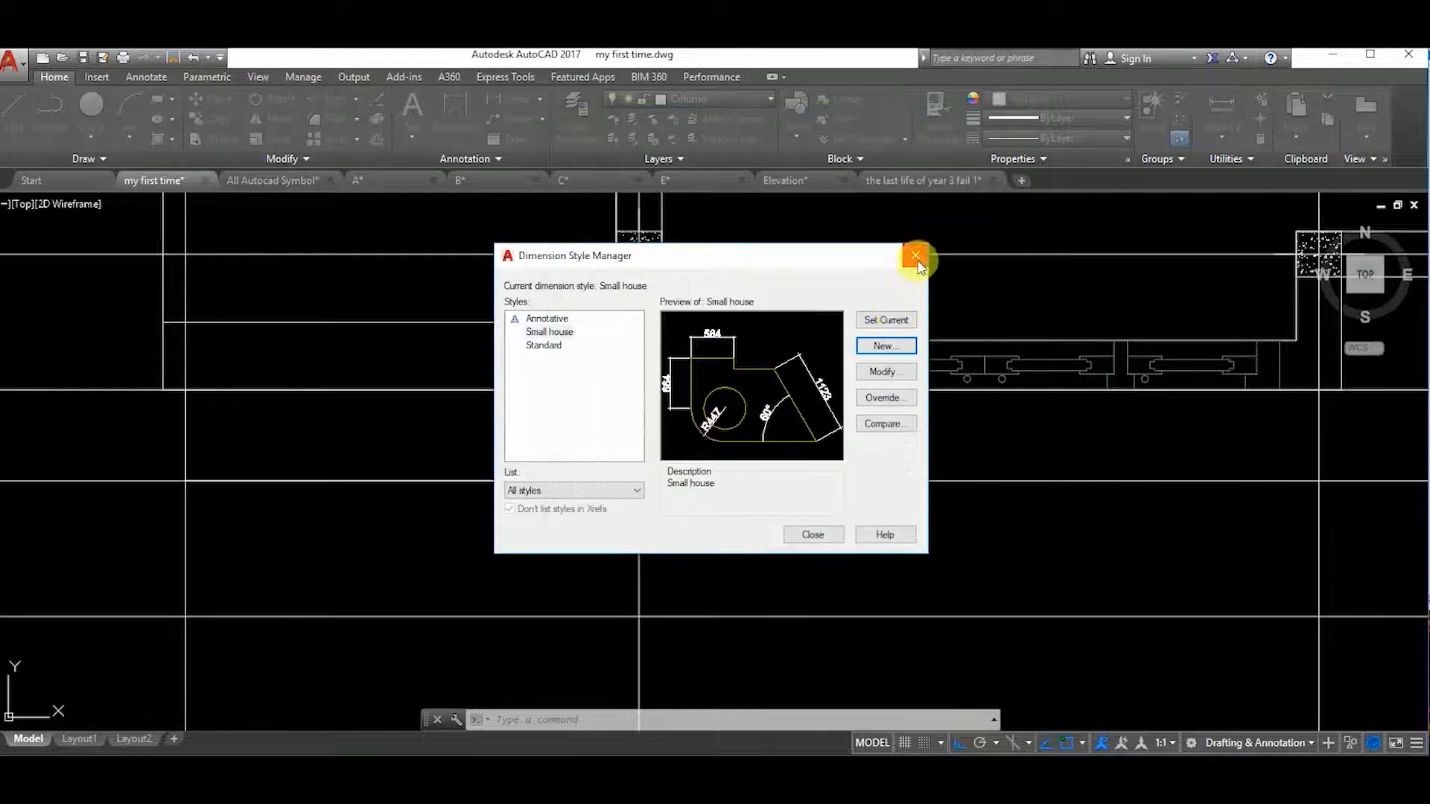
click(915, 252)
Apply the Small house style to the existing horizontal dimension below the plan's first bay
scroll(822, 453, down, 4)
click(647, 468)
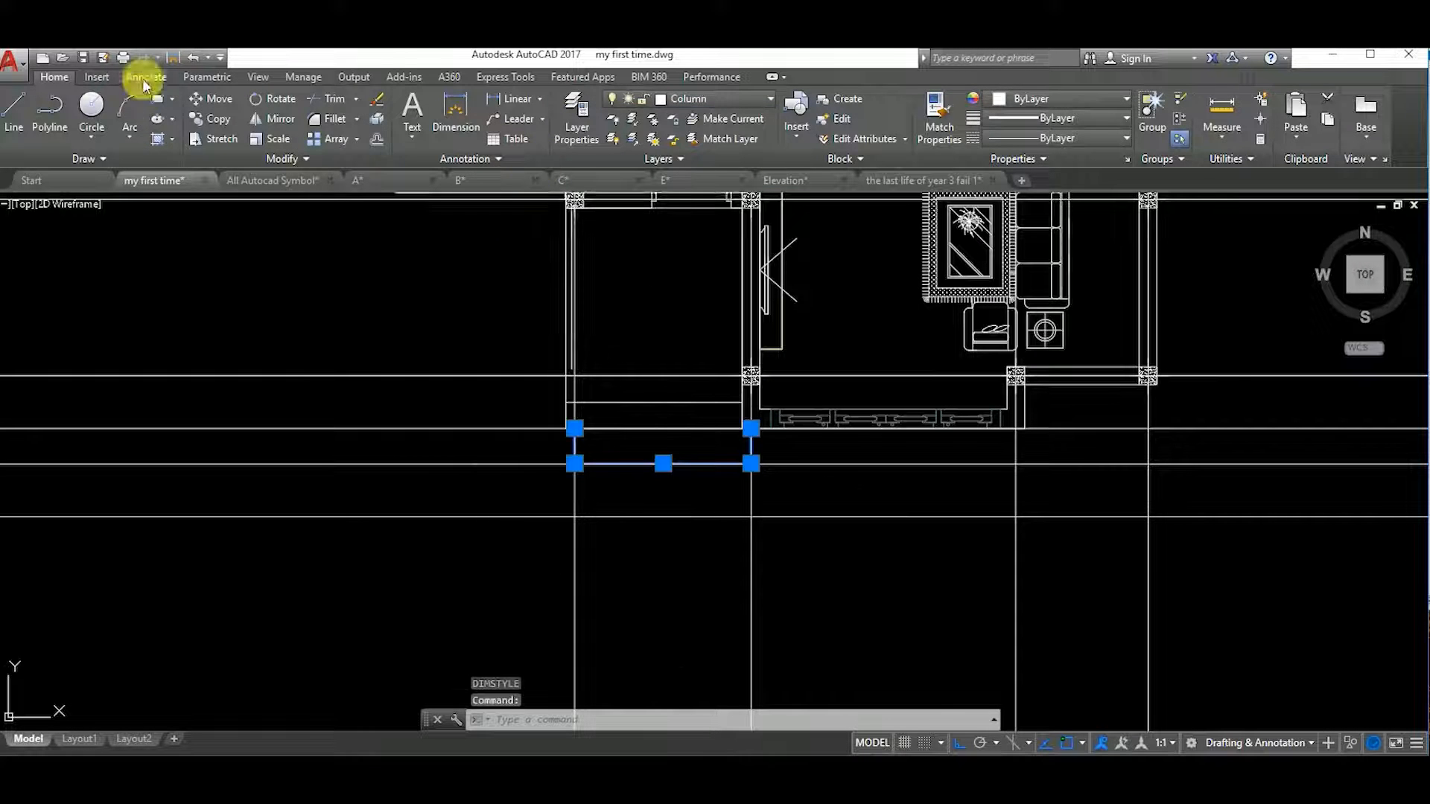
click(145, 79)
click(414, 105)
click(460, 151)
scroll(655, 471, up, 3)
key(Escape)
scroll(710, 445, down, 2)
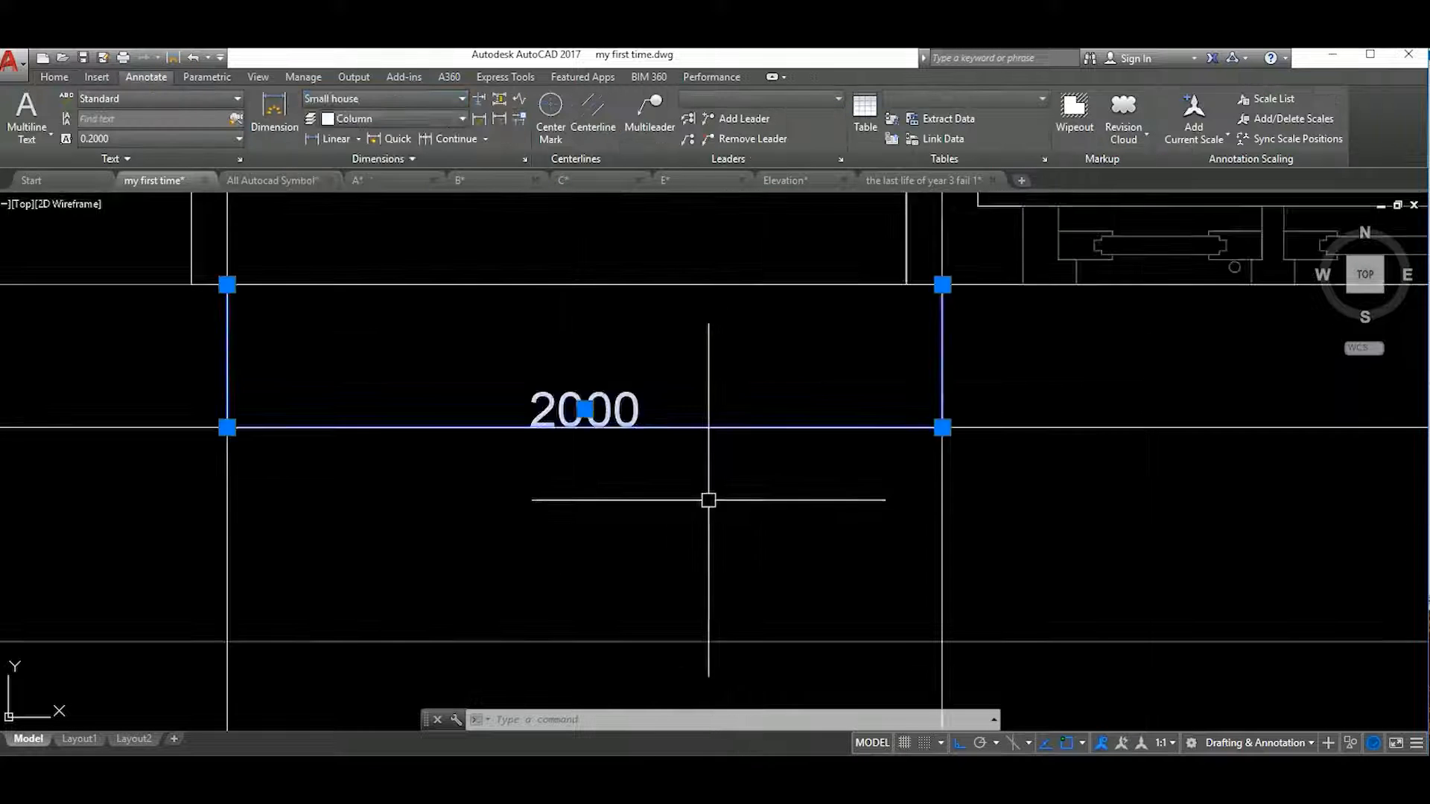
click(714, 445)
scroll(733, 443, up, 4)
key(Escape)
scroll(782, 464, down, 3)
scroll(732, 448, down, 3)
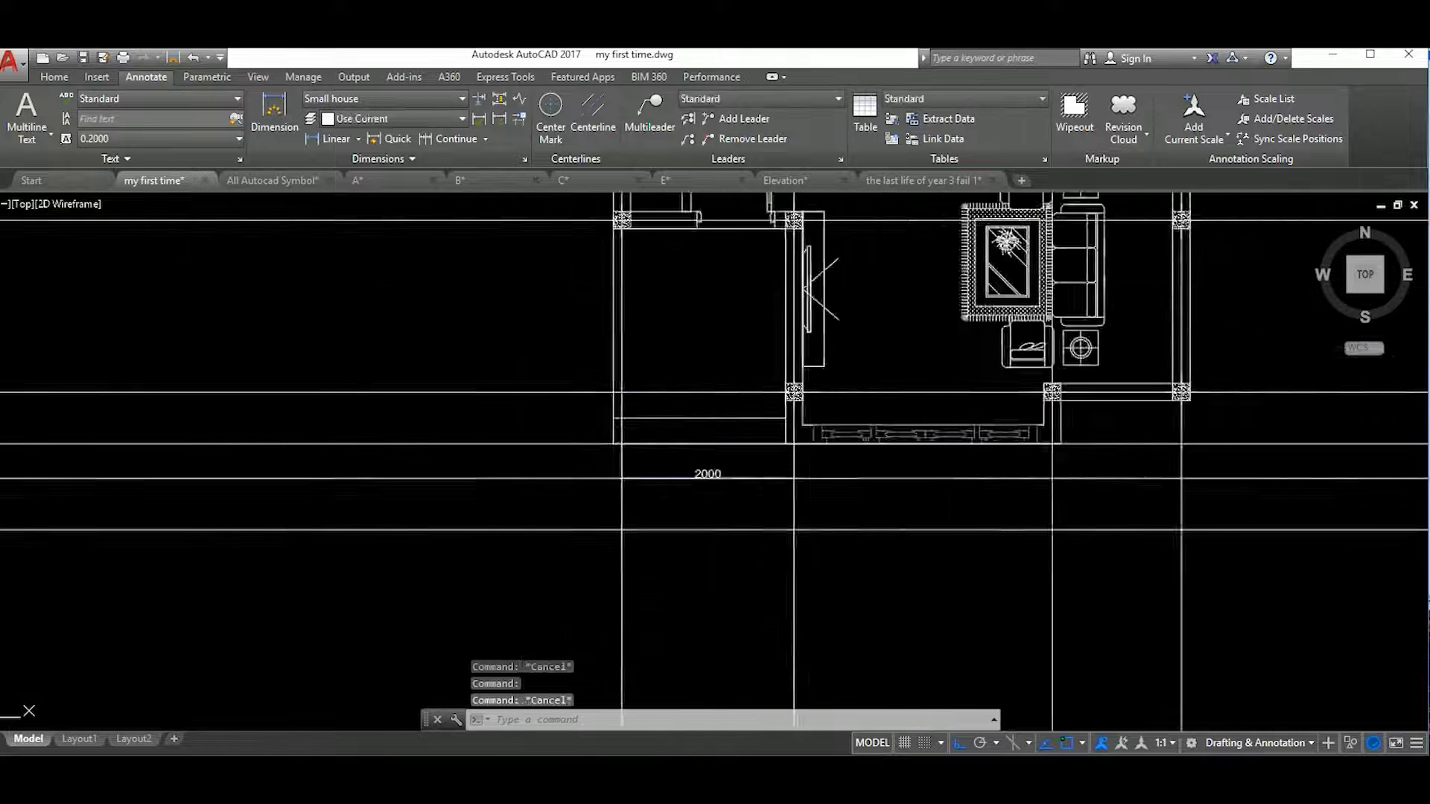
Modify the Small house style's baseline spacing, and set its extension beyond dimension lines and offset from origin to 20
scroll(840, 505, up, 3)
click(788, 454)
text(D)
key(Return)
click(882, 372)
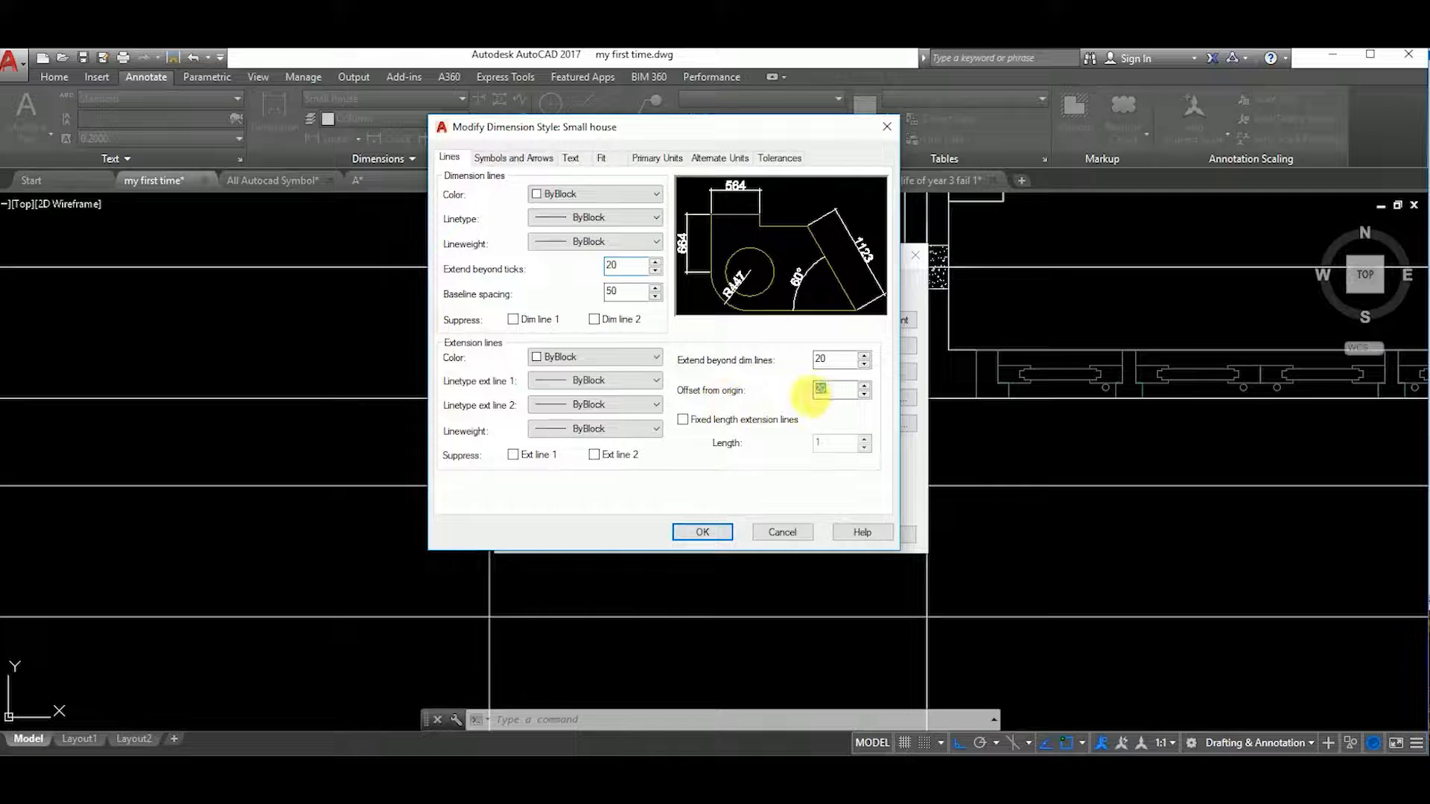
text(50205)
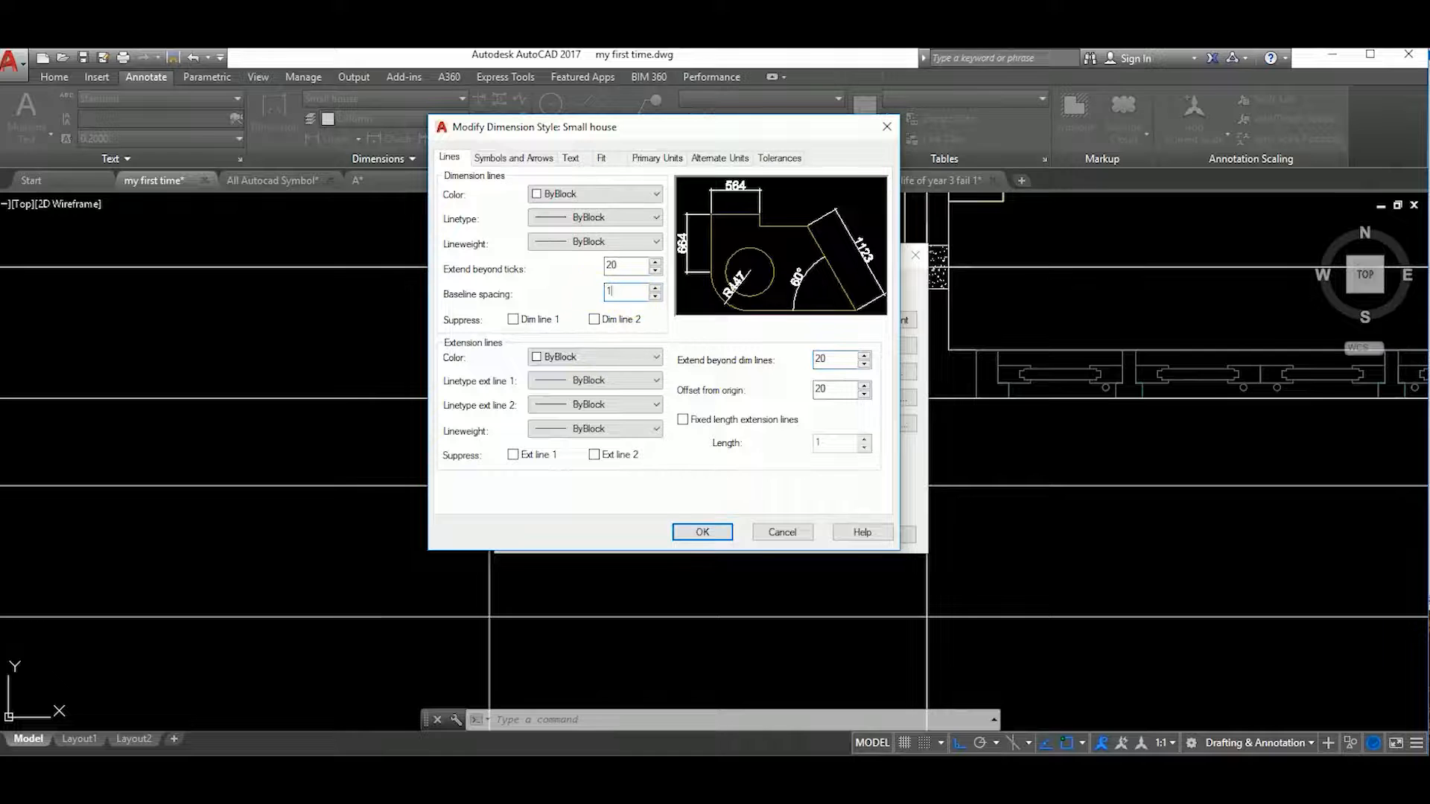
Set the text offset from the dimension line to 40 and save the modified style
click(518, 162)
click(570, 158)
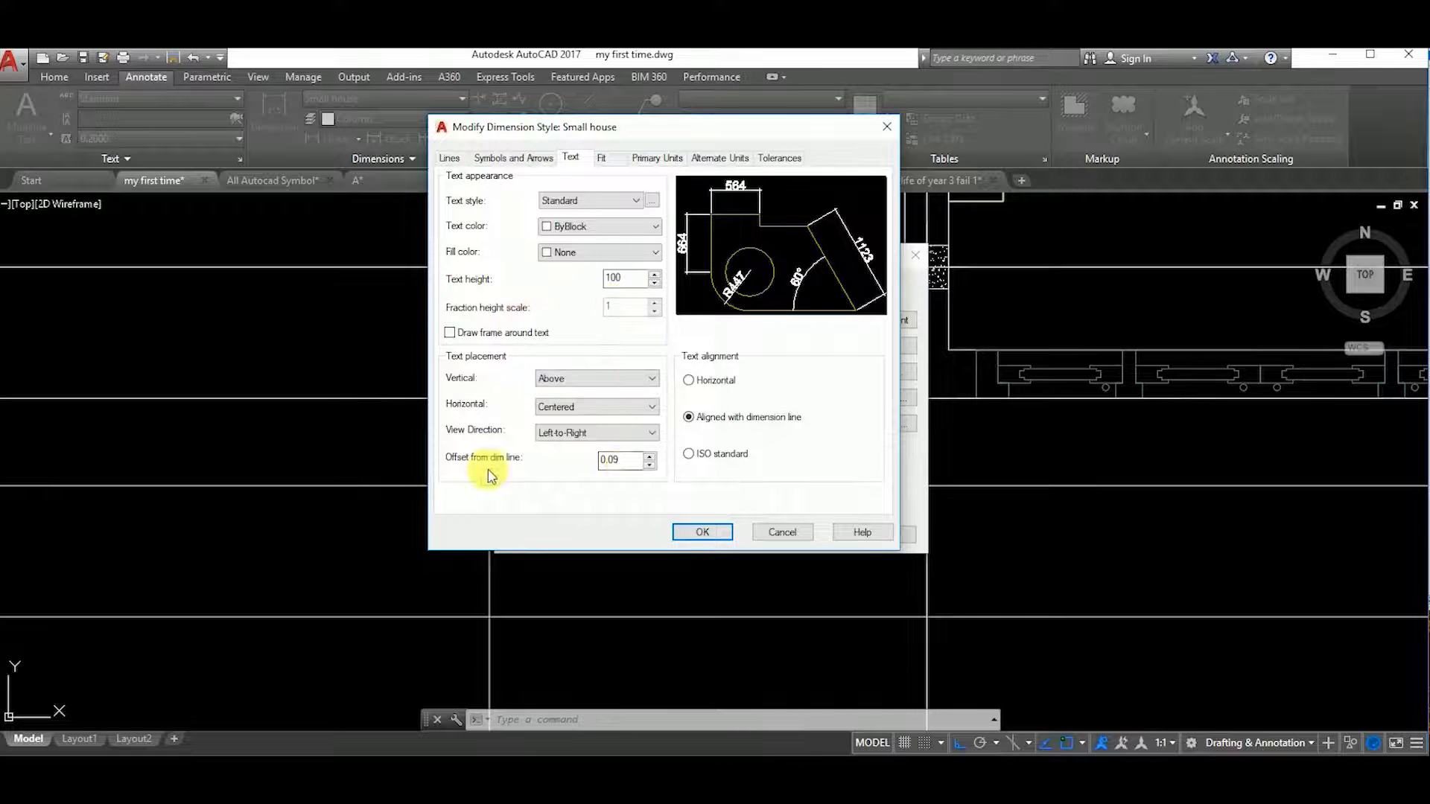
click(572, 469)
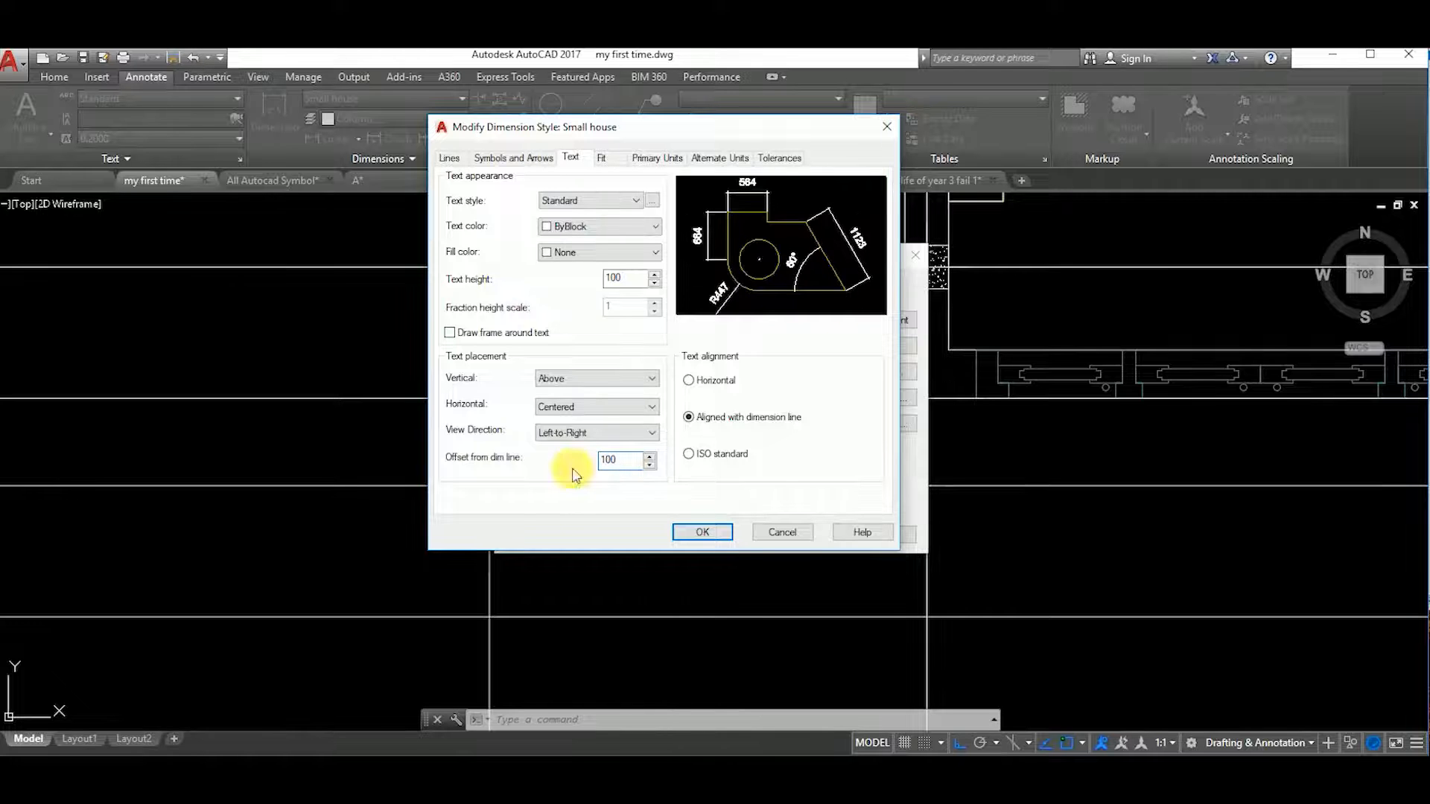
text(40)
click(592, 468)
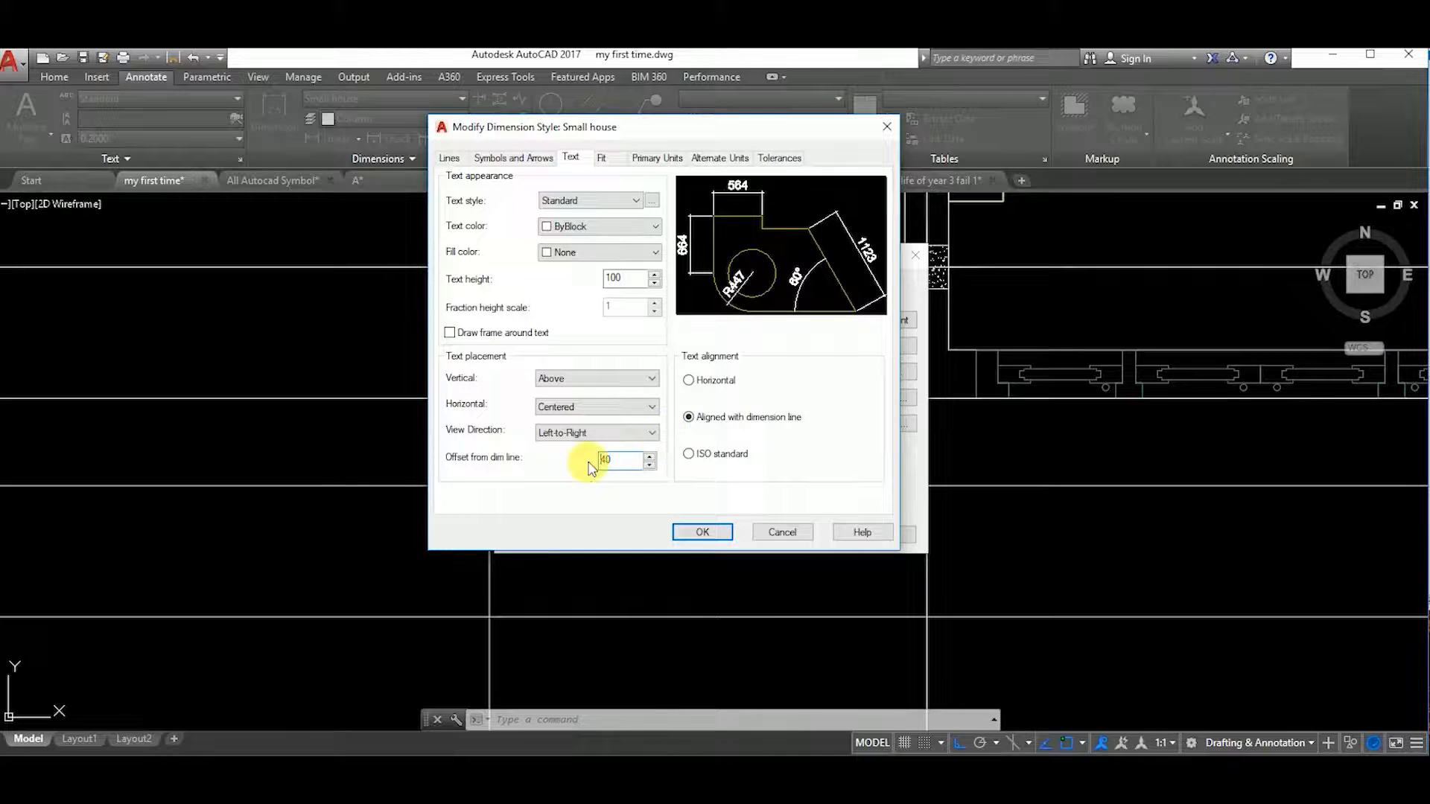
click(702, 534)
click(918, 261)
Continue the bottom dimension chain from the first bay across the next two column axes
scroll(819, 512, down, 3)
scroll(792, 533, up, 6)
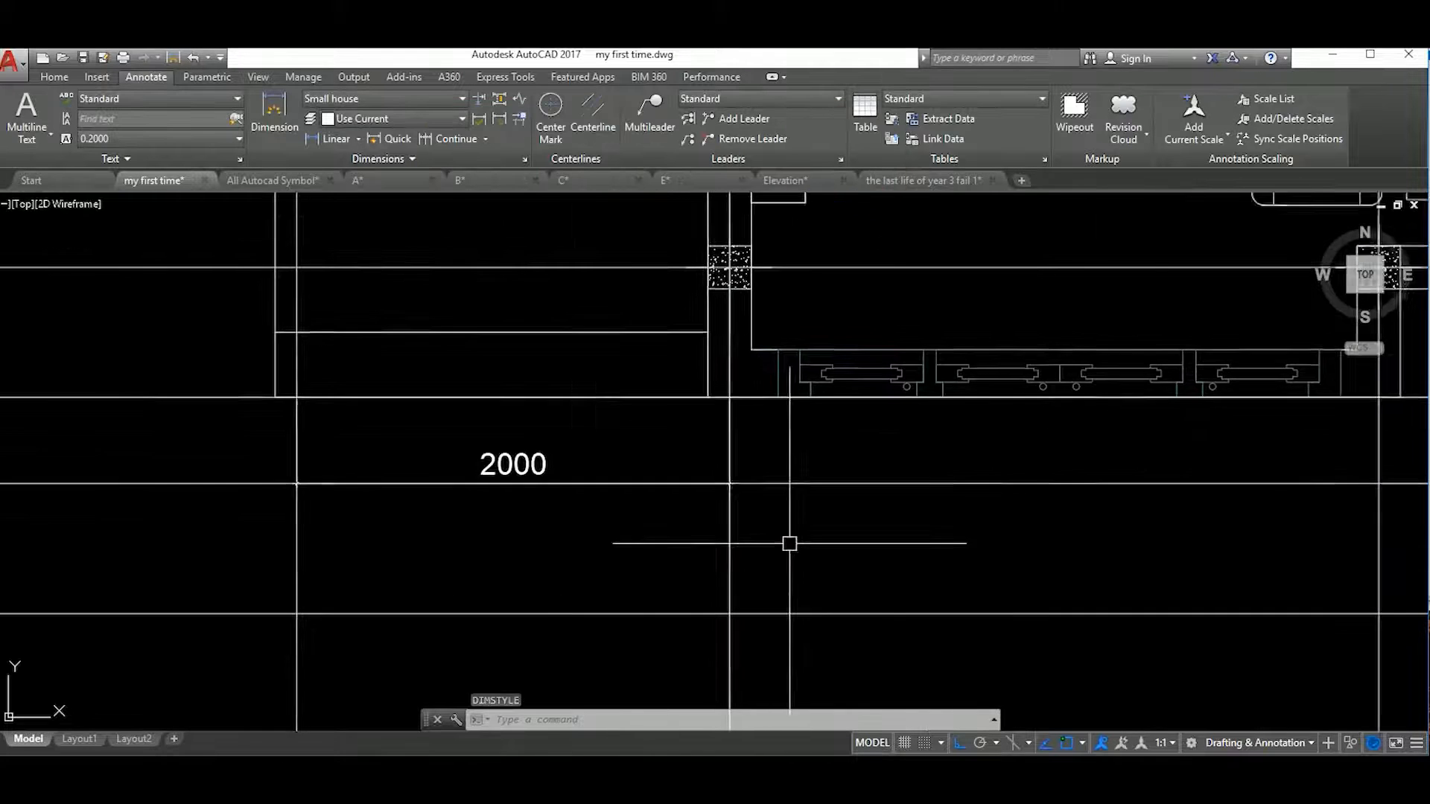
text(Dco)
key(Return)
middle_drag(1153, 533, 867, 546)
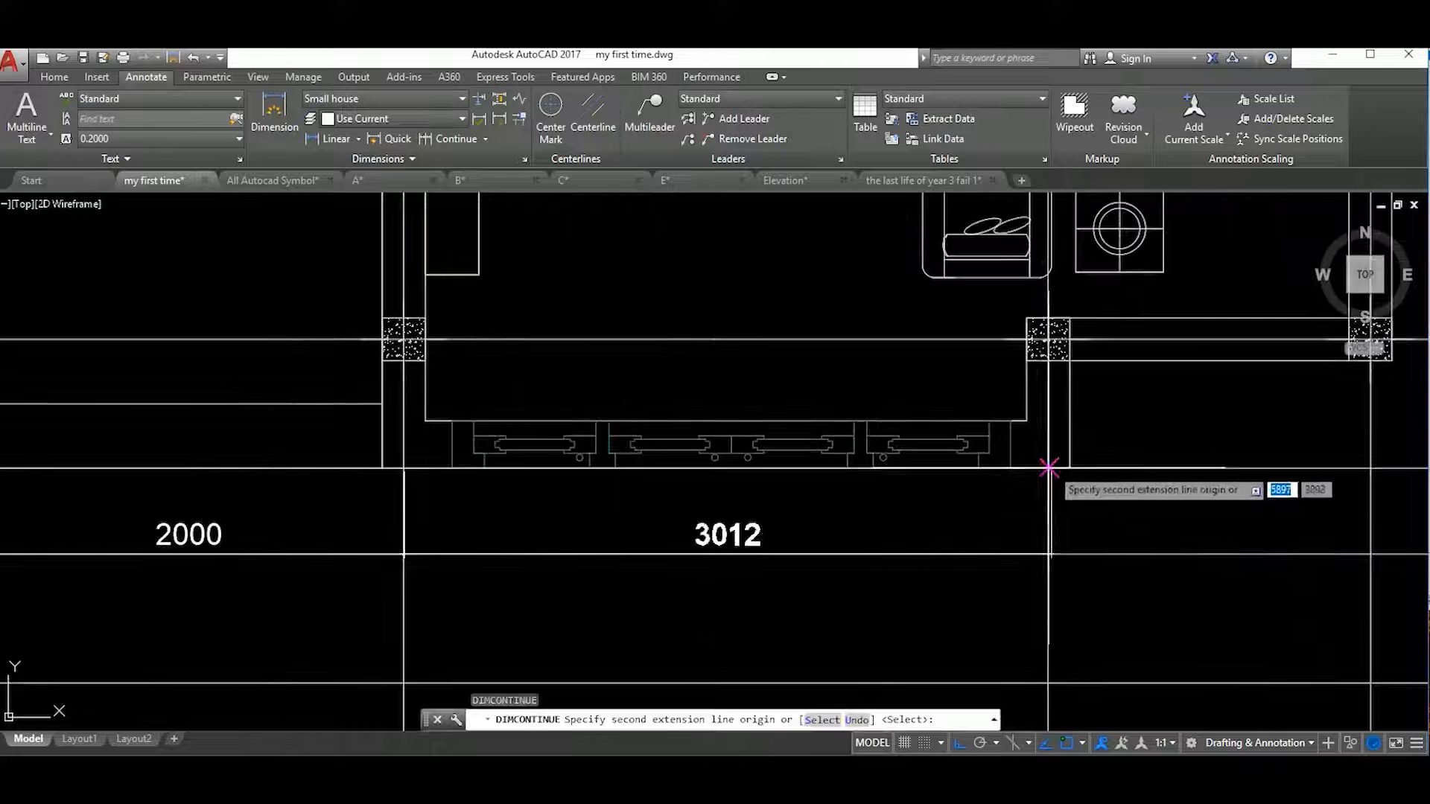
click(1051, 470)
middle_drag(1080, 516, 757, 525)
click(1043, 479)
scroll(1048, 490, down, 4)
key(Escape)
scroll(551, 541, up, 2)
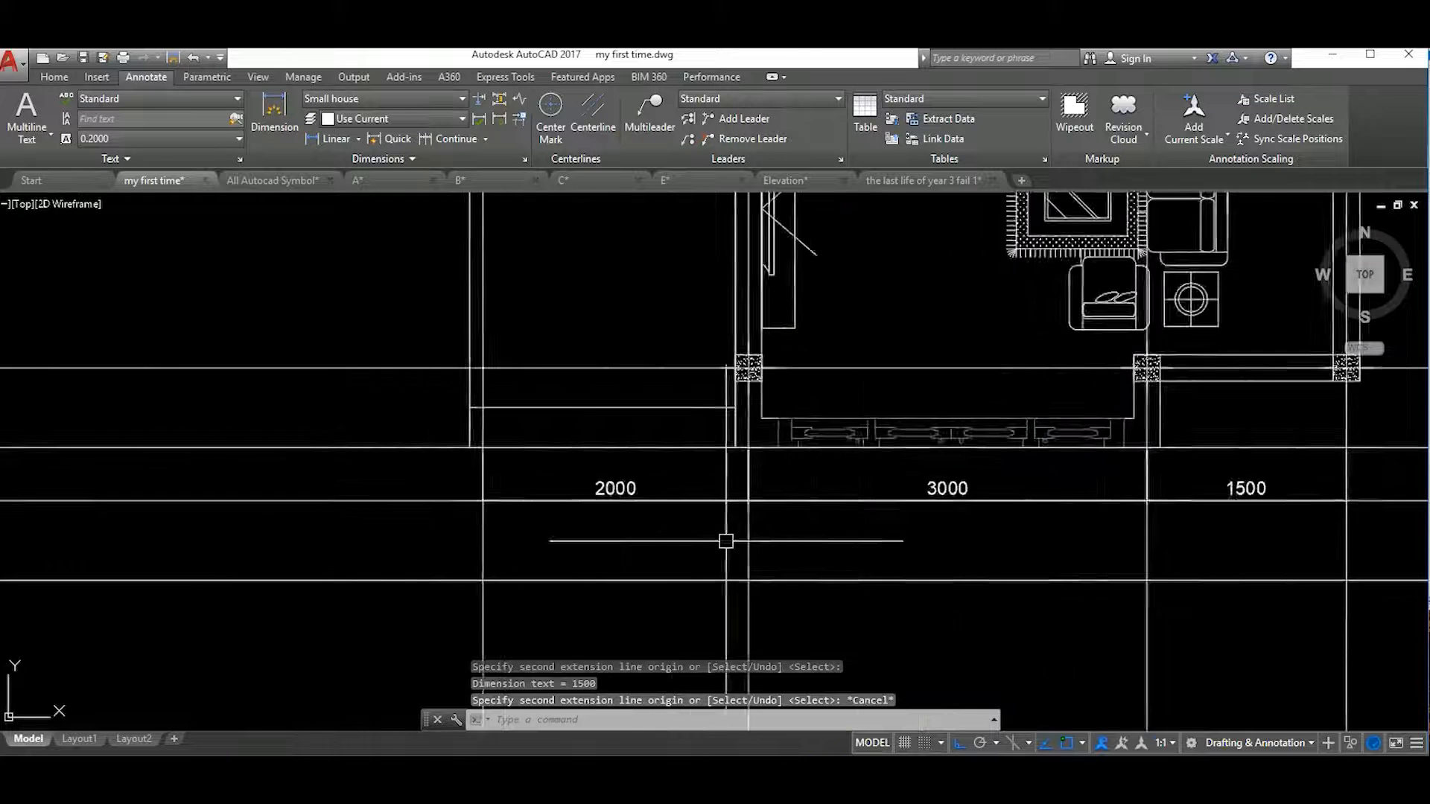
Offset the horizontal construction line under the dimension chain 400 downward
scroll(796, 525, down, 2)
click(649, 508)
key(Escape)
click(574, 511)
text(o)
key(Return)
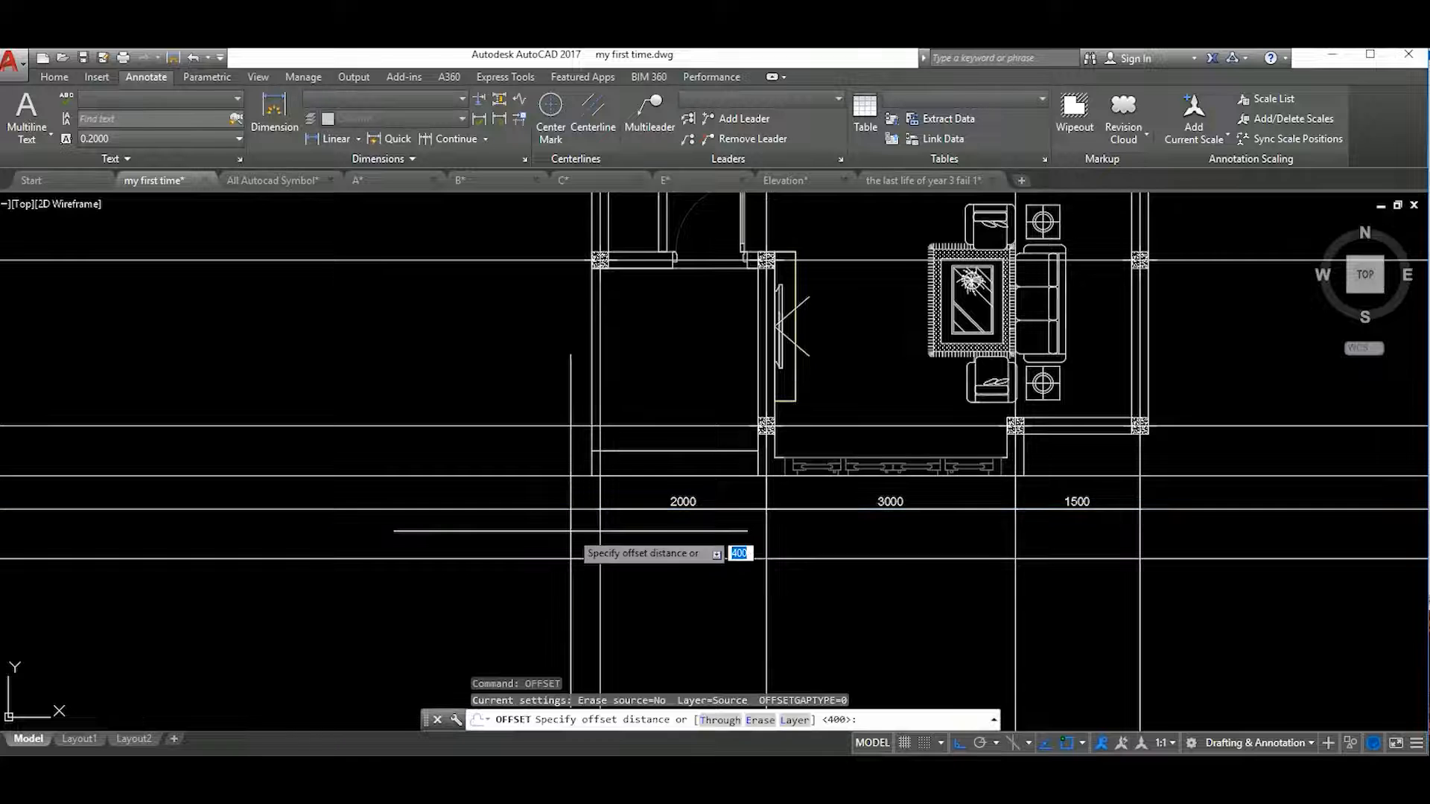
key(Return)
click(688, 591)
key(Escape)
text(dli)
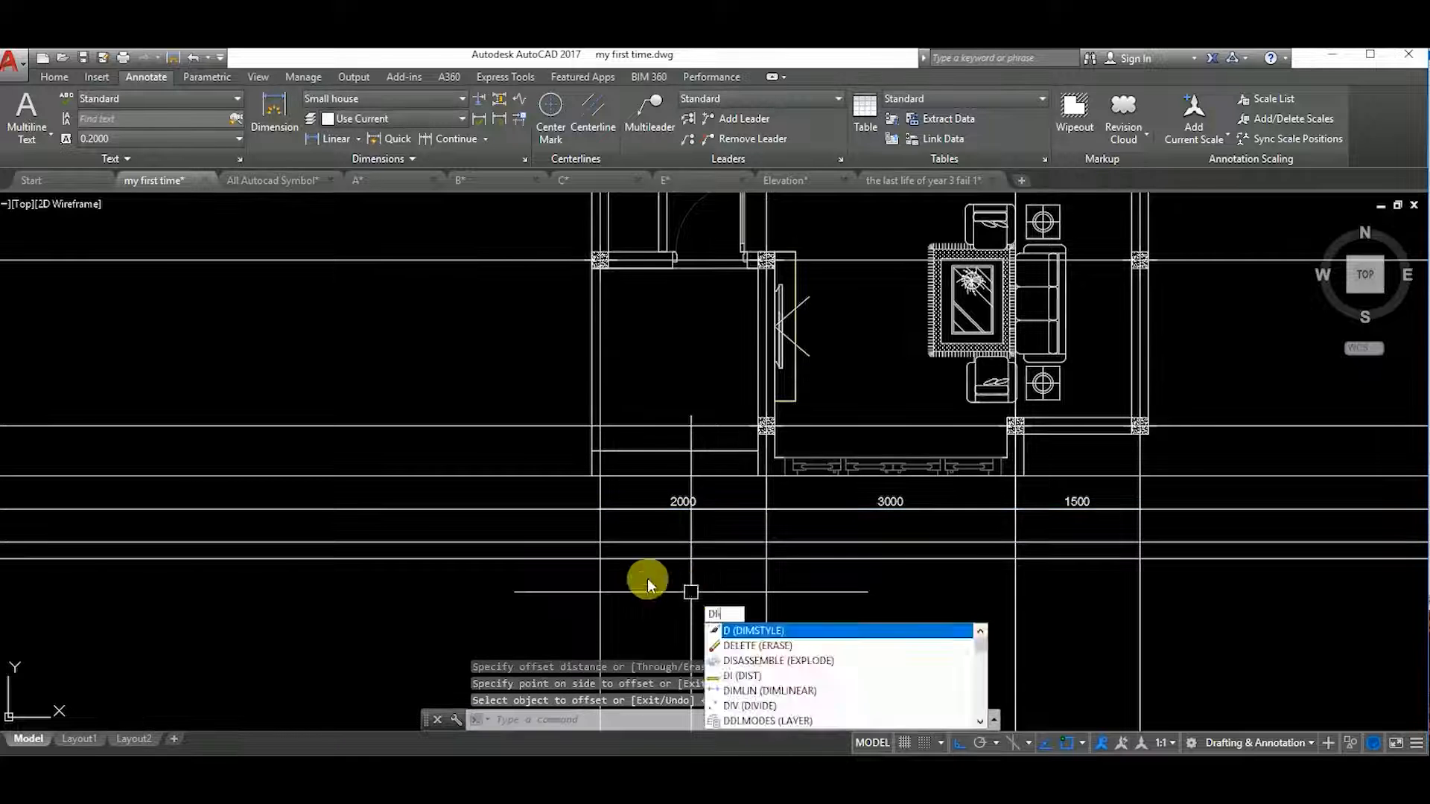
key(Return)
click(600, 509)
click(1141, 509)
key(Escape)
scroll(1142, 531, up, 2)
key(Return)
click(275, 496)
key(Escape)
Add an overall linear dimension between the plan's outer vertical axes, placed on the offset construction line
key(Return)
scroll(274, 499, up, 10)
click(262, 482)
scroll(380, 494, down, 12)
scroll(424, 501, up, 12)
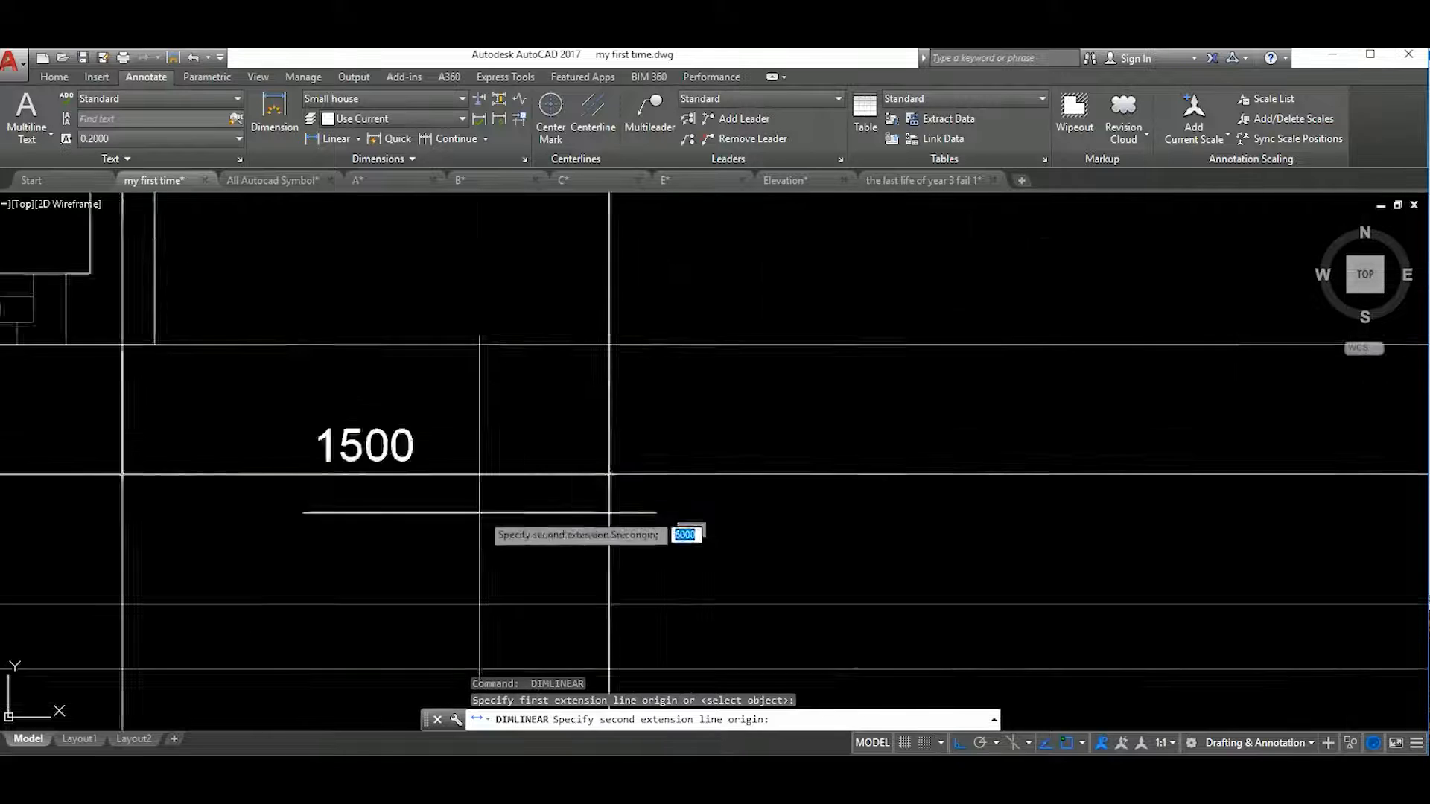
click(676, 443)
scroll(759, 346, down, 8)
click(760, 565)
Erase the horizontal construction lines running through and around the bottom dimensions
scroll(916, 500, down, 10)
click(1014, 560)
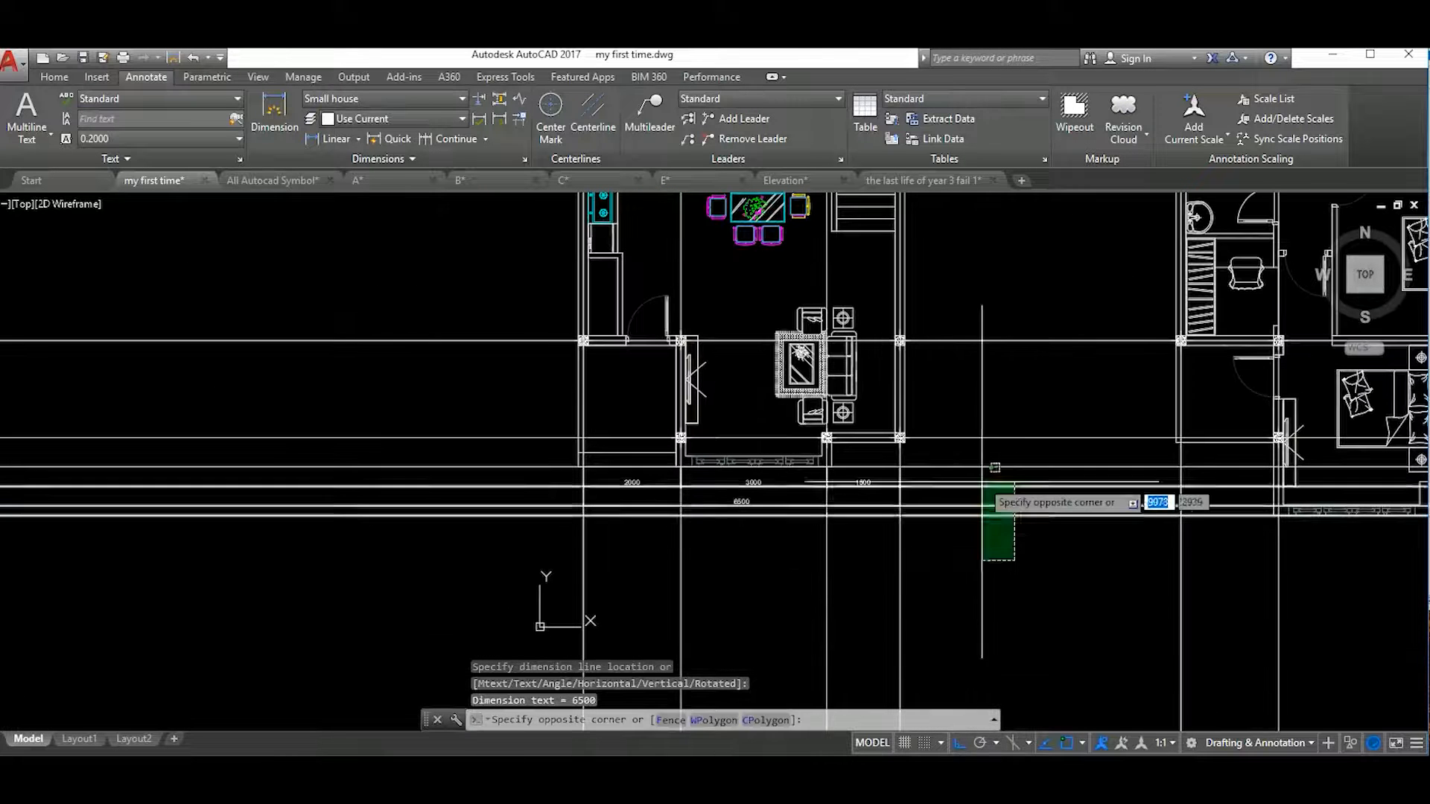
click(936, 458)
text(e)
key(Return)
Copy the vertical axis line from the centre of the rightmost column to the column's outer edge
scroll(1001, 476, up, 2)
mouse_move(1001, 477)
middle_down()
mouse_move(1340, 454)
mouse_move(906, 546)
middle_up()
scroll(906, 546, down, 4)
scroll(877, 526, up, 2)
scroll(817, 567, up, 4)
click(843, 564)
click(774, 559)
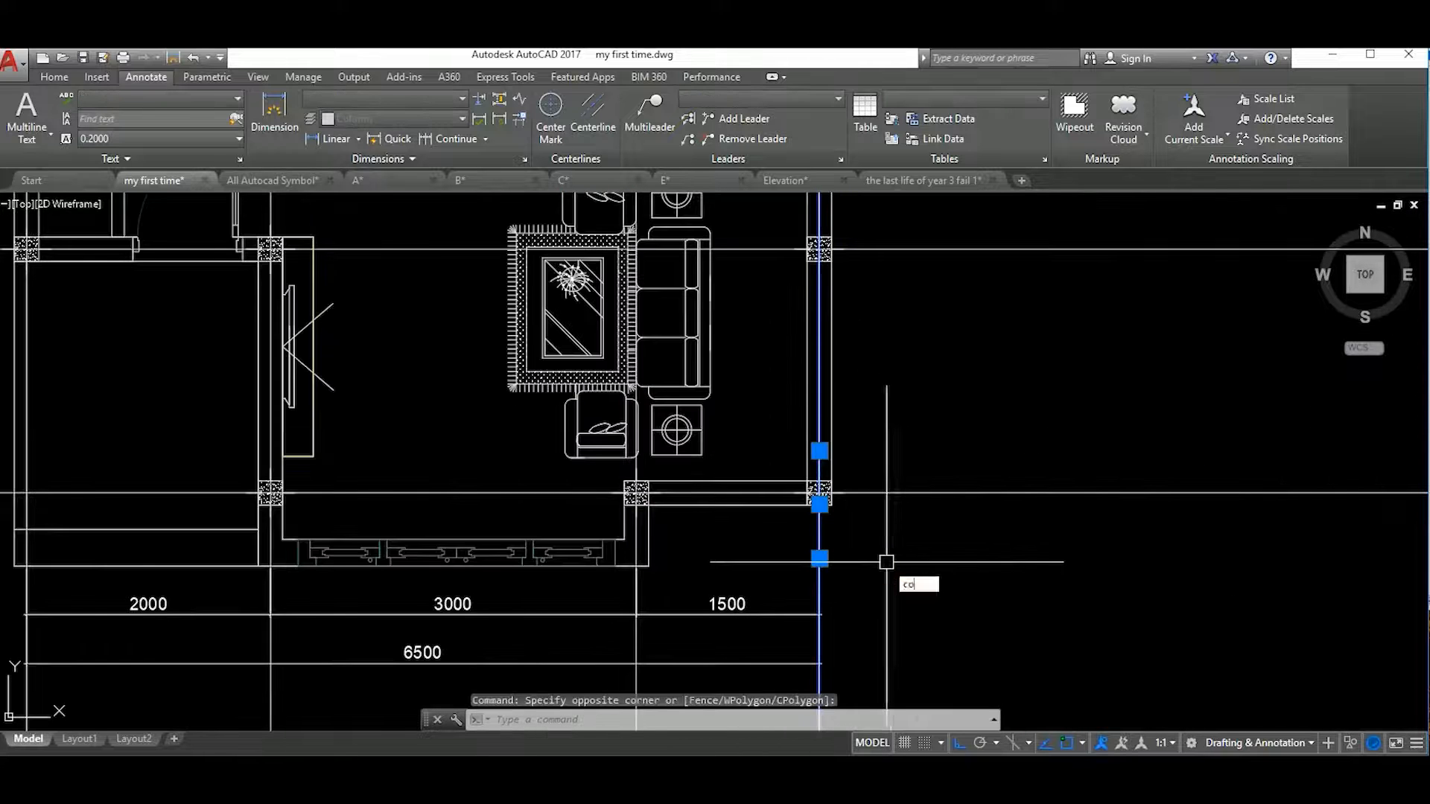
key(Return)
click(811, 483)
scroll(833, 505, up, 4)
click(825, 498)
key(Escape)
Offset the copied vertical line 400 outward, and offset the resulting line another 400 outward
click(867, 534)
click(812, 521)
text(o)
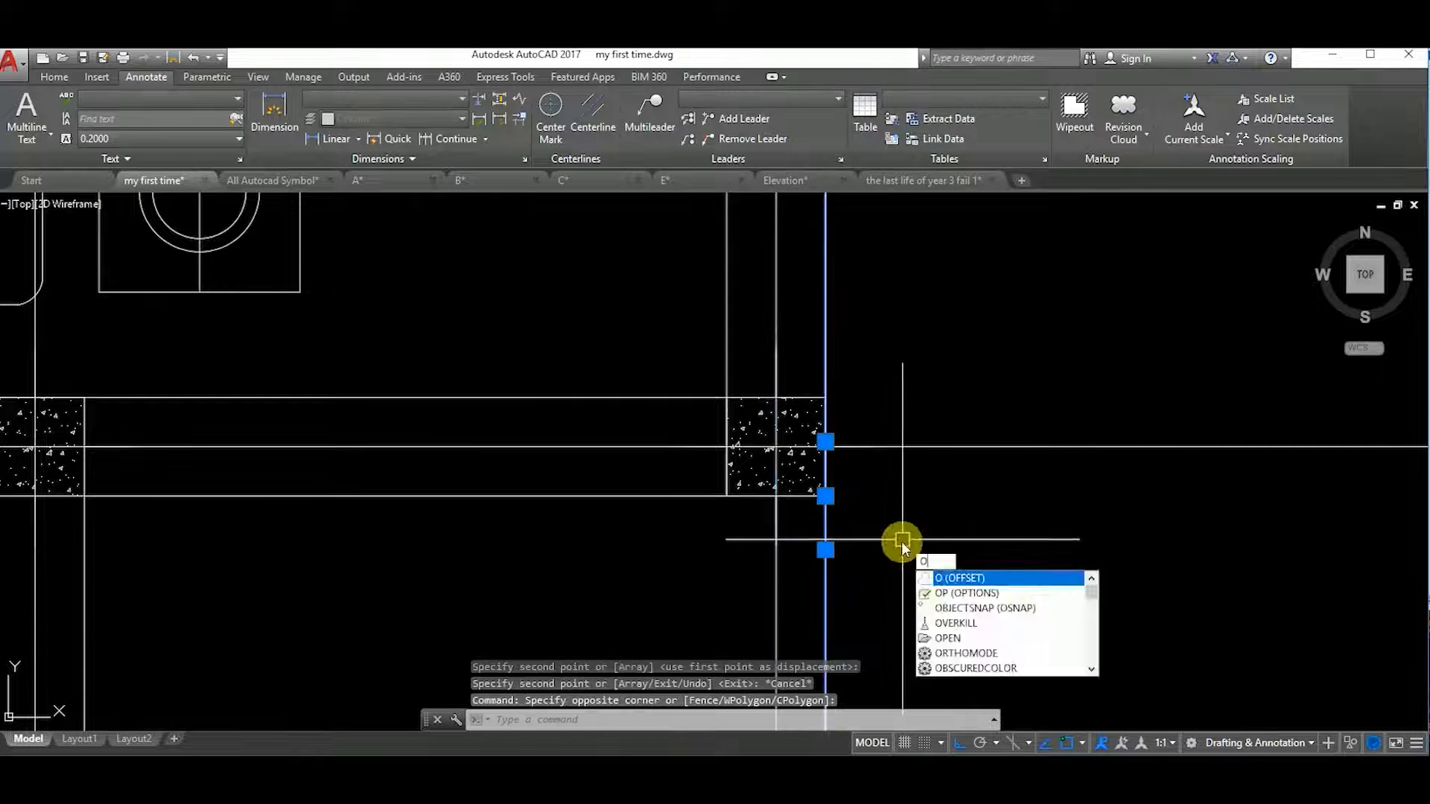
key(Return)
text(400)
key(Return)
click(903, 532)
scroll(914, 540, down, 7)
click(931, 559)
click(1019, 579)
key(Escape)
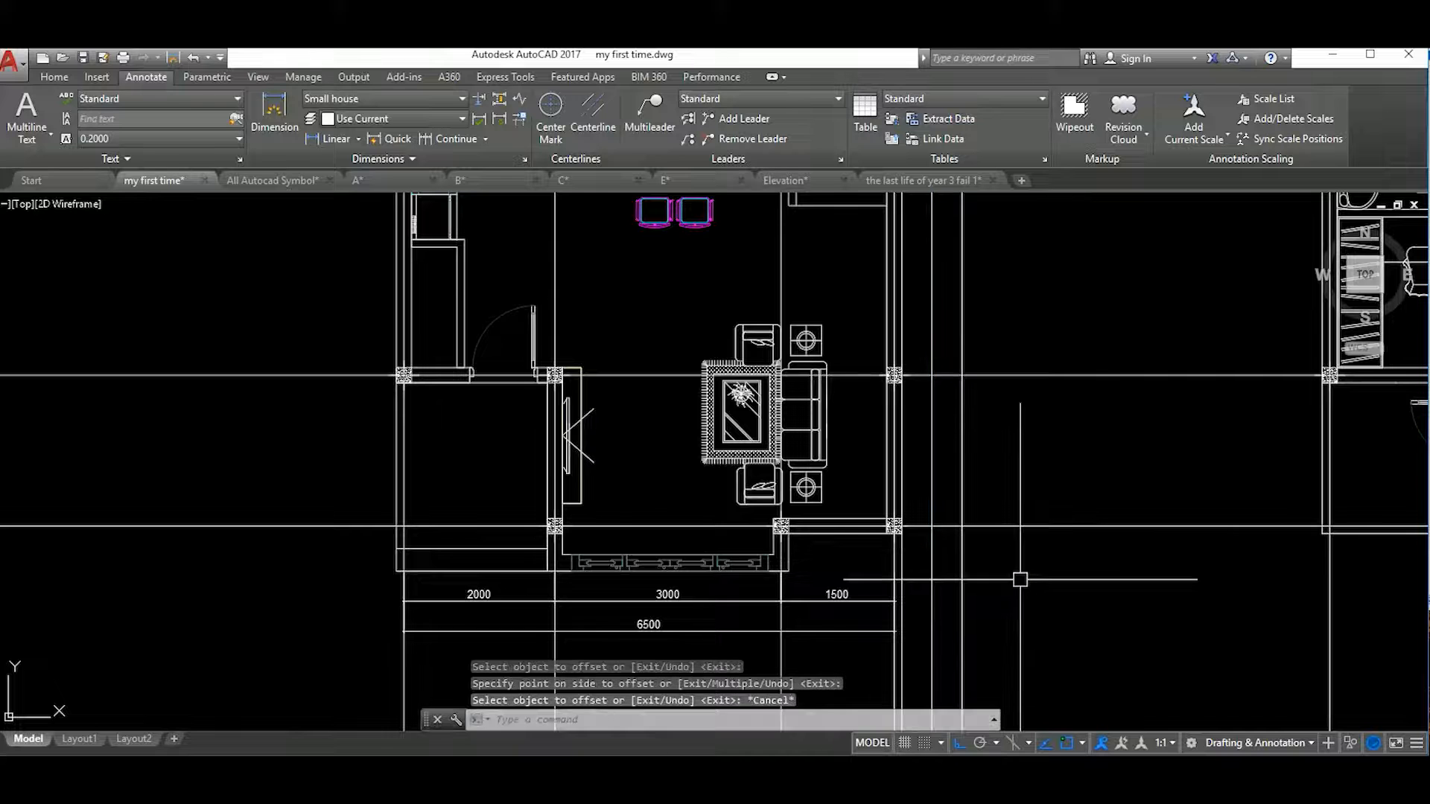
Add a vertical linear dimension between the two lowest horizontal column axes, placed on the first vertical offset line
text(dli)
key(Return)
scroll(906, 531, up, 7)
click(882, 506)
scroll(1046, 515, down, 7)
scroll(1032, 365, up, 7)
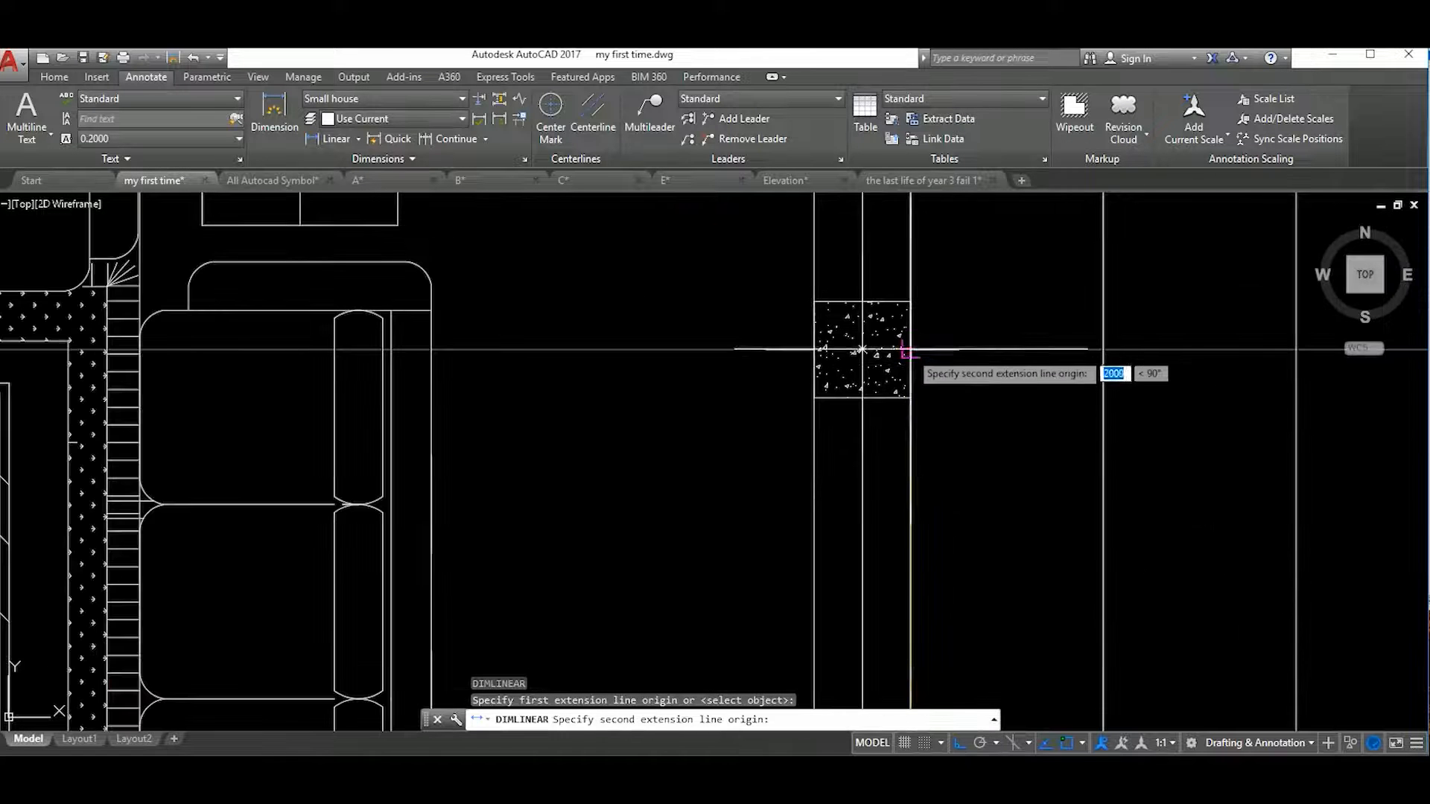
click(909, 350)
click(1101, 360)
Continue the vertical dimension from the two lowest column axes up to the topmost horizontal column axis
scroll(1094, 417, down, 6)
text(dco)
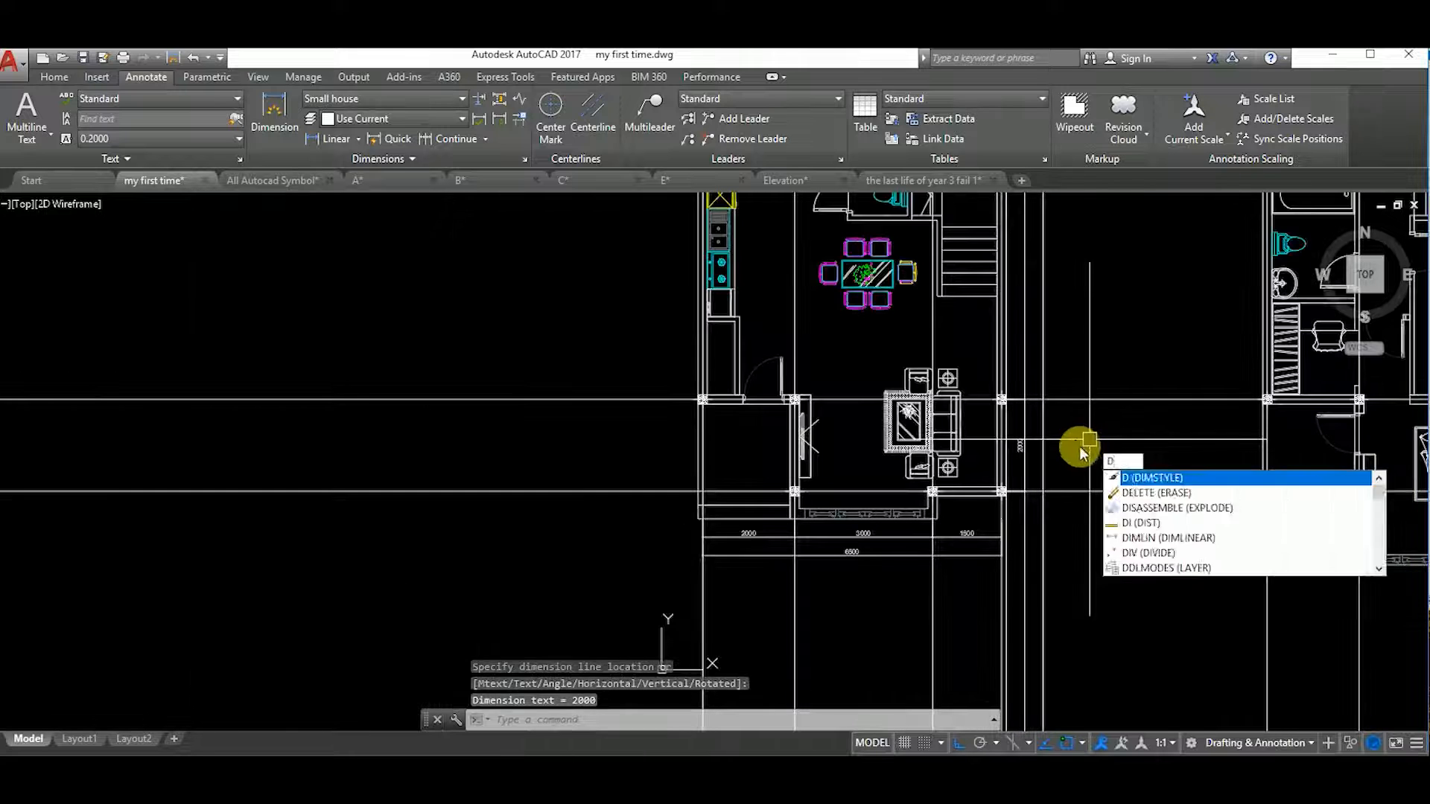
key(Return)
middle_drag(1074, 280, 1056, 436)
middle_drag(1037, 526, 1010, 310)
scroll(1009, 255, up, 8)
click(894, 402)
scroll(1010, 439, down, 6)
scroll(1011, 310, down, 2)
key(Escape)
Add an overall vertical linear dimension between the outermost horizontal column axes, placed on the second vertical offset line
text(dli)
key(Return)
scroll(975, 487, up, 14)
middle_drag(998, 601, 924, 623)
click(932, 489)
scroll(932, 489, down, 14)
scroll(903, 409, up, 10)
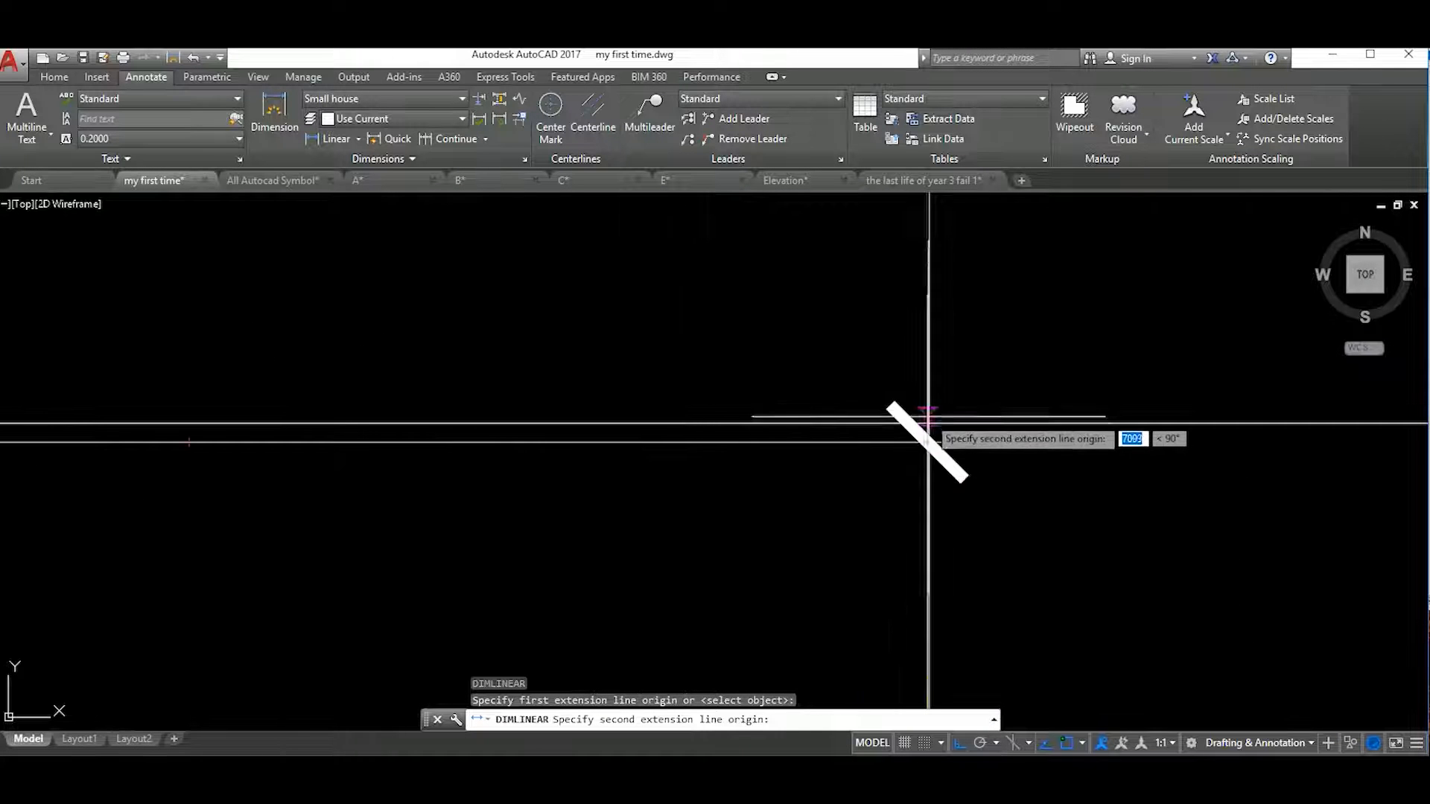
click(914, 441)
middle_drag(1097, 468, 943, 459)
click(1211, 432)
Override the text of the overall vertical dimension with 7000
scroll(1210, 432, down, 10)
middle_drag(1221, 655, 1026, 350)
scroll(1024, 507, up, 2)
scroll(1025, 507, up, 2)
middle_drag(997, 480, 971, 449)
double_click(971, 449)
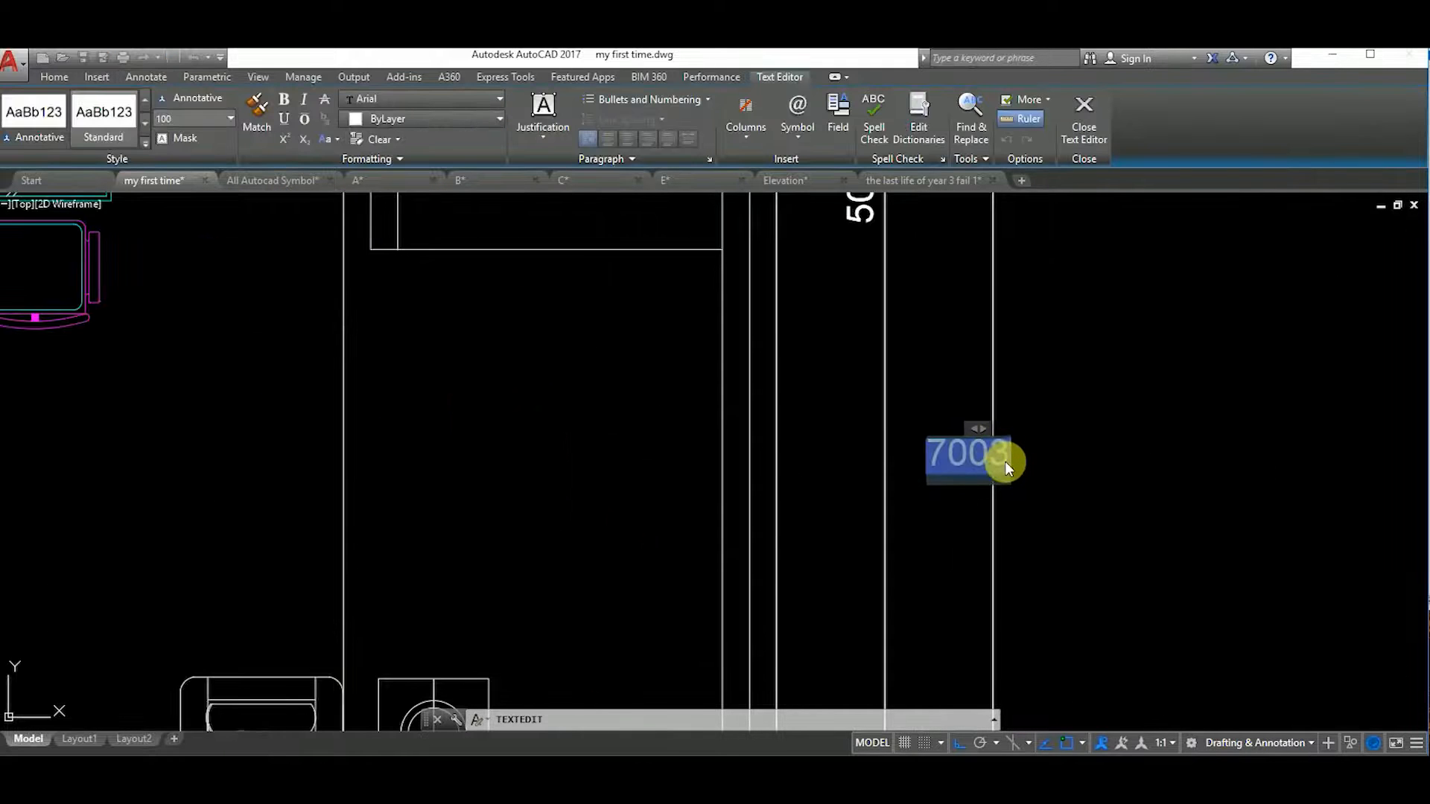
text(7000)
click(1120, 463)
key(Escape)
Erase the remaining long construction lines running through the floor plan and its dimensions
scroll(1120, 462, down, 5)
mouse_move(1011, 531)
middle_down()
mouse_move(1015, 564)
mouse_move(760, 478)
middle_up()
scroll(938, 549, up, 2)
scroll(938, 549, down, 6)
scroll(760, 478, up, 4)
mouse_move(759, 478)
middle_down()
mouse_move(720, 467)
mouse_move(846, 666)
middle_up()
scroll(804, 693, down, 3)
click(1171, 396)
click(581, 335)
key(Delete)
Draw a circle centred on the left end of the overall 6500 dimension line
scroll(842, 418, down, 4)
scroll(792, 480, up, 10)
mouse_move(793, 480)
middle_down()
mouse_move(915, 509)
mouse_move(695, 534)
middle_up()
scroll(977, 493, up, 2)
middle_drag(936, 508, 1142, 454)
scroll(1141, 455, down, 2)
scroll(460, 457, up, 4)
middle_drag(459, 456, 551, 457)
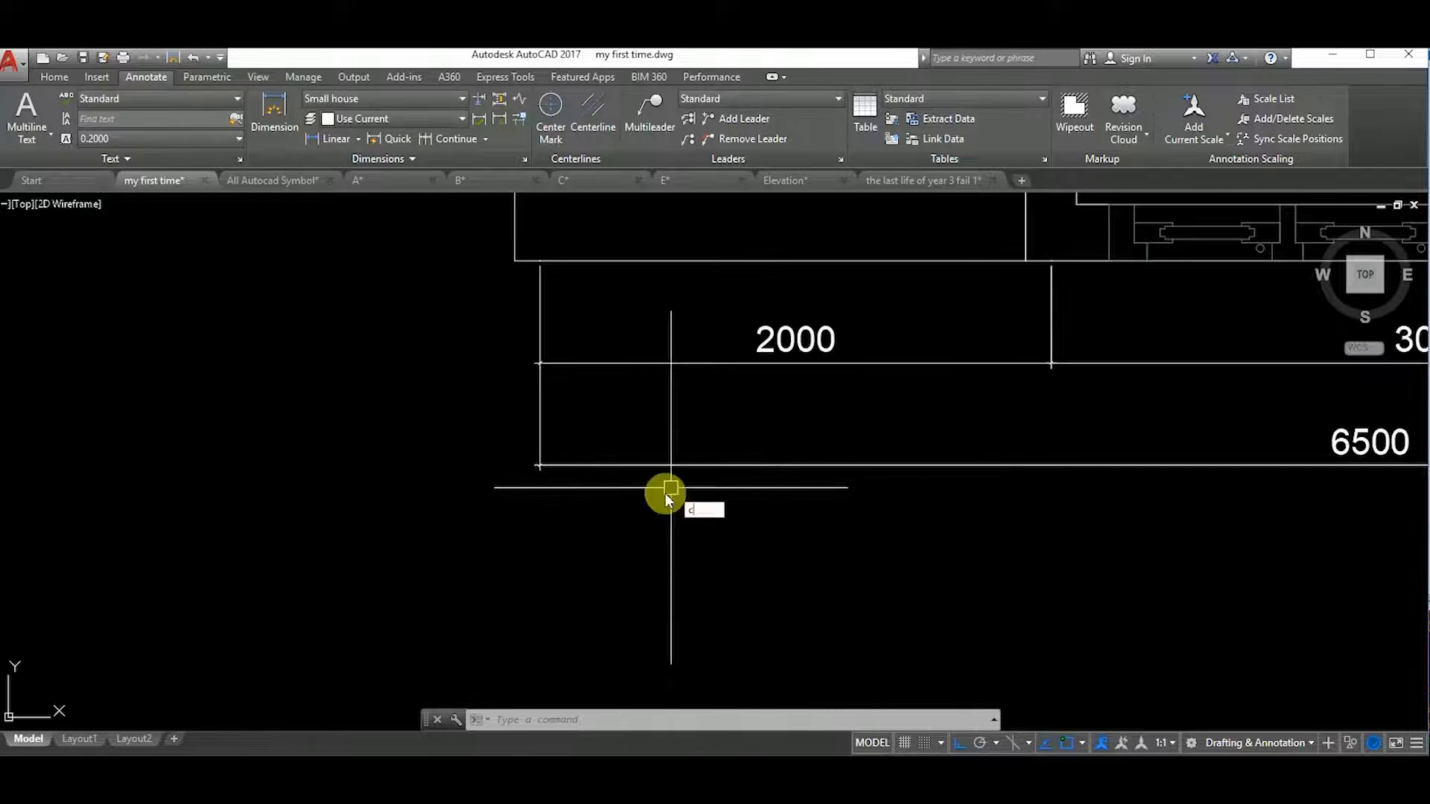
text(c)
key(Return)
scroll(531, 475, up, 5)
click(632, 495)
scroll(718, 526, down, 4)
scroll(685, 519, up, 2)
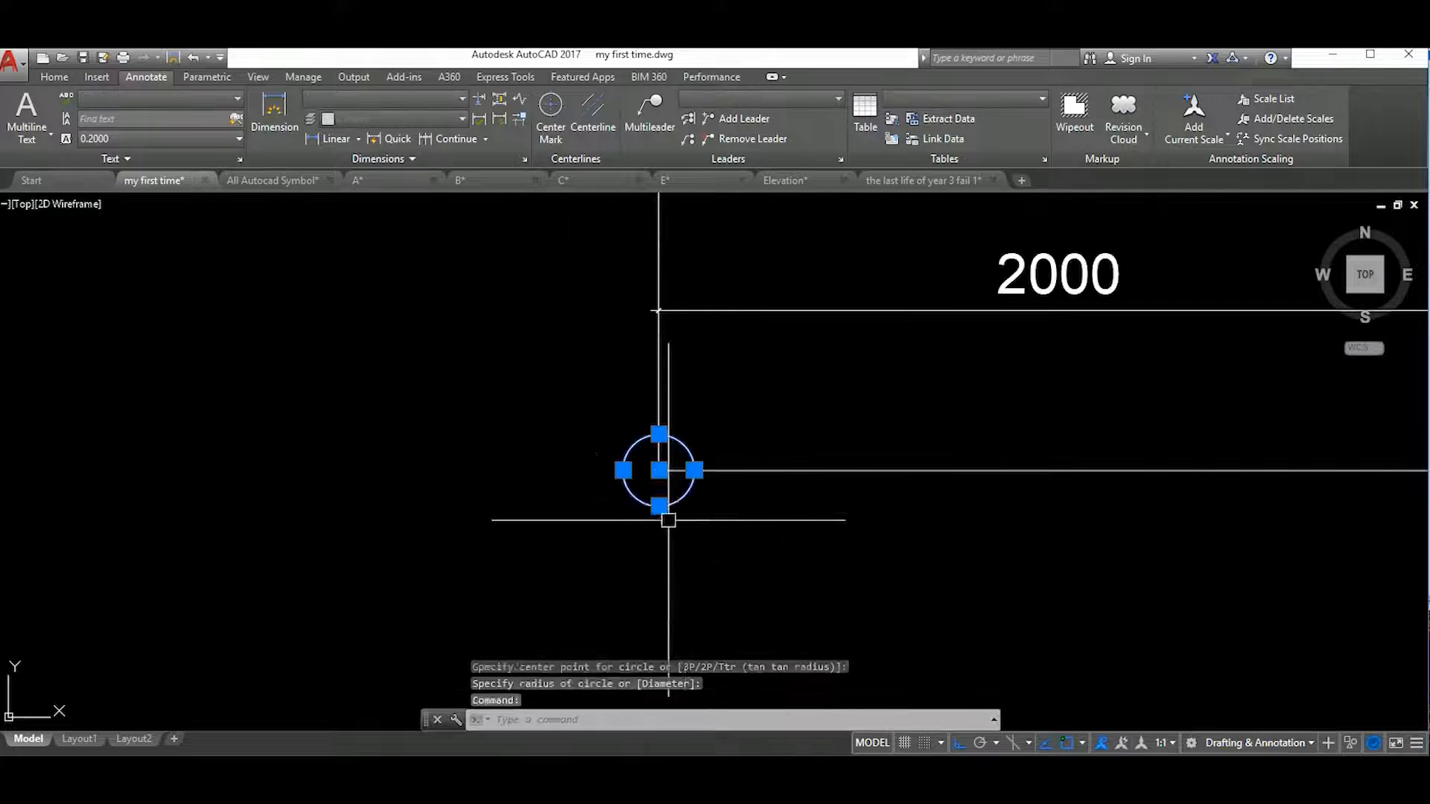
key(Escape)
Move the circle by its top quadrant down below the left end of the 6500 dimension line
middle_drag(647, 541, 627, 544)
key(Return)
click(640, 406)
scroll(651, 496, up, 2)
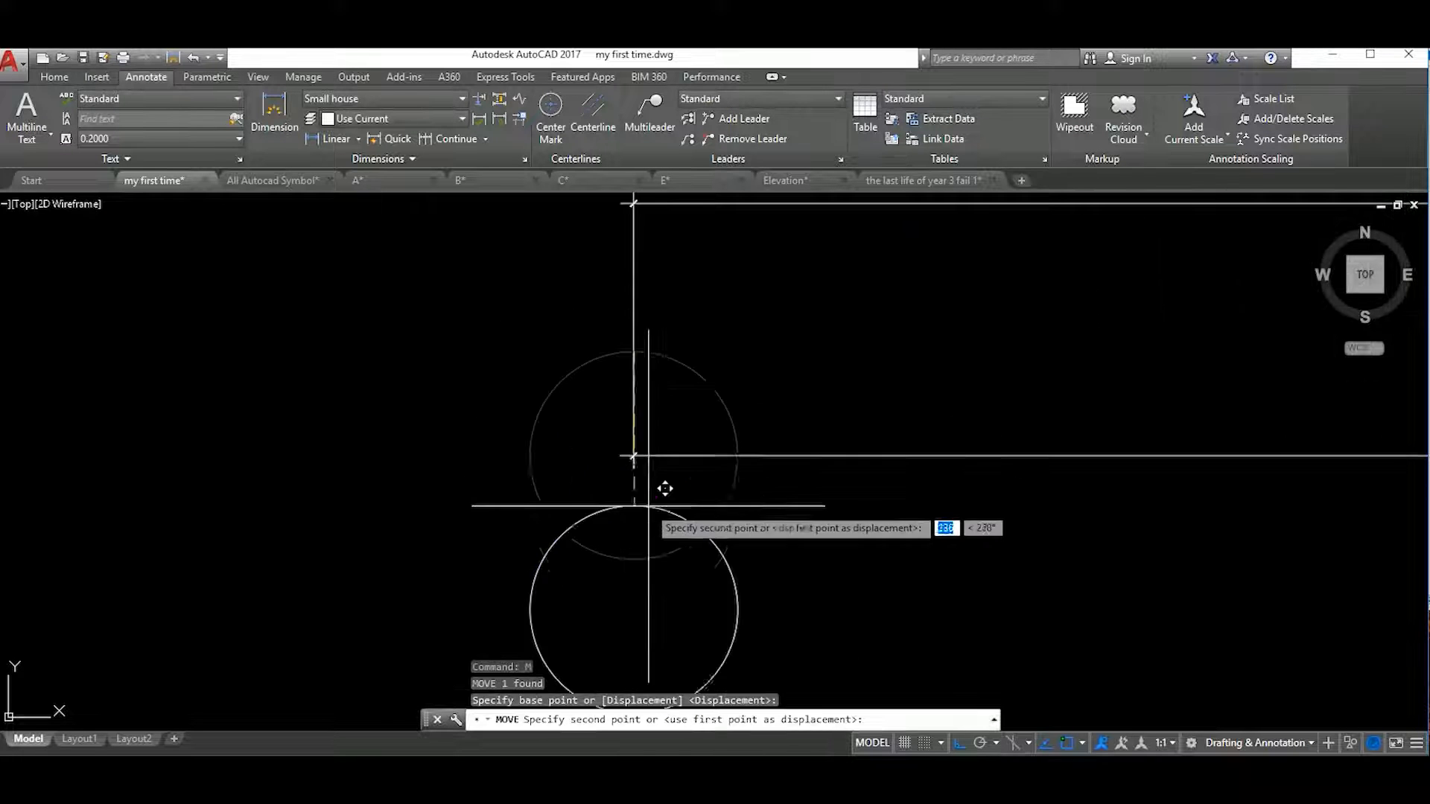
click(654, 556)
scroll(642, 465, down, 6)
Try offsetting the circle by 50 inward and by 100 outward
click(693, 527)
click(657, 486)
scroll(662, 487, up, 2)
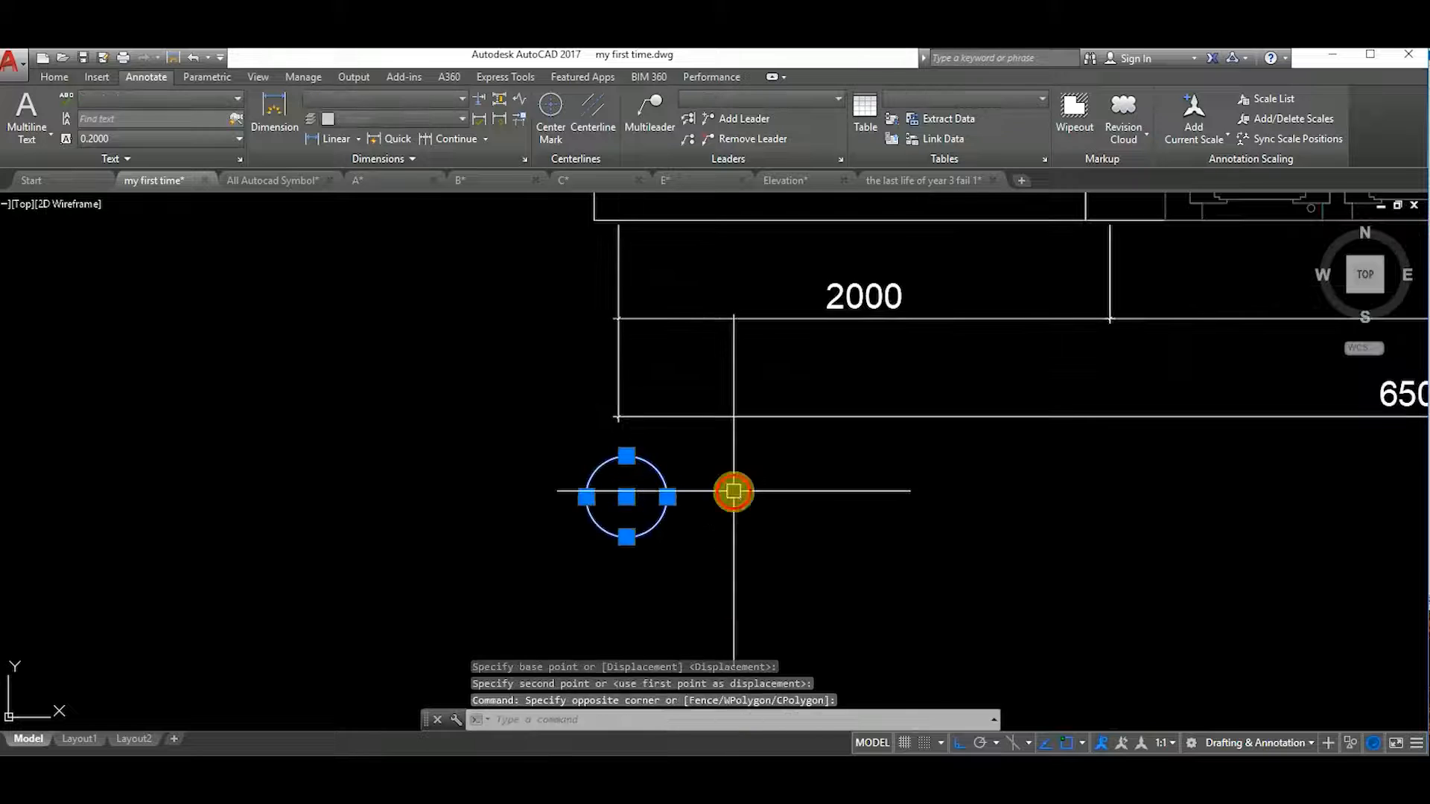
key(Return)
key(Escape)
text(o)
key(Return)
text(50)
key(Return)
click(750, 498)
scroll(600, 389, up, 2)
click(719, 526)
scroll(718, 527, up, 2)
key(Return)
key(Escape)
scroll(789, 503, down, 7)
scroll(760, 491, up, 6)
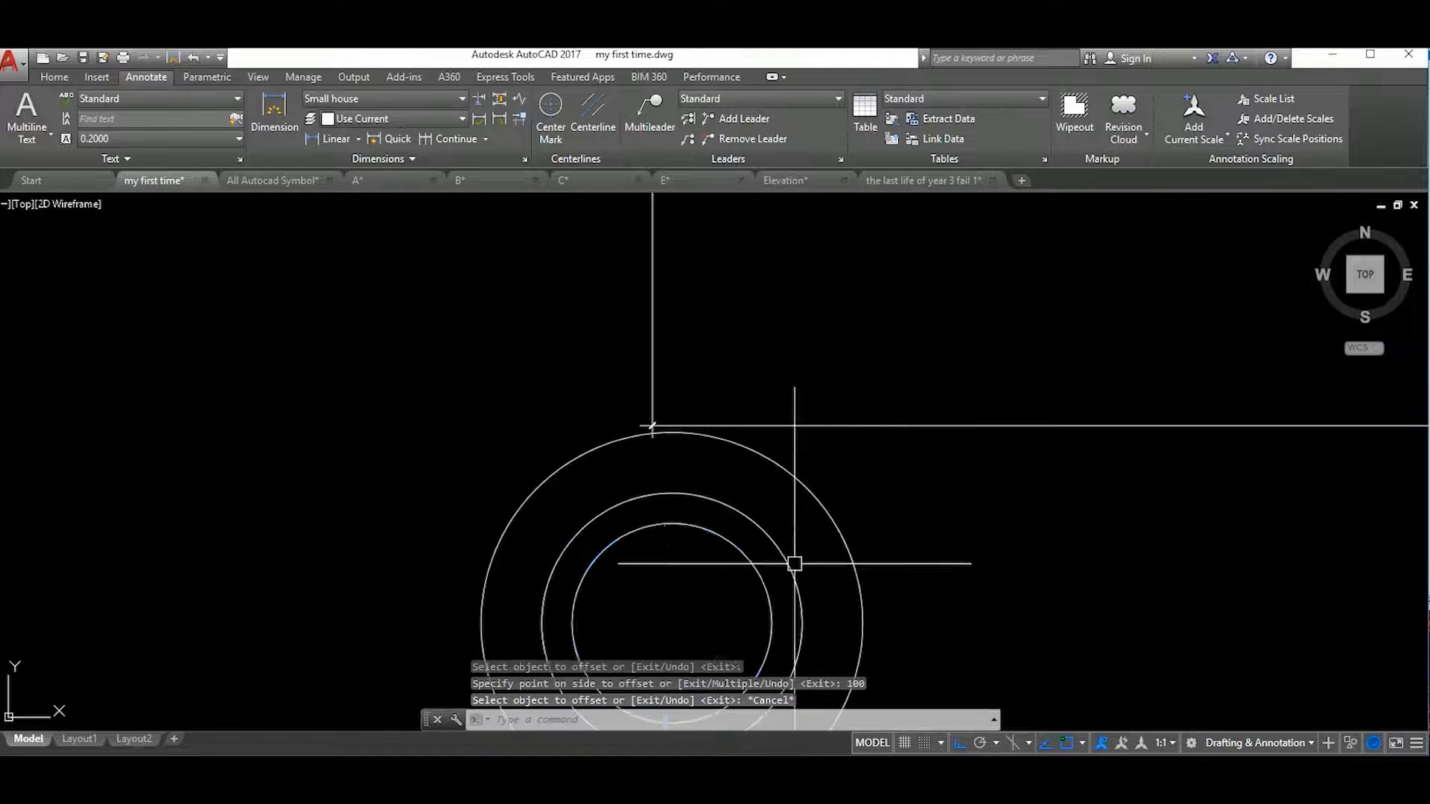
Erase the inner and outer offset circles, keeping only the original circle
click(758, 550)
scroll(786, 522, down, 4)
text(e)
key(Return)
mouse_move(853, 513)
middle_down()
mouse_move(862, 455)
mouse_move(862, 519)
middle_up()
scroll(780, 522, up, 6)
click(809, 579)
text(e)
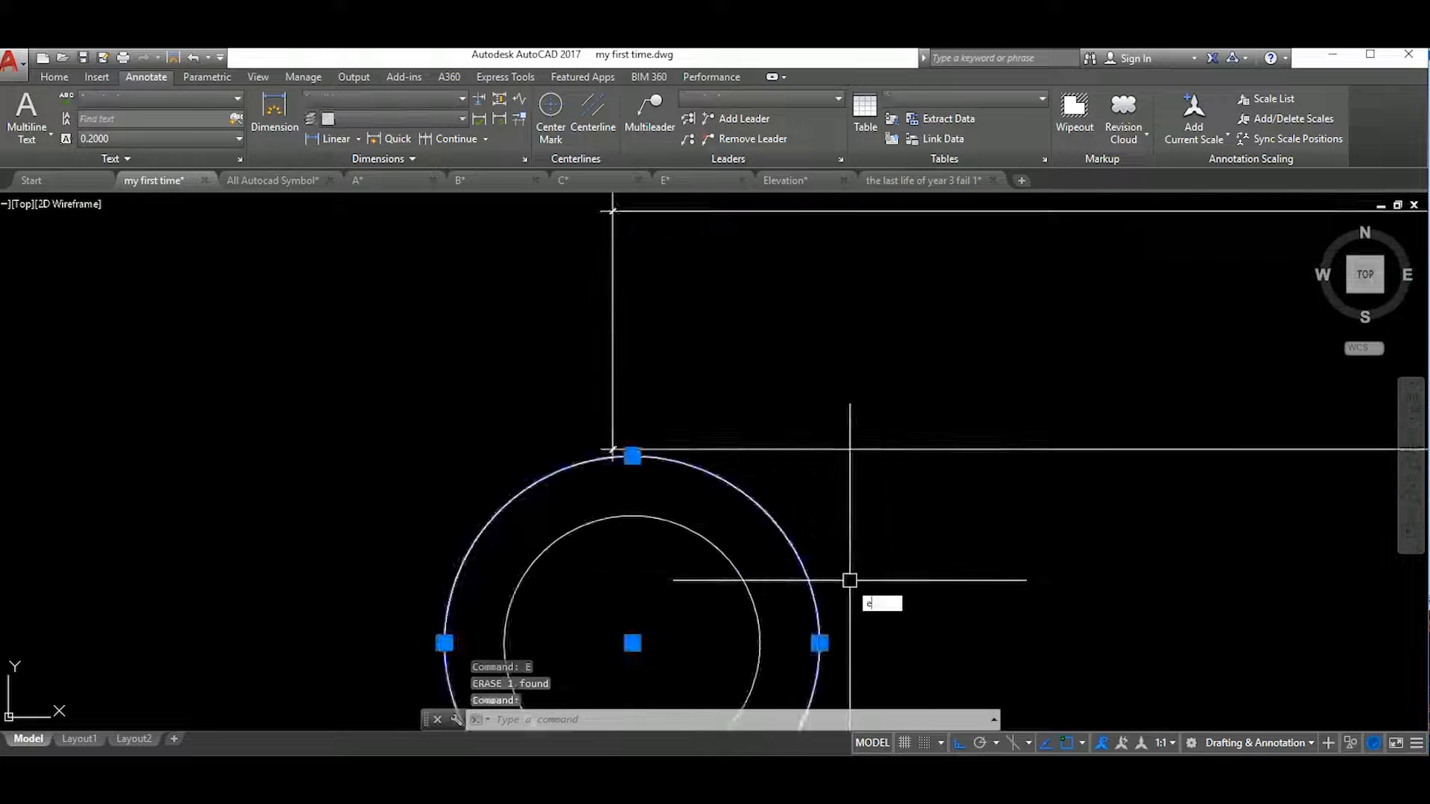
key(Return)
Offset the circle 40 outward to form a double ring
scroll(848, 577, down, 2)
click(758, 533)
text(o)
key(Return)
text(40)
key(Return)
click(849, 534)
click(766, 514)
key(Escape)
Offset the outer ring another 100 outward to create a guide circle for the tick lines
click(774, 516)
text(o)
key(Return)
text(100)
key(Return)
click(841, 518)
key(Escape)
Draw short tick lines at the quadrants, spanning from the double ring's outer circle to the guide circle
text(l)
key(Return)
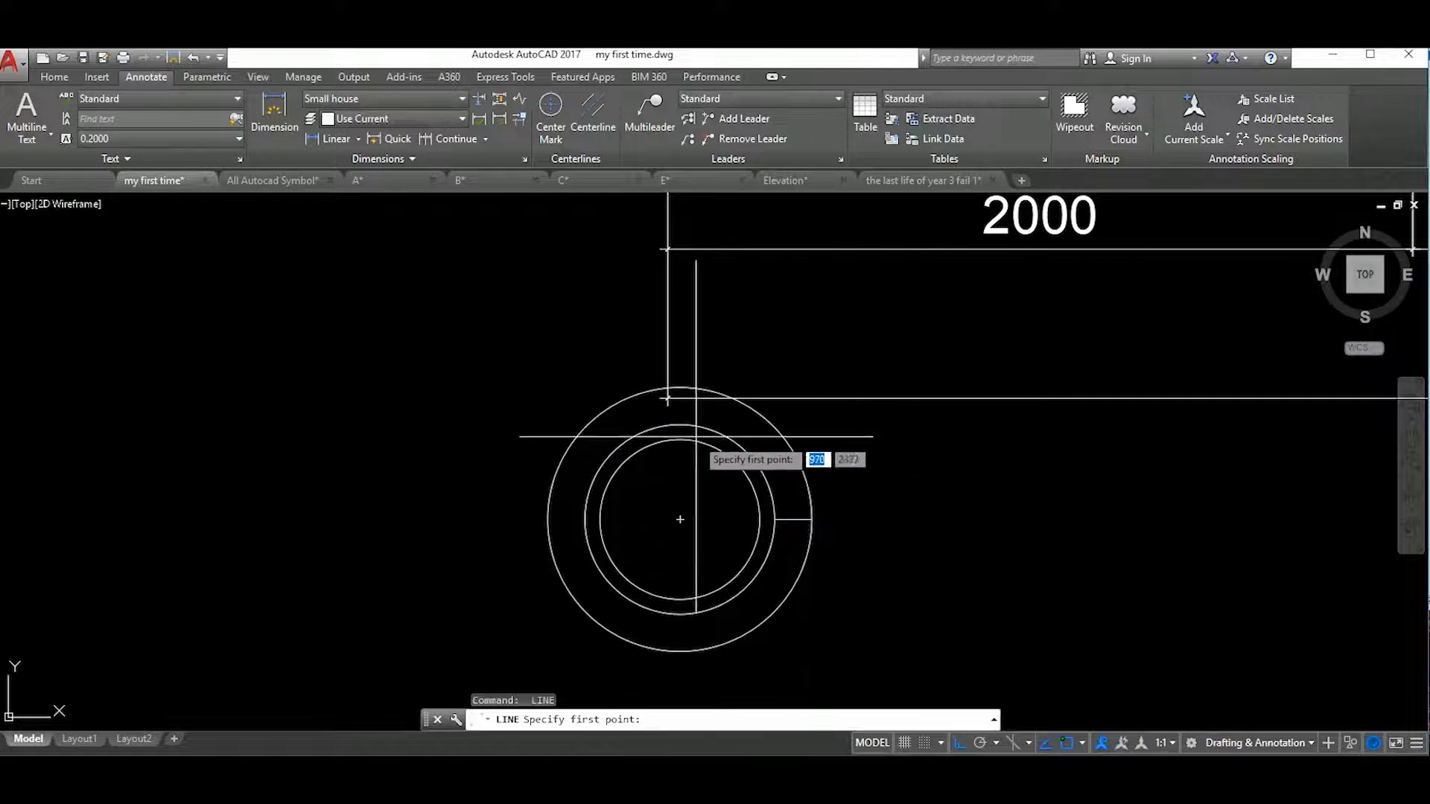
key(Return)
key(Return)
click(680, 614)
middle_drag(685, 633, 696, 531)
click(691, 549)
key(Return)
key(Return)
click(595, 417)
click(558, 418)
key(Escape)
Erase the outermost guide circle around the double ring
middle_drag(712, 402, 714, 489)
click(810, 450)
text(e)
key(Return)
Move the double ring with its tick lines so the upper tick meets the left end of the 6500 dimension line
click(592, 348)
click(867, 545)
text(m)
key(Return)
scroll(709, 380, up, 4)
click(710, 378)
scroll(698, 405, up, 5)
click(712, 338)
Add the multiline text A with a height of 400 beside the grid bubble
scroll(765, 365, down, 7)
scroll(853, 495, down, 4)
text(mt)
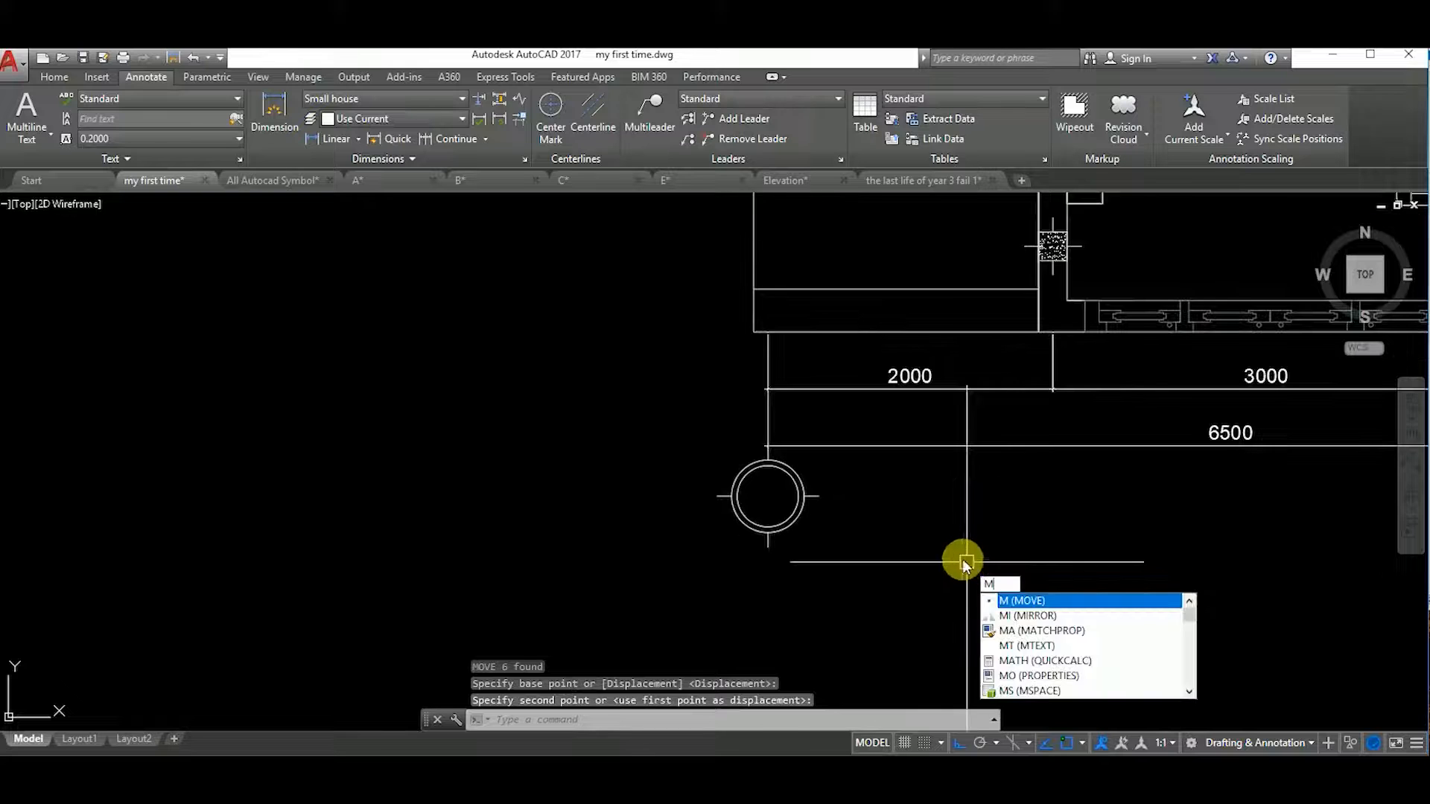
key(Return)
click(835, 527)
click(1143, 590)
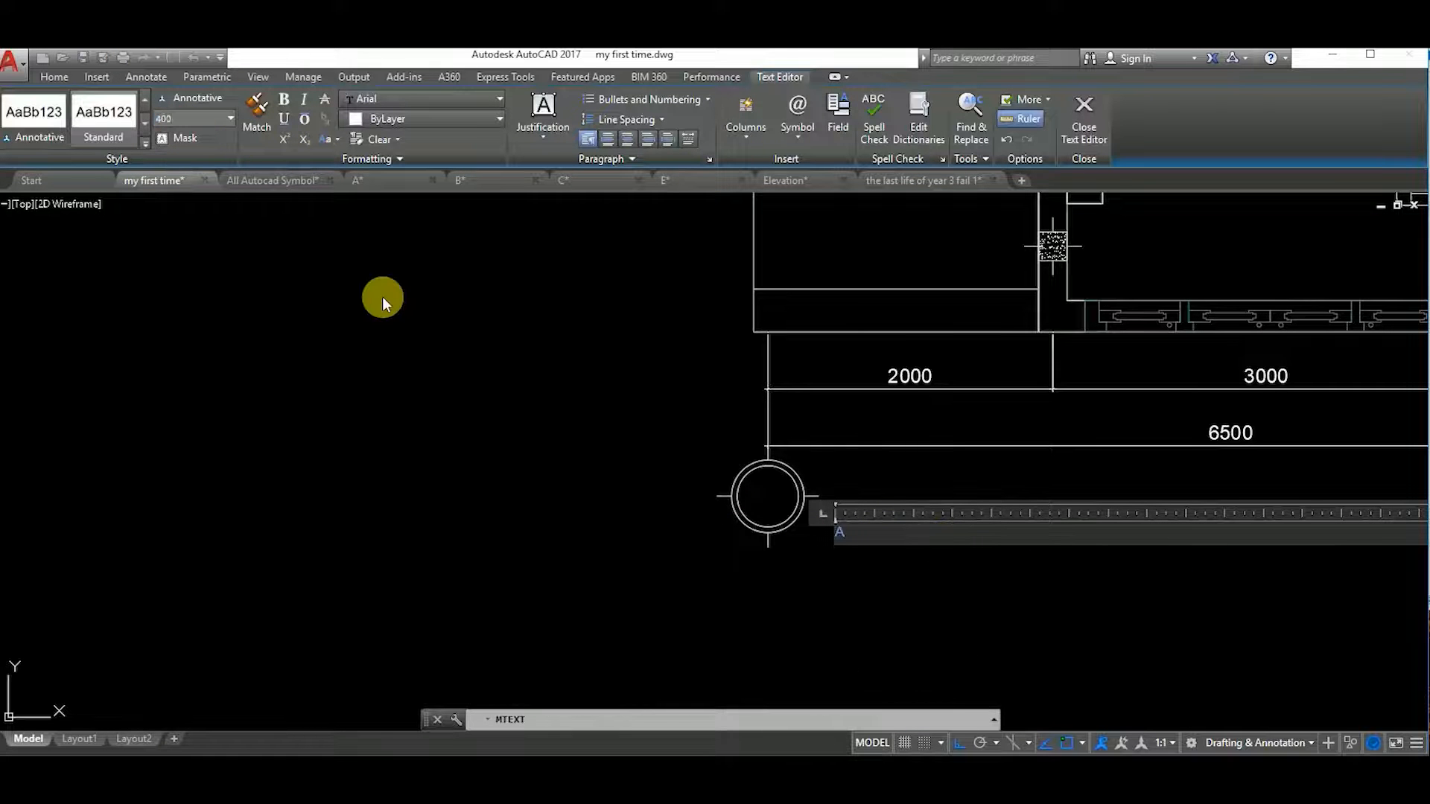
click(382, 297)
Move the letter A into the grid bubble below the first column axis
click(754, 480)
text(m)
key(Return)
scroll(661, 410, up, 2)
click(809, 481)
click(661, 385)
scroll(661, 385, up, 2)
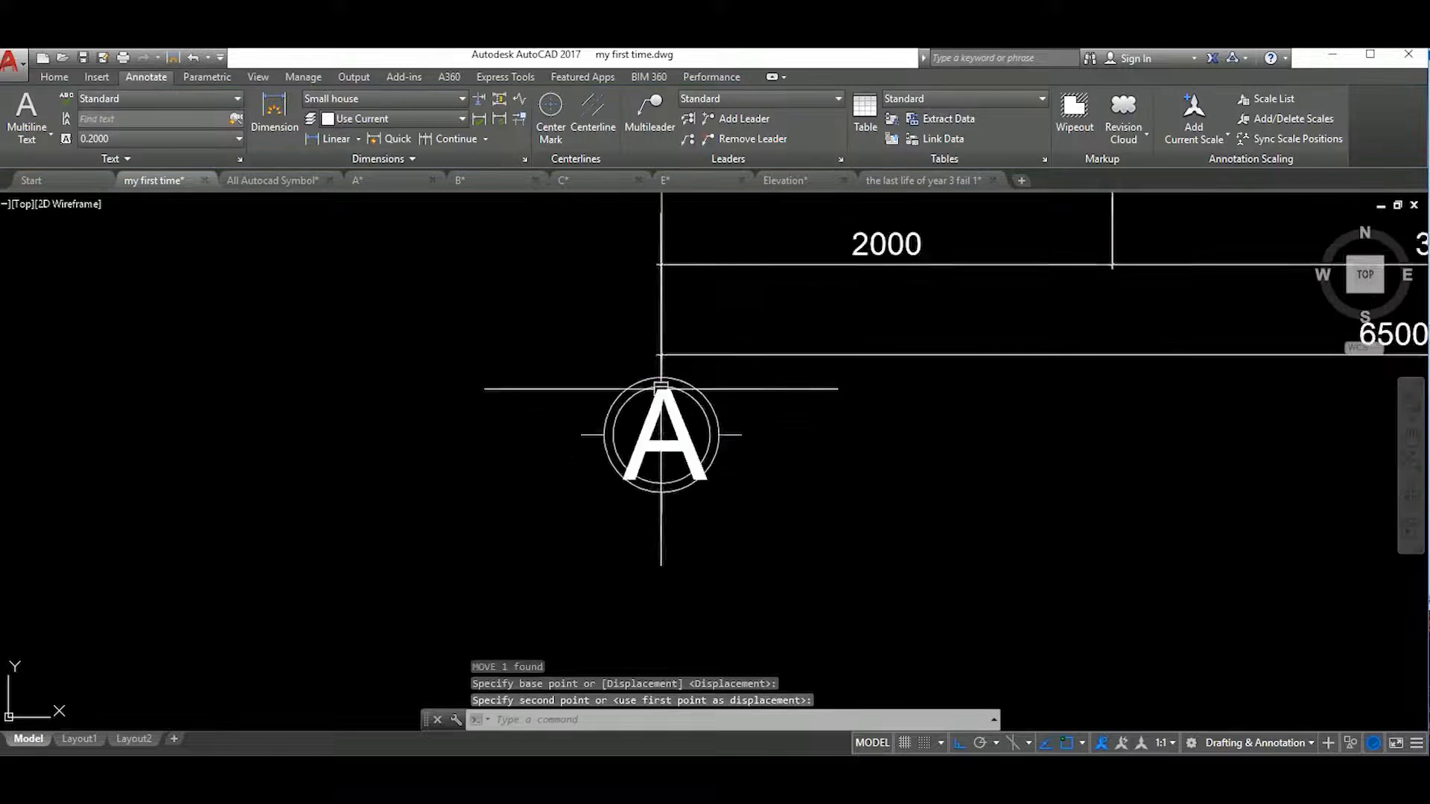
Reduce the text height of the letter A so it fits within the inner circle
double_click(985, 506)
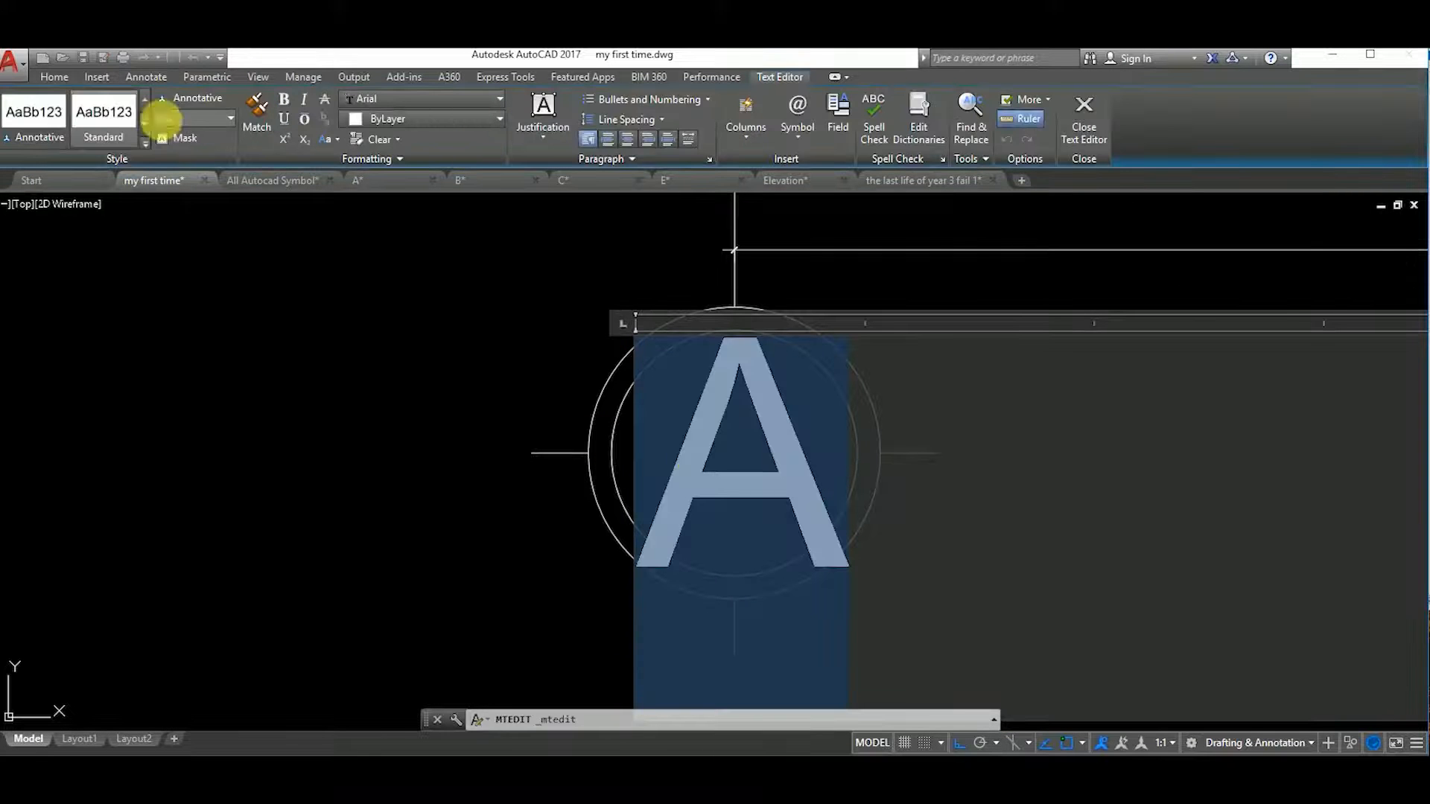
click(543, 323)
scroll(543, 323, down, 2)
Move the letter A horizontally so it sits centred inside its grid bubble
click(715, 440)
text(m)
key(Return)
click(722, 560)
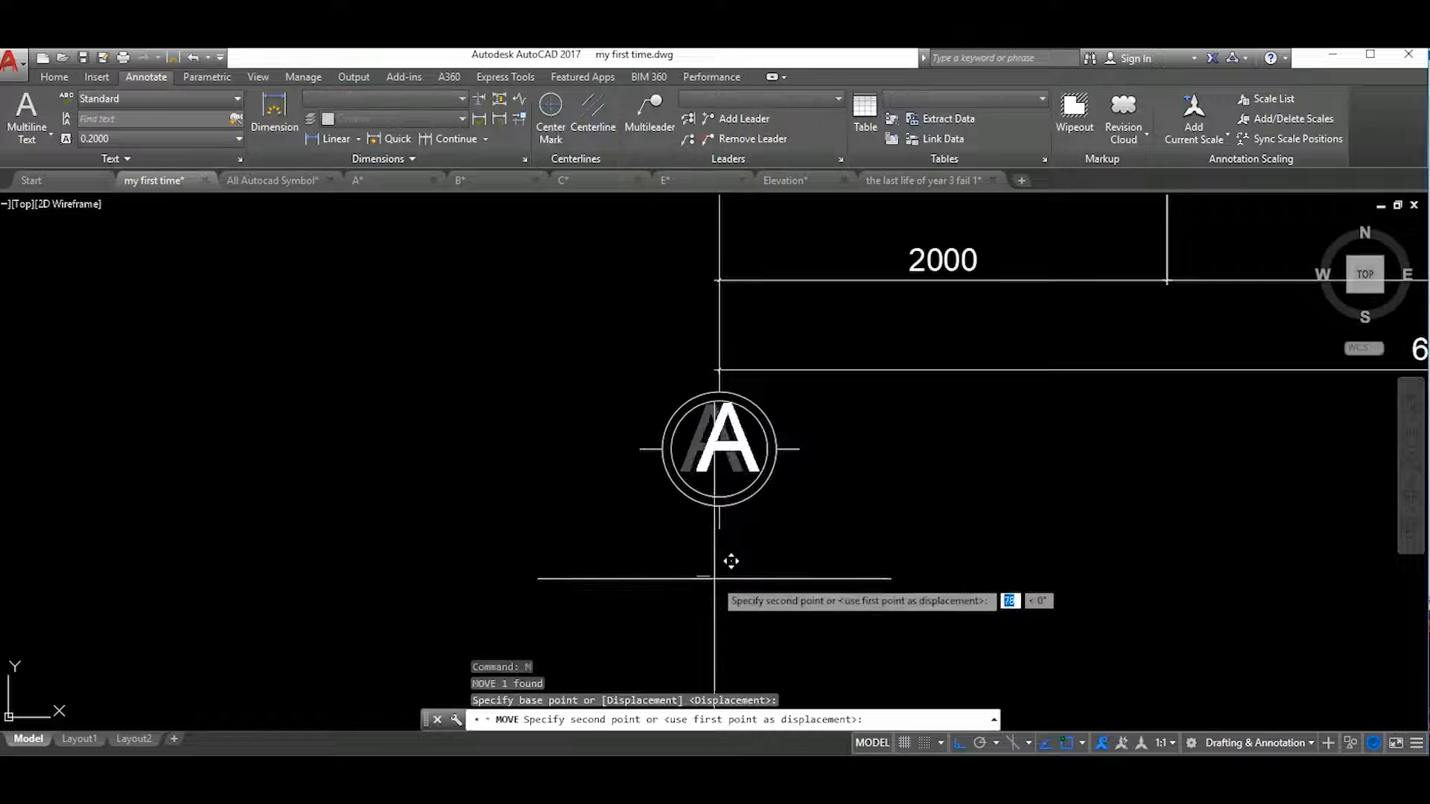
click(958, 599)
click(957, 577)
click(976, 604)
click(846, 425)
text(co)
key(Return)
scroll(846, 425, up, 3)
click(846, 425)
scroll(846, 425, down, 5)
scroll(727, 479, up, 1)
key(Escape)
Copy the A grid bubble with its letter to the other three column axes along the bottom dimension line
middle_drag(832, 481, 1034, 493)
middle_drag(549, 495, 756, 425)
click(638, 424)
text(co)
key(Return)
click(638, 424)
scroll(638, 424, up, 5)
click(697, 414)
scroll(785, 412, down, 5)
scroll(731, 328, up, 2)
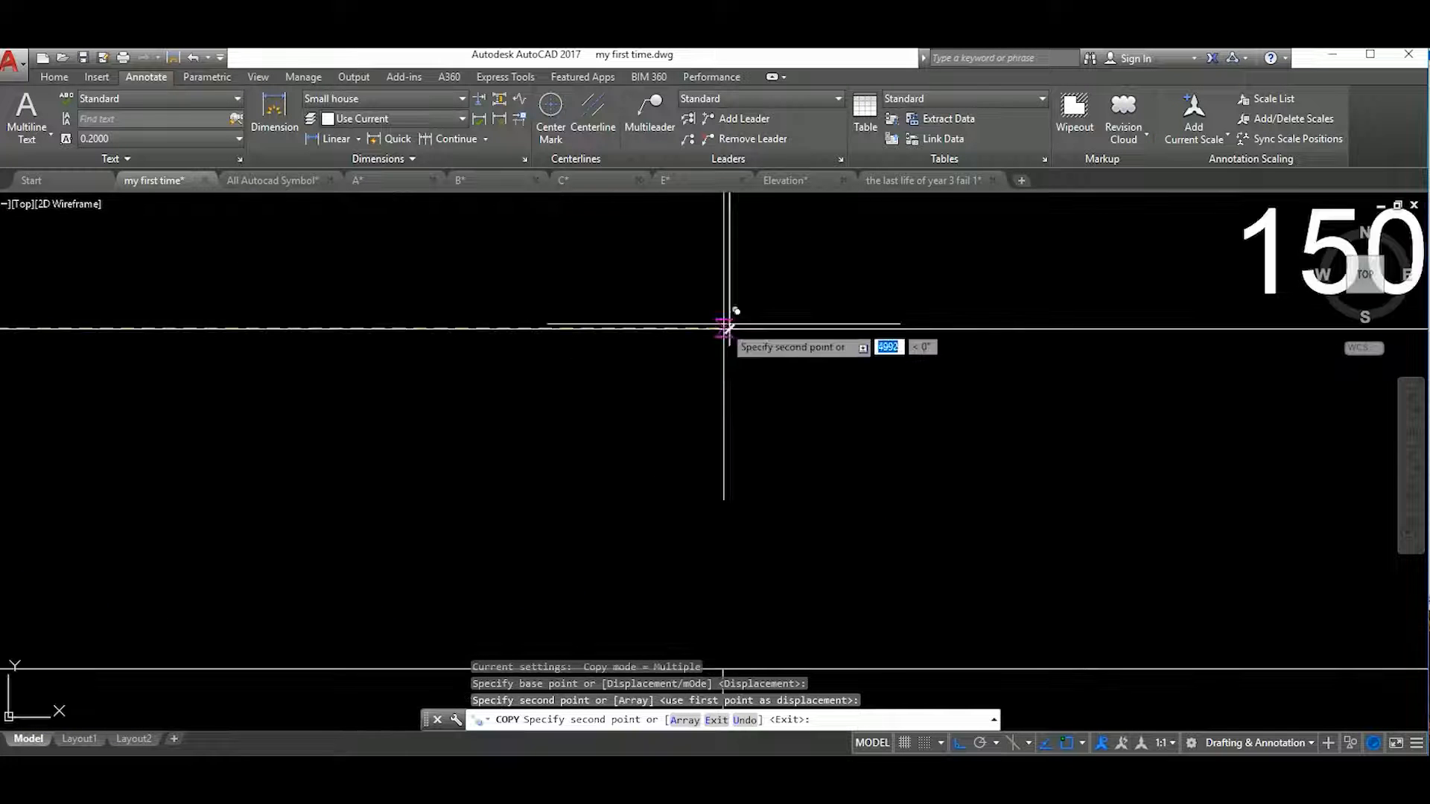
scroll(726, 406, down, 2)
scroll(726, 406, up, 2)
scroll(893, 377, down, 5)
key(Escape)
Change the letter in the second column axis bubble to B
scroll(551, 492, up, 5)
double_click(631, 477)
click(1020, 654)
scroll(1021, 654, down, 5)
scroll(970, 537, up, 5)
double_click(970, 537)
text(B)
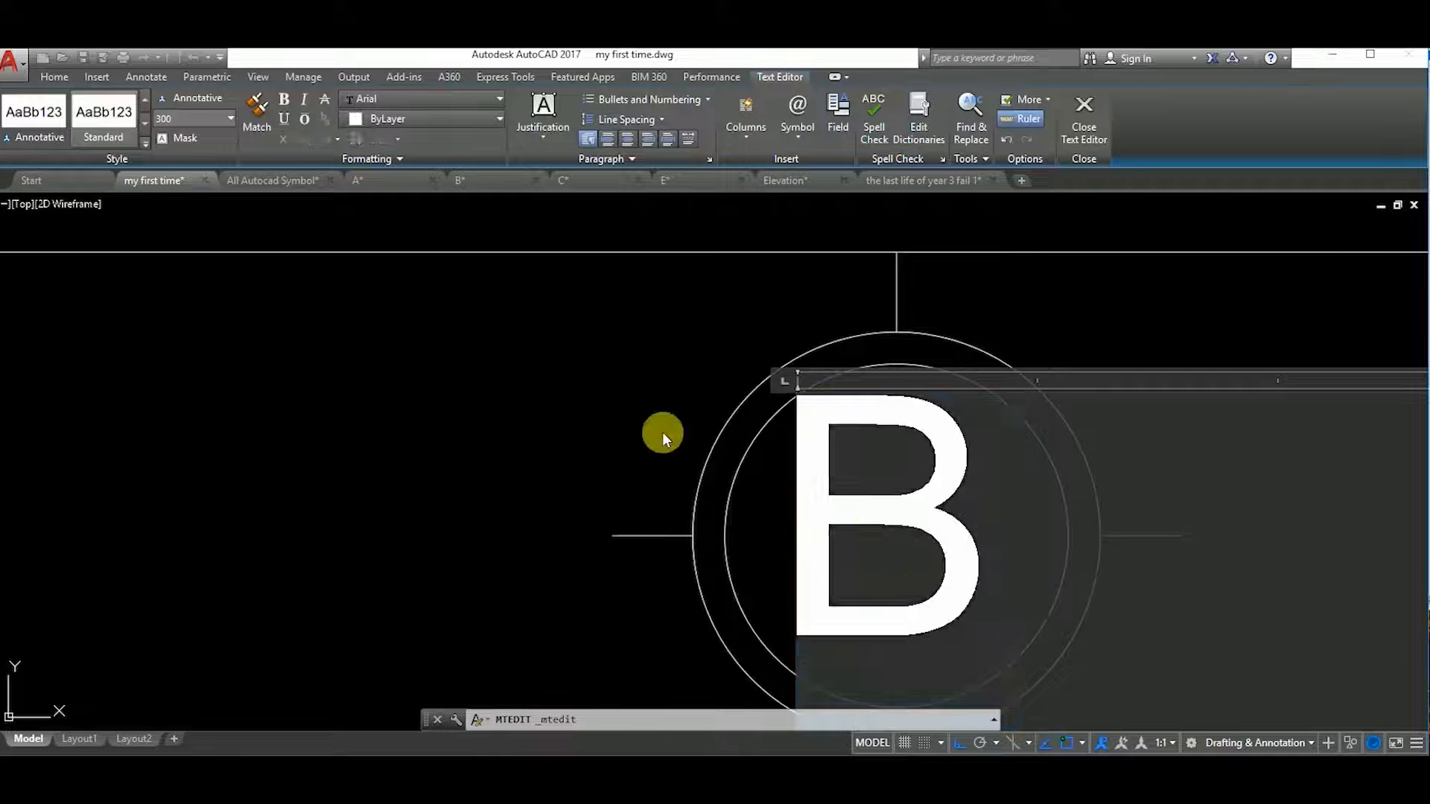
click(576, 496)
Change the letters in the third and fourth column axis bubbles to C and D
scroll(575, 497, down, 5)
scroll(814, 519, up, 5)
double_click(845, 530)
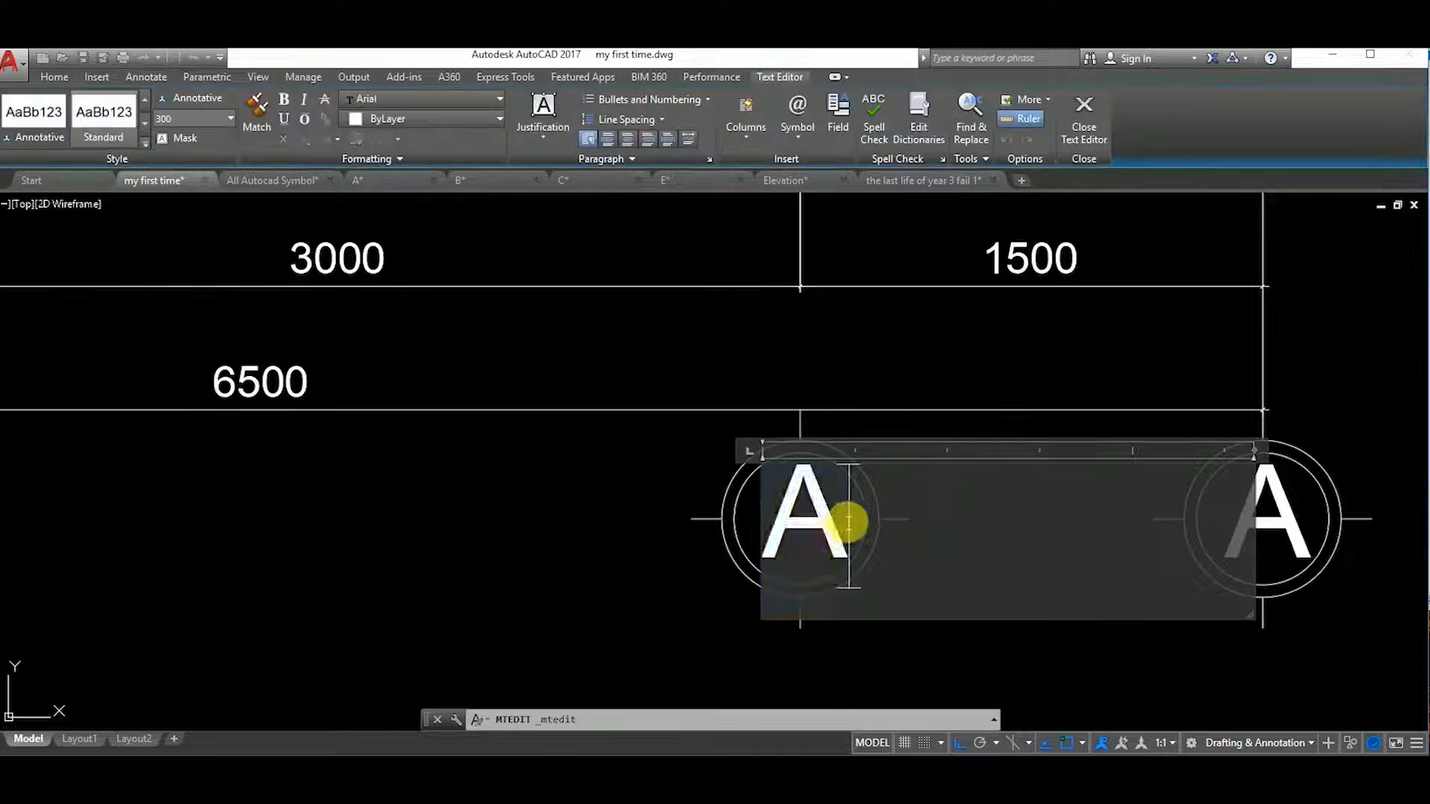
text(C)
click(648, 543)
scroll(649, 542, down, 3)
double_click(791, 529)
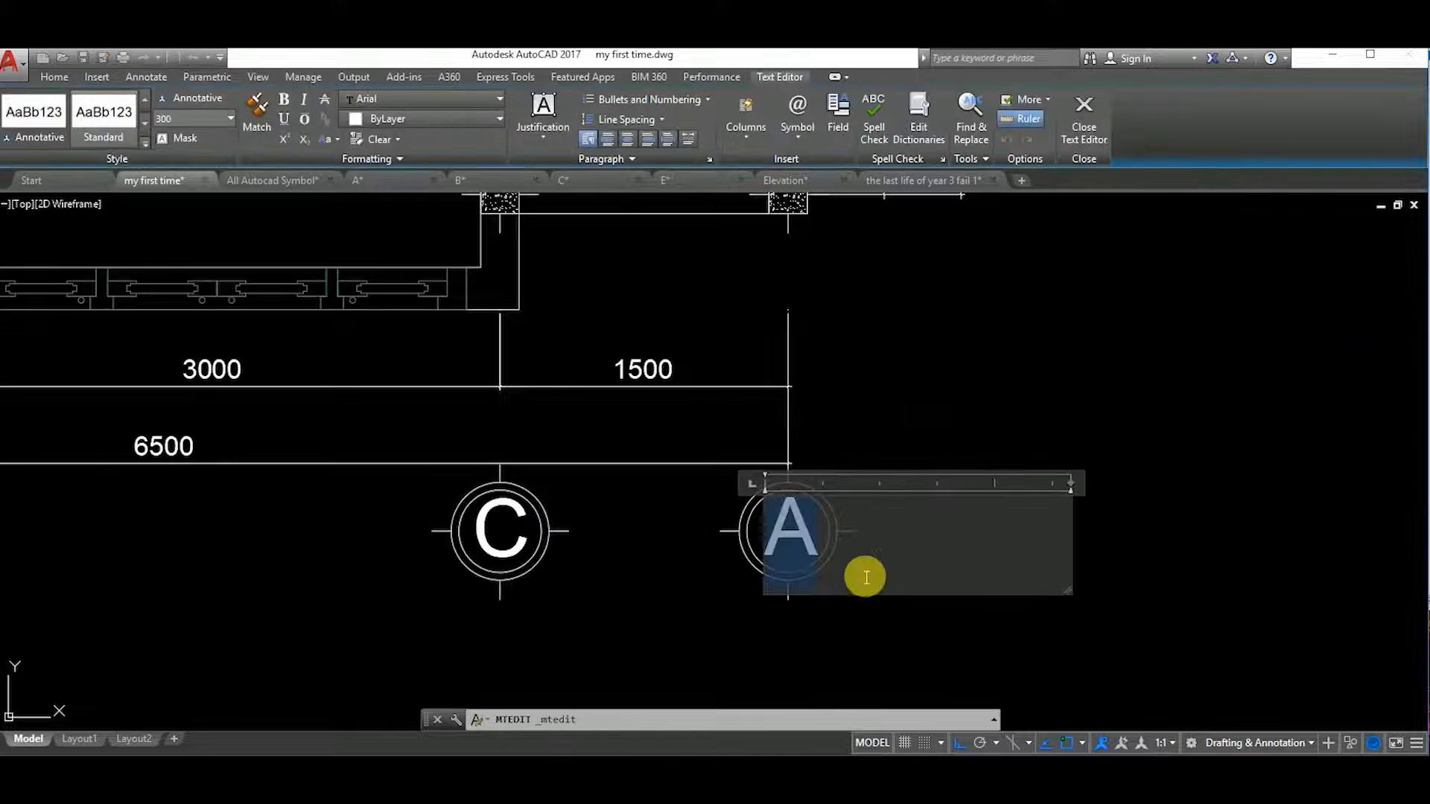
text(D)
click(846, 533)
Move the letters D and B horizontally to centre them within their grid bubbles
scroll(846, 533, up, 3)
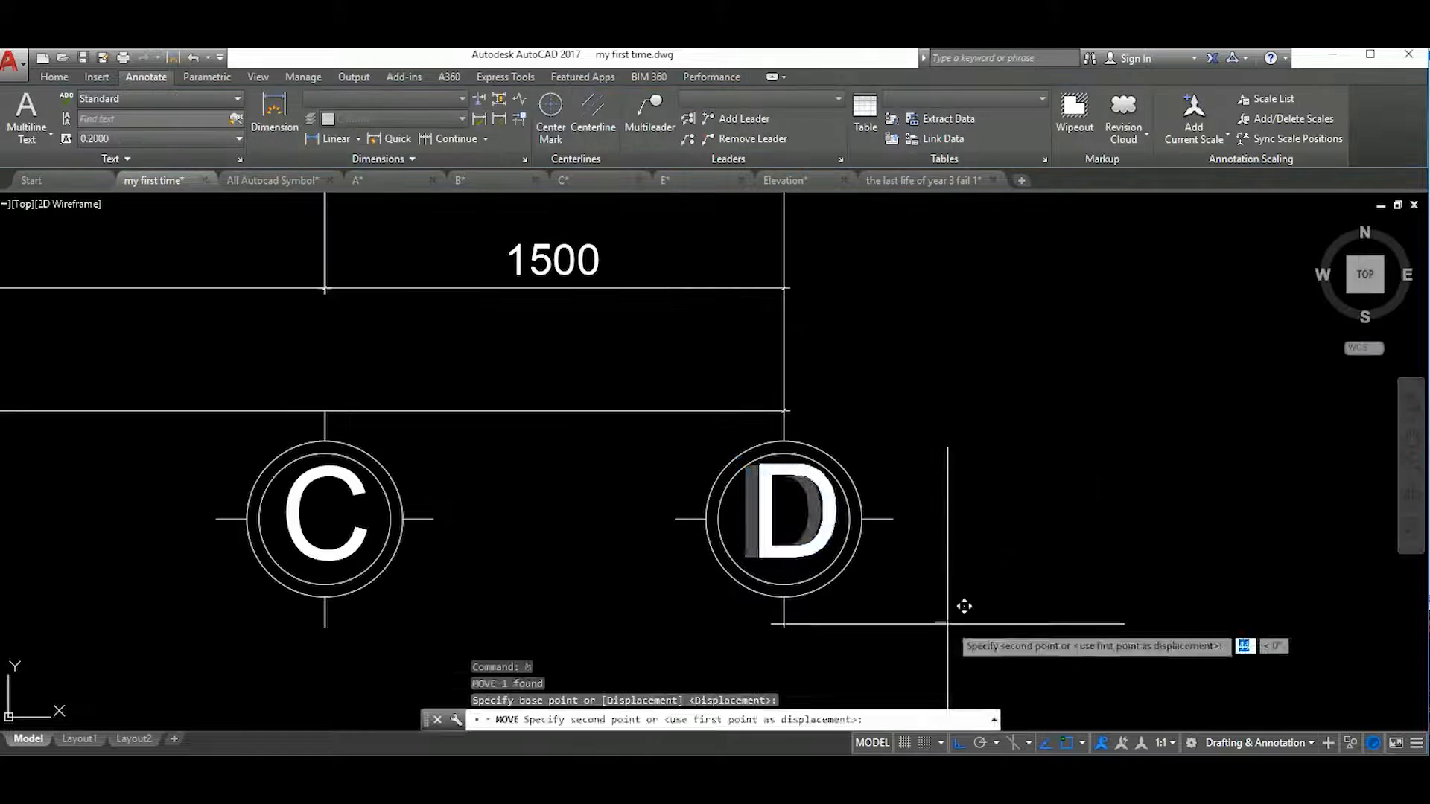
key(m)
key(Return)
click(983, 628)
scroll(740, 574, down, 3)
scroll(951, 616, up, 3)
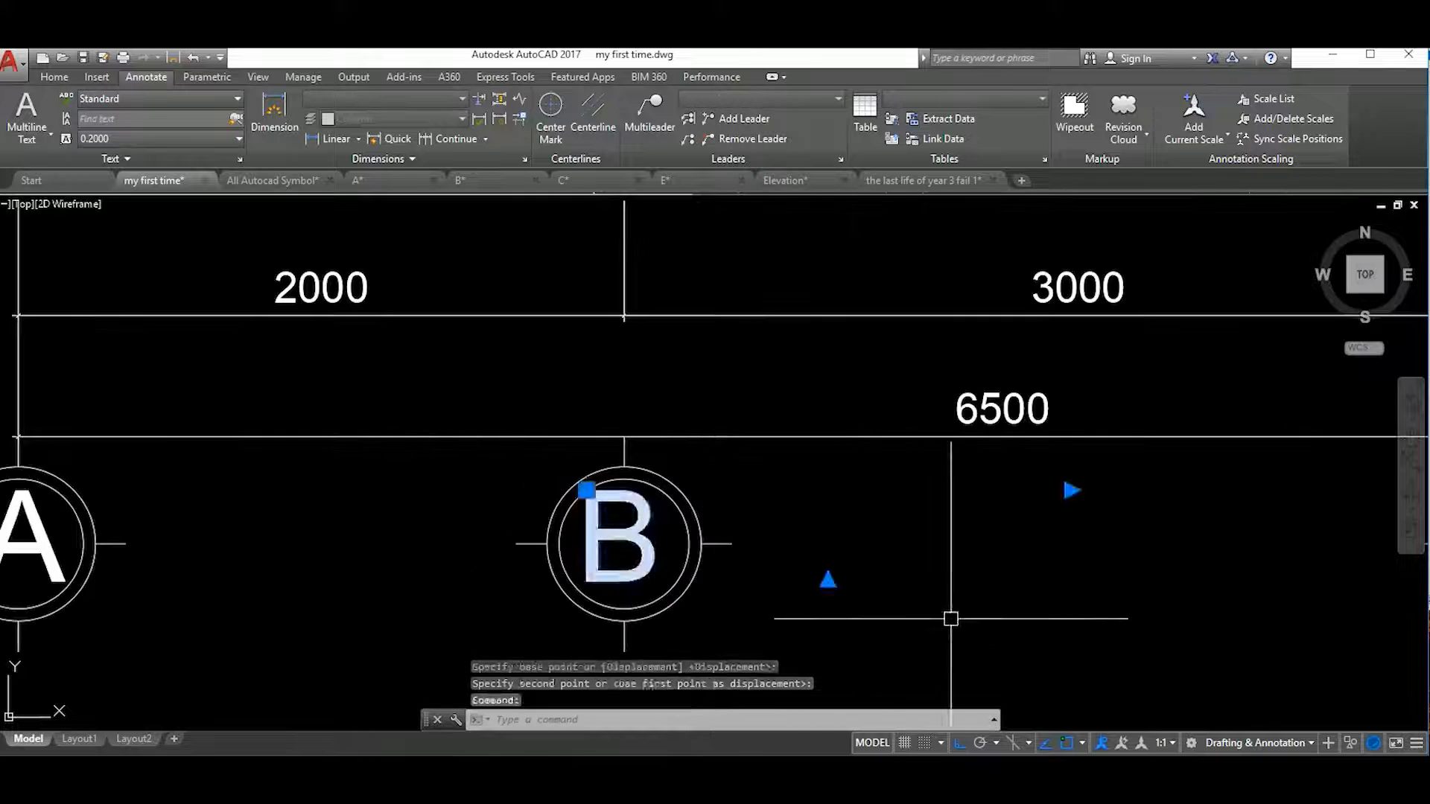
click(913, 623)
click(956, 638)
scroll(764, 538, down, 10)
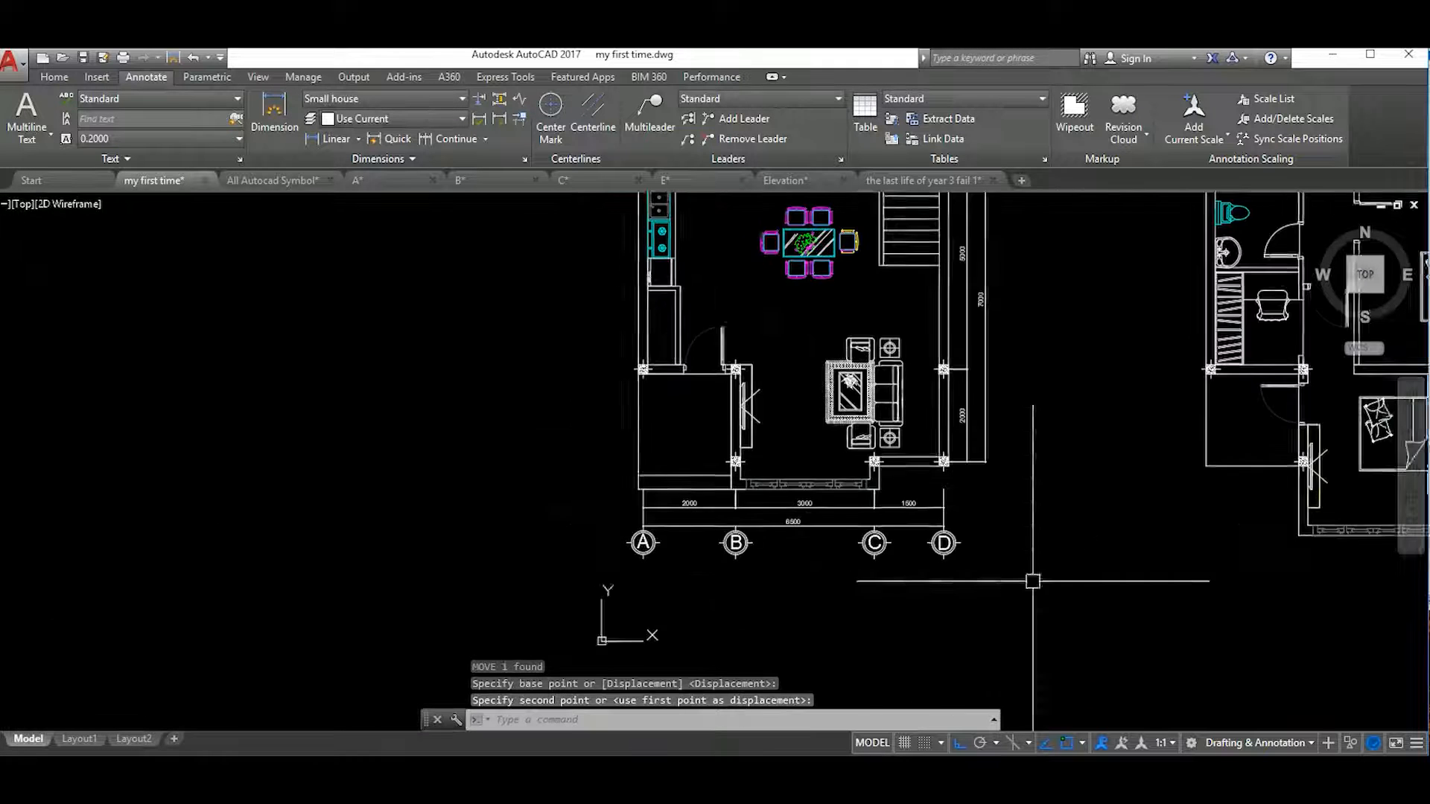
scroll(890, 569, up, 4)
middle_drag(1051, 598, 945, 598)
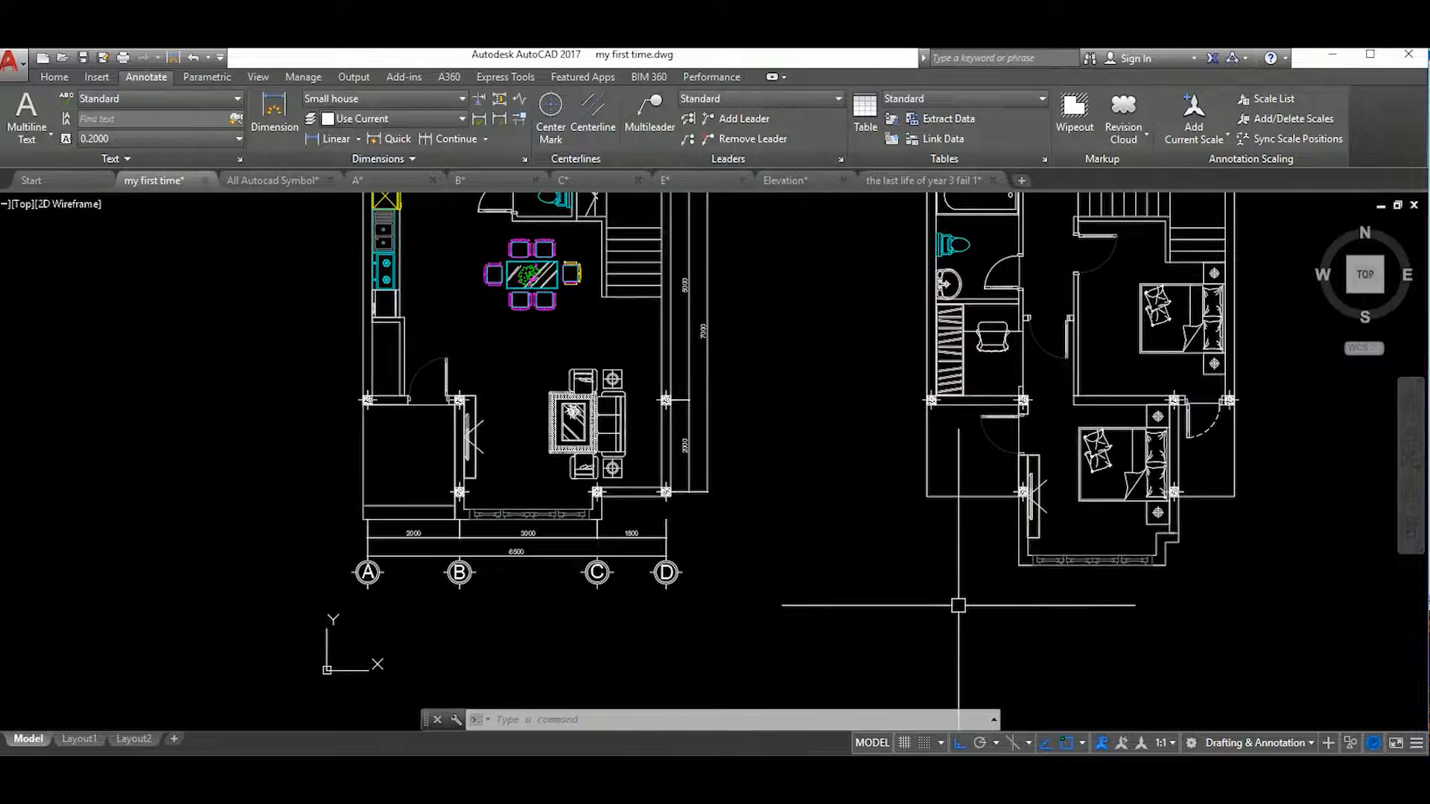
scroll(808, 590, down, 4)
scroll(797, 581, up, 7)
scroll(787, 569, down, 6)
Copy the D grid bubble to the lower end of the vertical 7000 dimension line beside the plan
scroll(787, 569, up, 10)
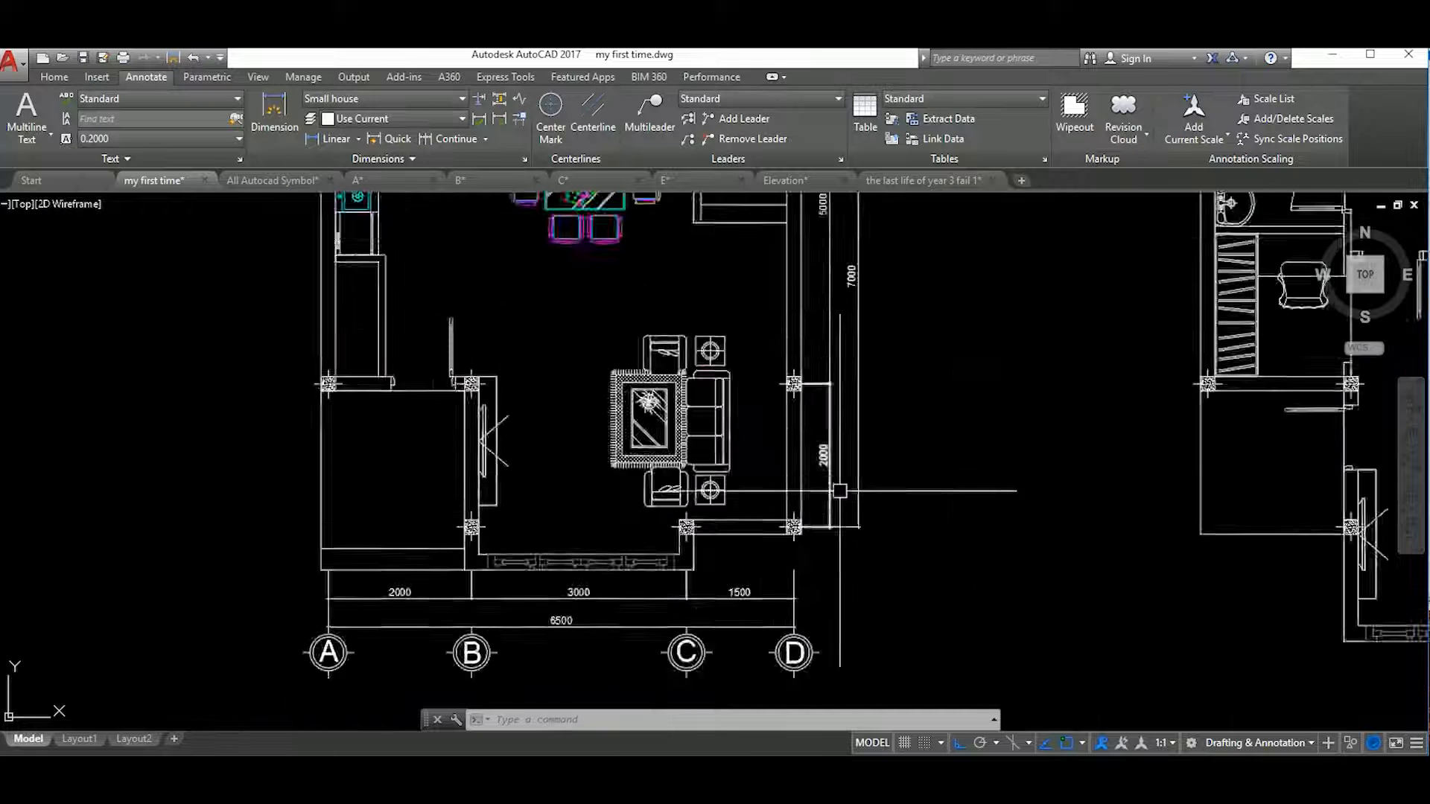
click(767, 441)
text(co)
key(Return)
click(790, 527)
scroll(893, 536, down, 5)
scroll(936, 453, up, 10)
click(855, 470)
scroll(793, 504, down, 8)
key(Escape)
Copy the side bubble from the lowest row axis up to the middle and uppermost row axes
click(758, 359)
click(1083, 622)
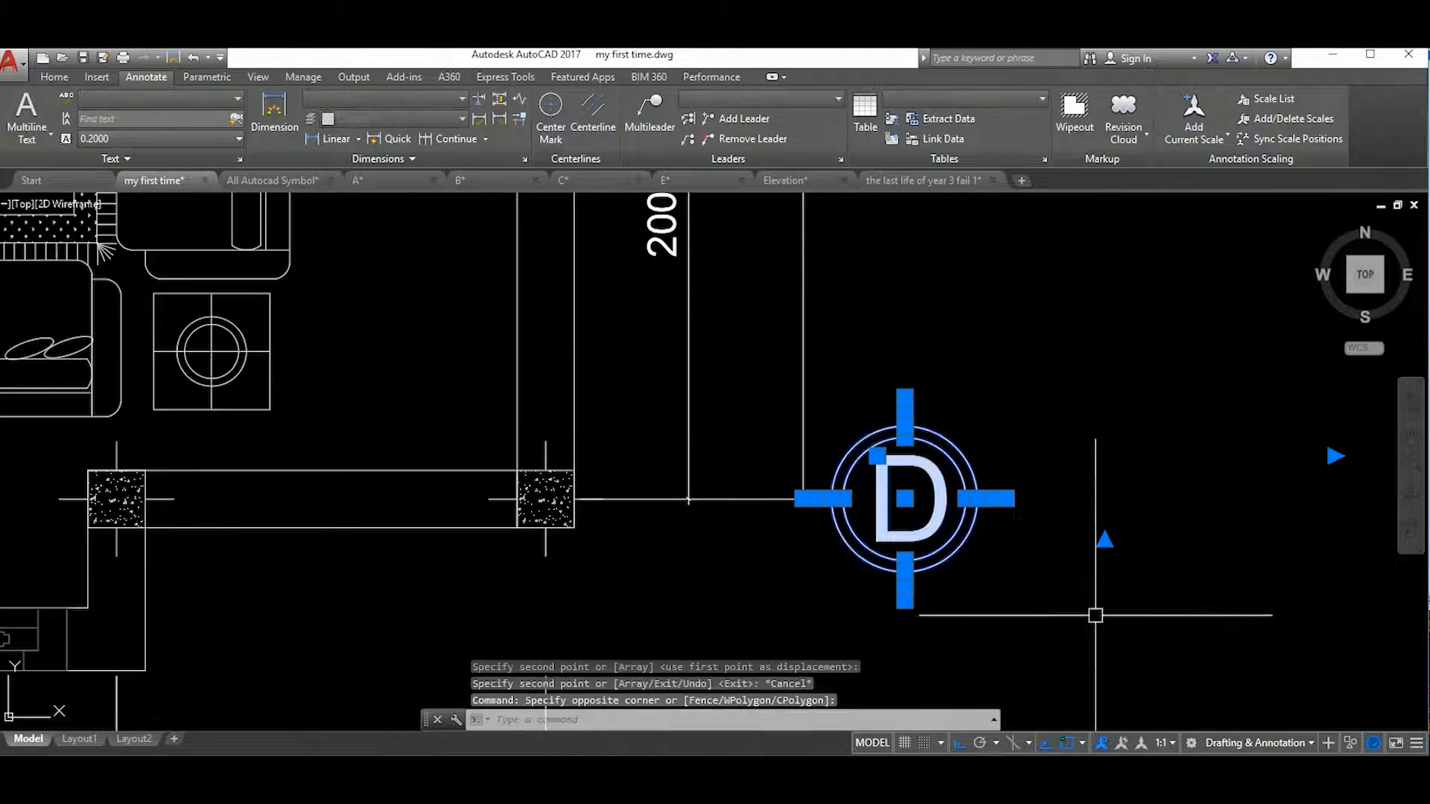
text(co)
key(Return)
scroll(696, 480, up, 6)
click(665, 560)
scroll(665, 558, down, 10)
scroll(618, 371, up, 3)
scroll(807, 494, up, 5)
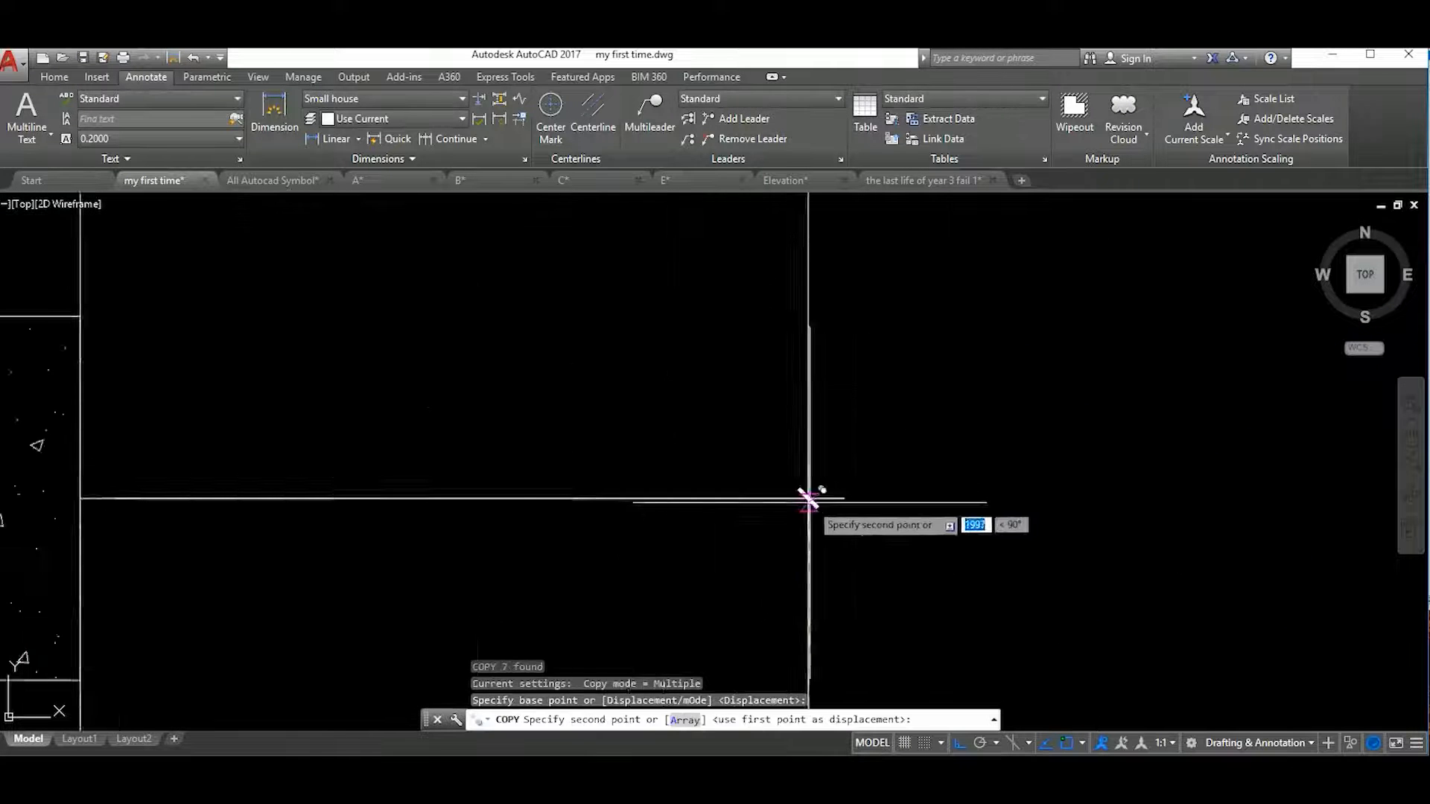
click(807, 494)
scroll(855, 632, down, 5)
scroll(814, 494, up, 8)
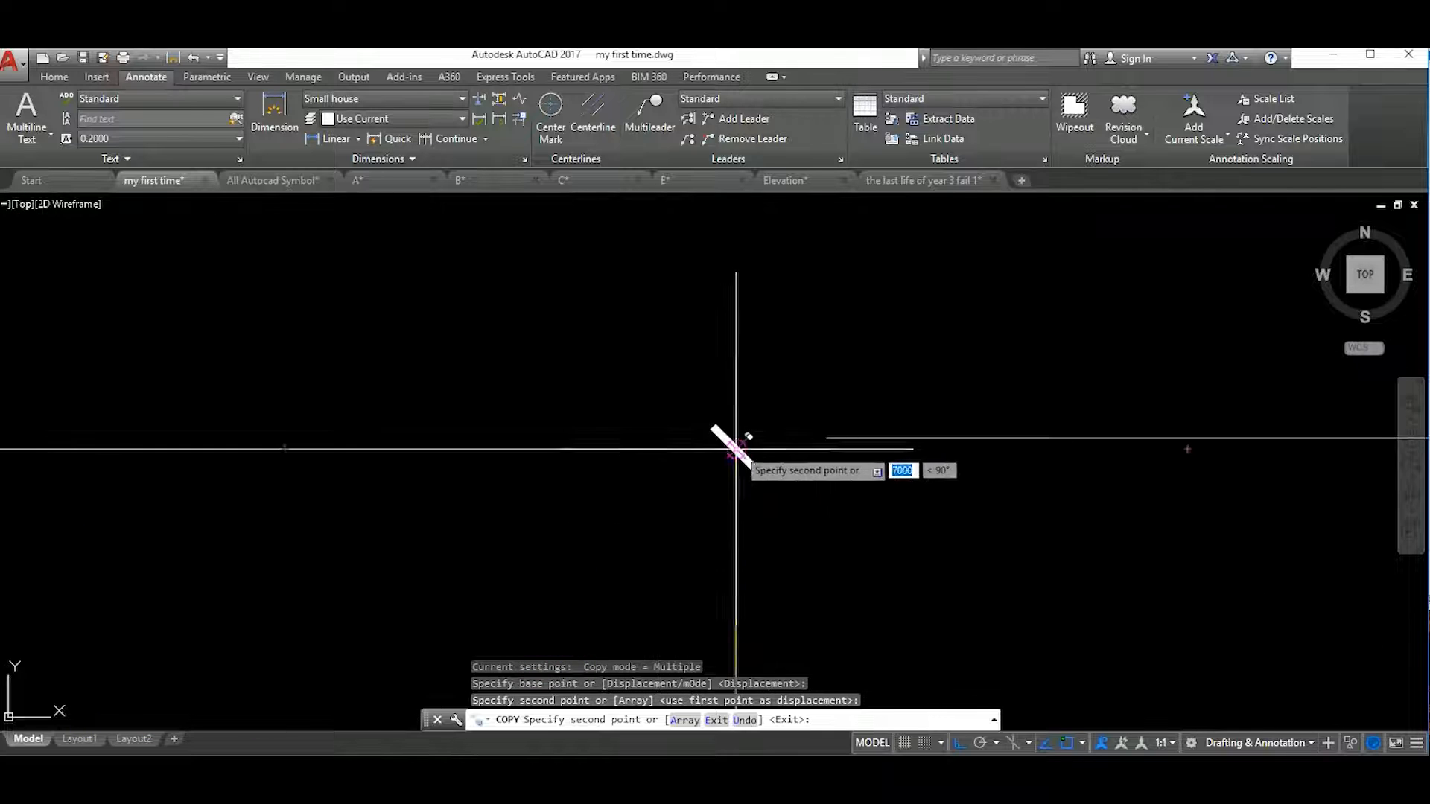
scroll(748, 436, down, 5)
key(Return)
Stretch the end grip of the vertical side dimension down slightly to align it with the row axis
scroll(919, 552, up, 5)
click(919, 555)
scroll(903, 536, up, 3)
click(901, 538)
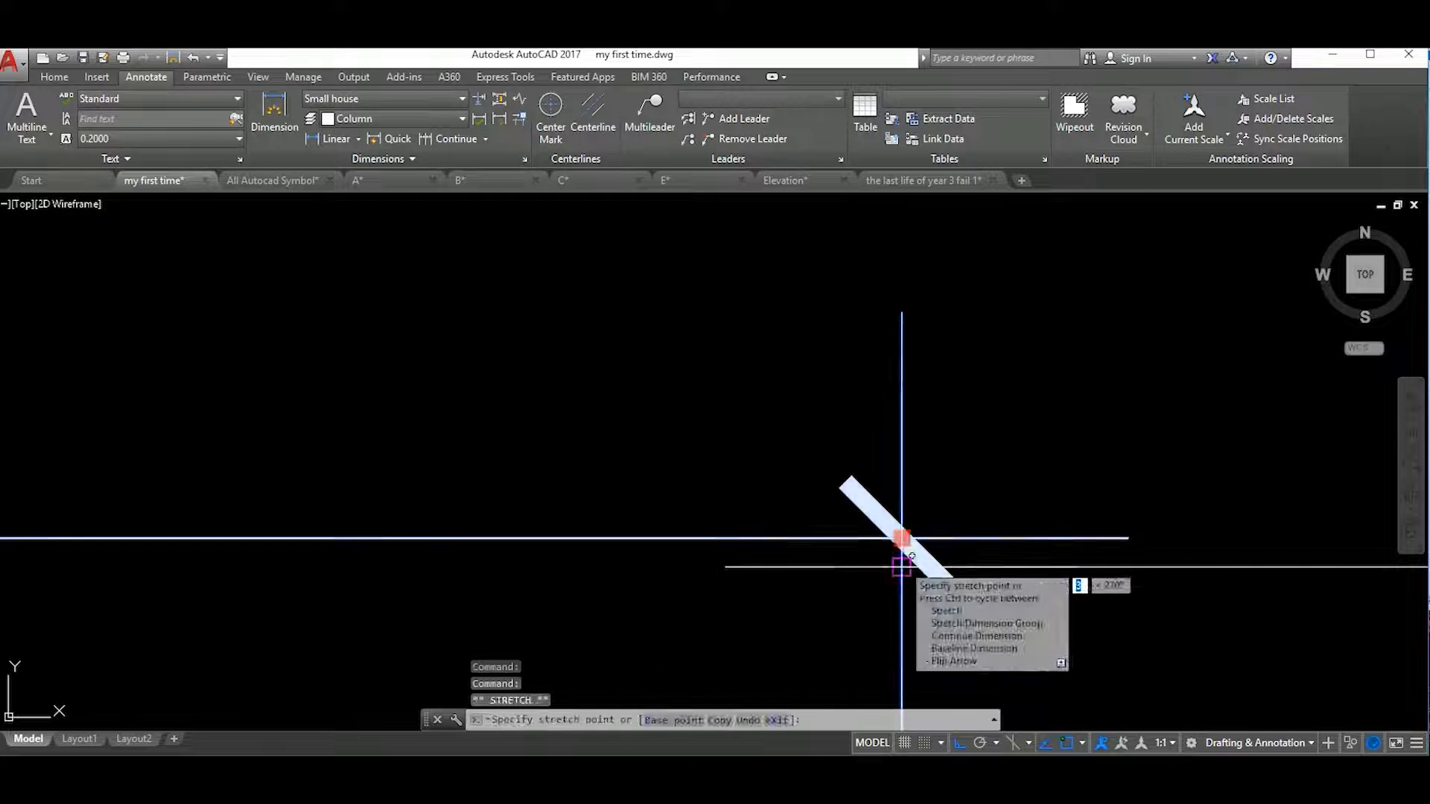
click(900, 565)
mouse_move(921, 556)
middle_down()
mouse_move(962, 594)
mouse_move(849, 411)
middle_up()
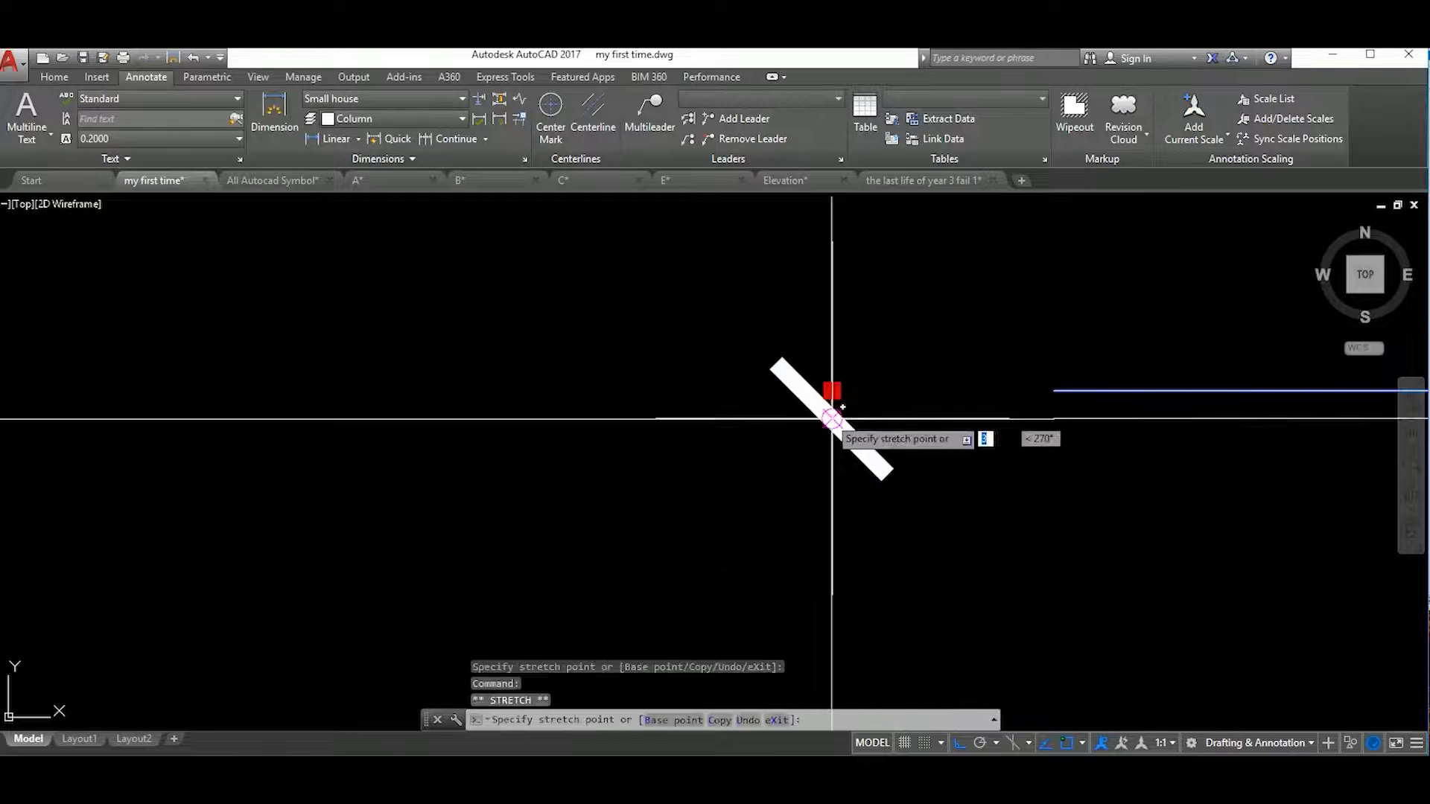
key(Escape)
Change the letters in the three side bubbles to 1, 2 and 3 from the lowest axis upward
scroll(769, 517, down, 8)
scroll(819, 521, up, 8)
double_click(847, 541)
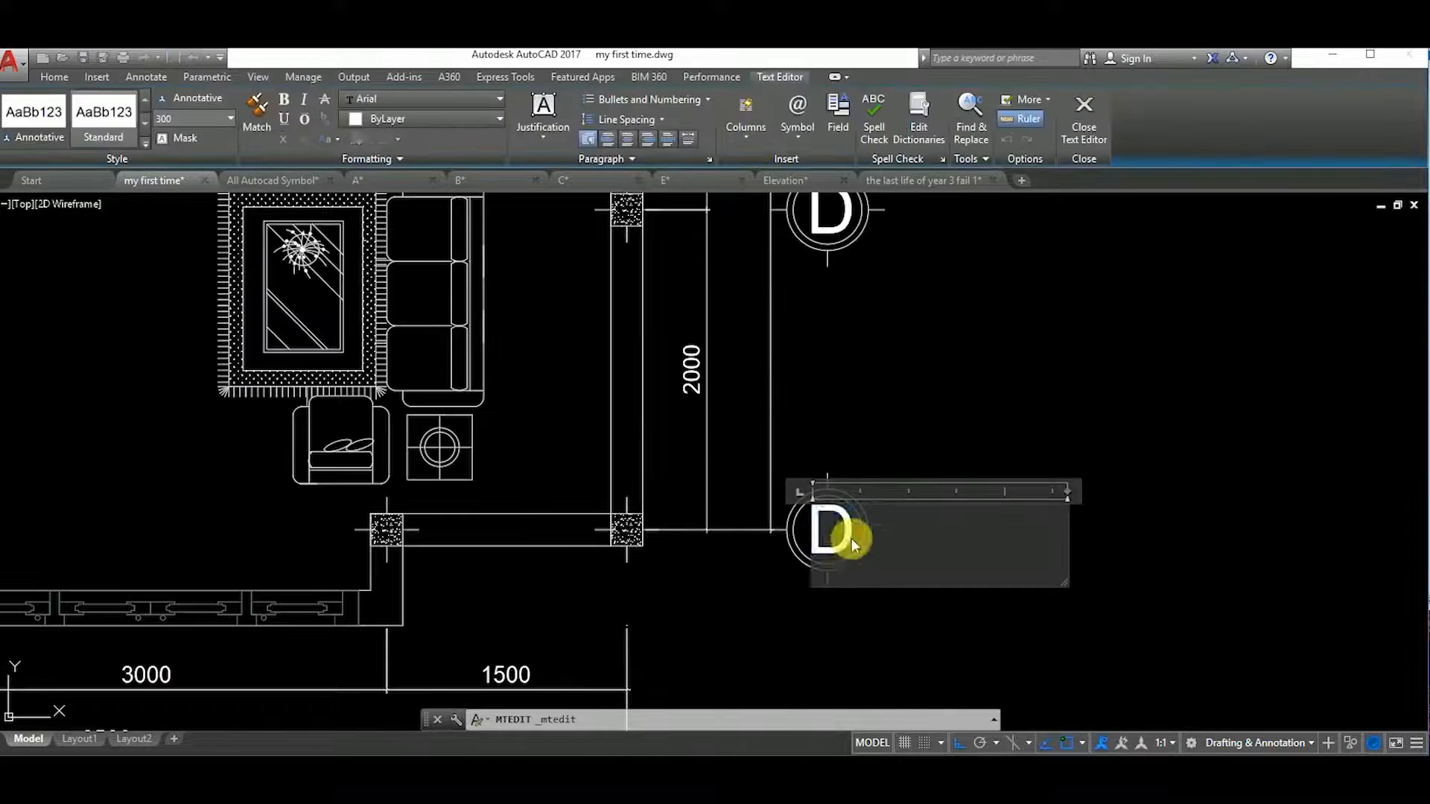
text(1)
key(ctrl+Return)
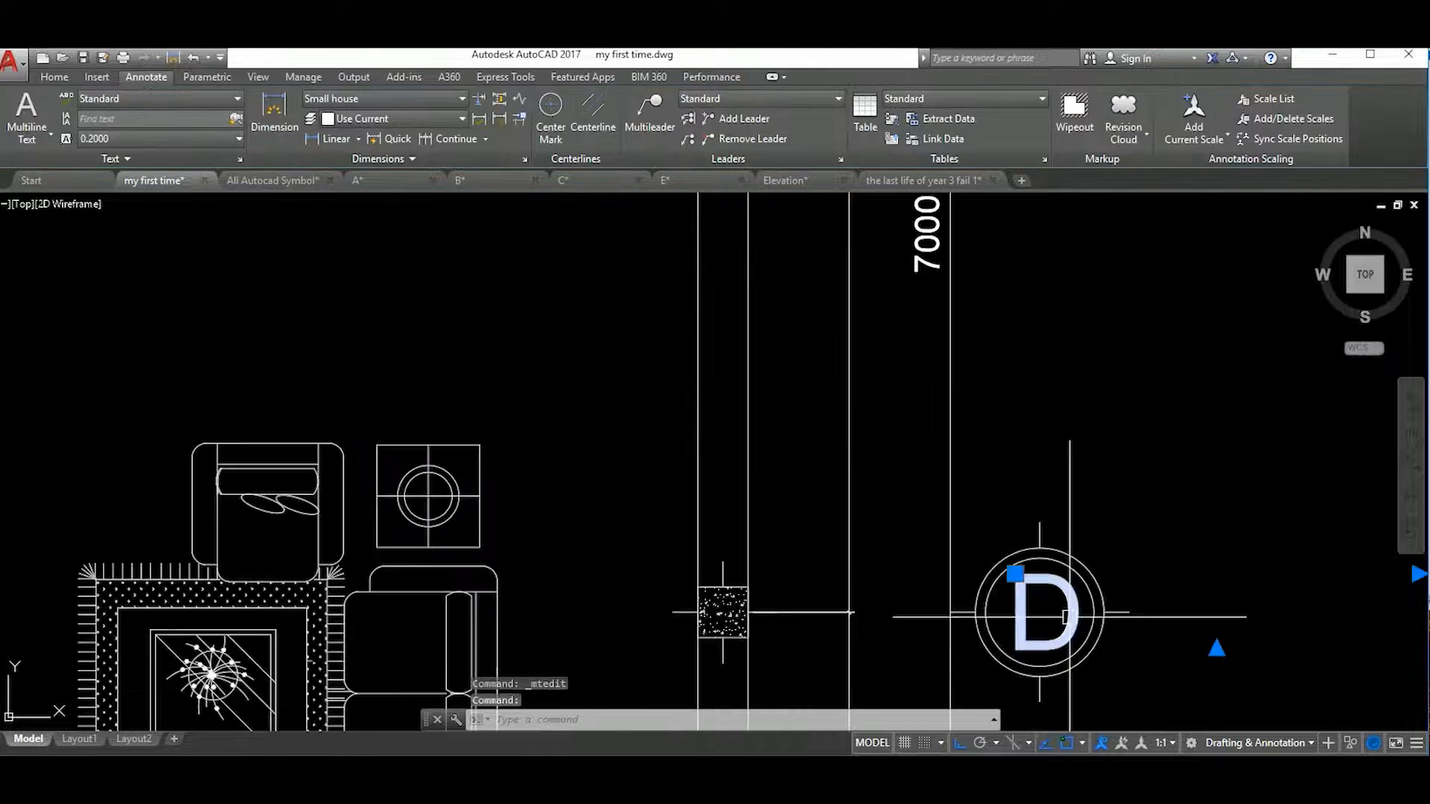
double_click(1095, 624)
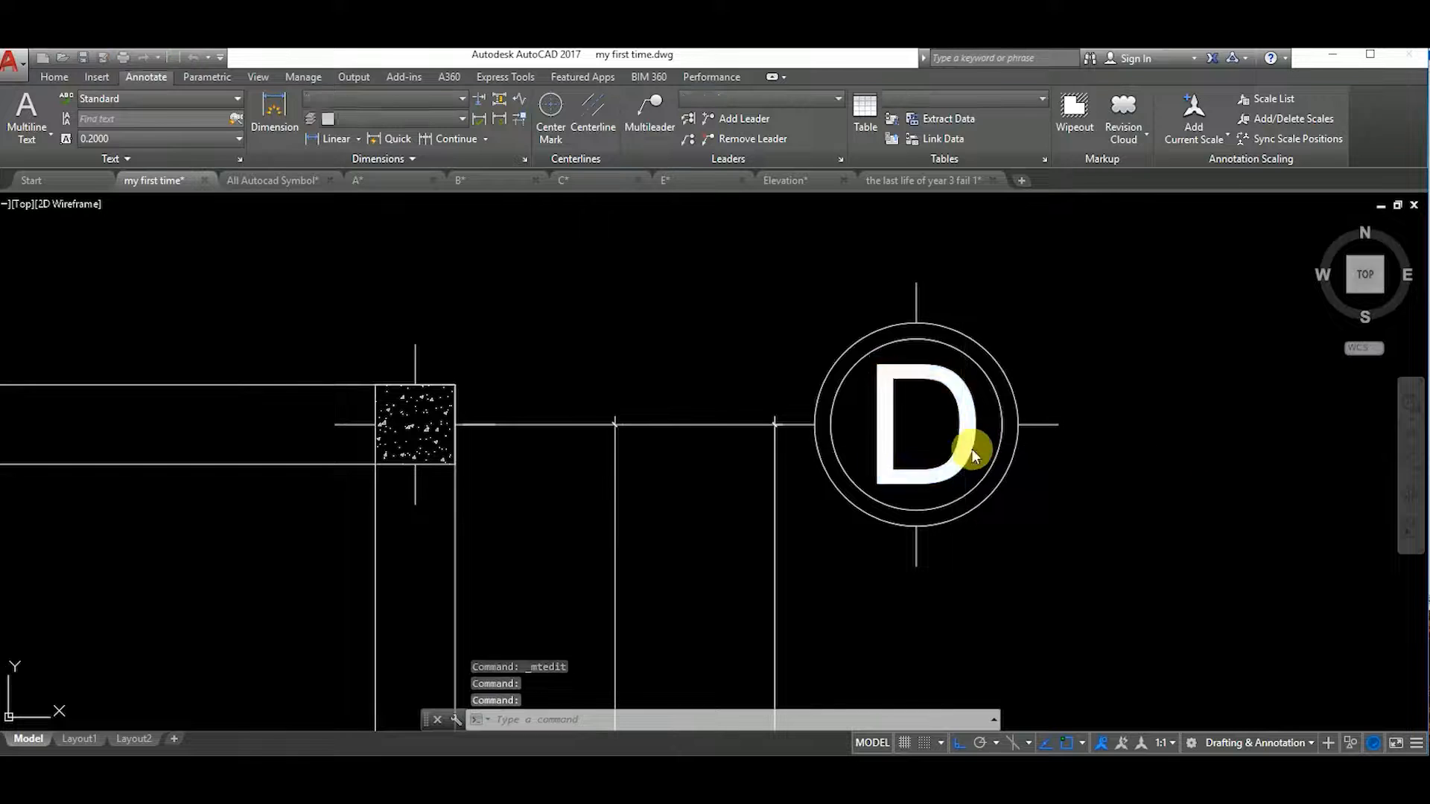
double_click(971, 456)
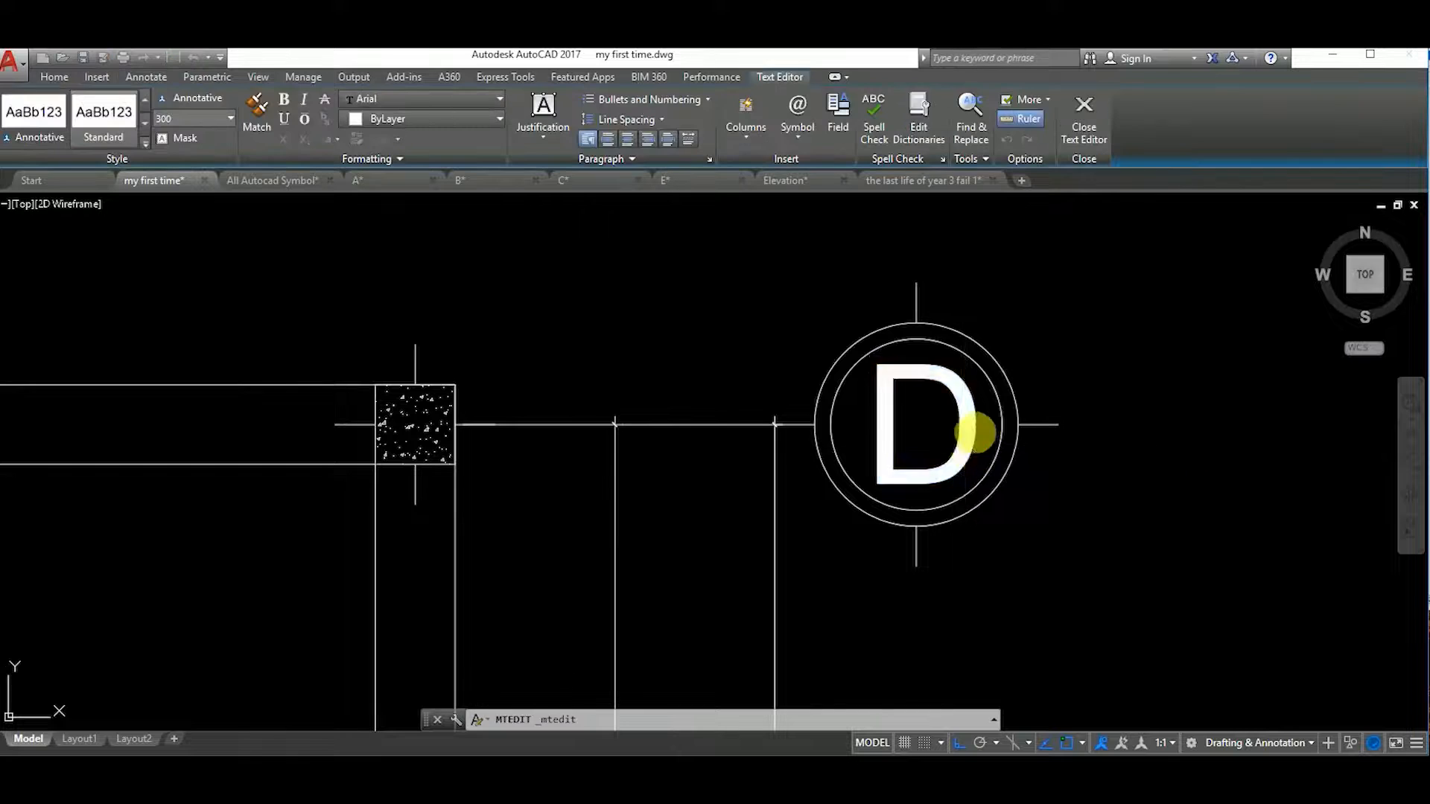
text(3)
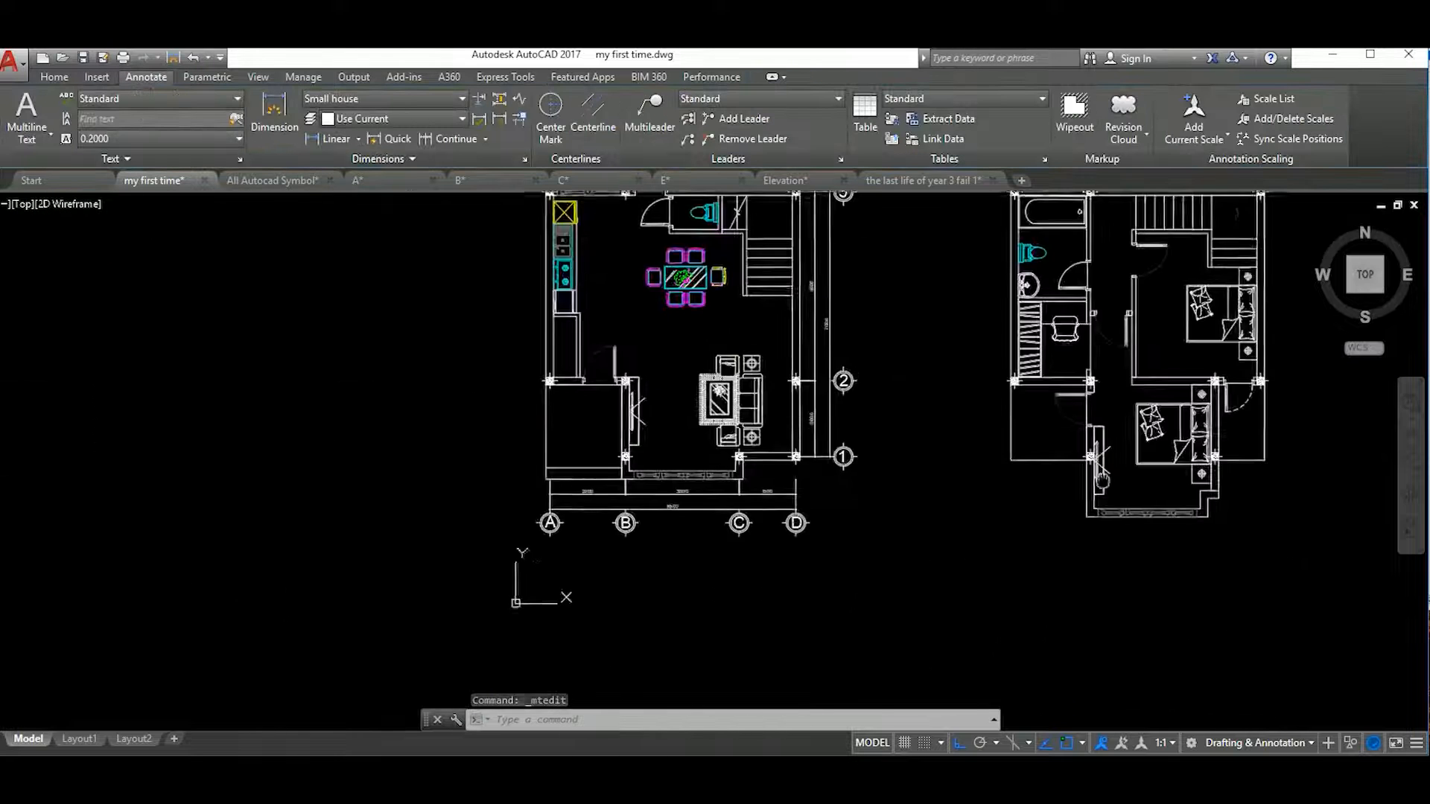
Copy all dimensions and grid bubbles of the first plan to the matching position on the second floor plan
middle_drag(1102, 480, 1200, 593)
click(1012, 597)
click(906, 277)
middle_drag(901, 595, 952, 388)
click(994, 447)
click(691, 394)
text(c)
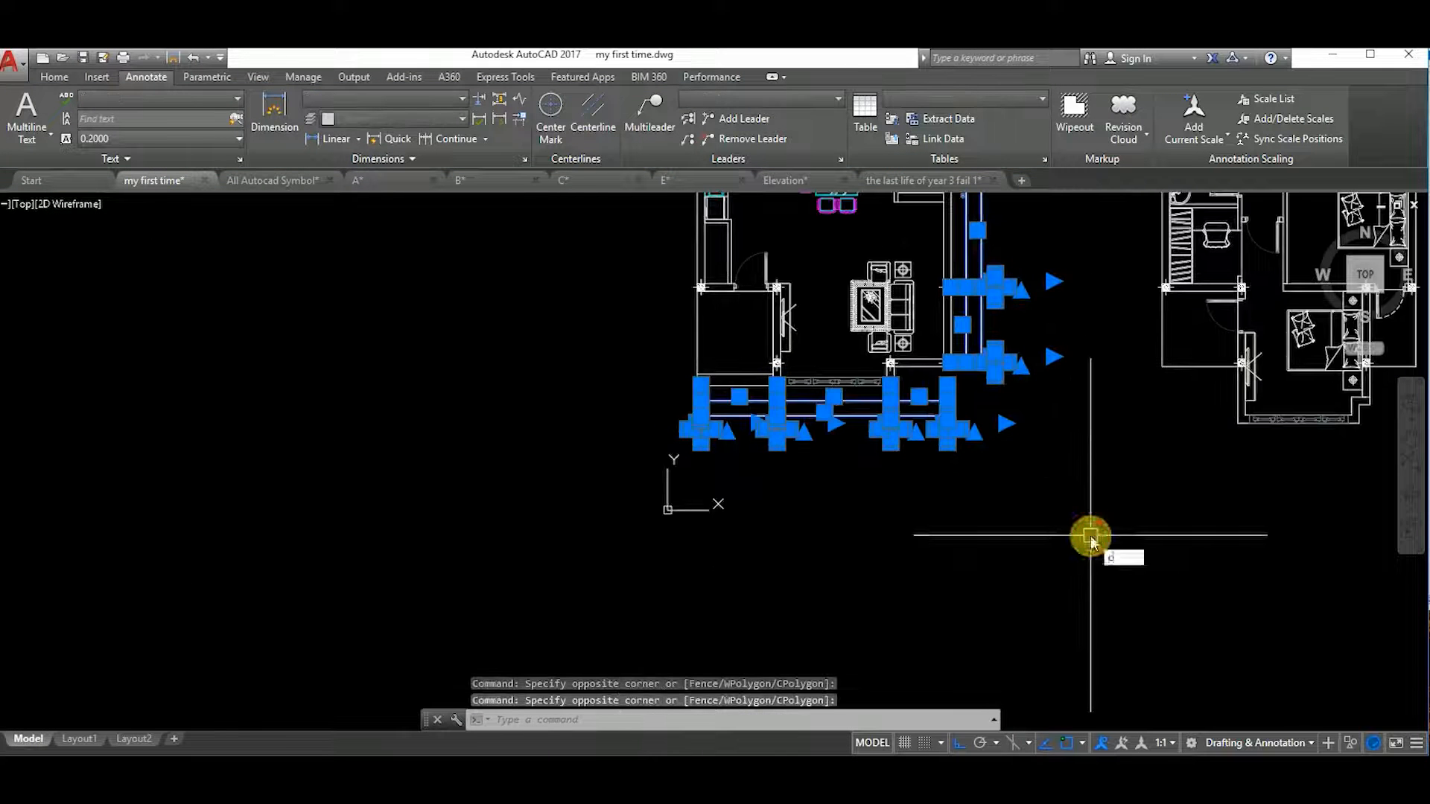
text(o)
key(space)
scroll(888, 385, up, 8)
click(857, 390)
scroll(982, 488, down, 6)
middle_drag(1162, 484, 477, 447)
scroll(957, 481, up, 12)
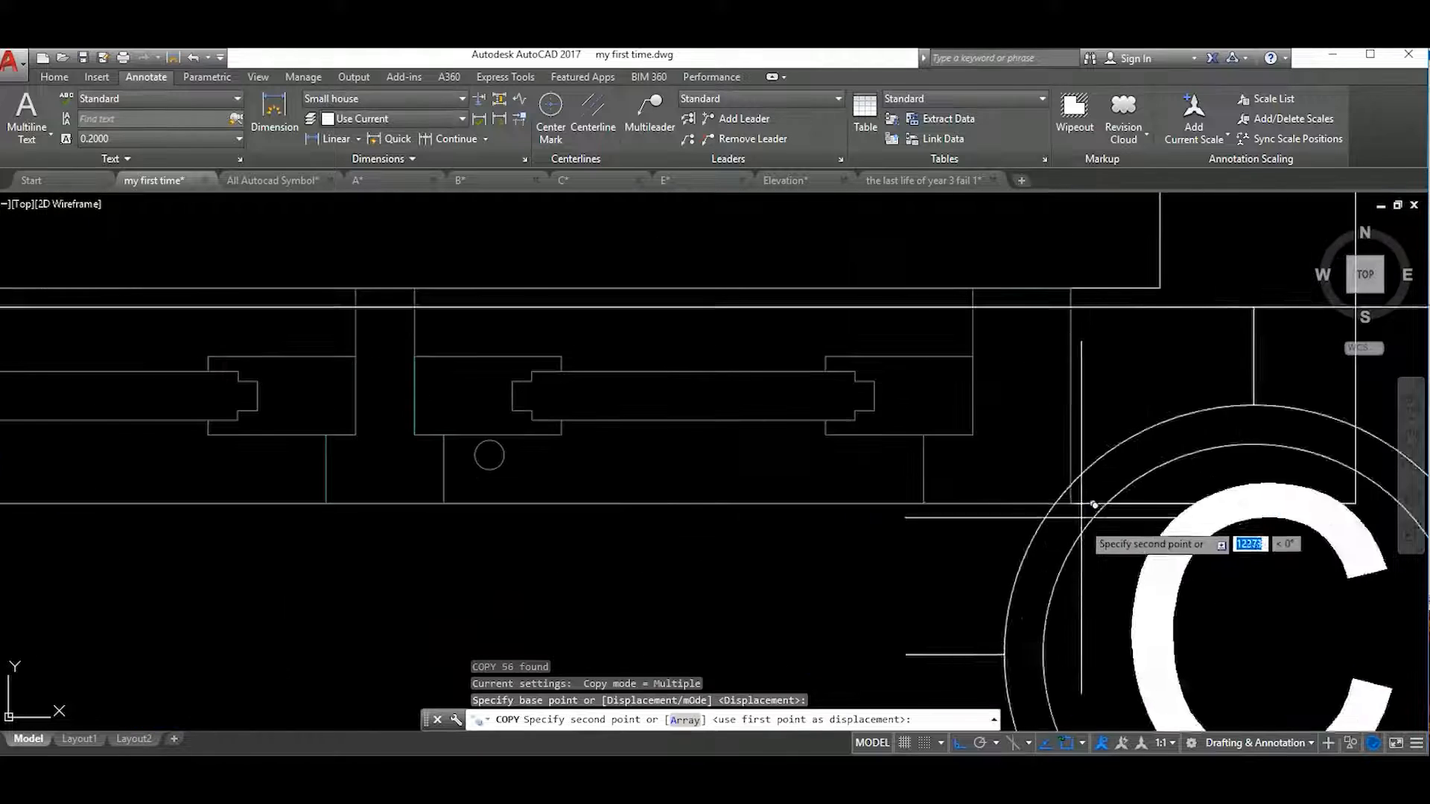
click(1071, 503)
scroll(940, 511, down, 12)
middle_drag(961, 521, 759, 538)
key(Escape)
Move the second plan's horizontal dimensions and lettered bubbles down so they clear the projecting window wall
middle_drag(998, 424, 1028, 472)
scroll(1000, 478, down, 2)
click(1041, 560)
scroll(968, 446, down, 3)
click(952, 318)
text(m)
key(space)
scroll(960, 313, up, 10)
click(954, 432)
scroll(955, 421, down, 6)
scroll(965, 383, up, 7)
click(950, 381)
scroll(970, 406, down, 11)
scroll(1042, 498, up, 5)
scroll(1032, 503, down, 5)
middle_drag(1035, 499, 1024, 496)
scroll(998, 476, down, 2)
scroll(968, 473, up, 8)
scroll(968, 472, down, 10)
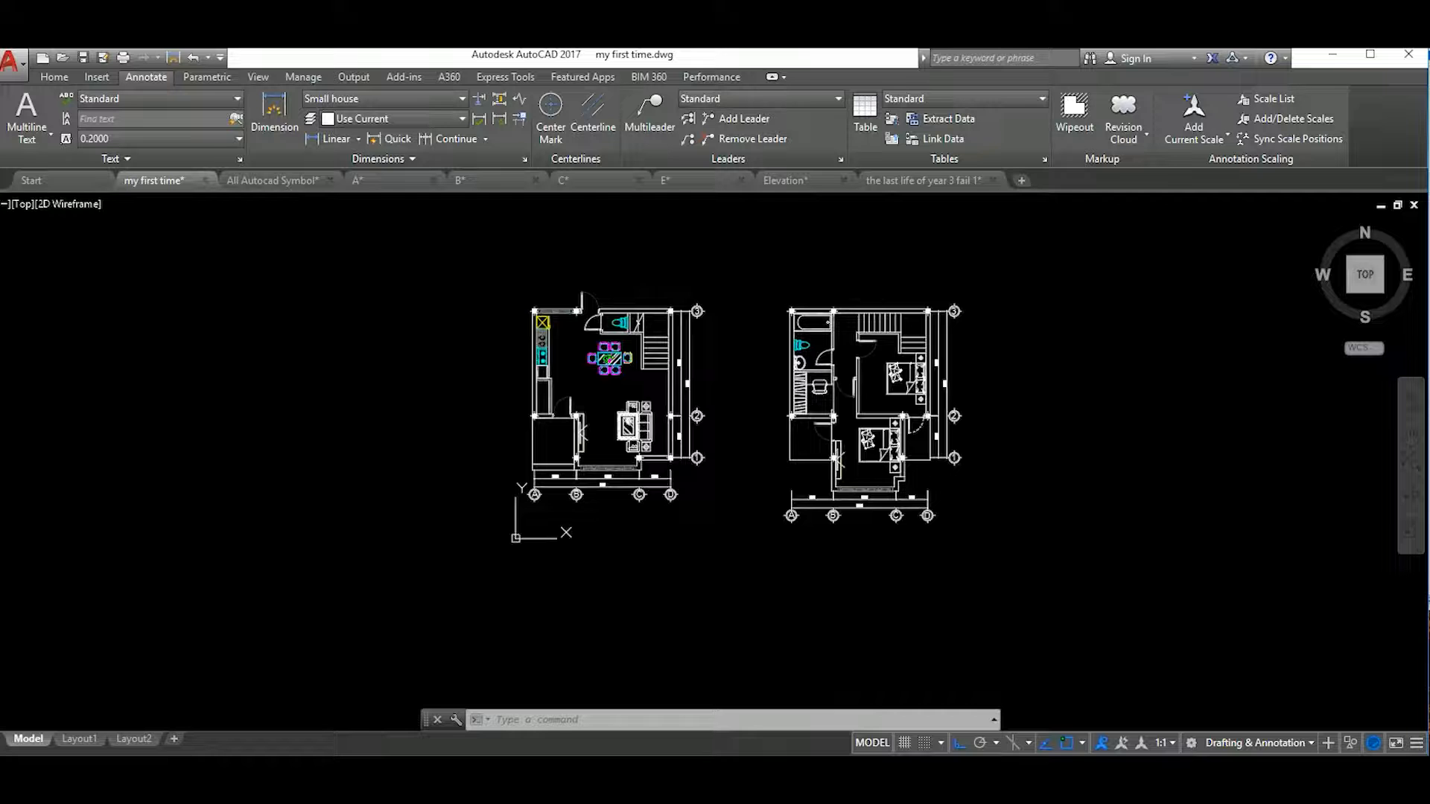
Draw a line across the first plan's upper wall, aligned with the stair-side face of the toilet partition
scroll(748, 383, up, 12)
scroll(737, 383, down, 3)
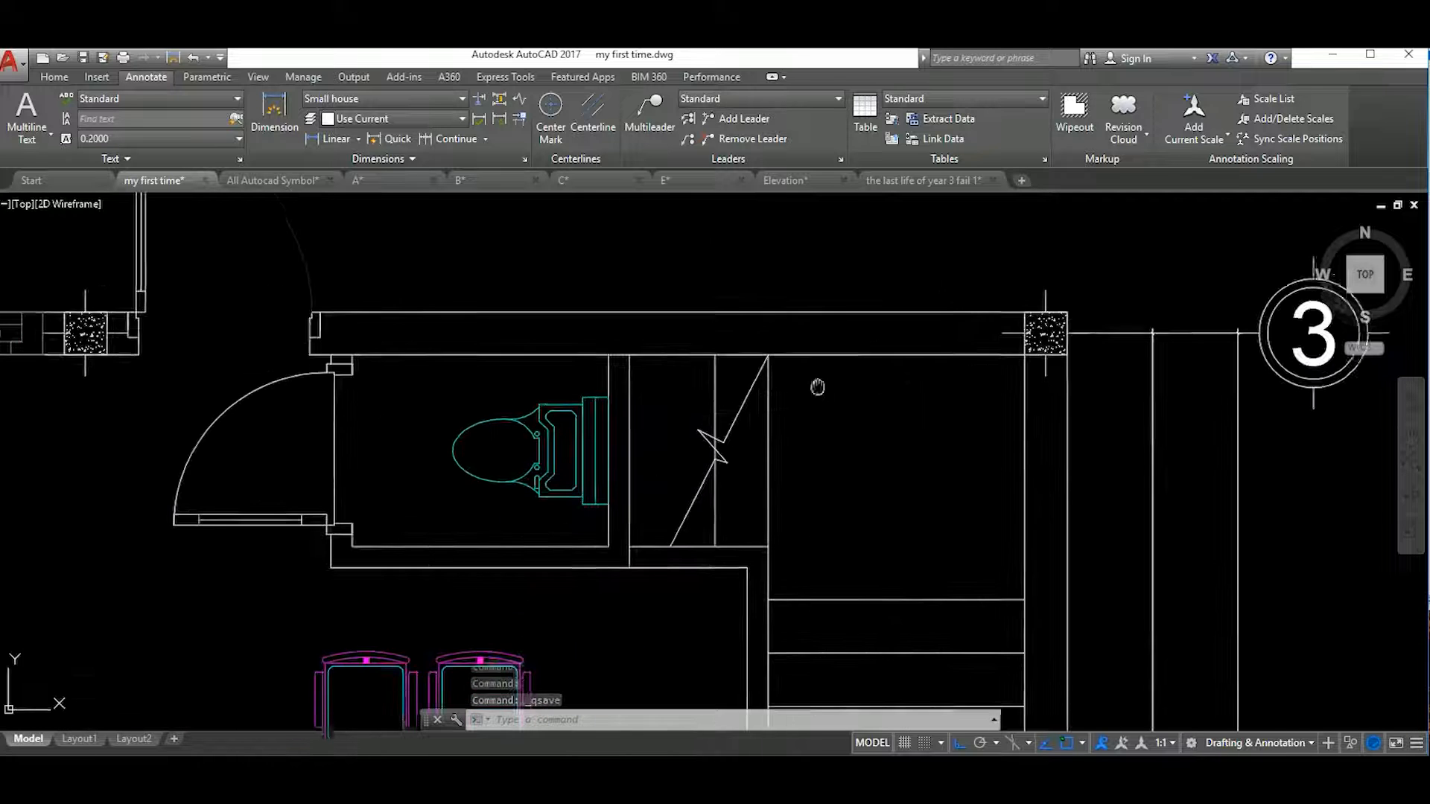
text(l)
key(Return)
click(631, 347)
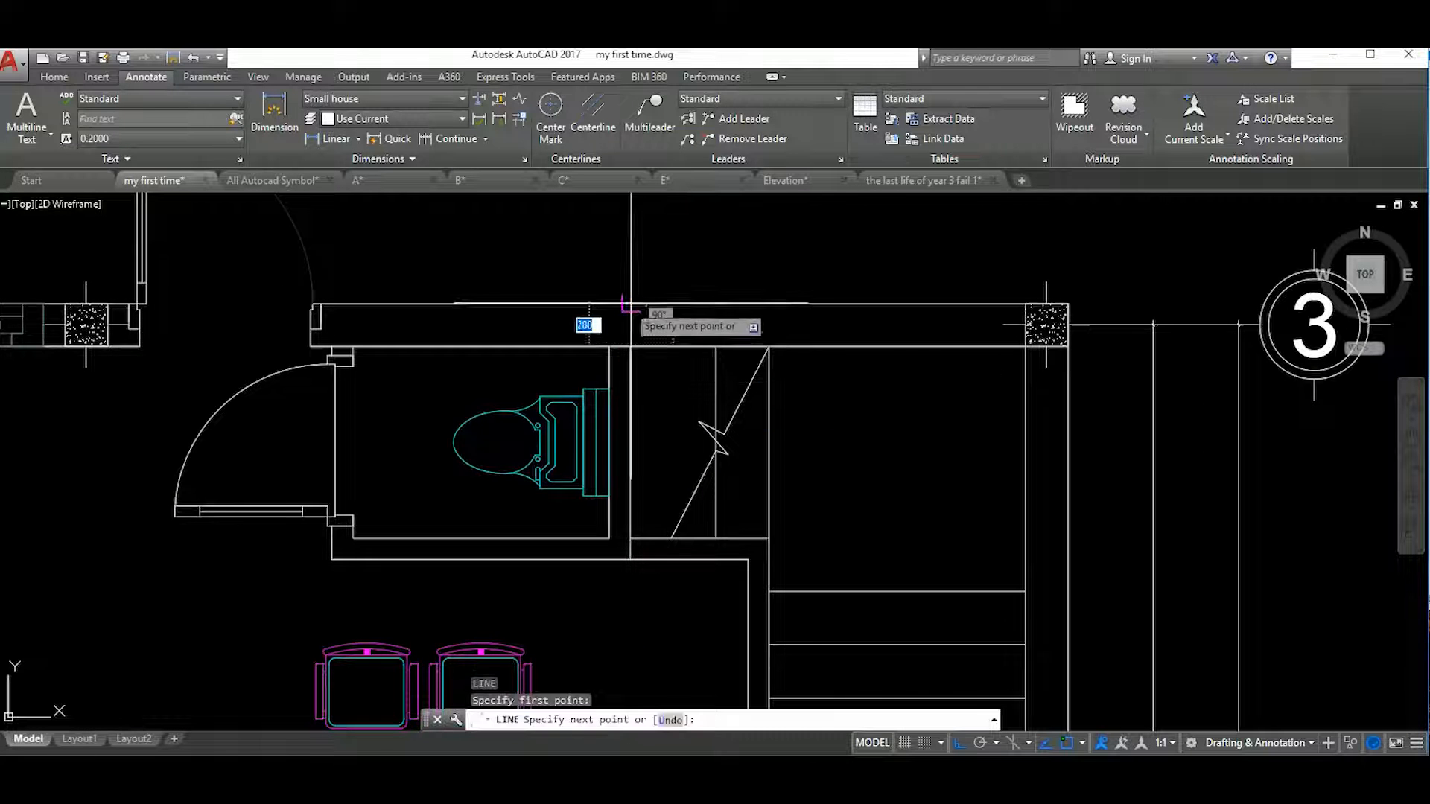
key(Escape)
Offset the new wall line toward the corner column to set out the window's jamb lines
scroll(632, 319, up, 6)
text(o)
key(Return)
click(787, 344)
click(734, 343)
key(Return)
Mirror the three jamb lines toward the corner column at axis 3 for the window's other side
scroll(842, 340, down, 4)
middle_drag(1215, 345, 904, 370)
key(Escape)
click(523, 377)
click(430, 371)
text(mi)
key(Return)
click(797, 344)
Move the mirrored jamb lines along the upper wall so the outermost one meets the corner column's face
scroll(1131, 371, up, 2)
text(m)
key(Return)
scroll(1082, 370, up, 3)
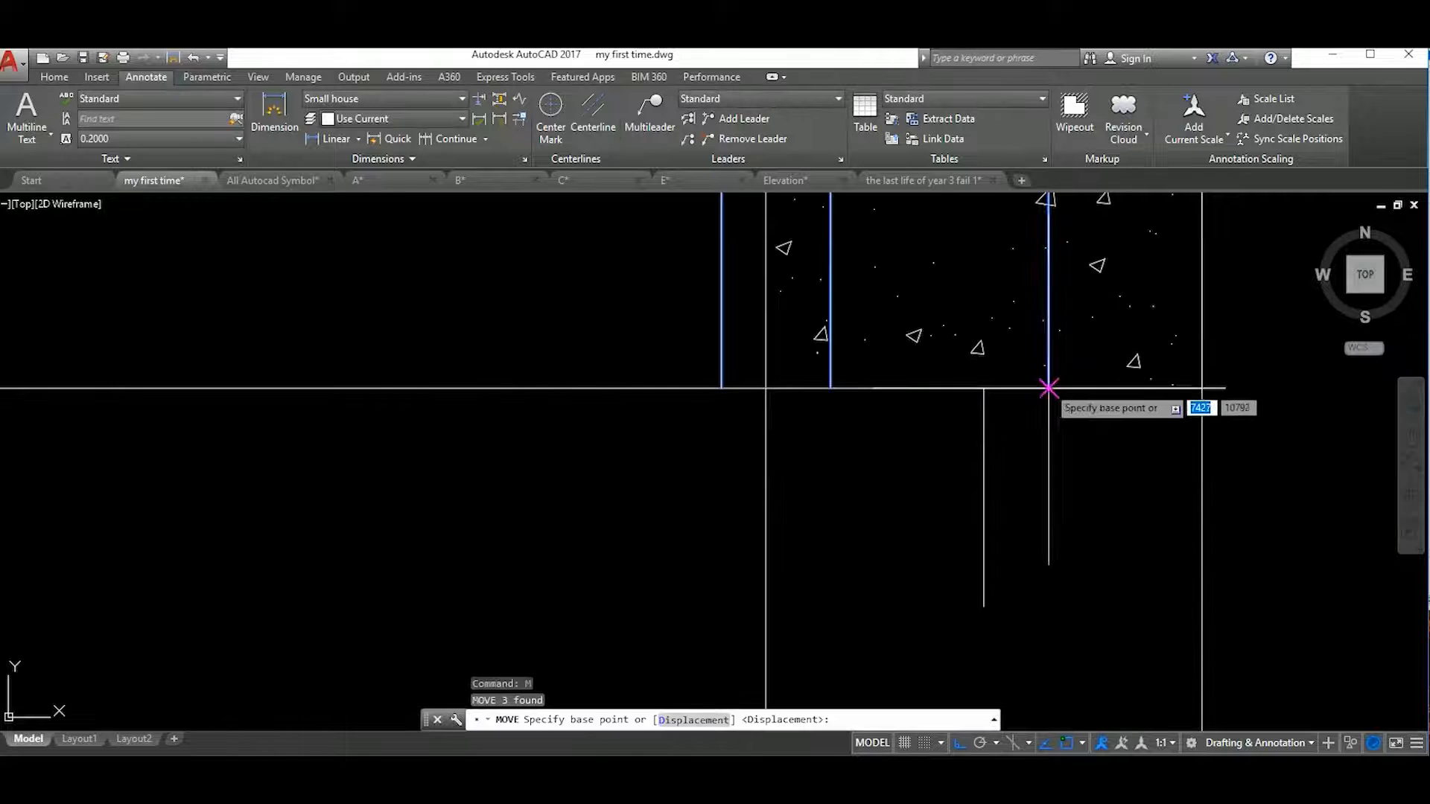
click(1048, 388)
middle_drag(743, 388, 980, 409)
click(996, 414)
Shift the mirrored jamb lines away from the corner column to the end of its centre mark
click(998, 392)
click(834, 362)
click(670, 333)
scroll(814, 440, down, 4)
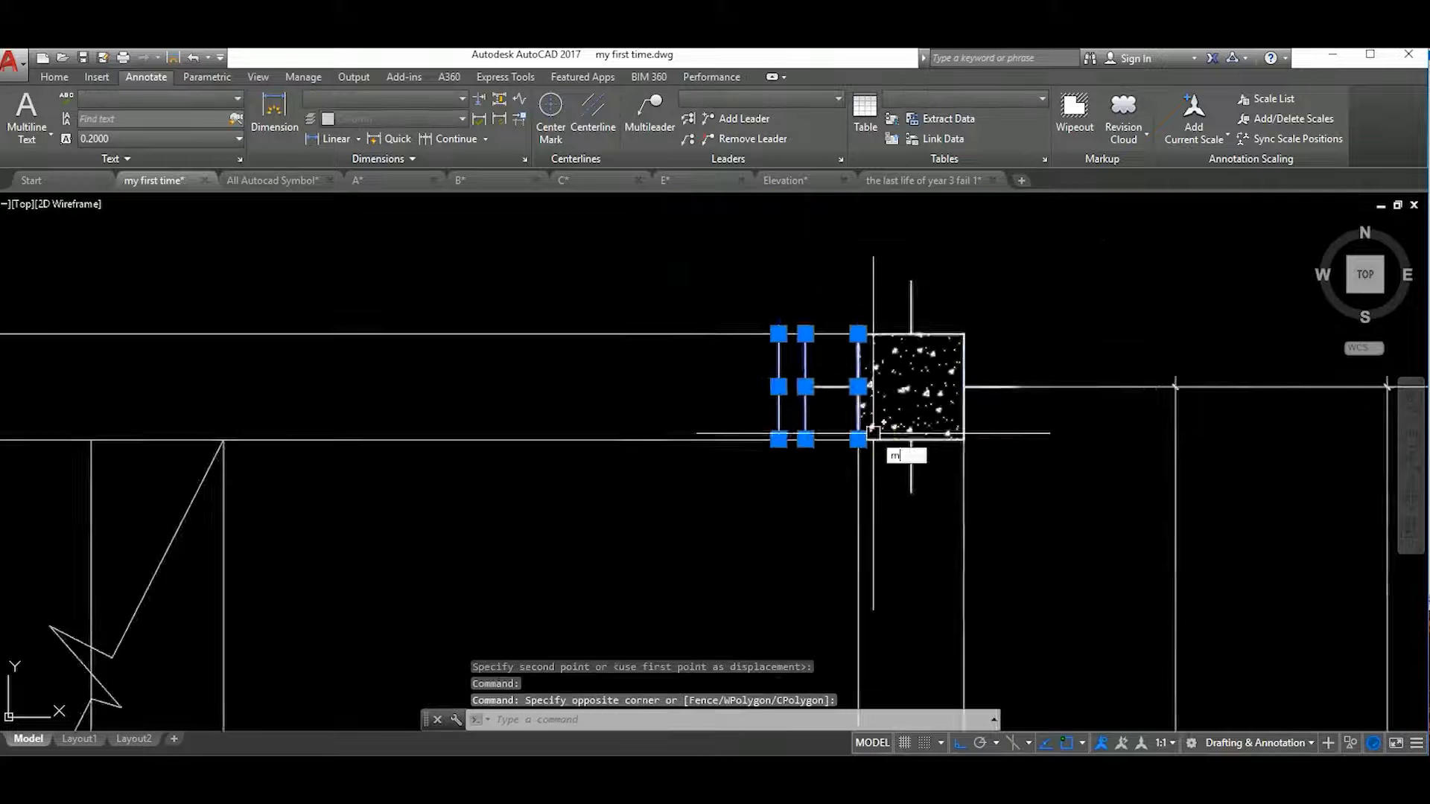
text(m)
key(Return)
scroll(849, 386, up, 2)
click(871, 386)
click(737, 386)
scroll(847, 396, down, 4)
middle_drag(502, 414, 575, 327)
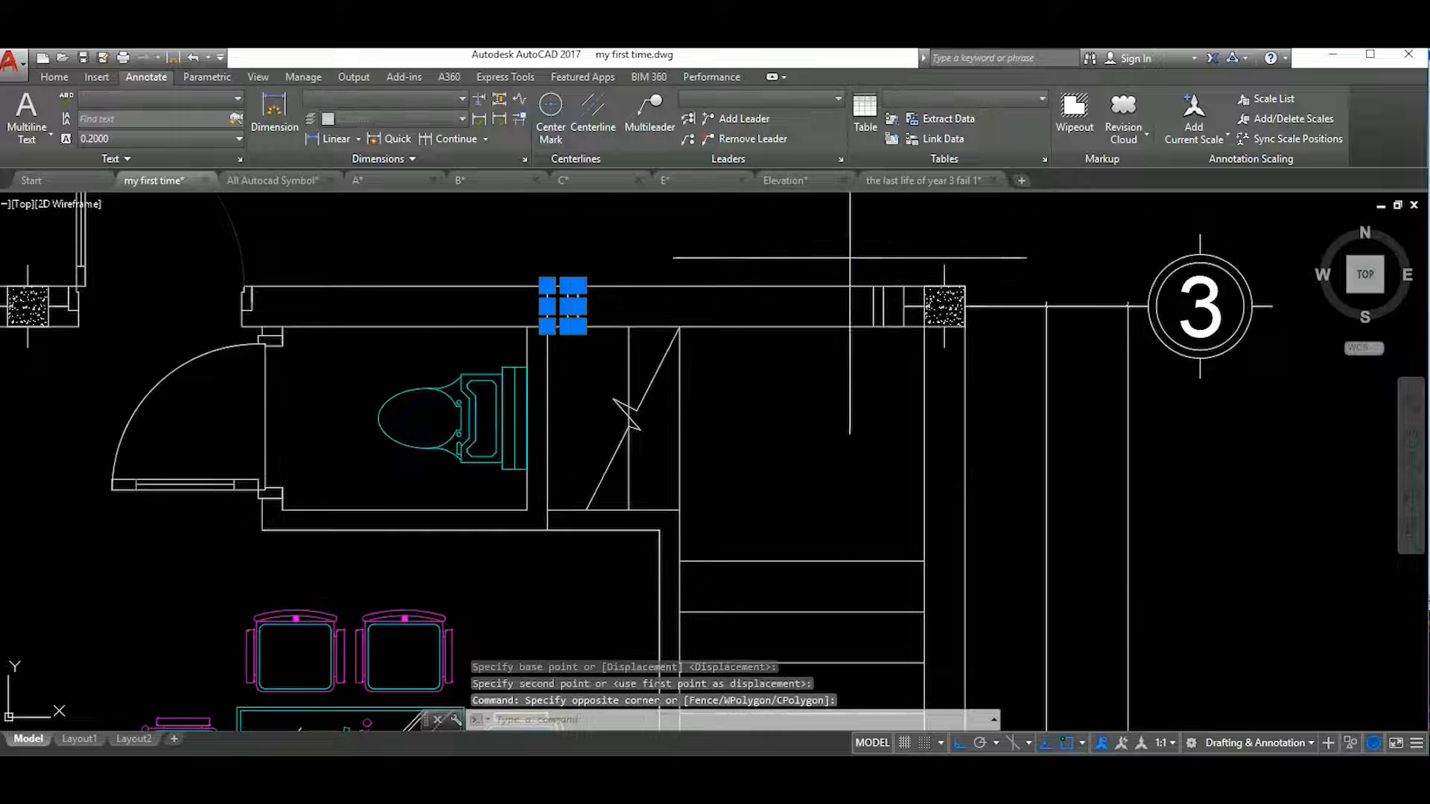
Draw the window's centre line between the midpoints of the two inner jamb lines
key(Escape)
key(Escape)
key(Escape)
scroll(737, 350, up, 3)
click(650, 359)
scroll(343, 336, down, 4)
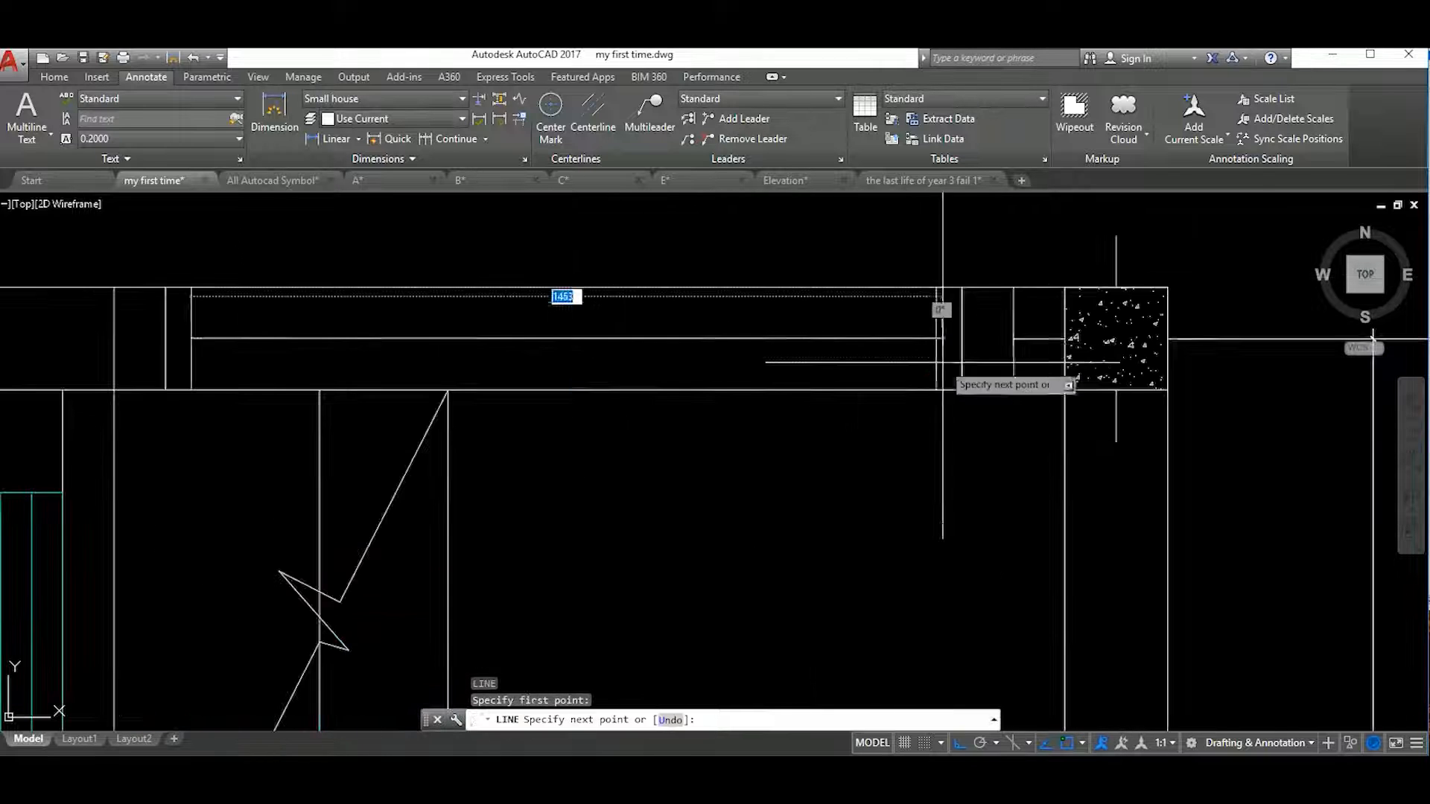
scroll(912, 356, up, 2)
click(936, 340)
key(Escape)
Offset the window's centre line by 25 to both sides to form the glazing lines
click(810, 359)
click(789, 319)
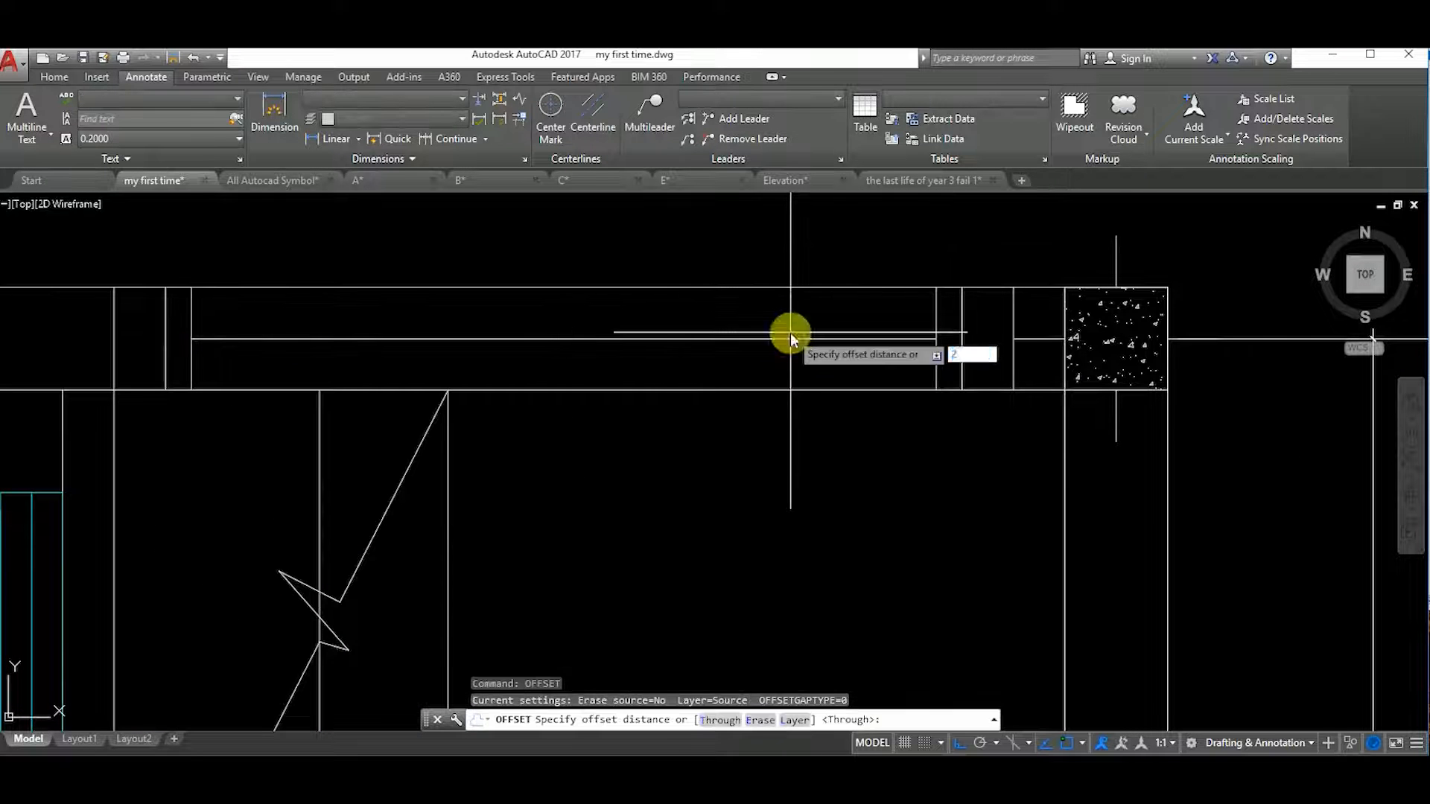
click(786, 318)
click(817, 340)
click(856, 370)
Copy the finished upper-wall window into the empty space between the two floor plans
scroll(1101, 385, down, 4)
click(683, 307)
click(1071, 414)
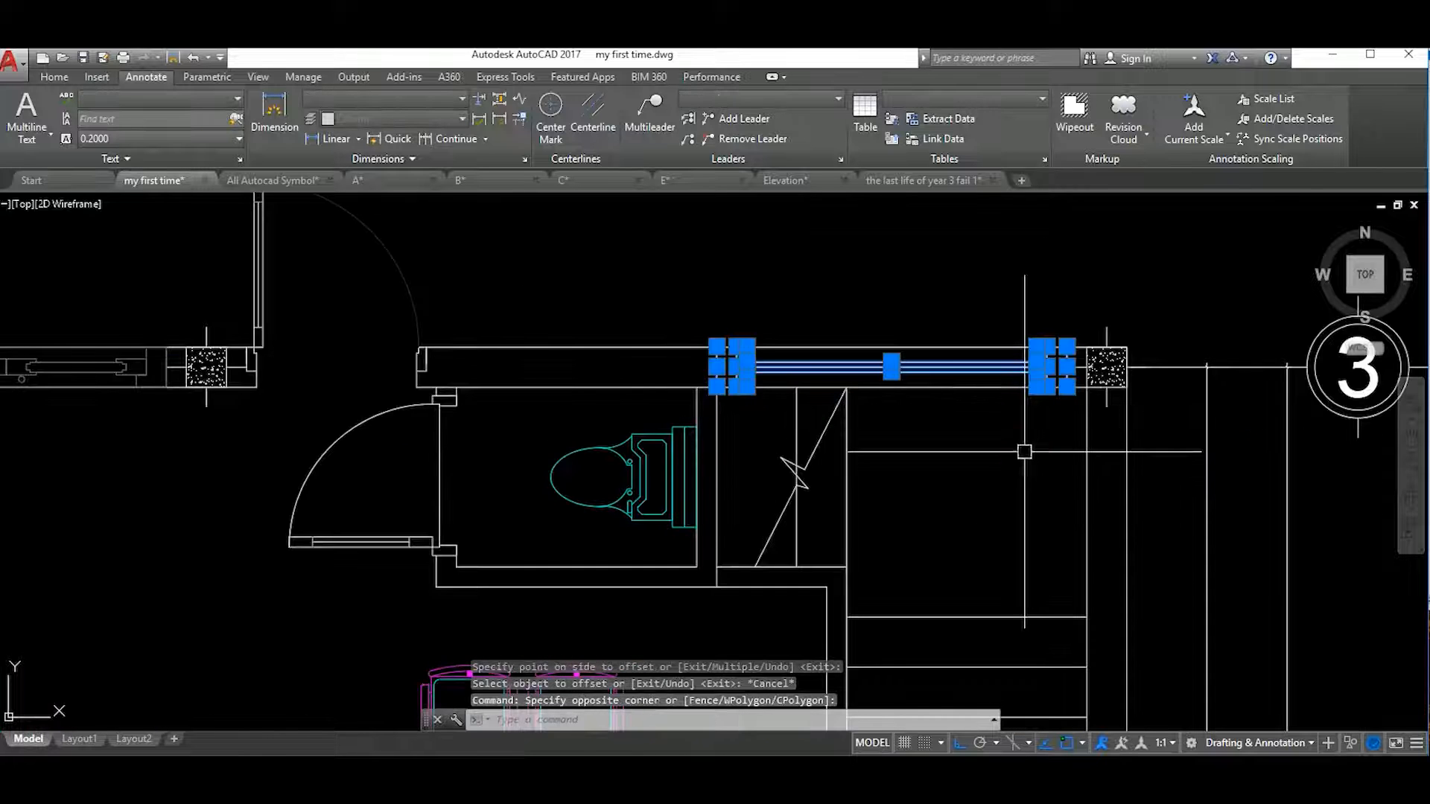
text(co)
click(1008, 454)
middle_drag(1008, 453, 441, 477)
scroll(440, 477, down, 2)
click(1032, 493)
key(Escape)
Rotate the copied window by 90 degrees so that it stands vertically
click(825, 376)
click(1088, 507)
text(ro)
click(994, 510)
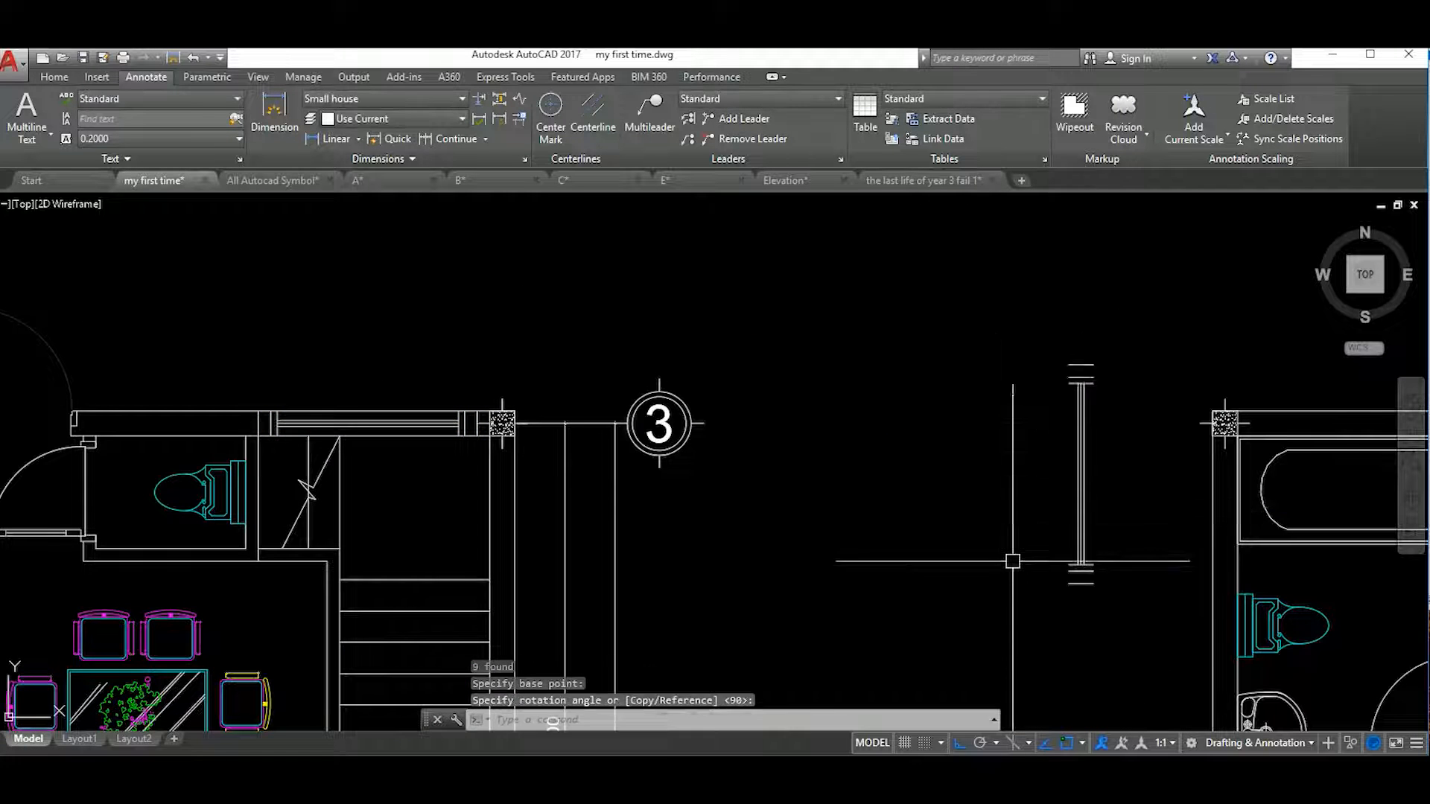
Move the rotated window into the first plan's stair-side wall, just below the corner column at axis 3
text(m)
scroll(1095, 360, up, 5)
click(1073, 377)
scroll(1072, 377, down, 5)
middle_drag(532, 380, 895, 390)
click(871, 477)
mouse_move(886, 513)
middle_down()
mouse_move(905, 545)
mouse_move(905, 329)
middle_up()
middle_drag(865, 520, 829, 527)
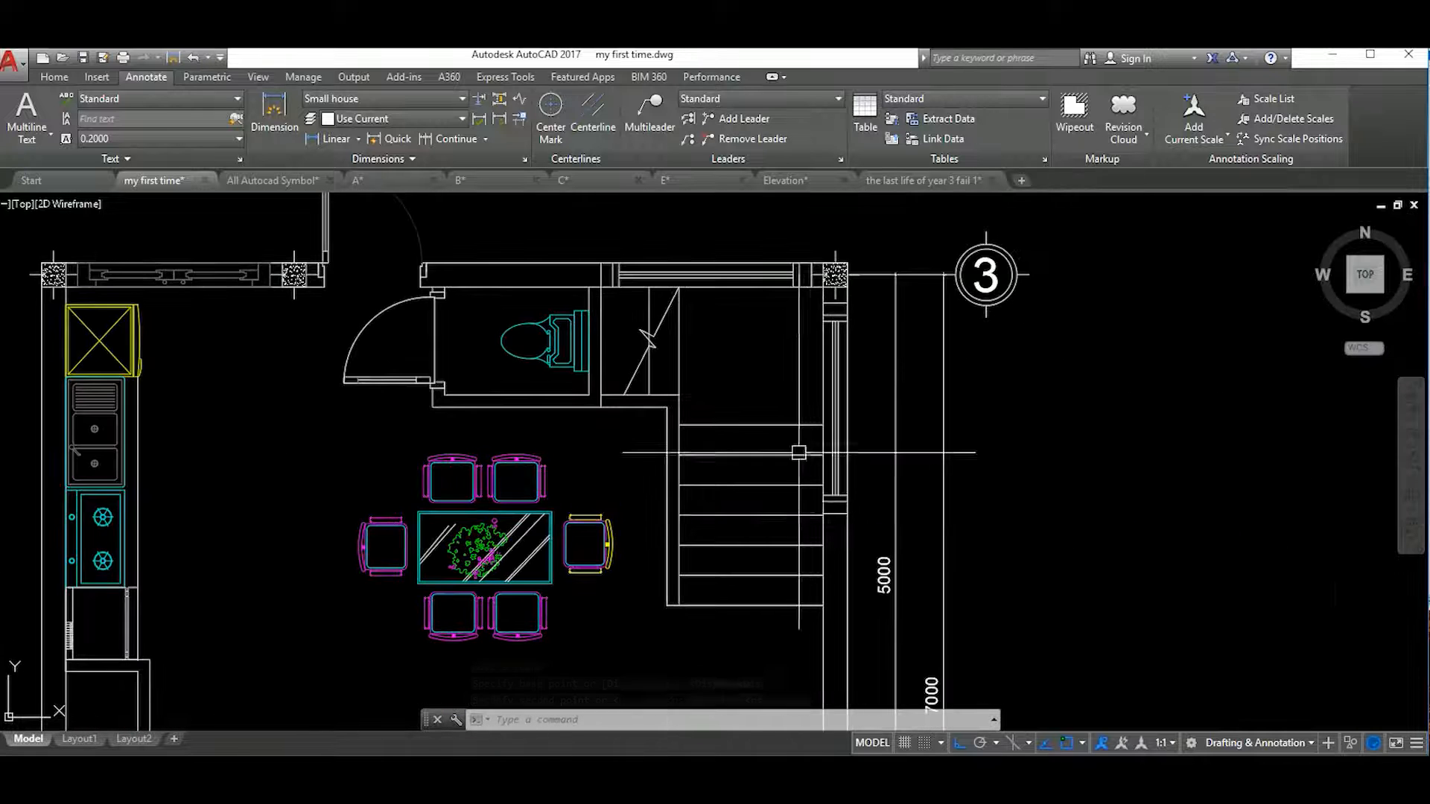
Assign both new windows beside the stairs to the Window layer
scroll(880, 510, up, 2)
scroll(819, 542, down, 7)
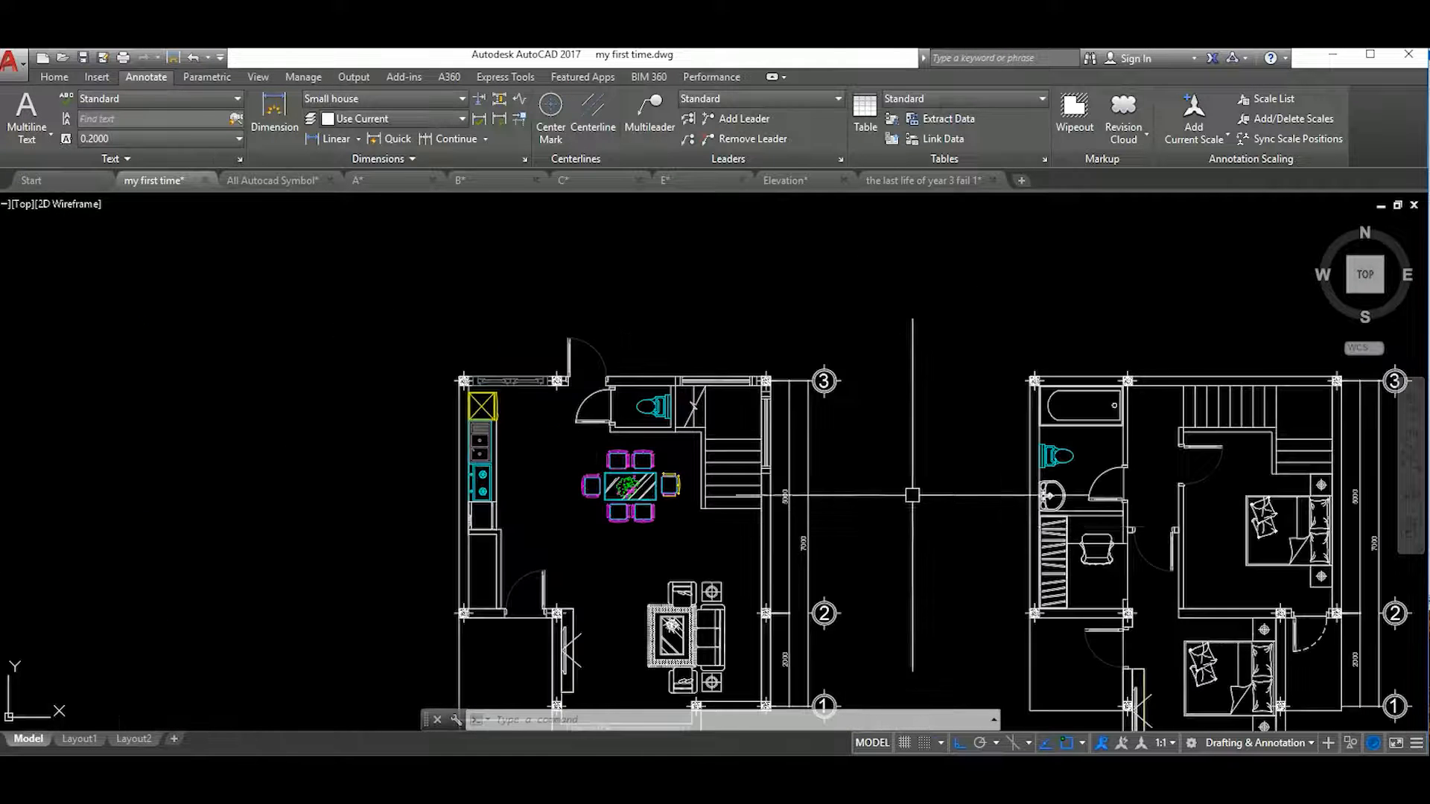
middle_drag(819, 542, 856, 492)
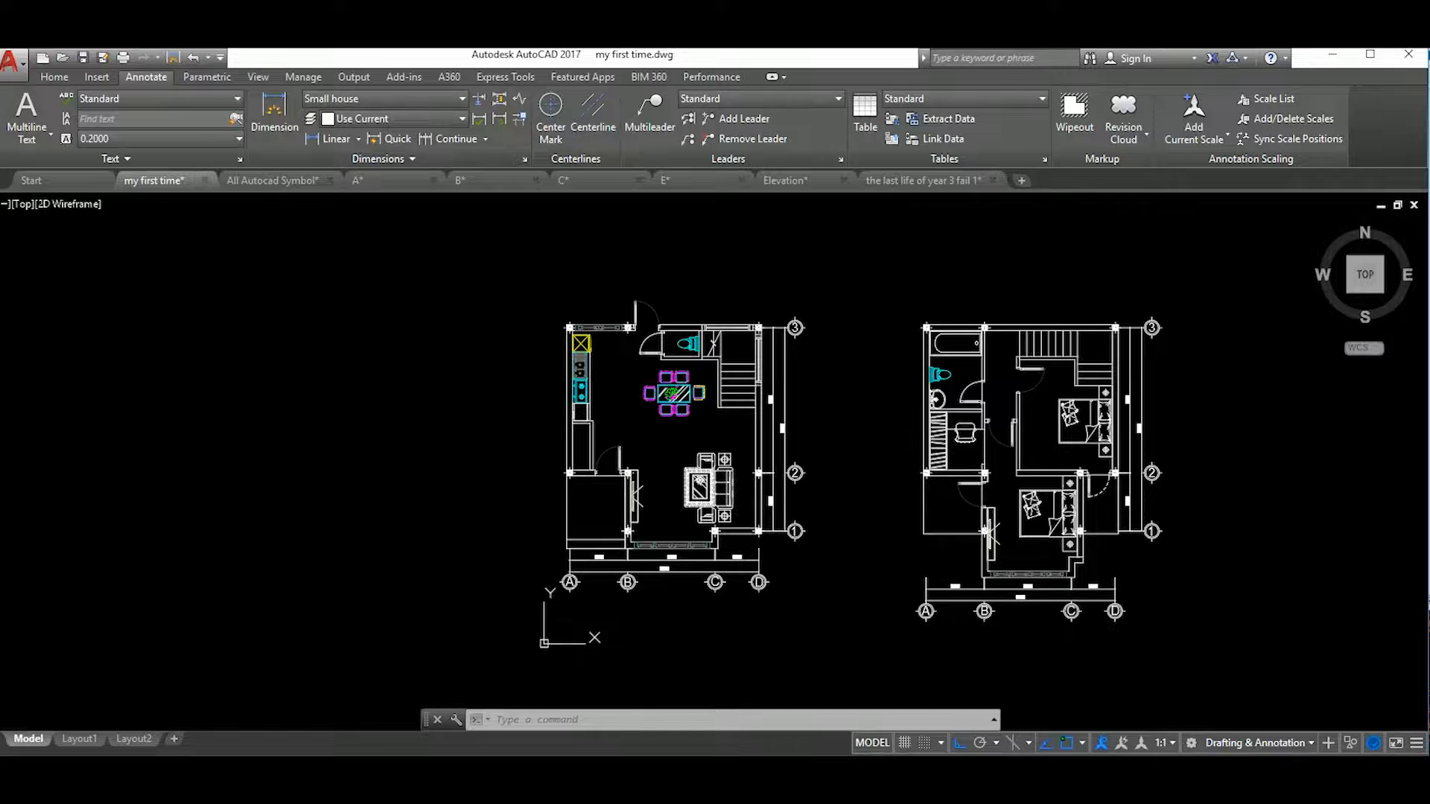
scroll(729, 333, up, 6)
click(597, 276)
click(836, 364)
scroll(838, 362, up, 2)
click(800, 329)
click(915, 676)
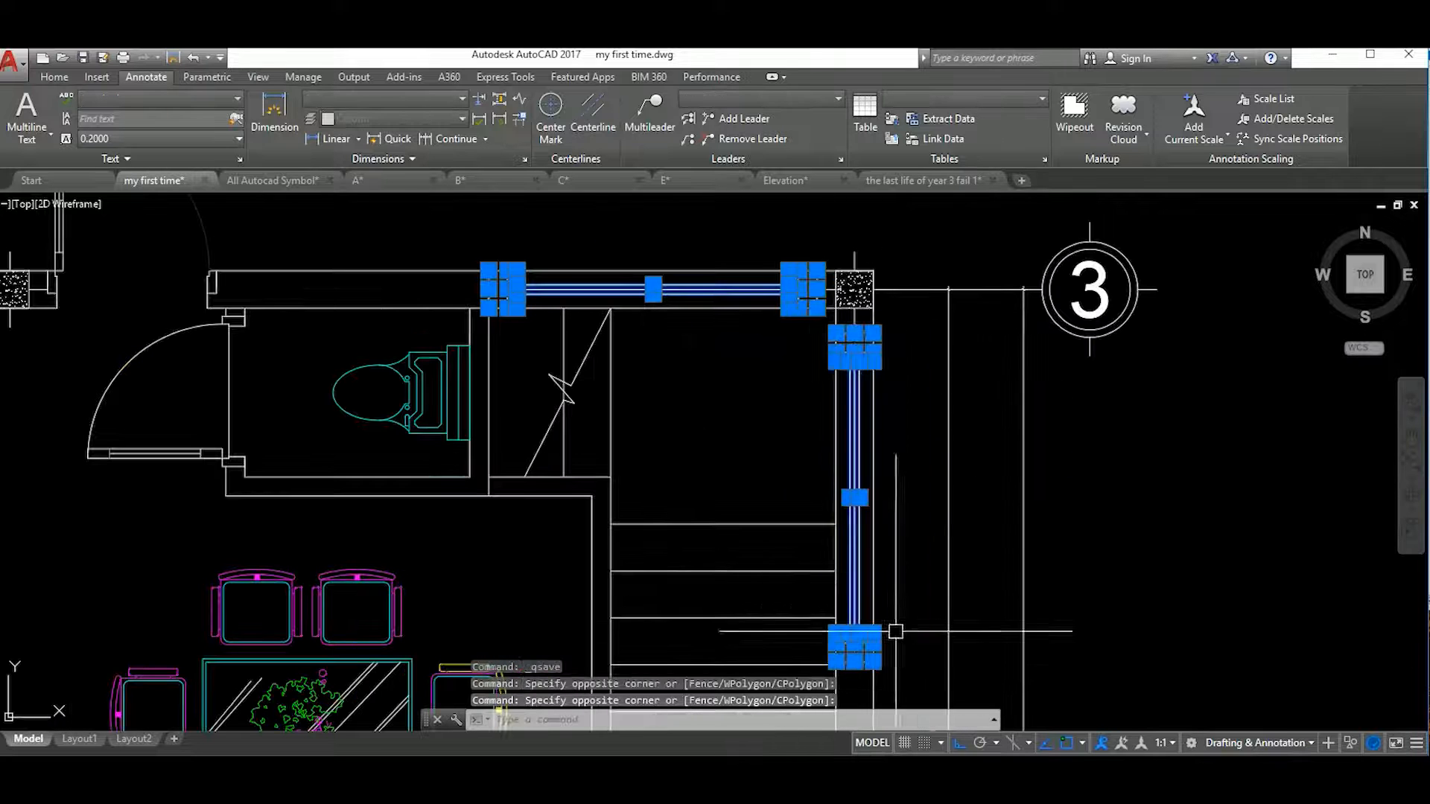
click(49, 78)
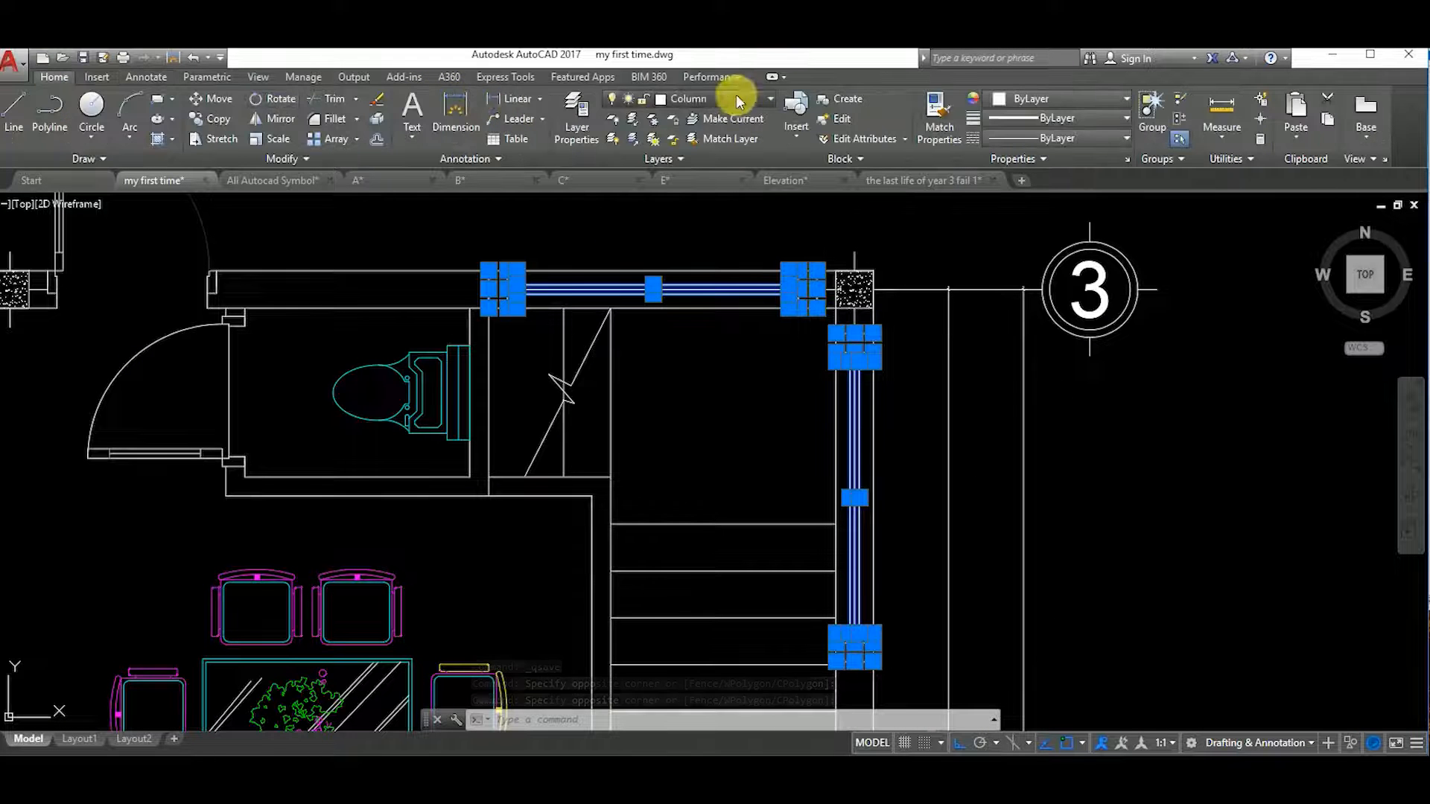
click(745, 99)
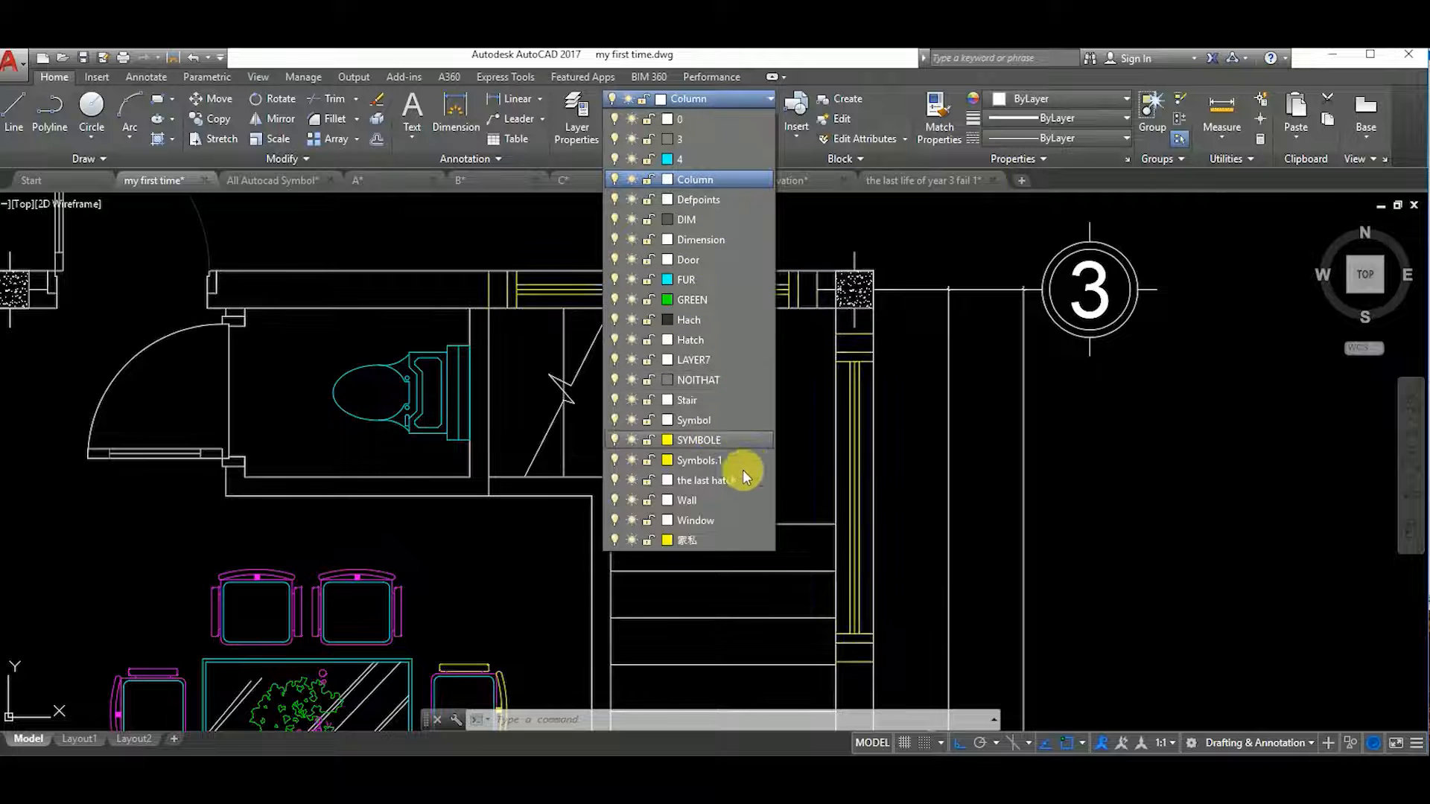
click(703, 518)
key(Escape)
Copy both stair windows to the matching walls of the second floor plan, using the corner column as reference
scroll(779, 399, down, 4)
scroll(815, 391, up, 2)
click(771, 364)
key(Escape)
click(779, 358)
click(860, 566)
click(553, 297)
click(786, 373)
text(co)
key(space)
click(814, 324)
middle_drag(1191, 439, 570, 486)
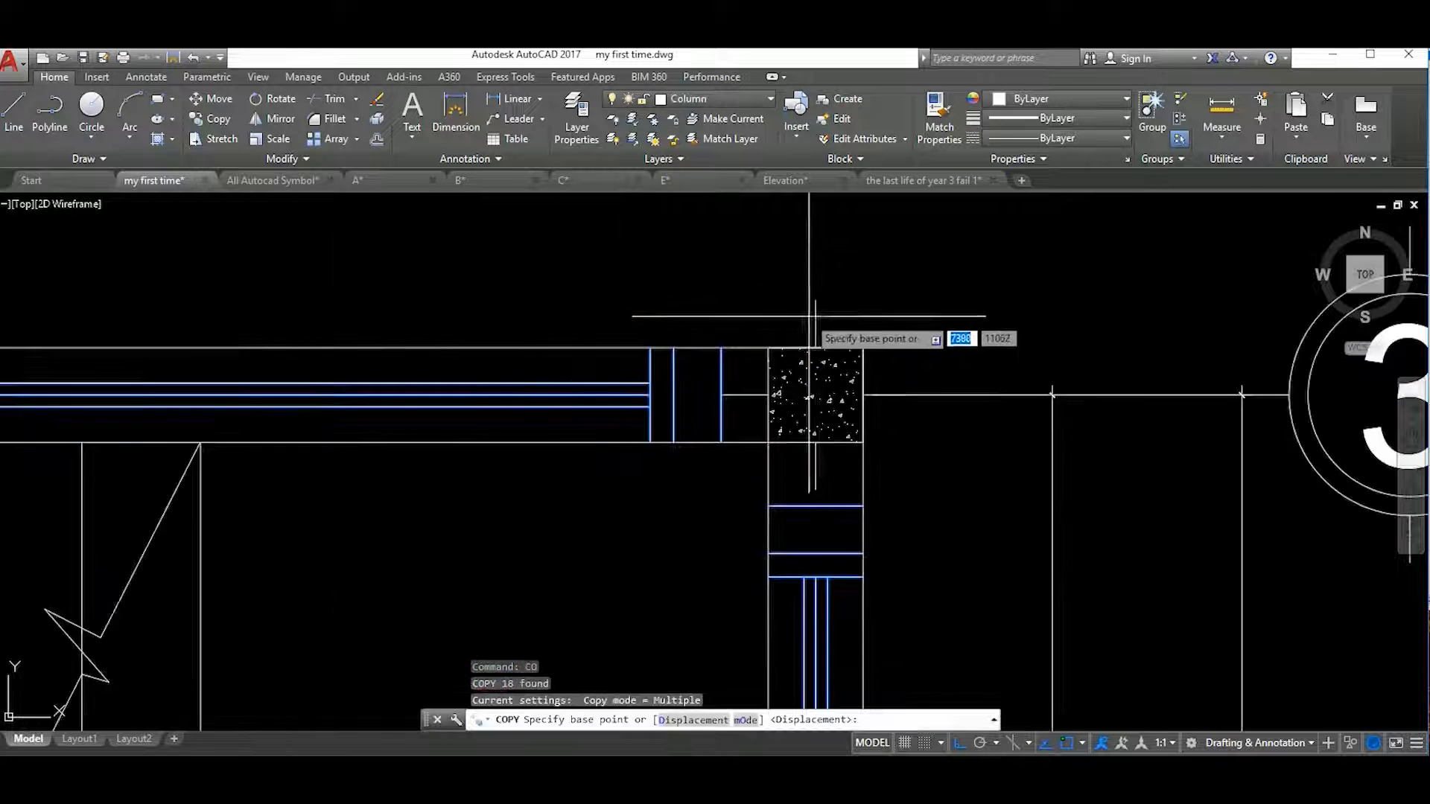
scroll(820, 344, up, 5)
click(820, 353)
scroll(819, 350, down, 5)
middle_drag(917, 443, 902, 335)
key(Escape)
Draw a short line across the lower end of the closet partition beside the first plan's entrance door
scroll(903, 335, down, 6)
scroll(695, 517, up, 2)
middle_drag(696, 517, 1226, 536)
scroll(696, 346, up, 8)
scroll(762, 474, down, 3)
text(l)
key(space)
scroll(714, 621, up, 4)
click(782, 621)
key(Escape)
Move the short line up along the closet partition, away from the wall
click(758, 618)
text(m)
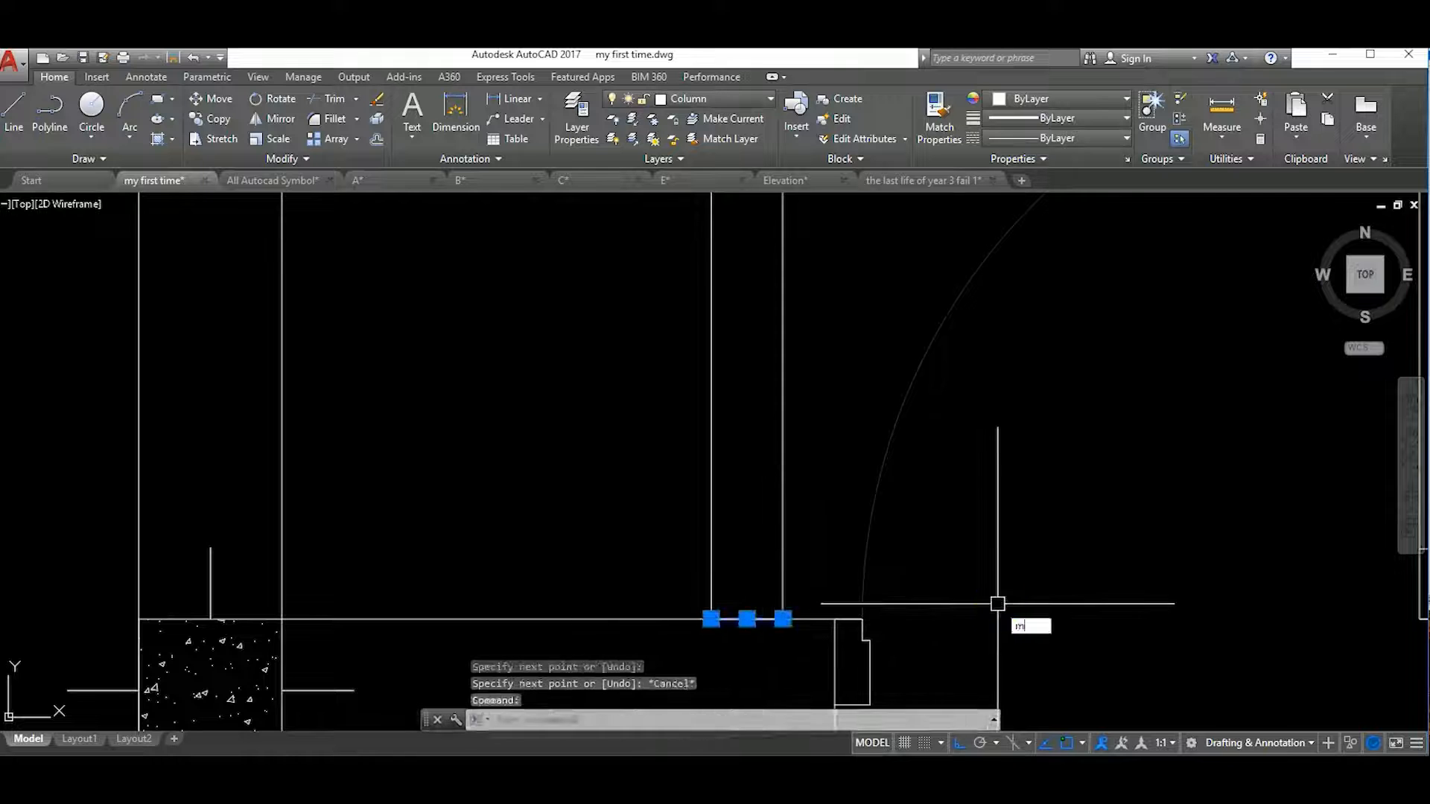
key(space)
click(996, 604)
text(m)
key(space)
click(1056, 593)
text(50)
key(space)
scroll(1056, 558, down, 2)
Copy the short line farther up the closet partition and draw a line between the two for the opening
middle_drag(1056, 558, 961, 630)
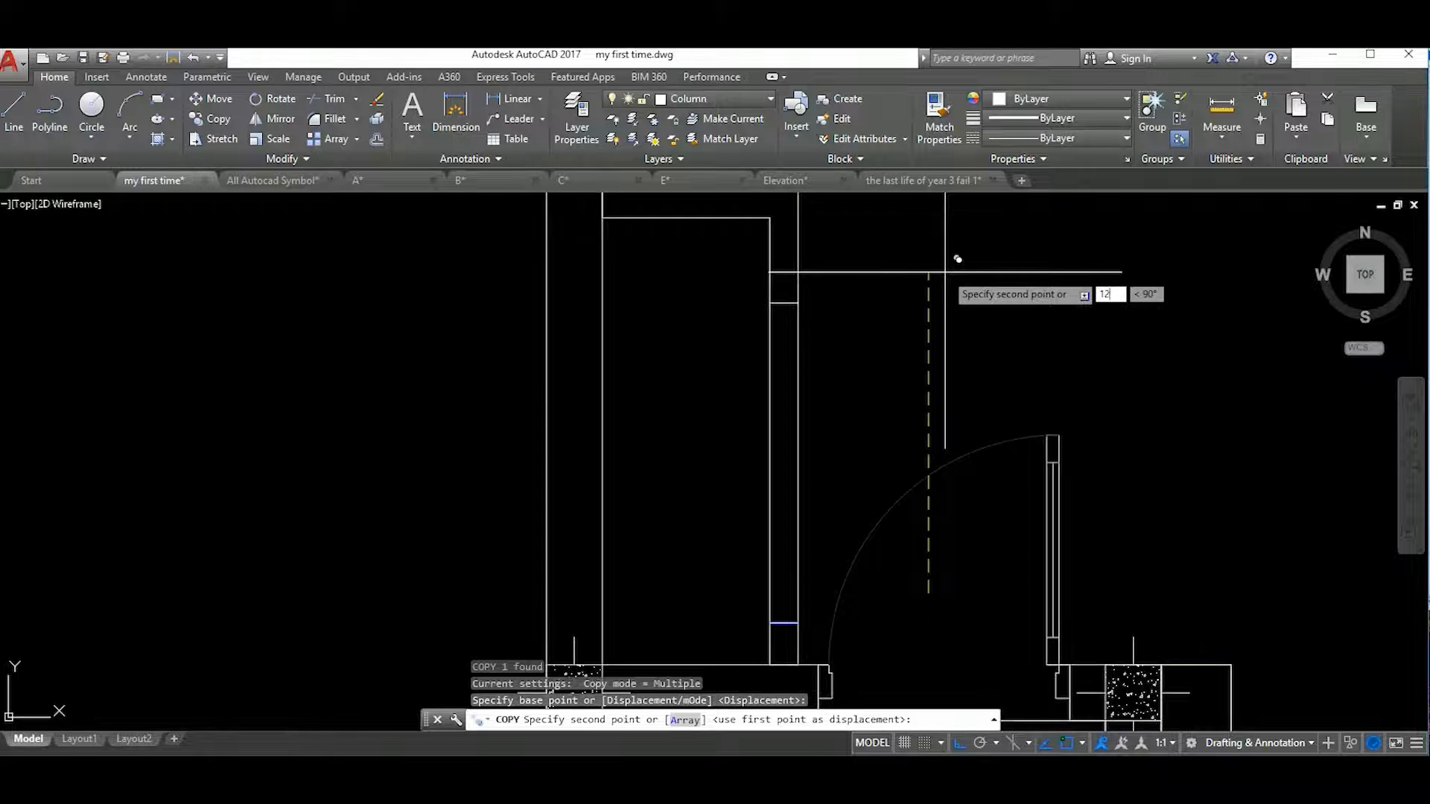
click(747, 402)
key(Escape)
scroll(801, 458, down, 8)
scroll(803, 465, up, 6)
text(l)
key(Escape)
scroll(800, 391, down, 6)
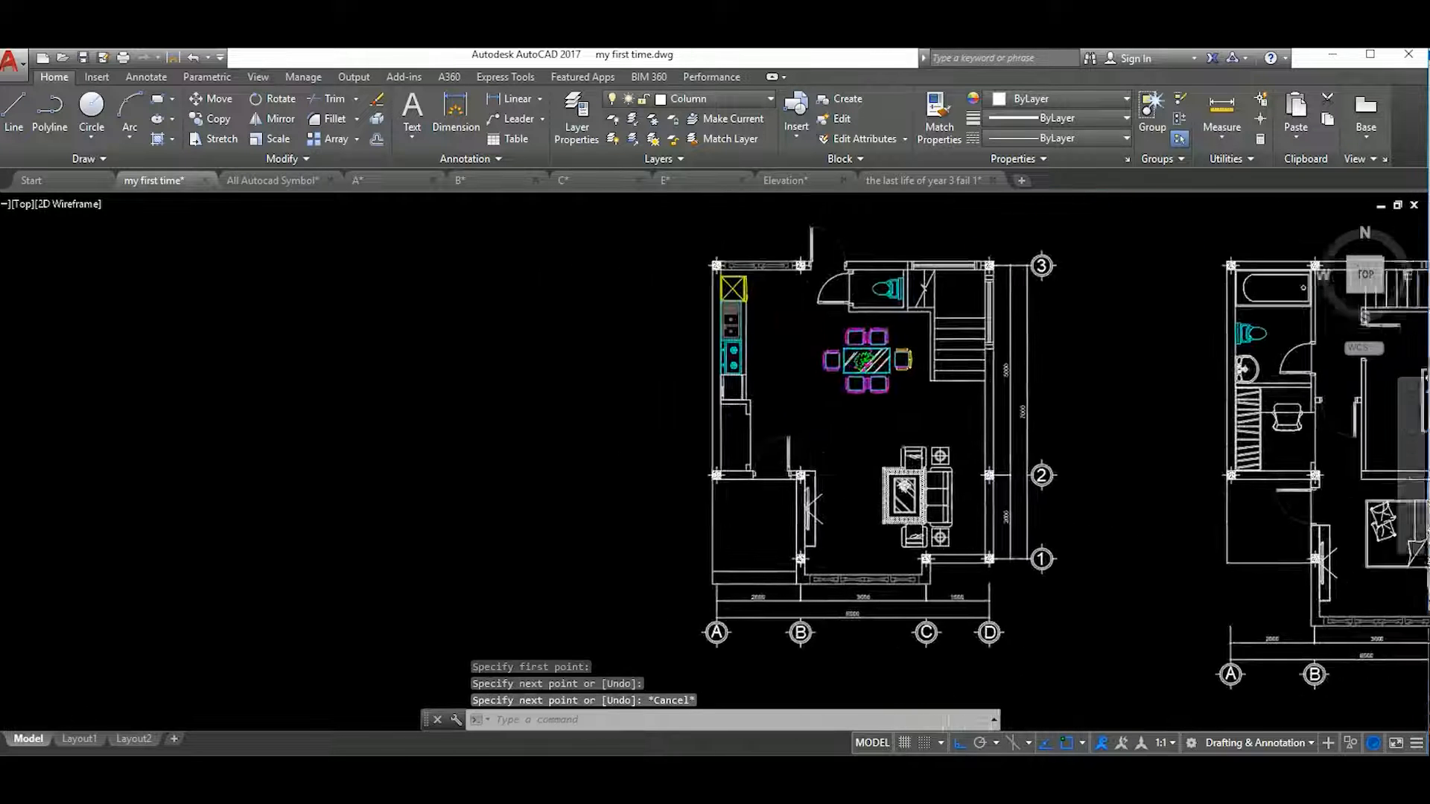
Offset the outlines of the second plan's two balconies by 50
scroll(808, 417, up, 6)
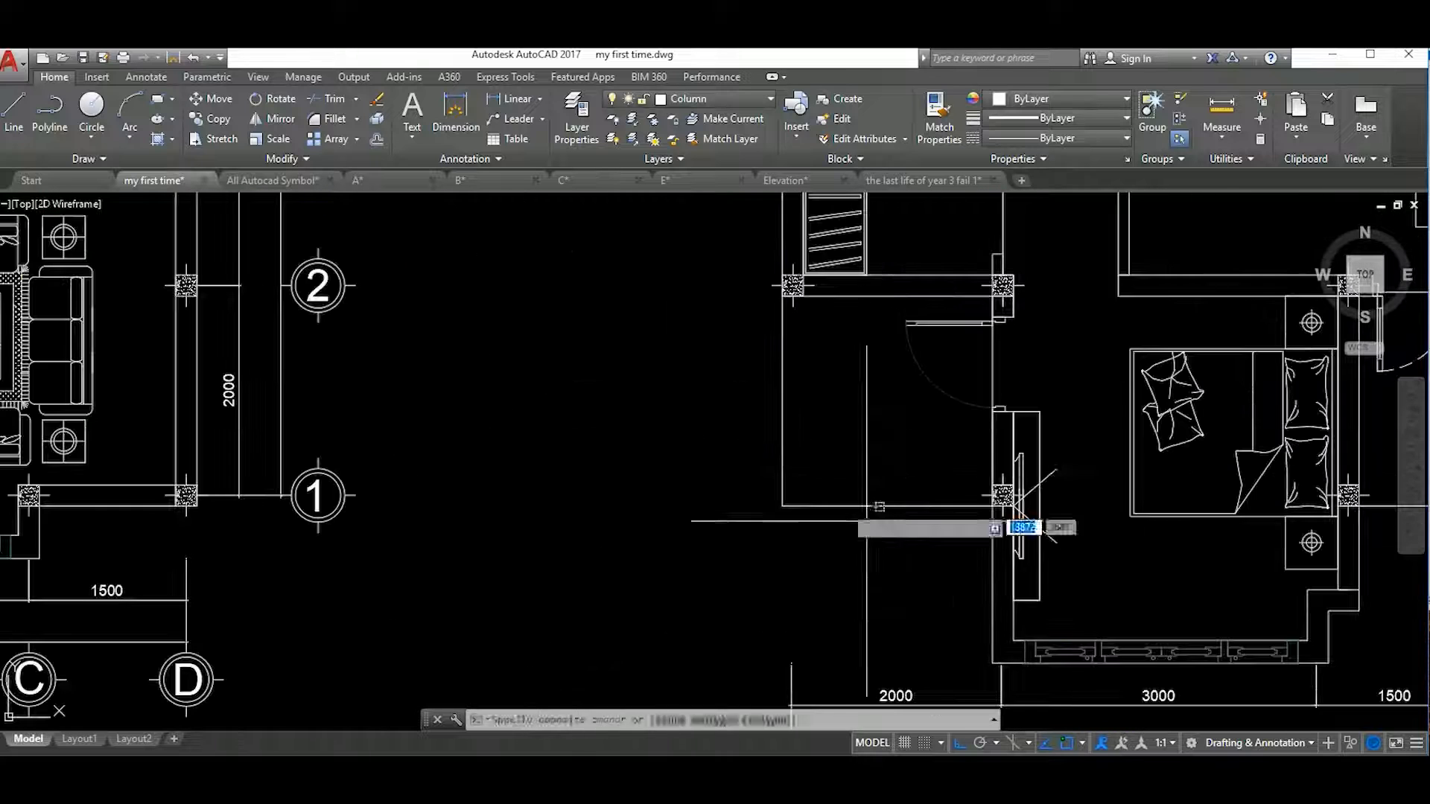
text(o)
key(Return)
text(50)
key(Return)
middle_drag(872, 476, 226, 479)
click(835, 452)
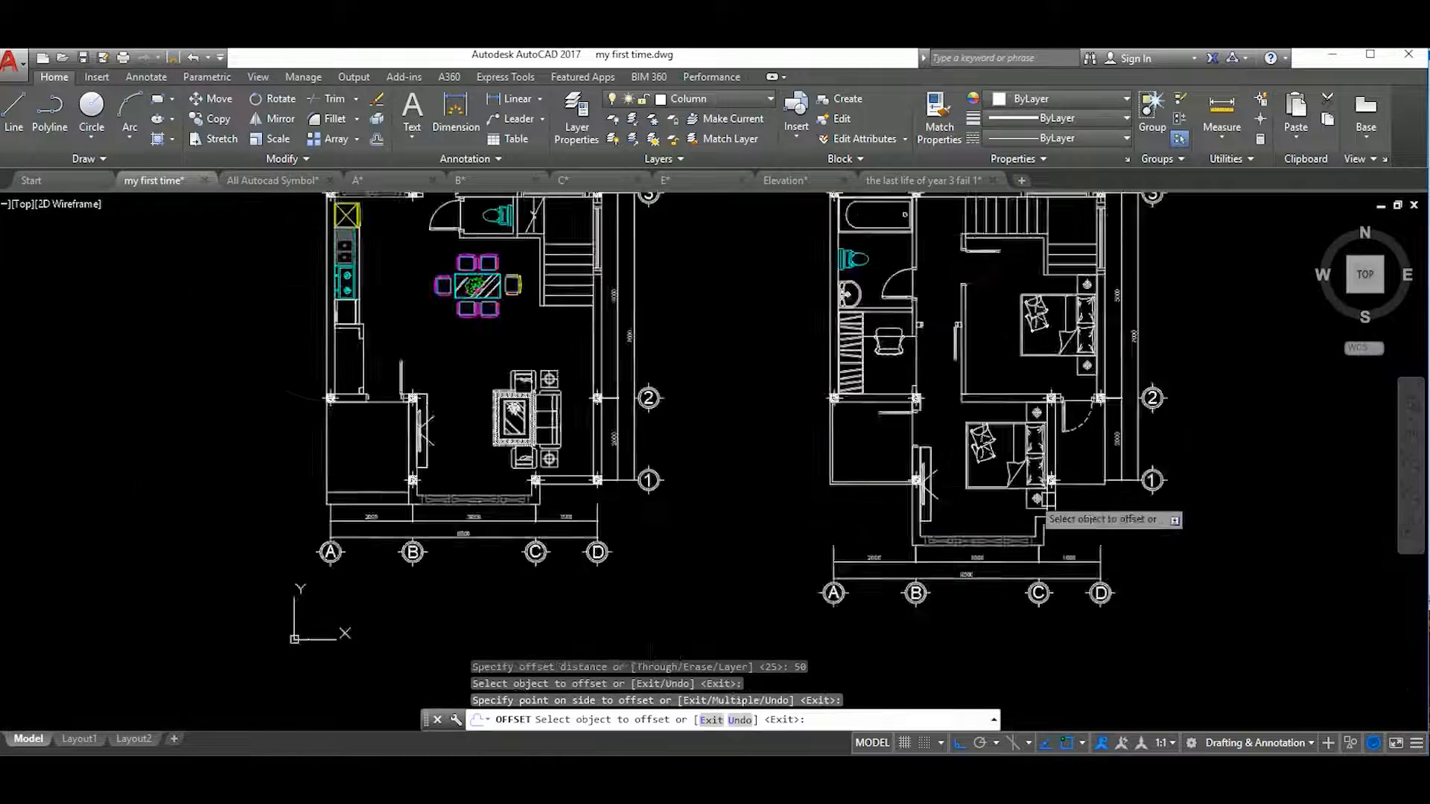
click(811, 446)
key(Escape)
scroll(800, 514, down, 4)
middle_drag(800, 514, 1103, 655)
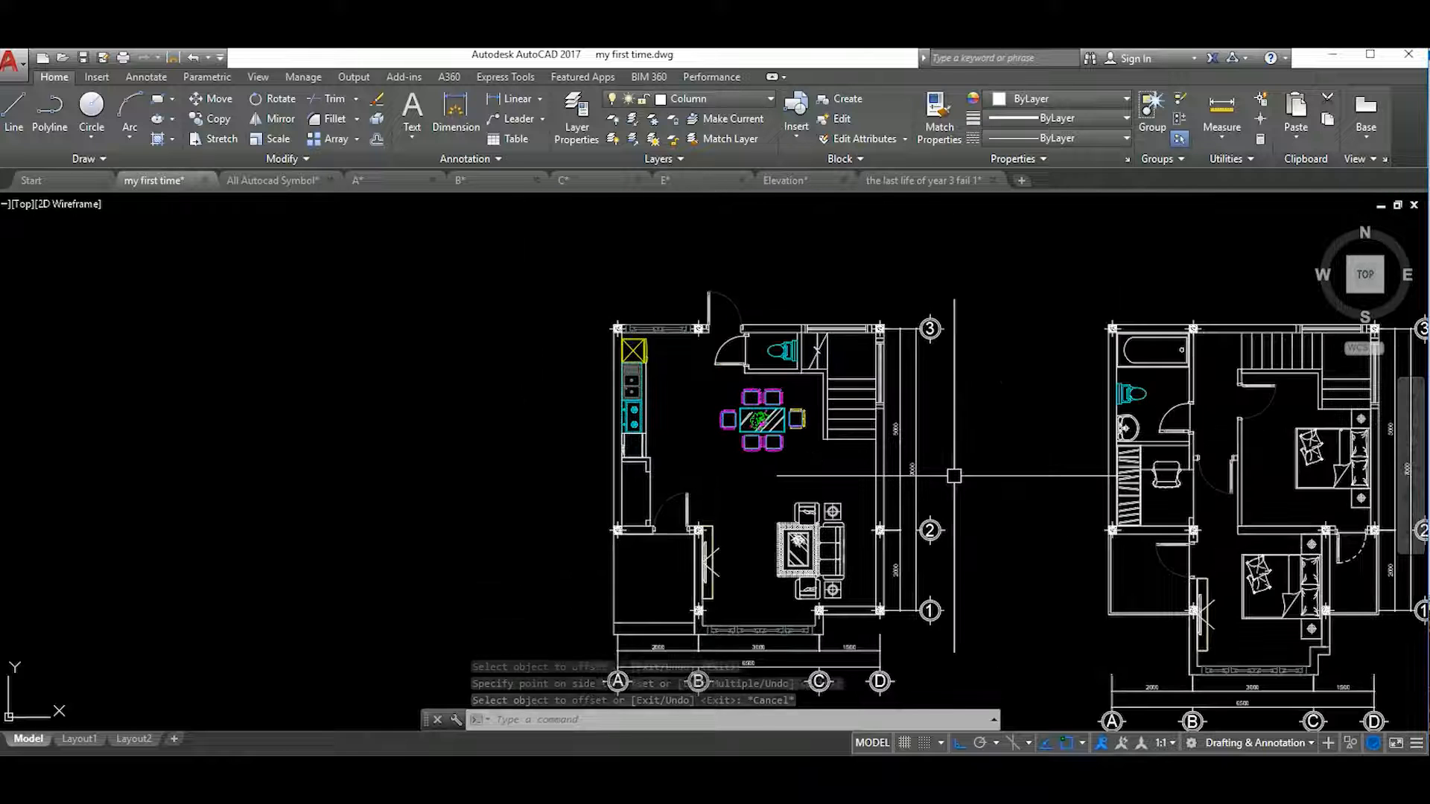
Hatch the first plan's upper wall segment above the toilet with the ANSI31 pattern at scale 300
key(Return)
scroll(767, 335, up, 5)
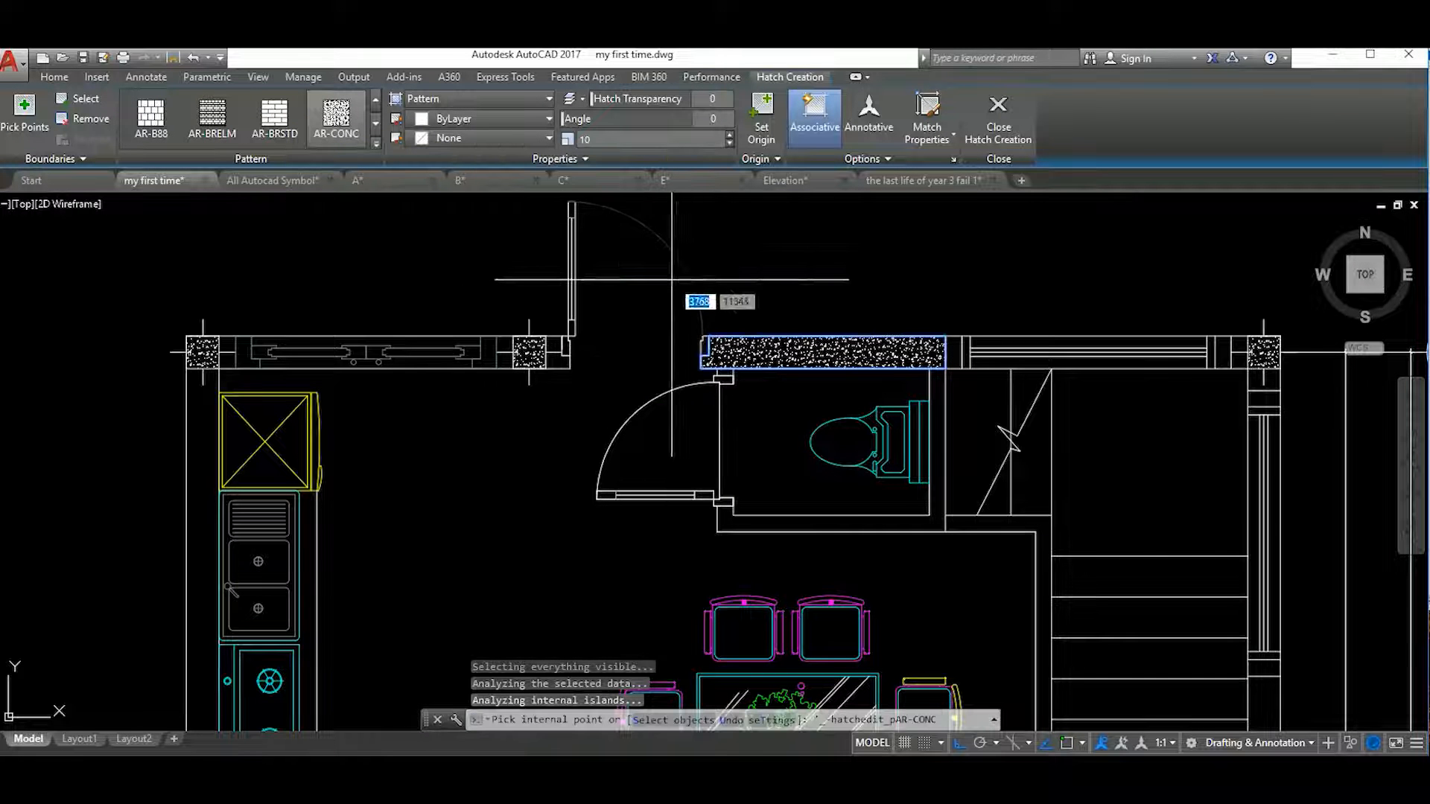
key(ctrl+z)
click(375, 141)
scroll(335, 186, up, 3)
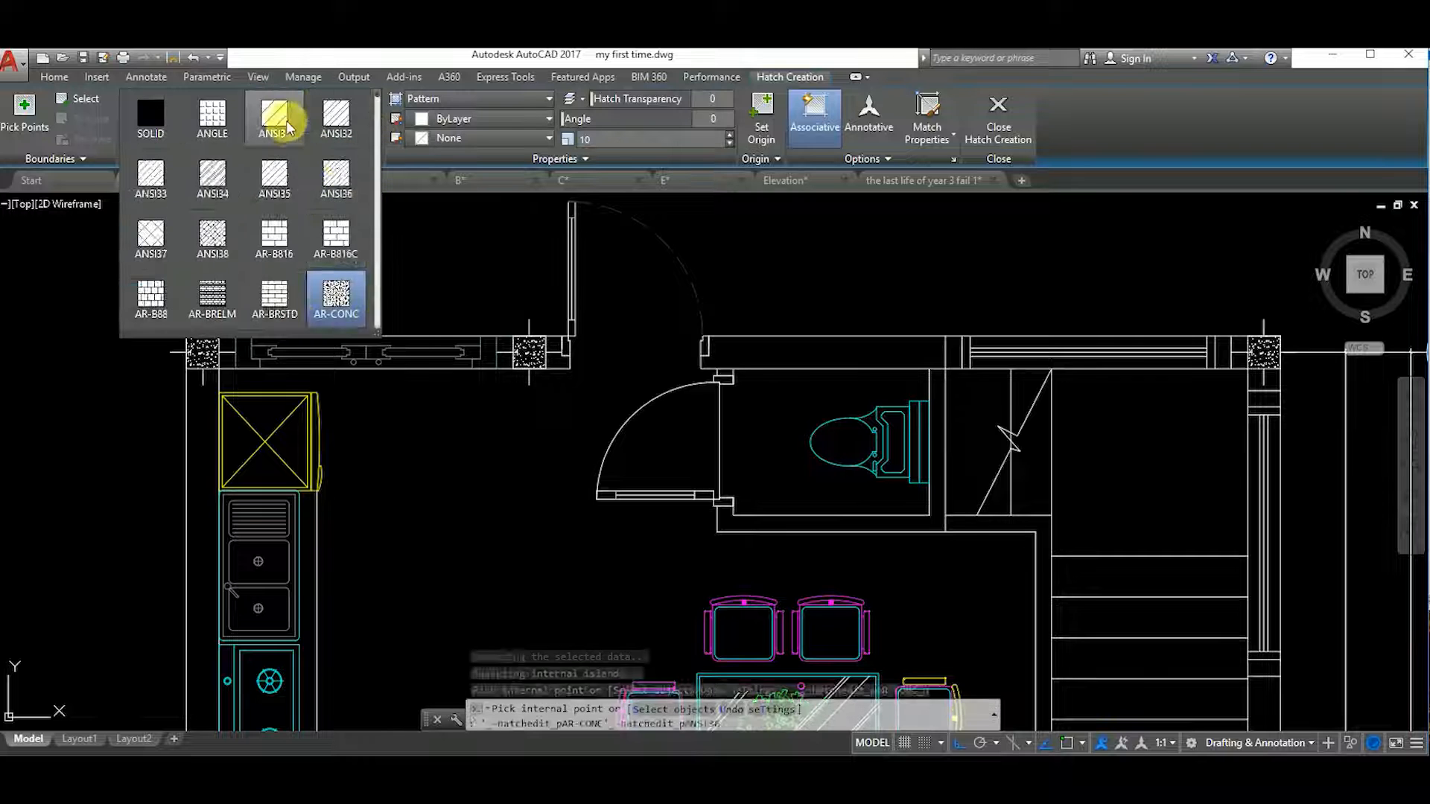
click(293, 127)
text(0)
key(Return)
scroll(846, 359, up, 2)
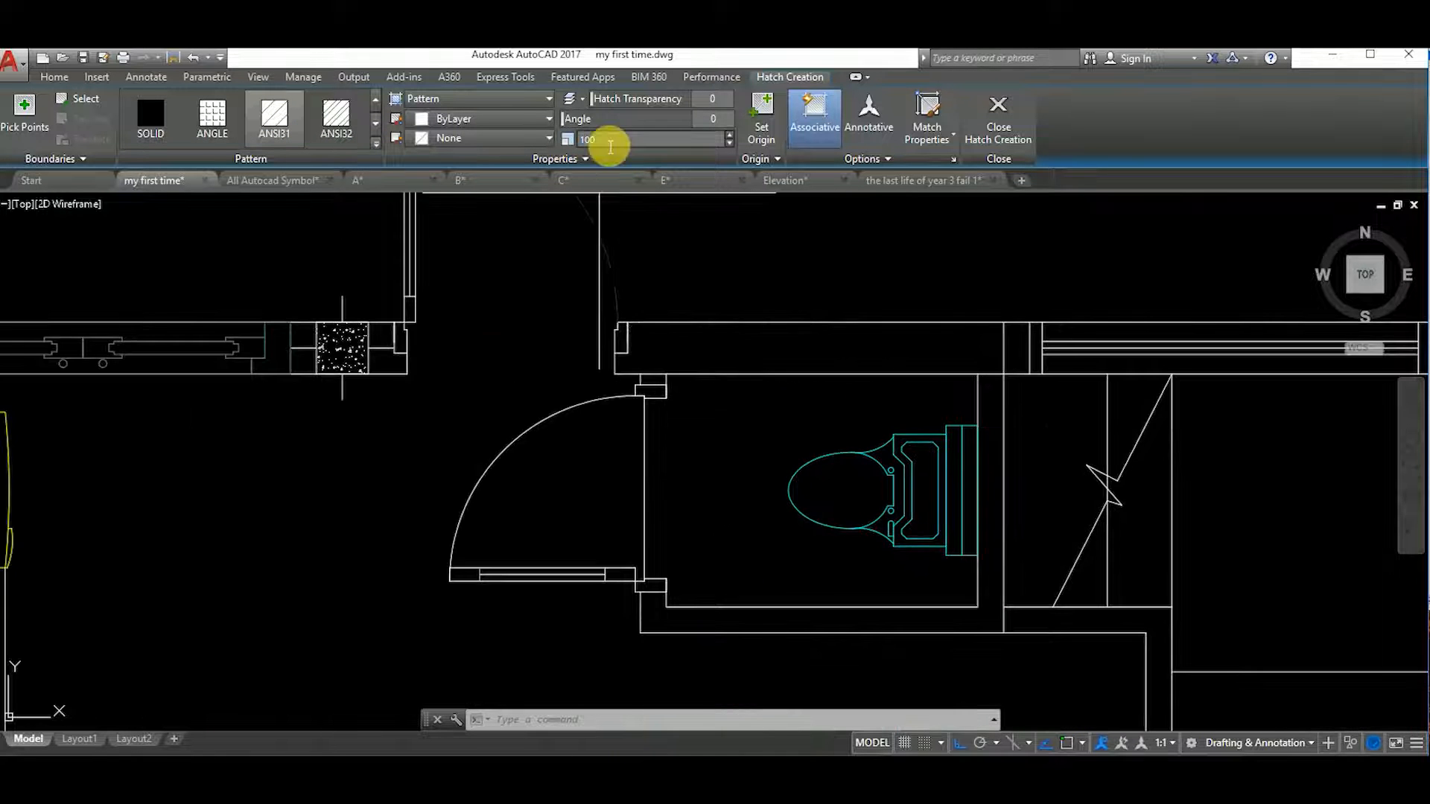
click(829, 341)
scroll(829, 341, down, 6)
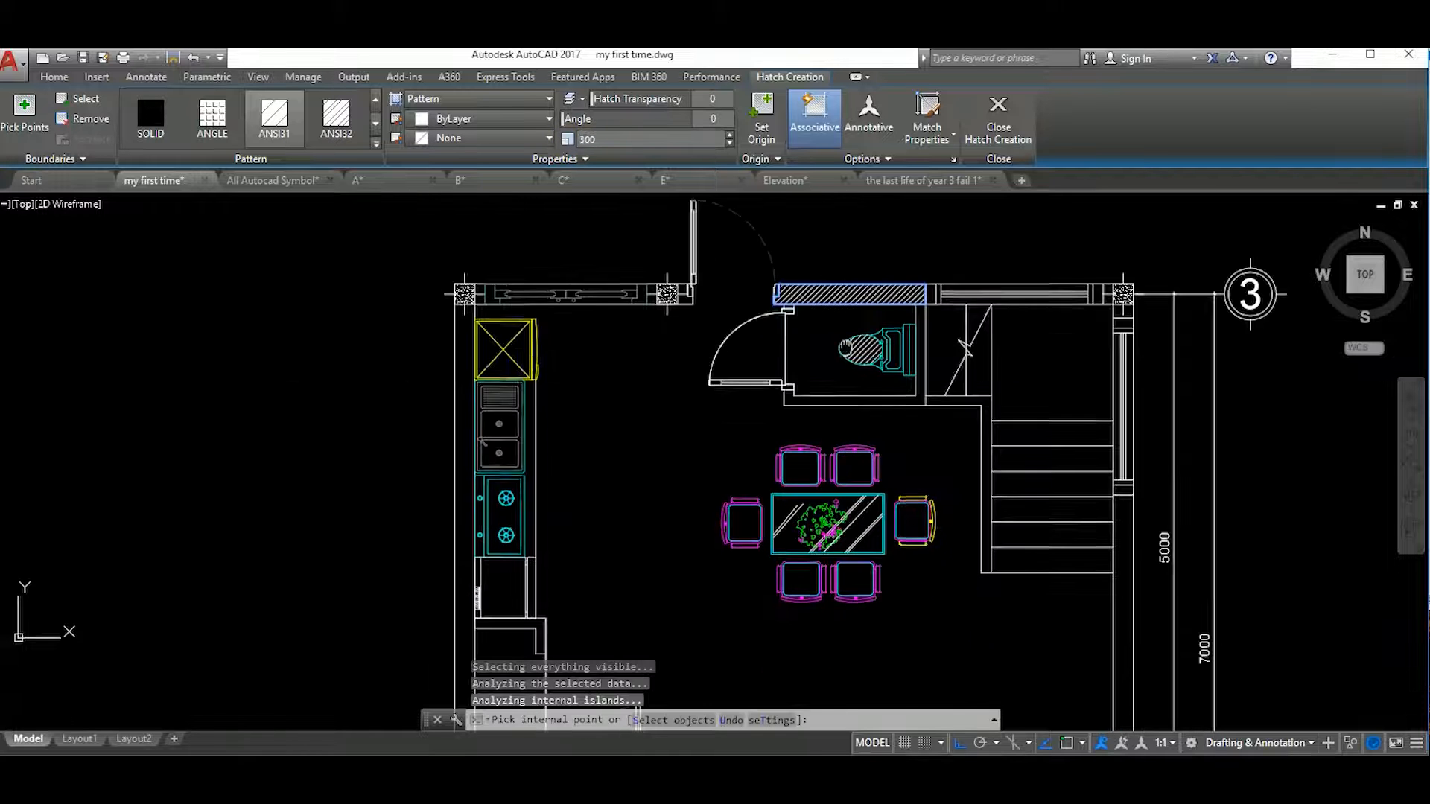
click(492, 441)
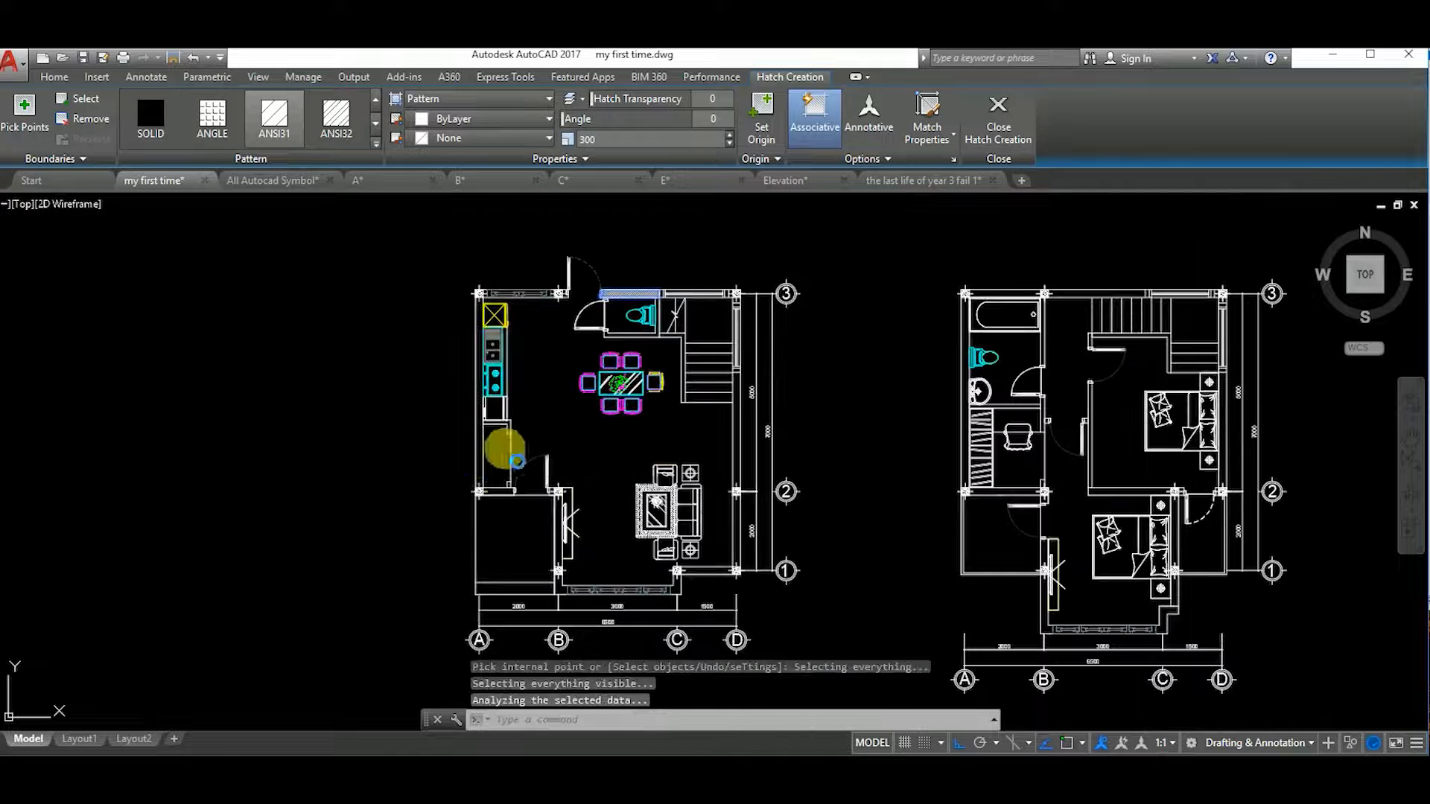
scroll(486, 472, up, 2)
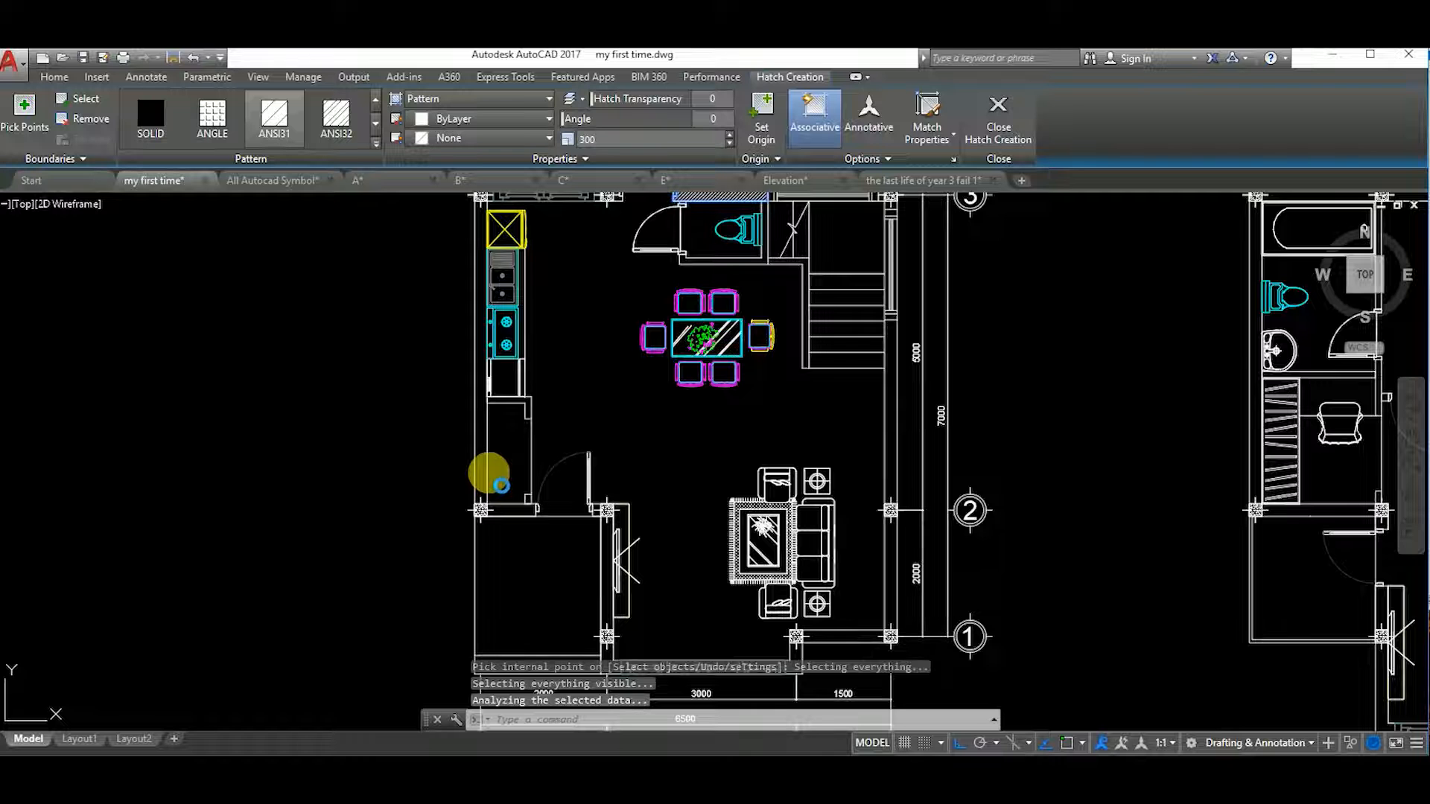
key(Escape)
key(Escape)
middle_drag(609, 412, 635, 488)
text(h)
key(Return)
key(Escape)
key(Escape)
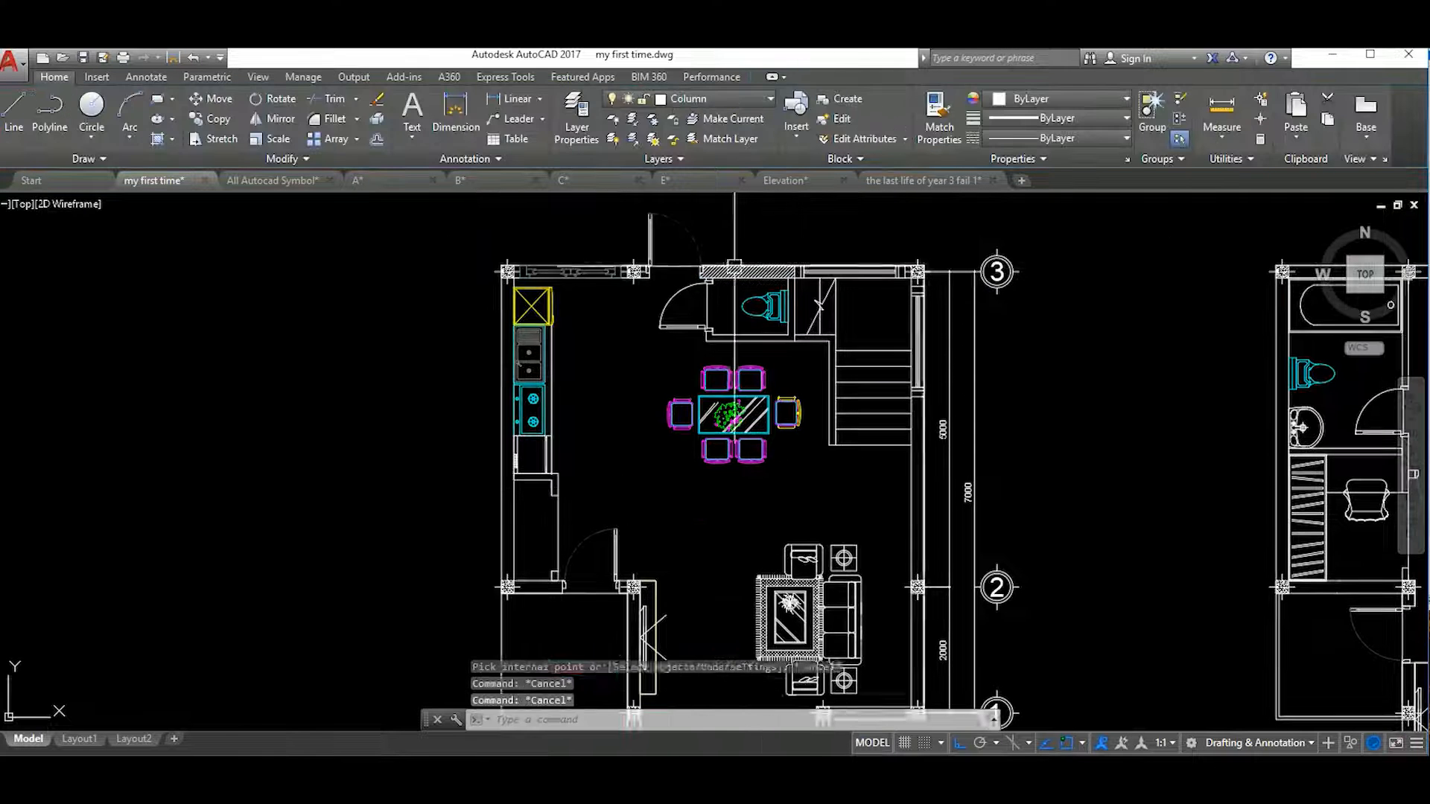
Erase the hatch on the first plan's upper wall segment above the toilet
scroll(754, 272, up, 4)
click(761, 272)
text(e)
key(Return)
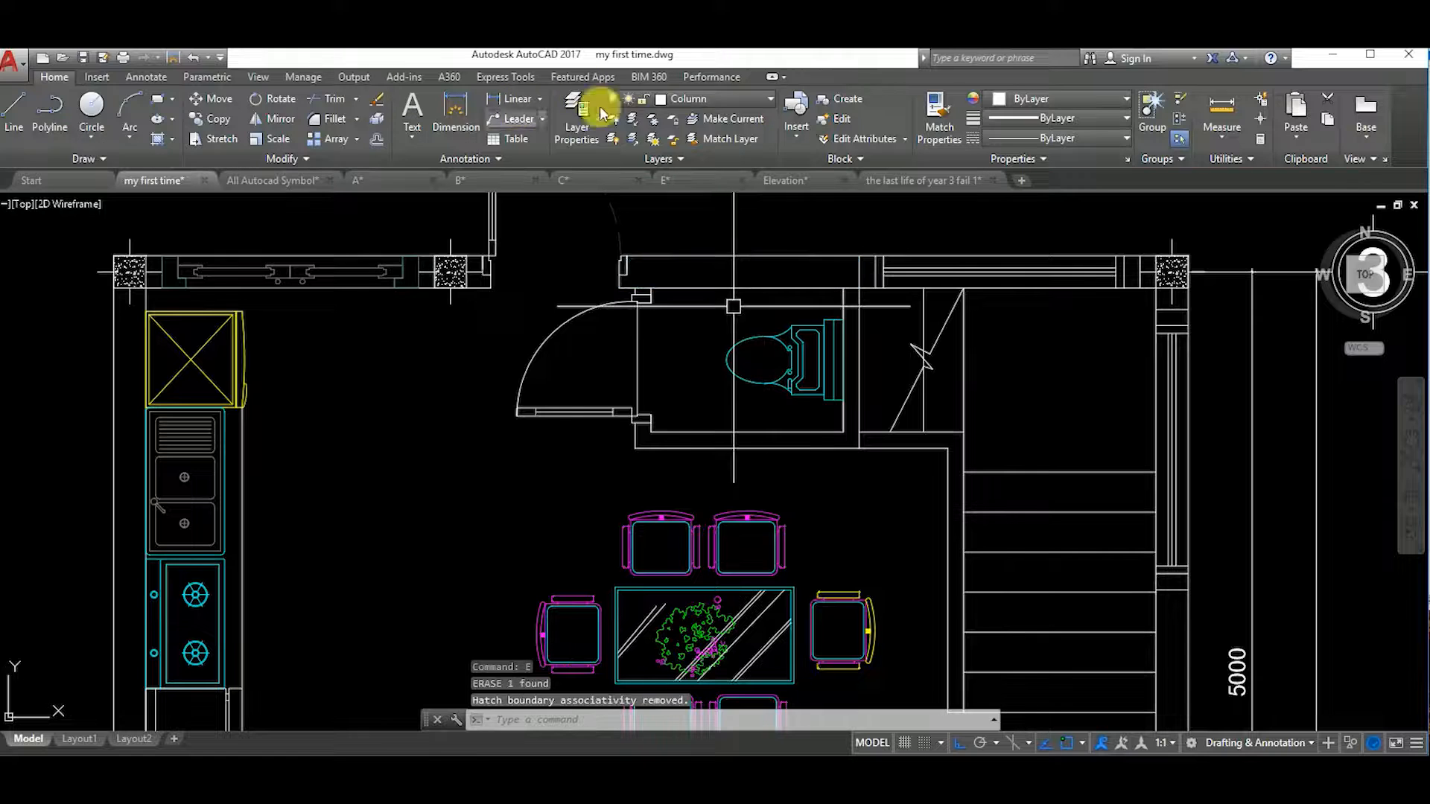
Make Hatch the current layer and hatch the first plan's axis D wall and its wall between axes C and D with ANSI31 at scale 300
click(704, 102)
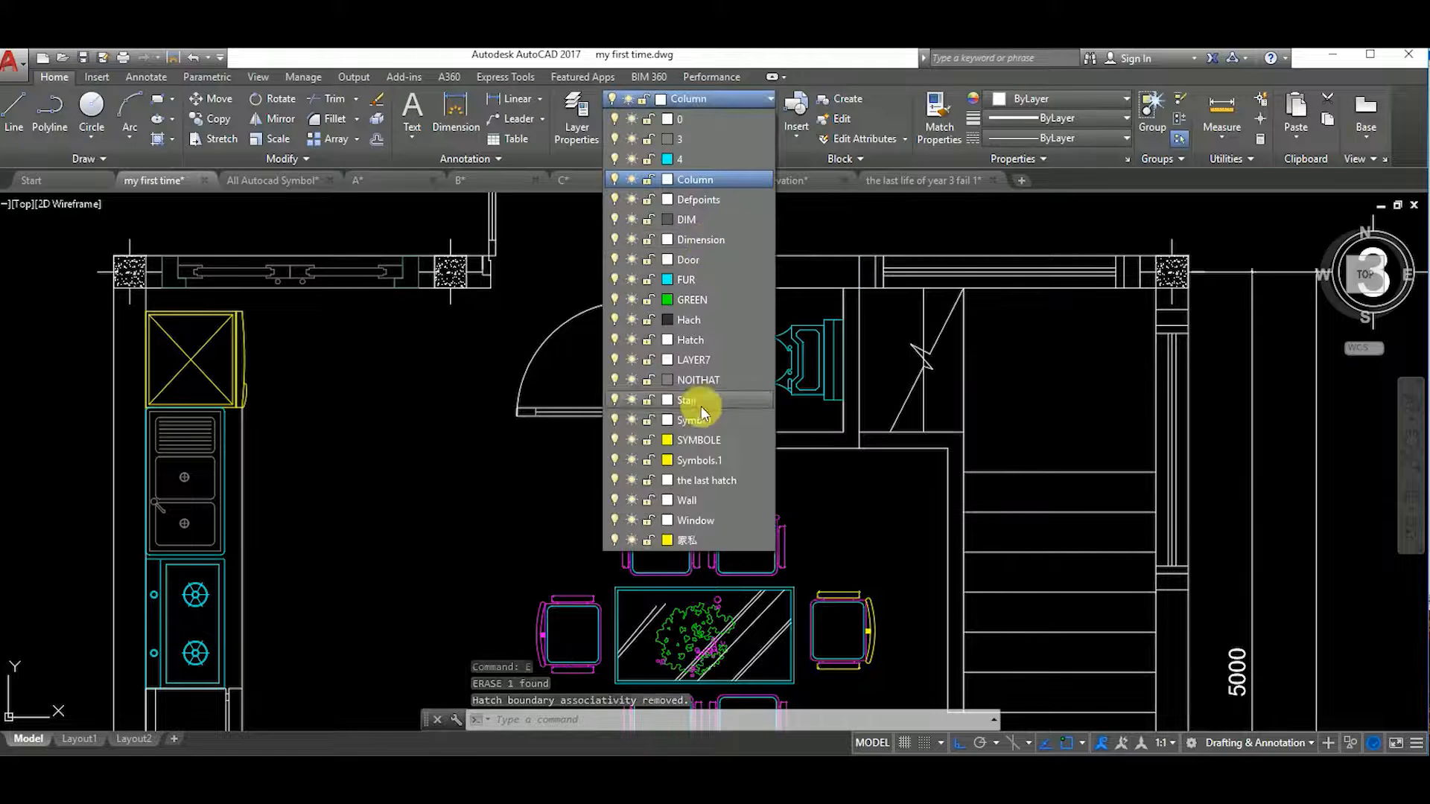
click(688, 341)
text(h)
key(Return)
scroll(827, 355, down, 2)
click(1025, 444)
middle_drag(1024, 648, 1016, 449)
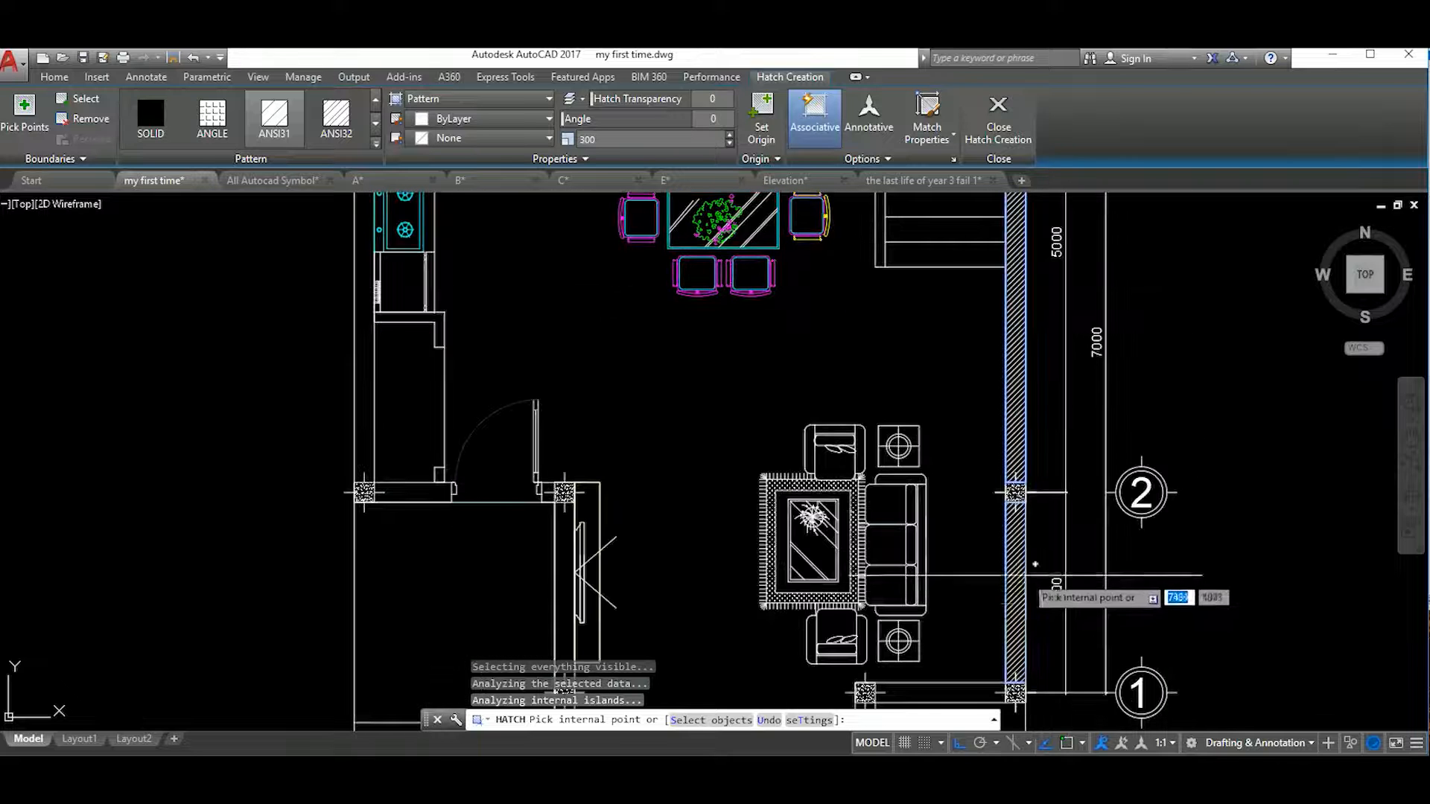
scroll(968, 499, down, 6)
scroll(962, 552, up, 6)
click(967, 462)
middle_drag(915, 514, 1014, 499)
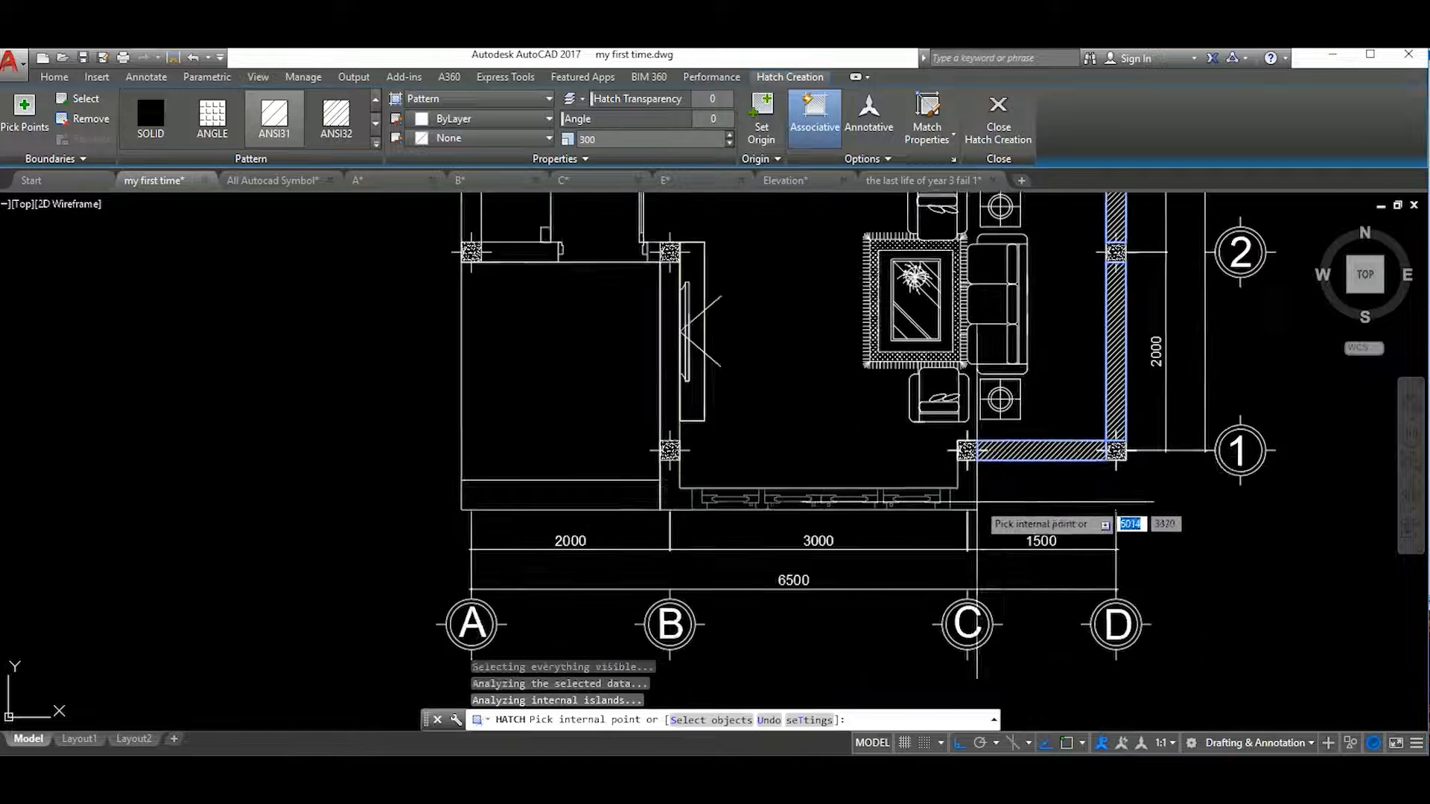
Hatch the wall ends on both sides of the first plan's front window and the living room wall along axis B
scroll(989, 493, up, 2)
click(956, 493)
scroll(509, 474, down, 2)
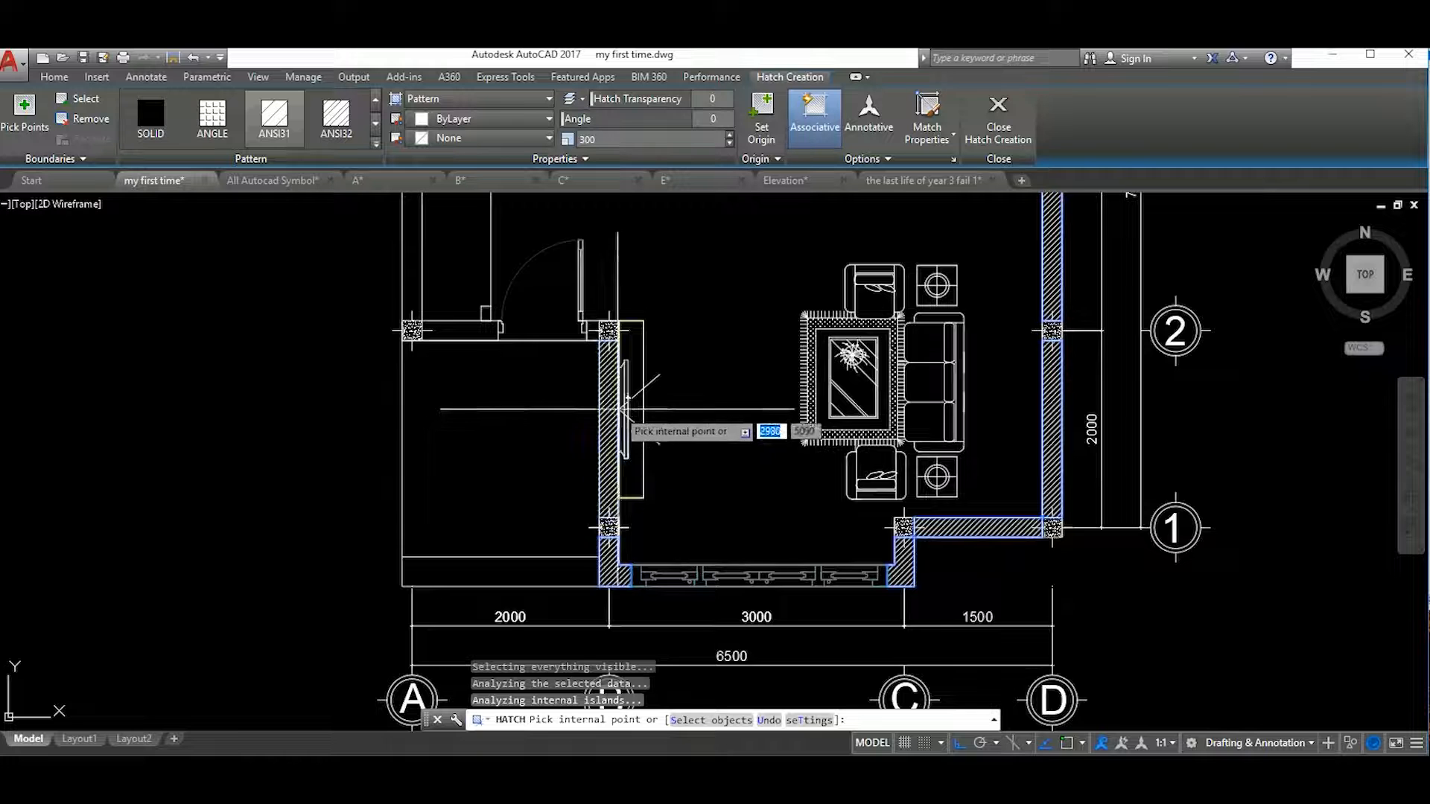
click(616, 409)
Hatch the first plan's closet partition below the kitchen counter and the short wall along axis 2
middle_drag(634, 280, 796, 435)
scroll(652, 475, up, 5)
scroll(643, 450, down, 3)
click(964, 199)
scroll(670, 414, down, 5)
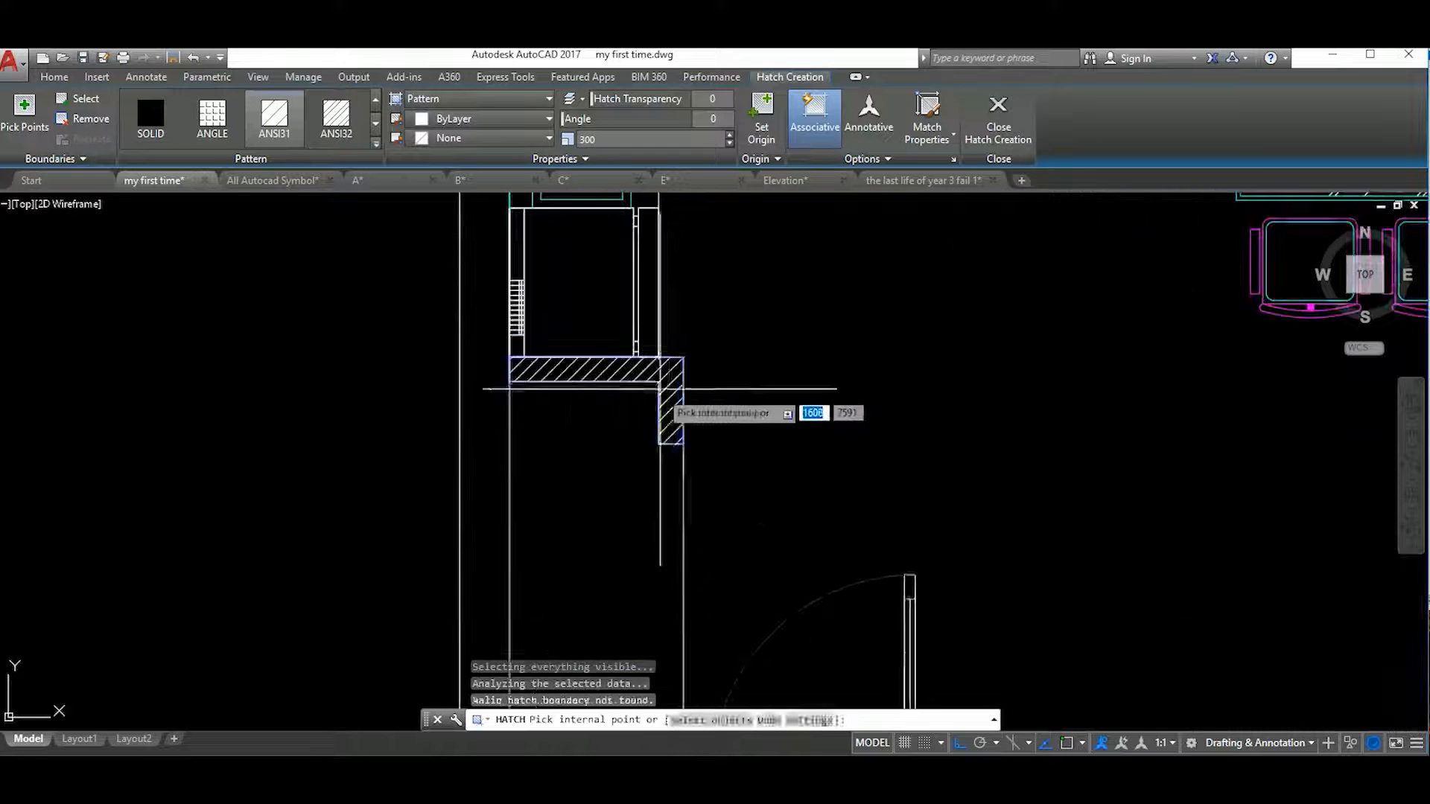
scroll(700, 415, down, 3)
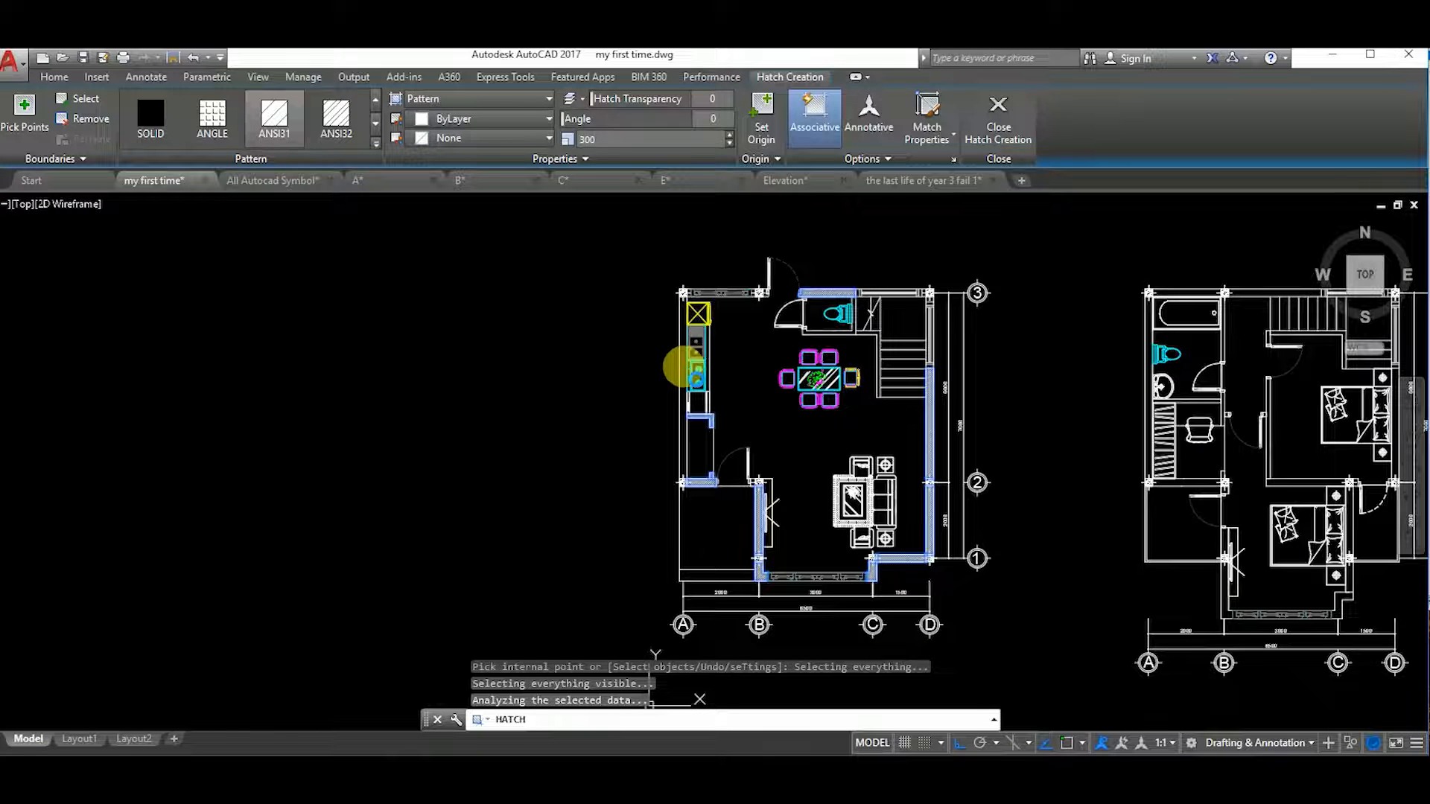
Hatch the first plan's outer kitchen wall along axis A and finish the hatch
click(950, 230)
scroll(676, 433, up, 2)
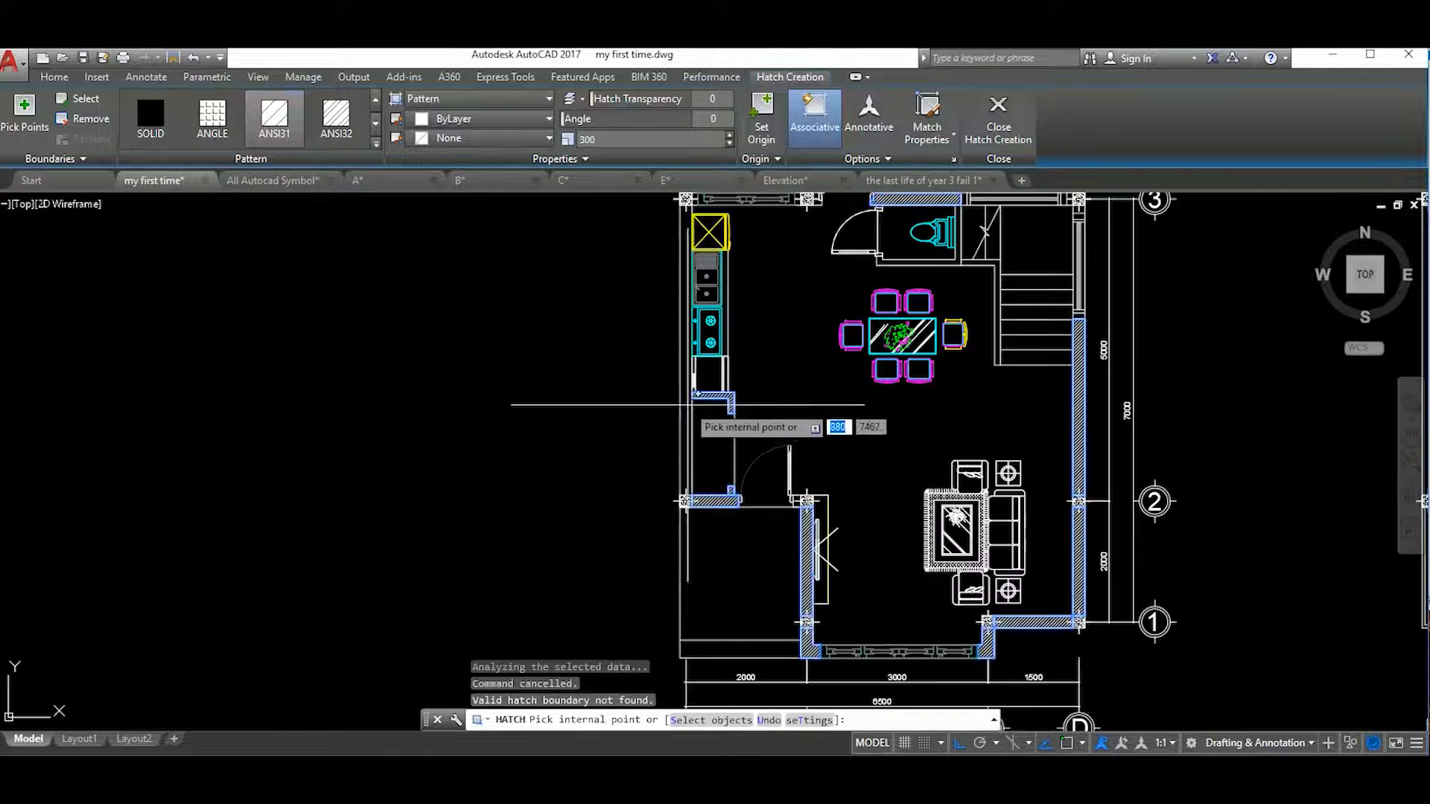
click(689, 417)
click(922, 243)
scroll(686, 436, down, 4)
middle_drag(686, 436, 536, 430)
key(Escape)
Copy the first plan's kitchen window into the second plan's upper wall, beside the column between the bathroom and the stairs
scroll(864, 343, up, 4)
middle_drag(864, 335, 756, 370)
scroll(522, 513, down, 2)
middle_drag(522, 514, 645, 439)
scroll(774, 415, down, 4)
scroll(734, 367, up, 8)
scroll(714, 383, down, 2)
scroll(705, 380, up, 1)
scroll(706, 380, down, 3)
scroll(395, 372, up, 3)
scroll(409, 310, down, 3)
scroll(305, 310, up, 7)
scroll(439, 374, up, 4)
click(547, 327)
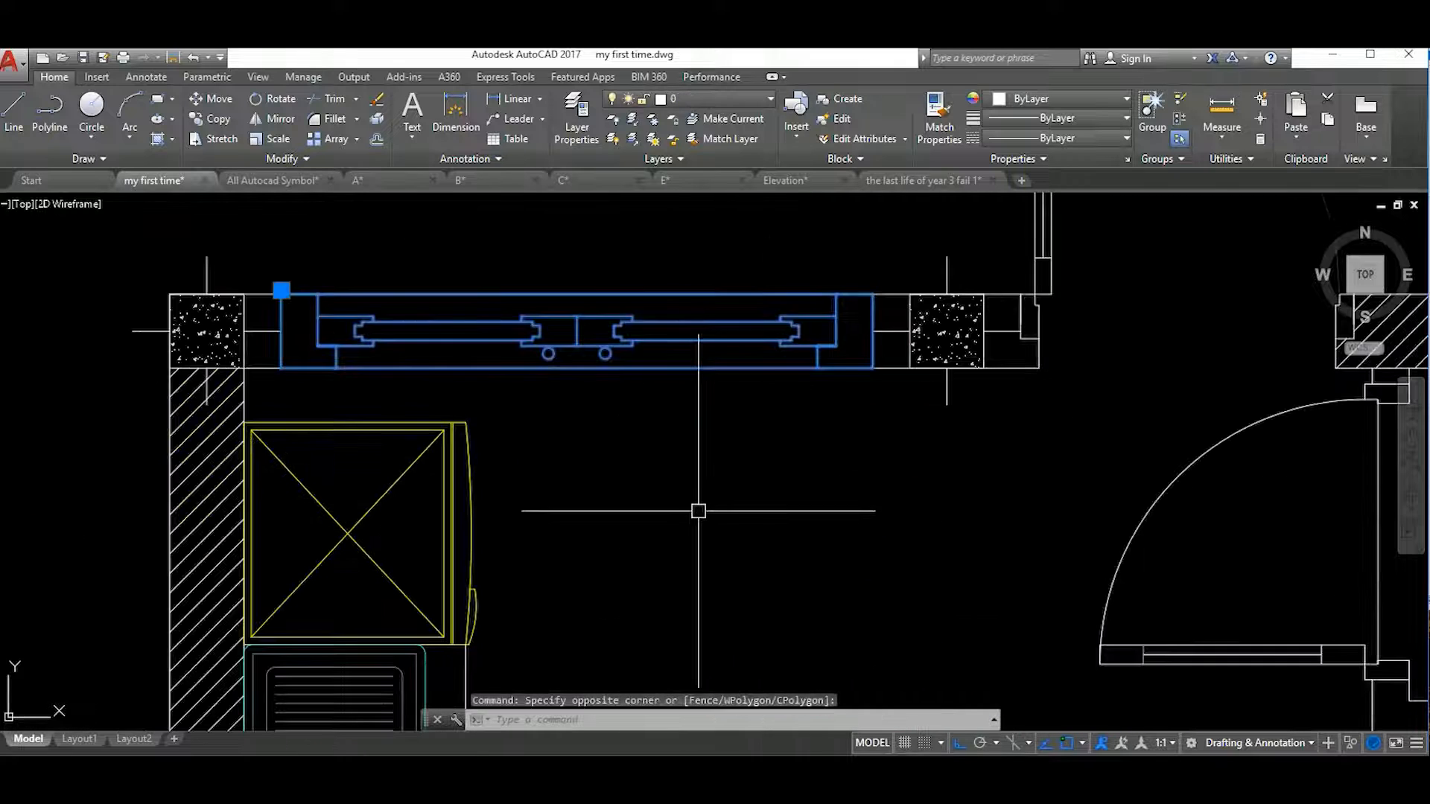
text(co)
key(Return)
click(244, 369)
scroll(447, 436, down, 8)
scroll(757, 430, up, 8)
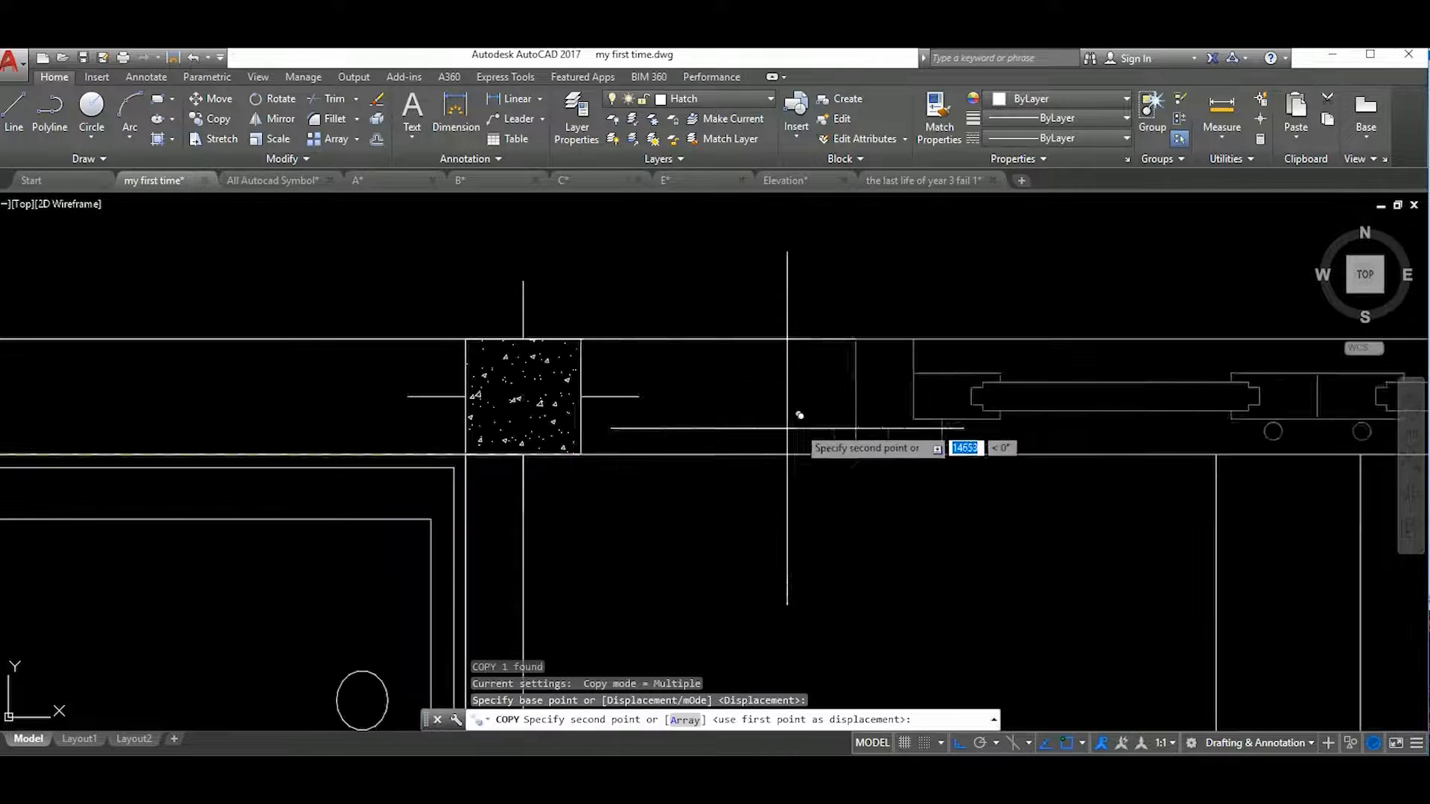
click(677, 443)
scroll(775, 519, down, 3)
key(Escape)
scroll(1079, 488, up, 6)
click(734, 444)
click(649, 447)
scroll(968, 514, down, 2)
text(l)
key(Return)
click(794, 503)
scroll(795, 503, up, 2)
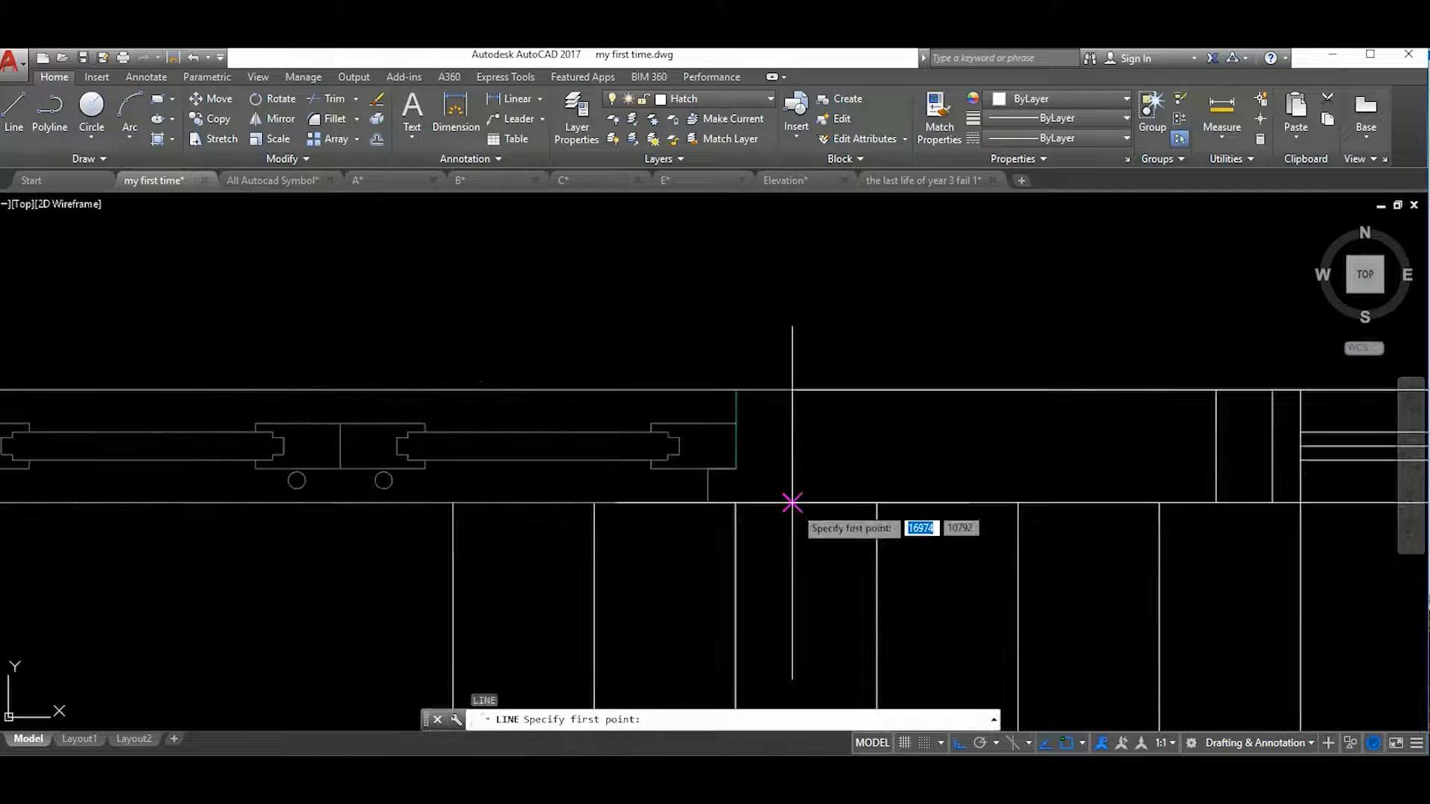
key(Escape)
Move the copied window out above the second plan's upper wall and explode it
click(841, 461)
scroll(820, 461, down, 4)
middle_drag(852, 462, 901, 511)
text(m)
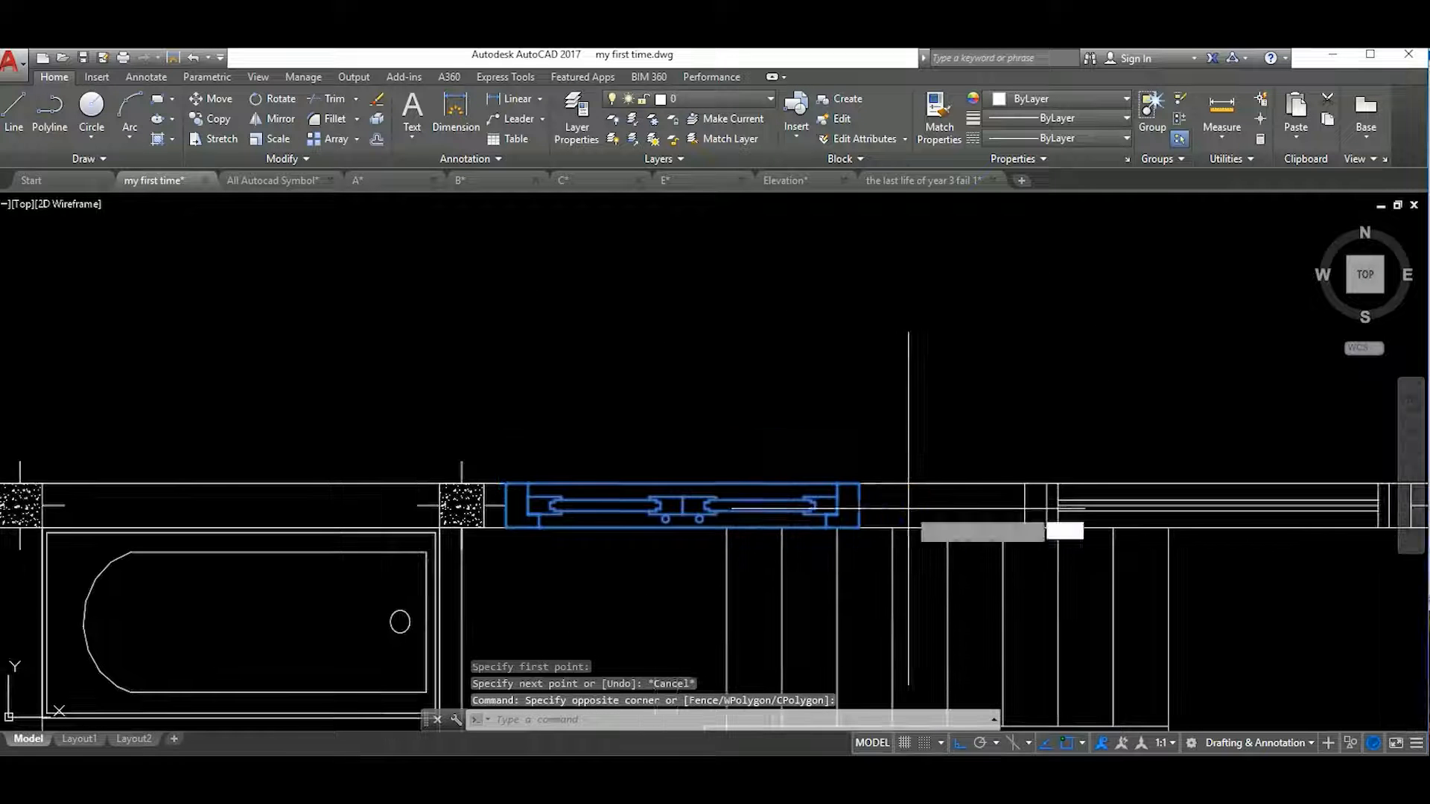
click(910, 511)
scroll(896, 395, down, 8)
click(990, 416)
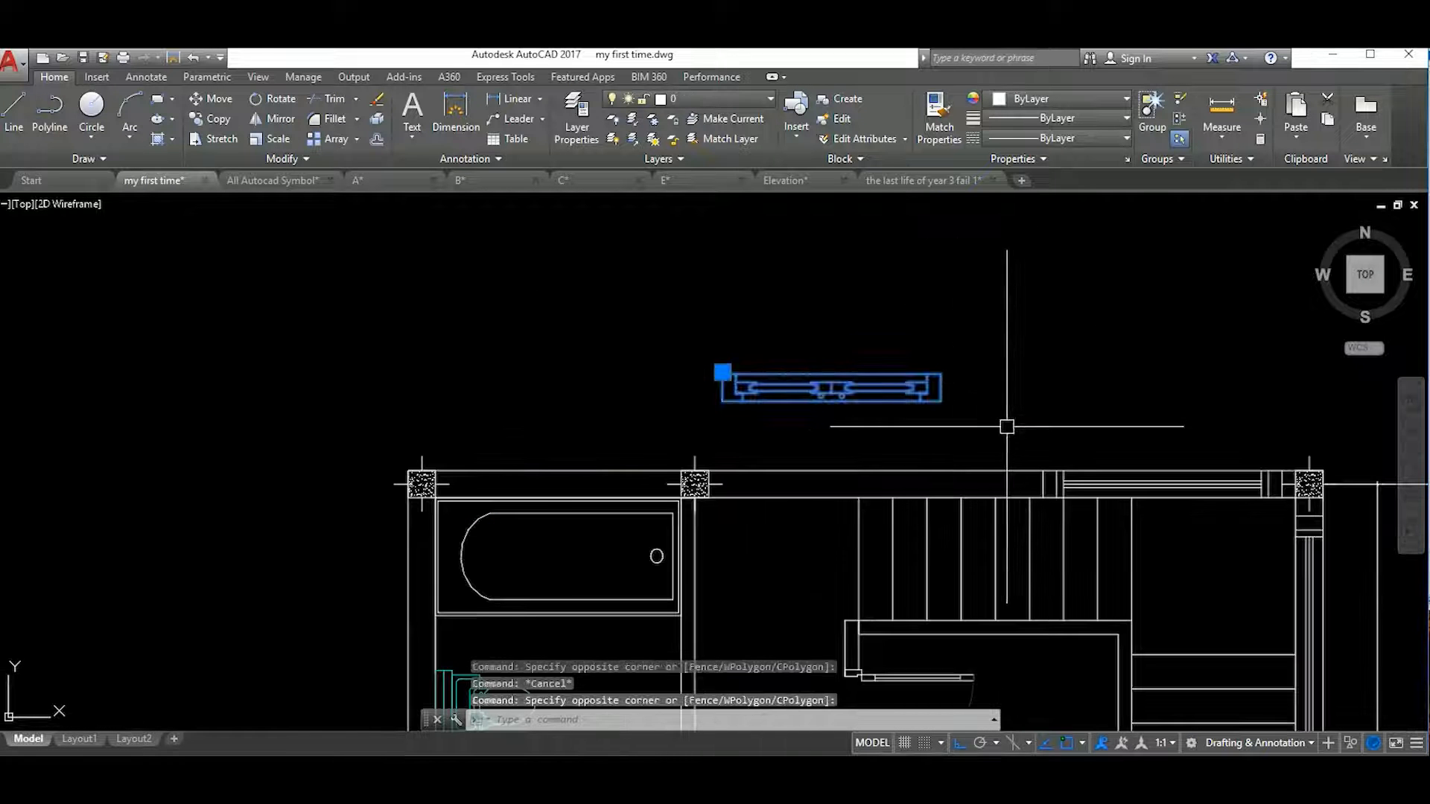
text(x)
key(Return)
scroll(949, 470, up, 4)
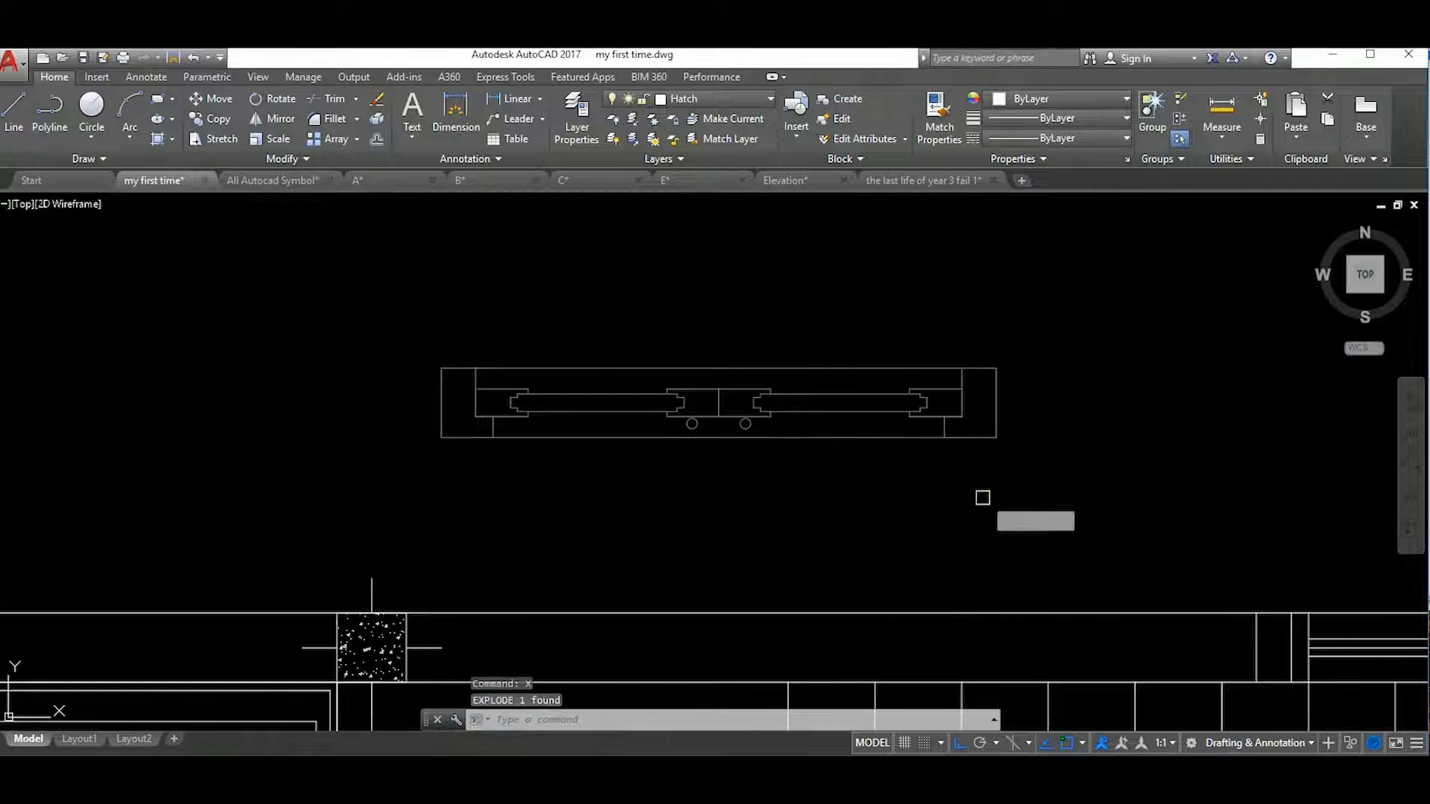
Shorten the exploded window by stretching both of its ends inward by 300 each
key(Return)
click(1096, 352)
click(857, 505)
text(00)
key(Return)
middle_drag(843, 475, 1056, 485)
text(s)
key(Return)
click(824, 521)
click(638, 344)
key(Return)
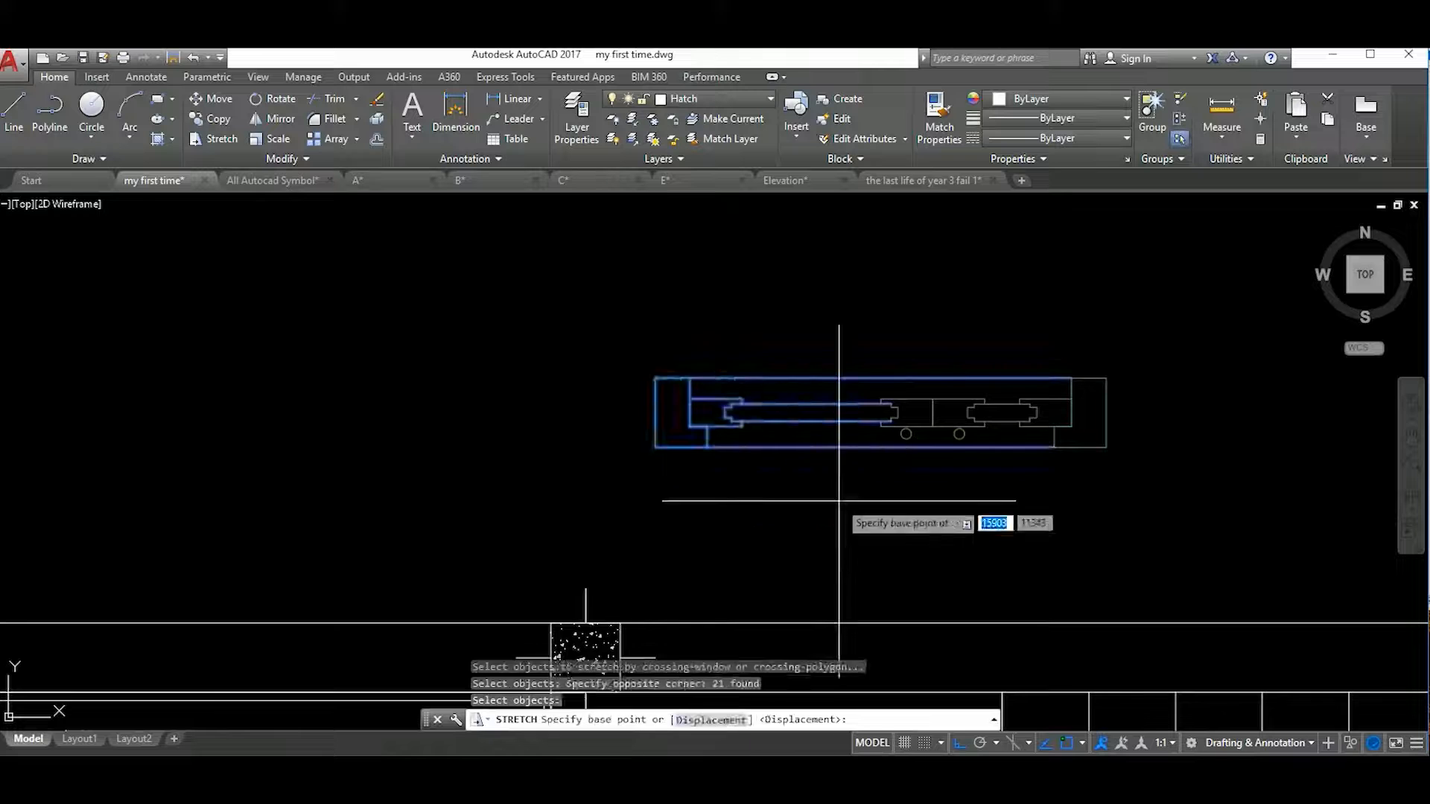
text(00)
key(Return)
scroll(844, 508, down, 3)
Make a block named dsdsadsd from all parts of the shortened window
click(767, 425)
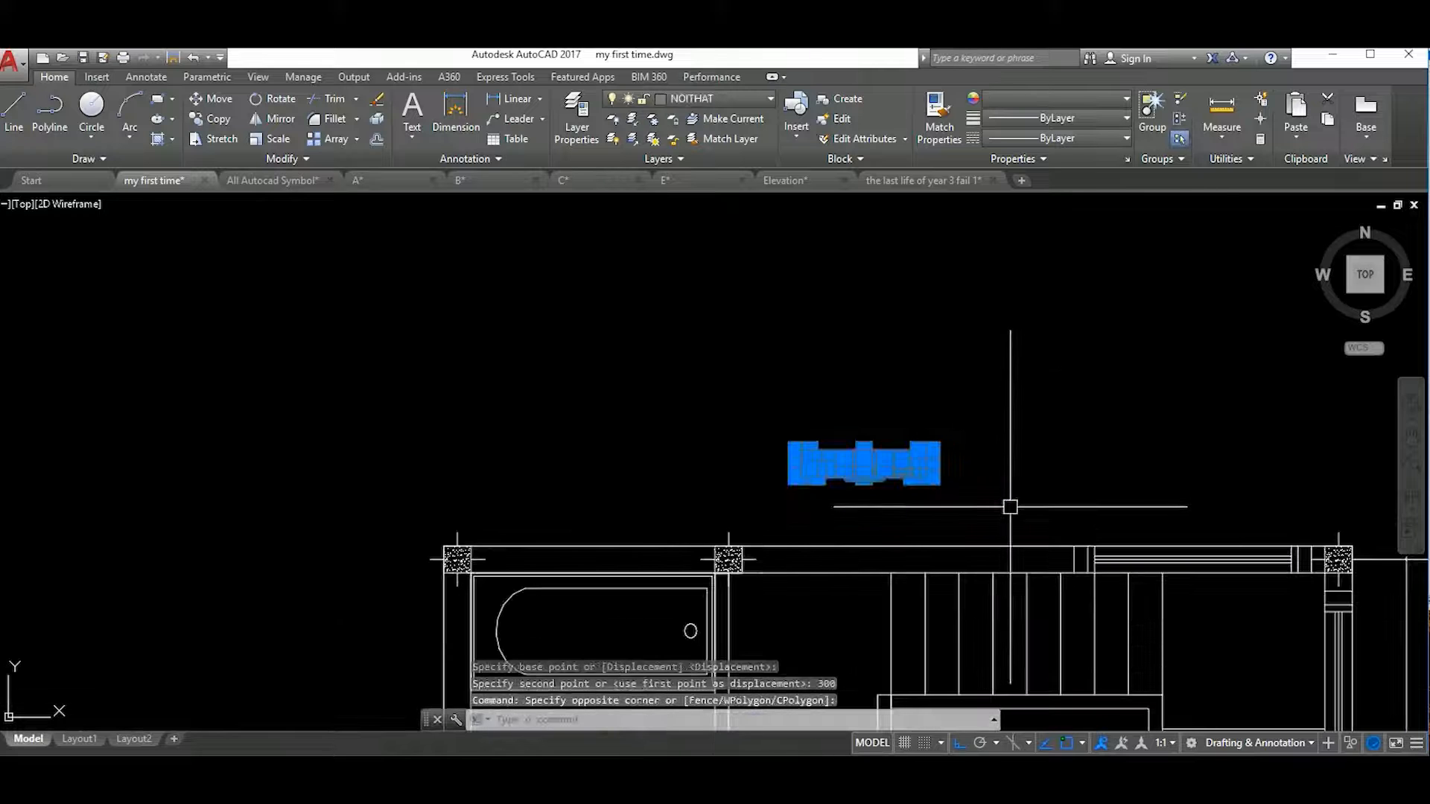
click(1008, 501)
text(b)
key(Return)
text(dsdsadsd)
Move the shortened window block back into the second plan's upper wall, between the bathroom column and the stairs
click(850, 476)
text(m)
key(Return)
click(929, 475)
key(Return)
scroll(837, 479, up, 2)
click(733, 414)
scroll(733, 414, down, 3)
scroll(650, 456, up, 3)
click(649, 456)
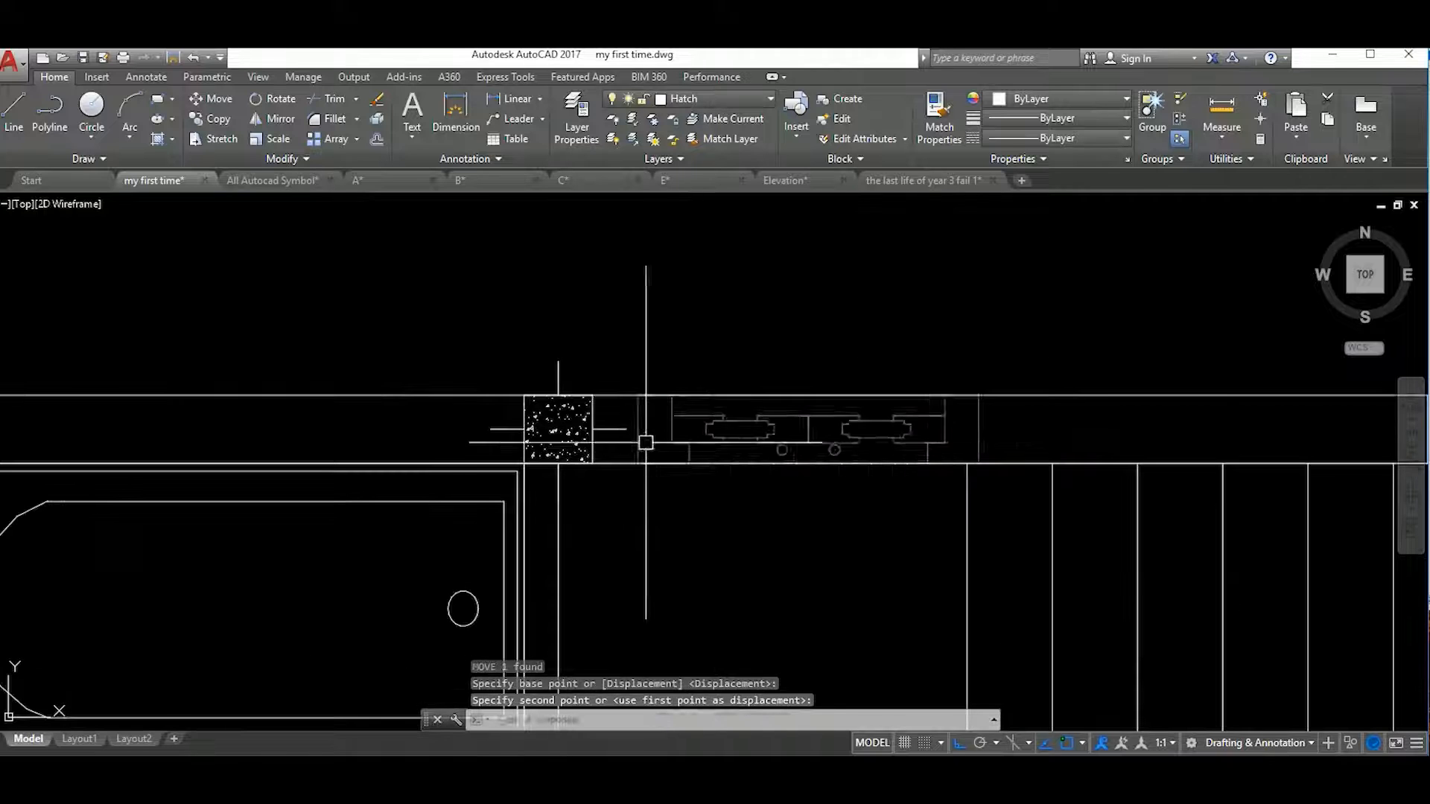
Shift the window block along the upper wall to line up with the start of the stairs
text(m)
key(Return)
scroll(958, 463, up, 3)
click(951, 437)
scroll(950, 437, down, 4)
click(953, 446)
Hatch the second plan's upper, left and right outer walls and the wall between the bedrooms with ANSI31 at scale 300
scroll(953, 447, up, 2)
scroll(844, 455, down, 3)
scroll(844, 455, up, 5)
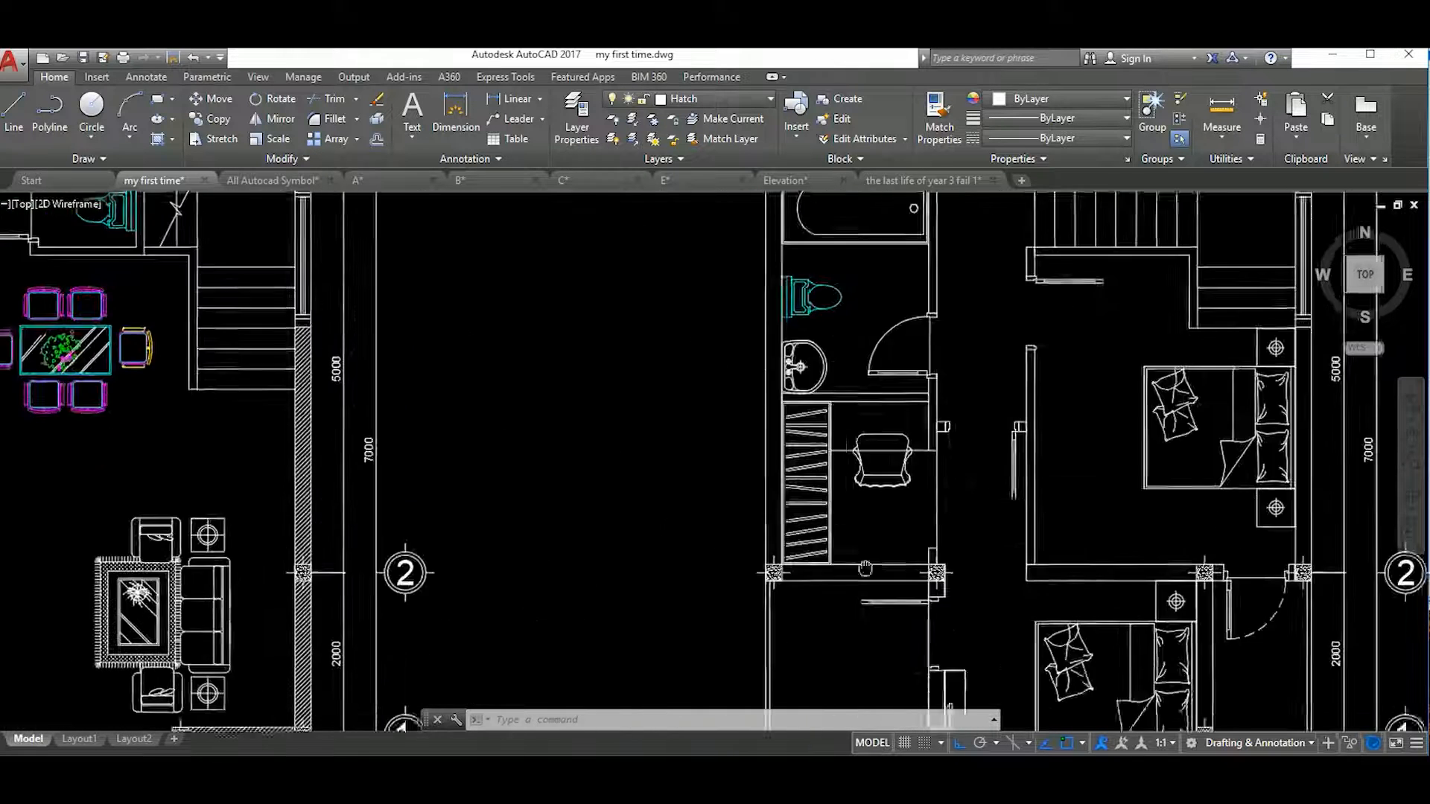
text(h)
key(Return)
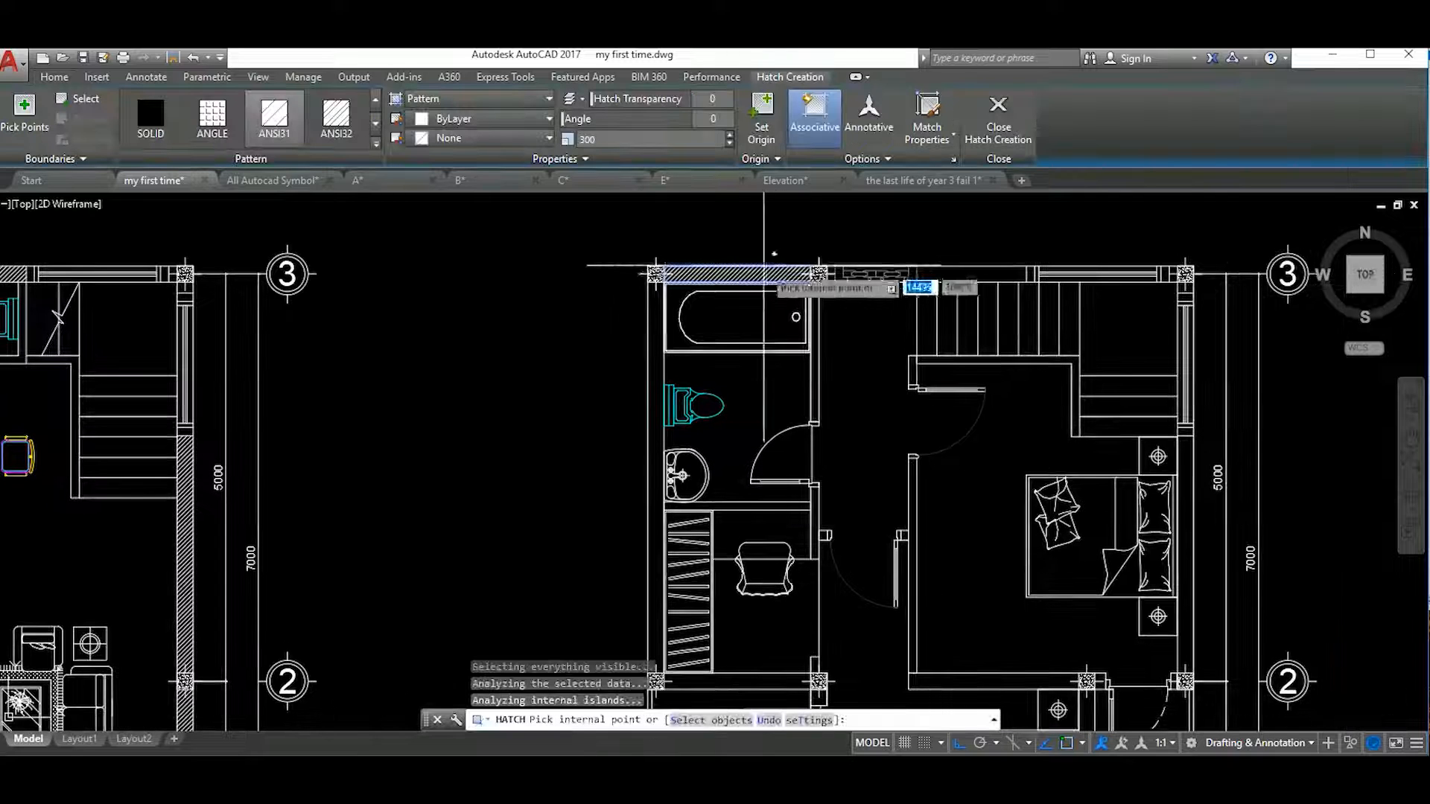
scroll(1117, 358, up, 2)
scroll(1050, 376, down, 4)
scroll(1001, 413, up, 5)
scroll(1058, 430, up, 4)
middle_drag(1058, 430, 825, 424)
scroll(986, 462, down, 5)
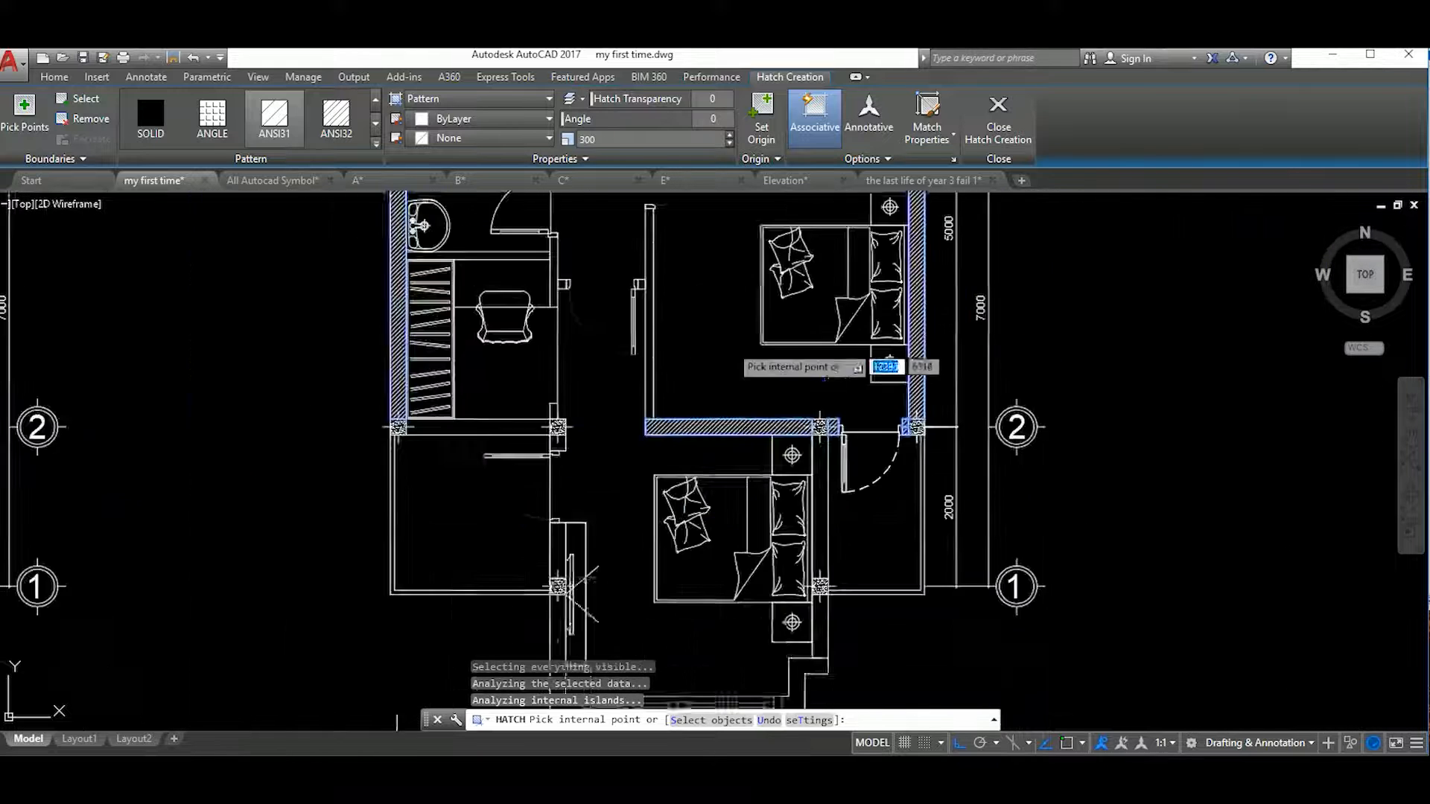
Hatch the second plan's hallway walls and the short wall stubs on both sides of the hallway door
scroll(685, 319, up, 2)
scroll(644, 398, up, 5)
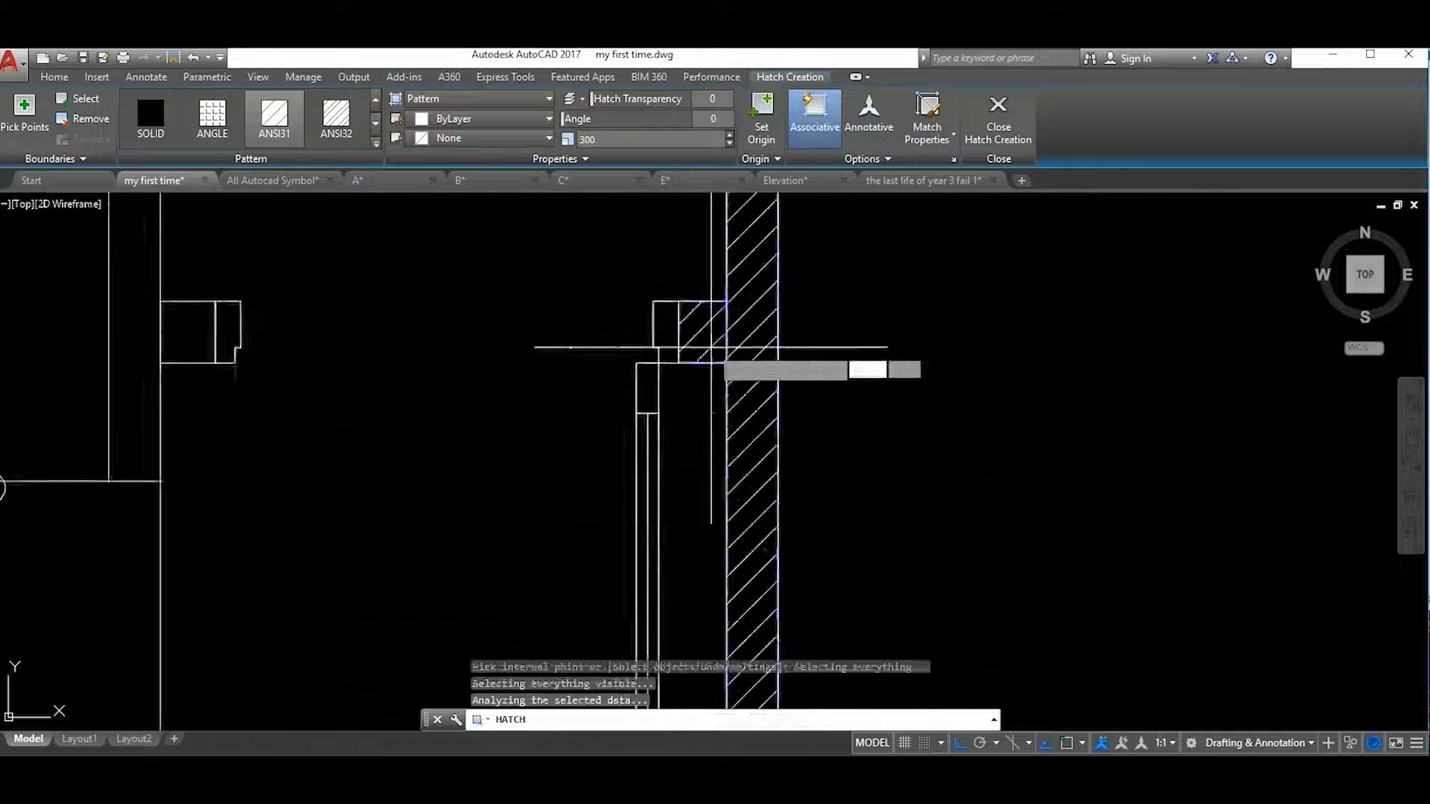
scroll(708, 344, down, 2)
scroll(778, 388, down, 4)
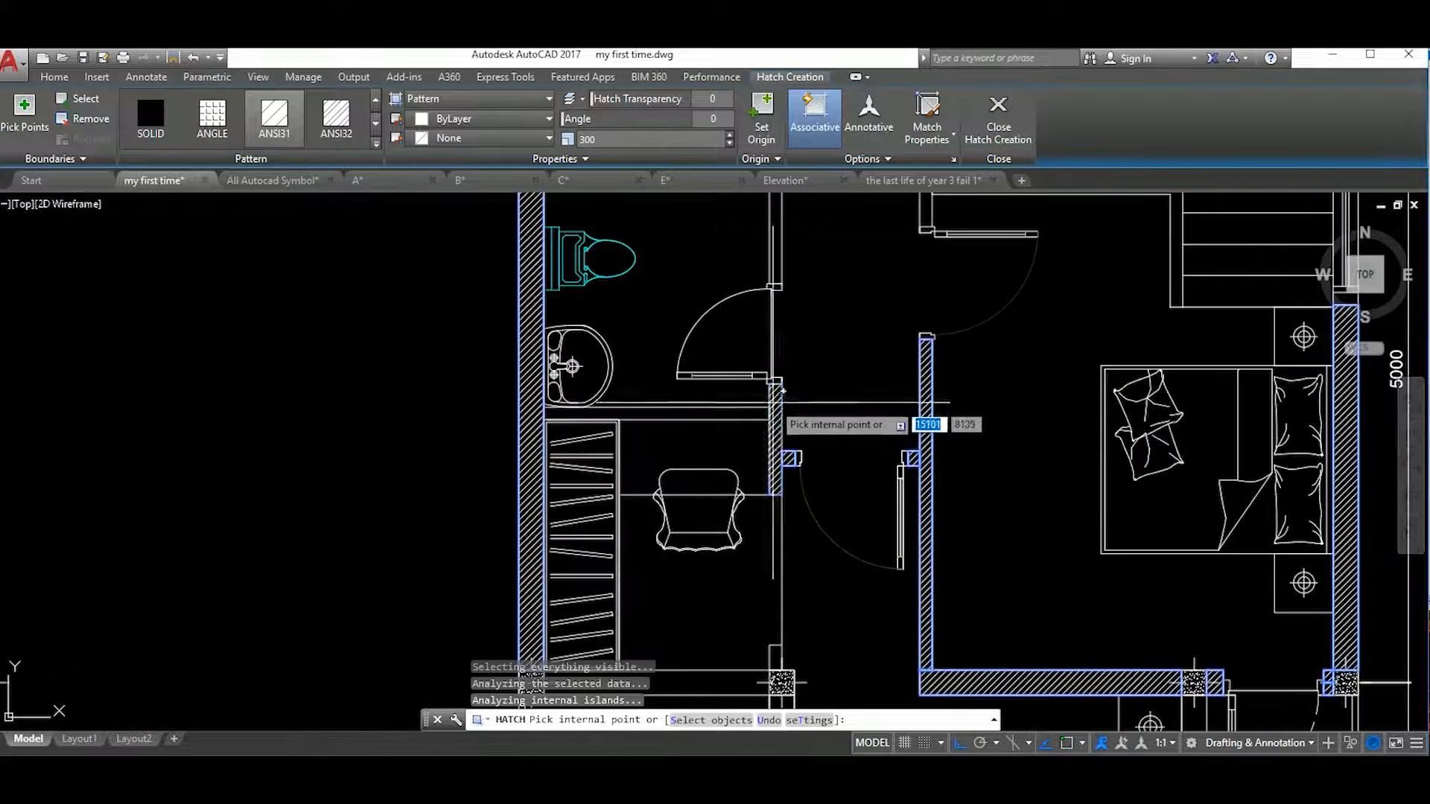
Hatch the second plan's closet wall along axis 2 and the bathroom's inner partitions
scroll(752, 401, down, 4)
scroll(734, 359, up, 5)
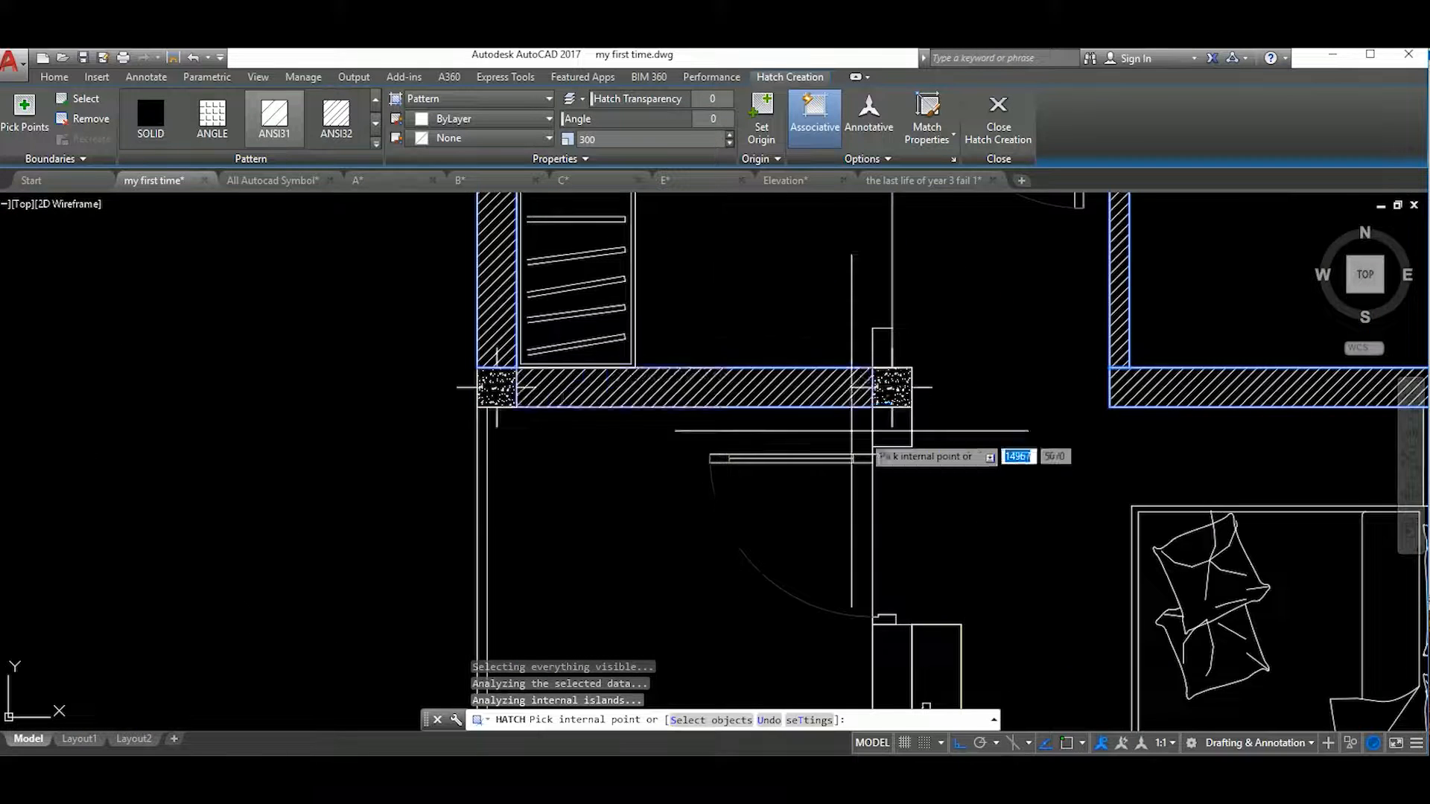
scroll(968, 424, up, 4)
scroll(968, 428, down, 6)
scroll(909, 351, up, 4)
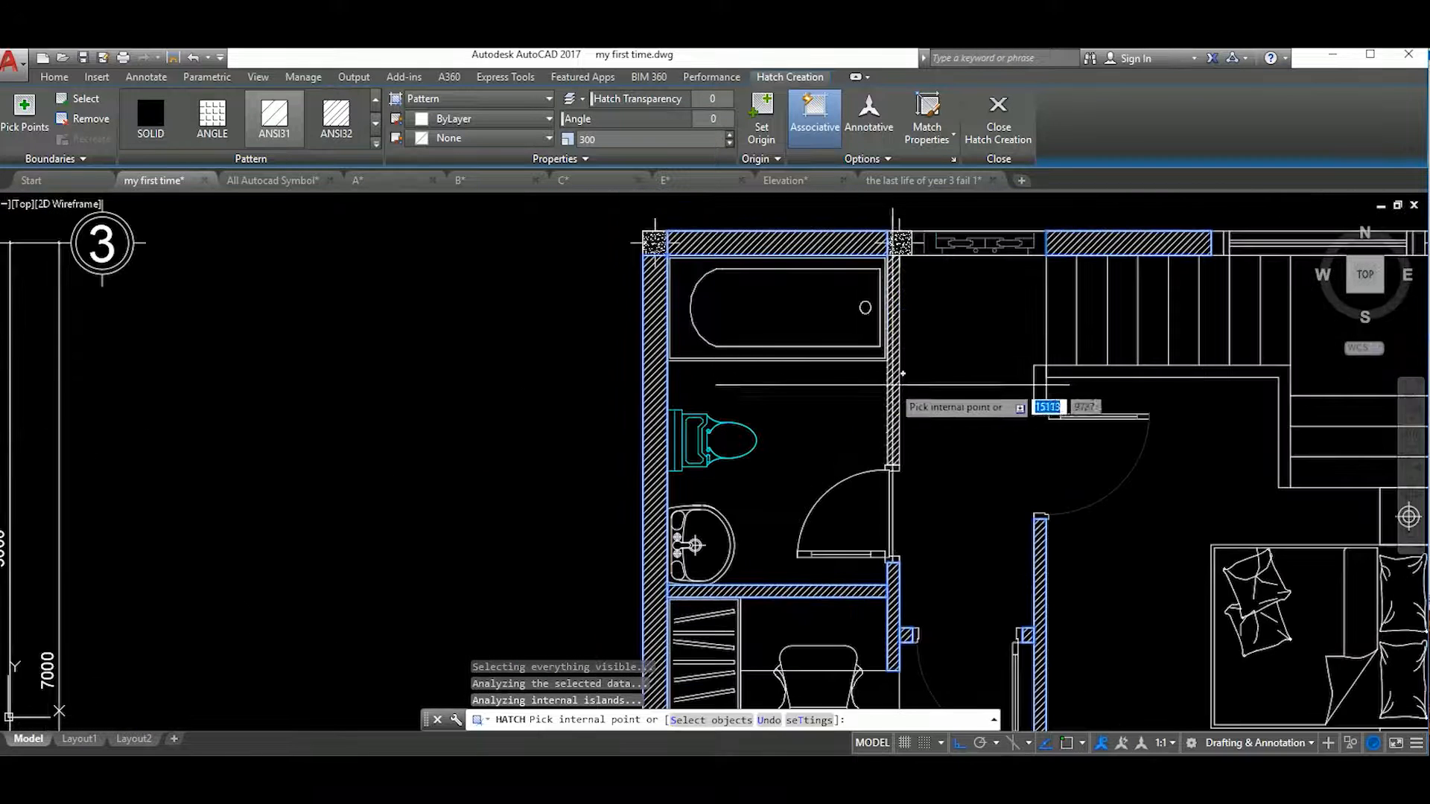
Hatch the wall around the second plan's stairs and the lower bedroom's wall along axis C
scroll(905, 417, down, 3)
scroll(741, 388, up, 6)
scroll(856, 388, down, 5)
scroll(875, 562, up, 6)
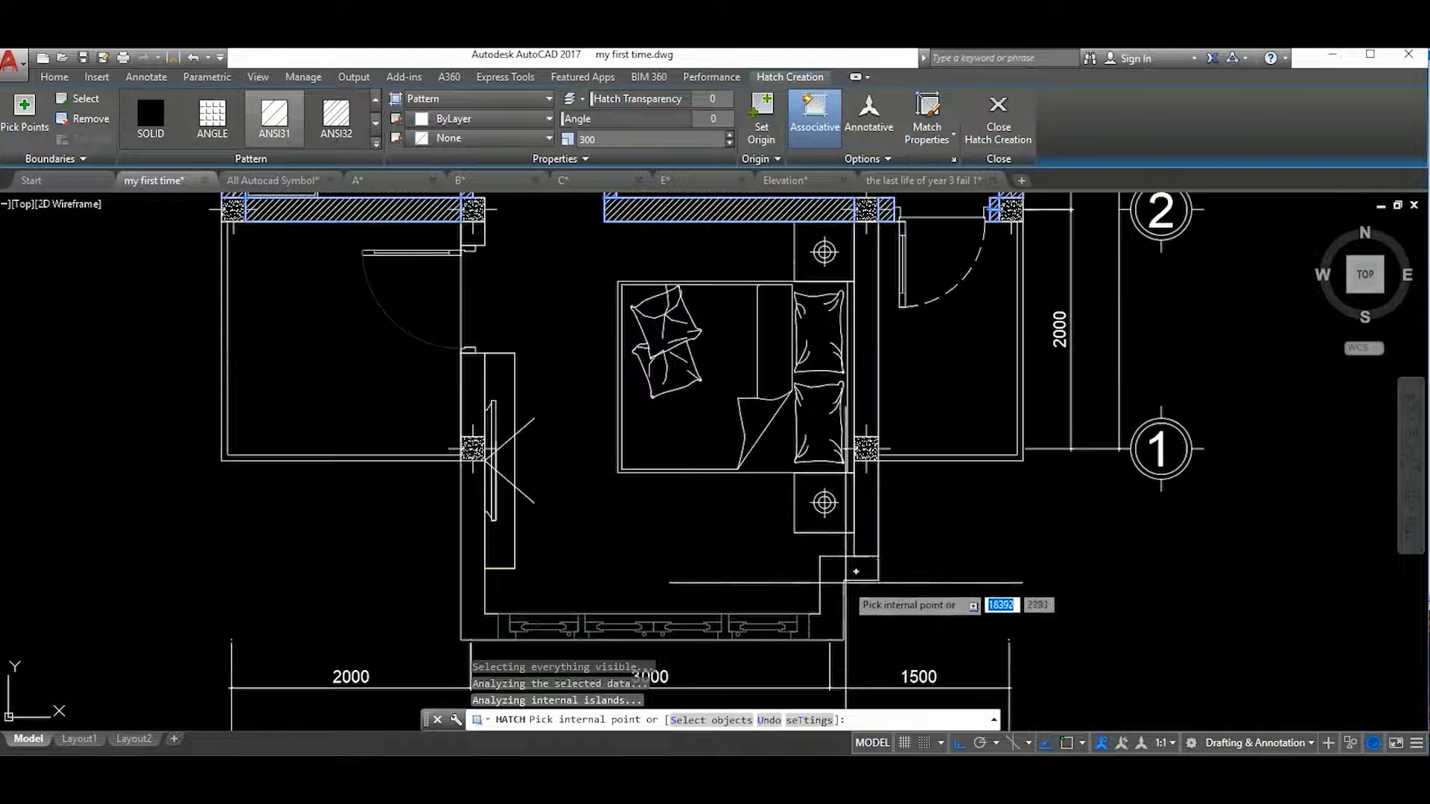
scroll(905, 469, down, 5)
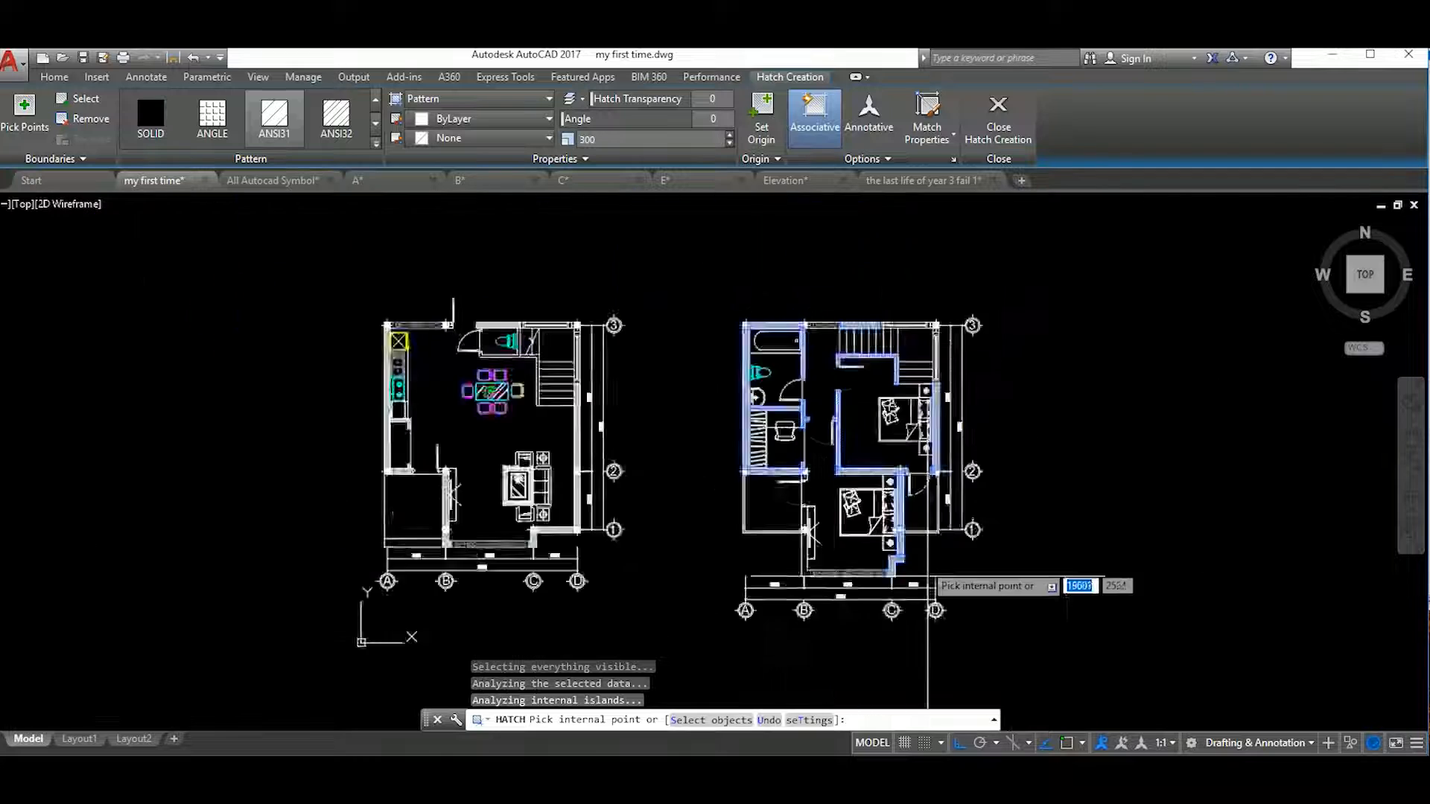
Hatch the second plan's lower bedroom wall along axis B and finish the hatch
scroll(817, 531, up, 5)
scroll(827, 477, down, 3)
scroll(857, 350, up, 6)
middle_drag(872, 317, 887, 435)
scroll(887, 436, down, 5)
key(Escape)
scroll(775, 494, up, 3)
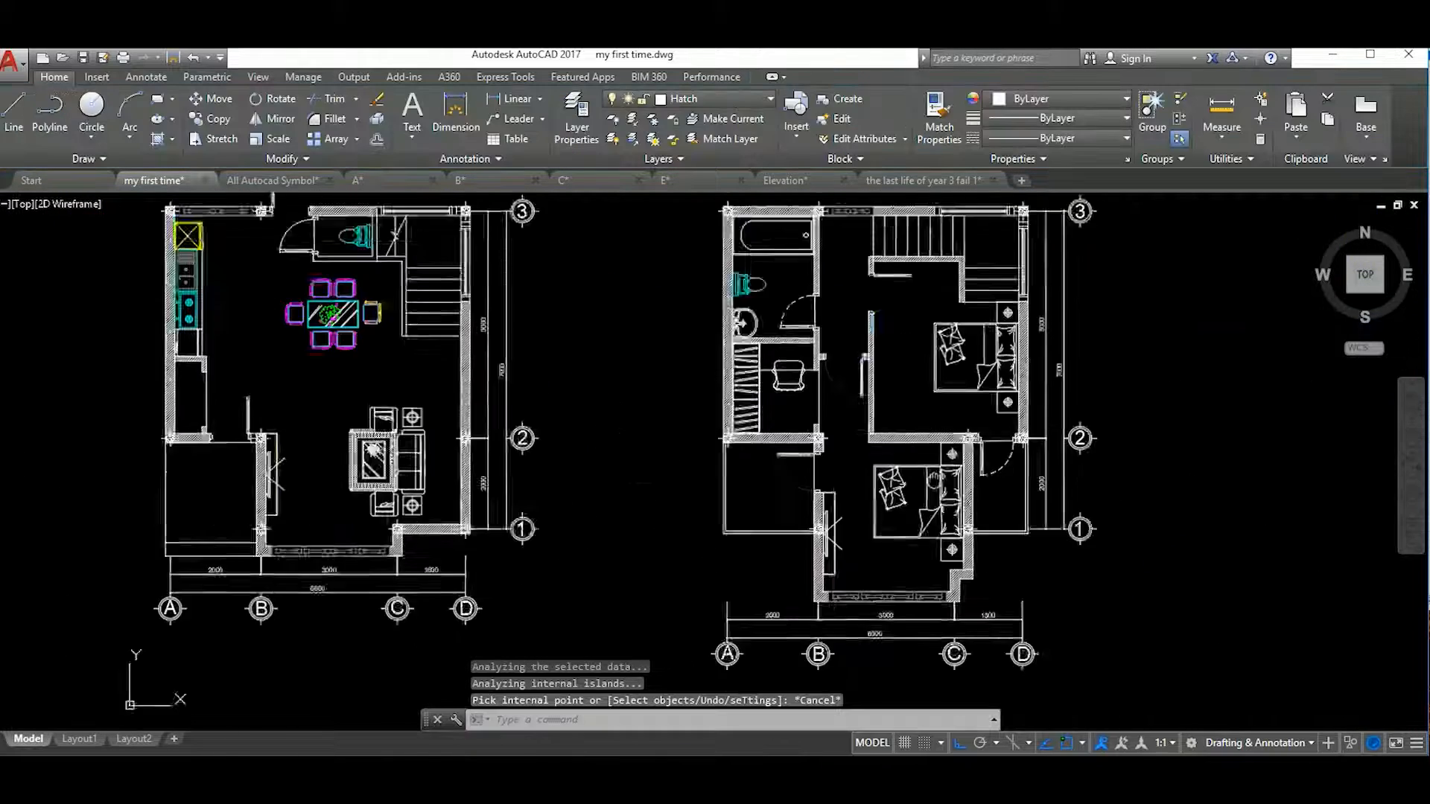
Start a hatch with the ANSI37 pattern and fill the second plan's balcony between axes A and B
scroll(754, 451, down, 3)
scroll(754, 451, up, 3)
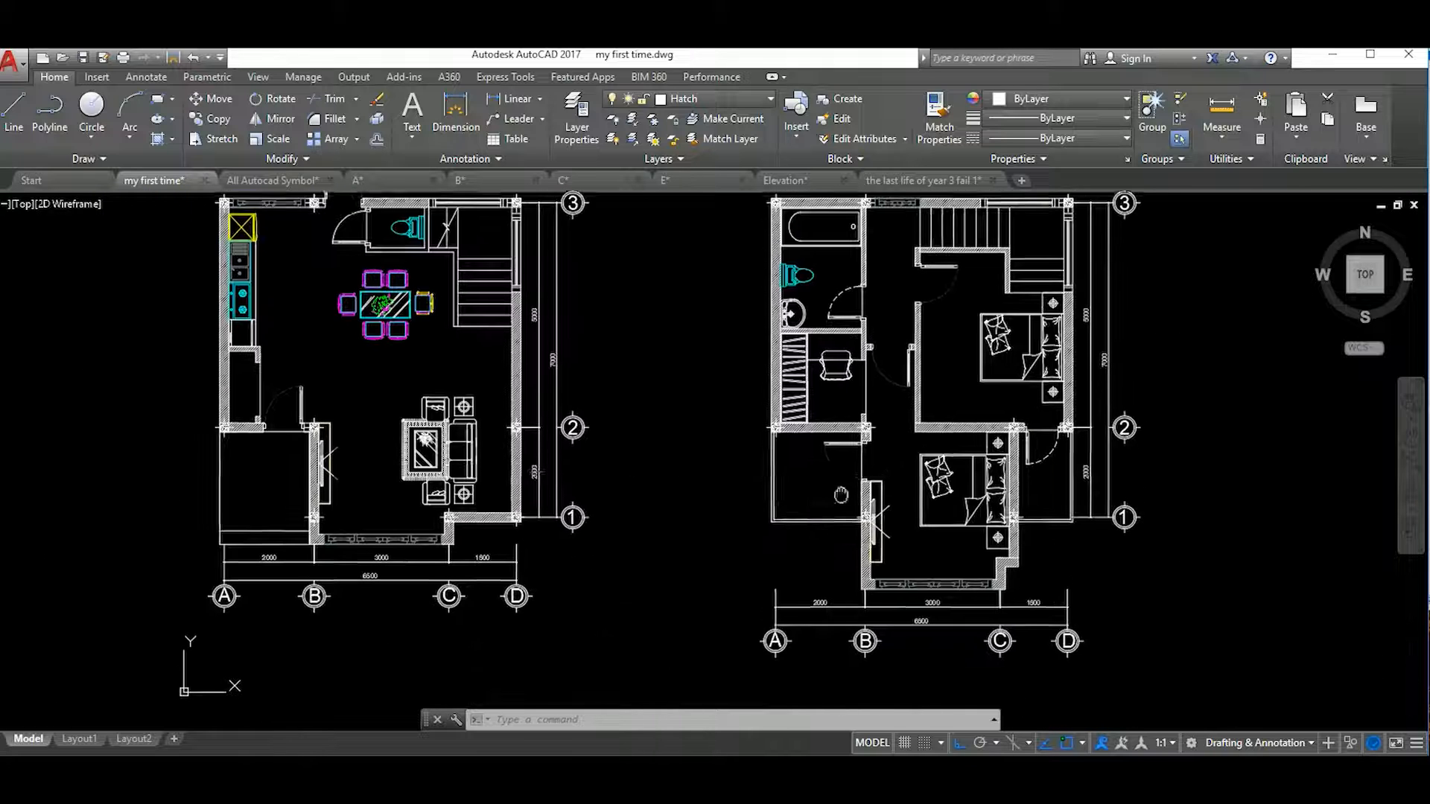
text(h)
key(Return)
click(375, 141)
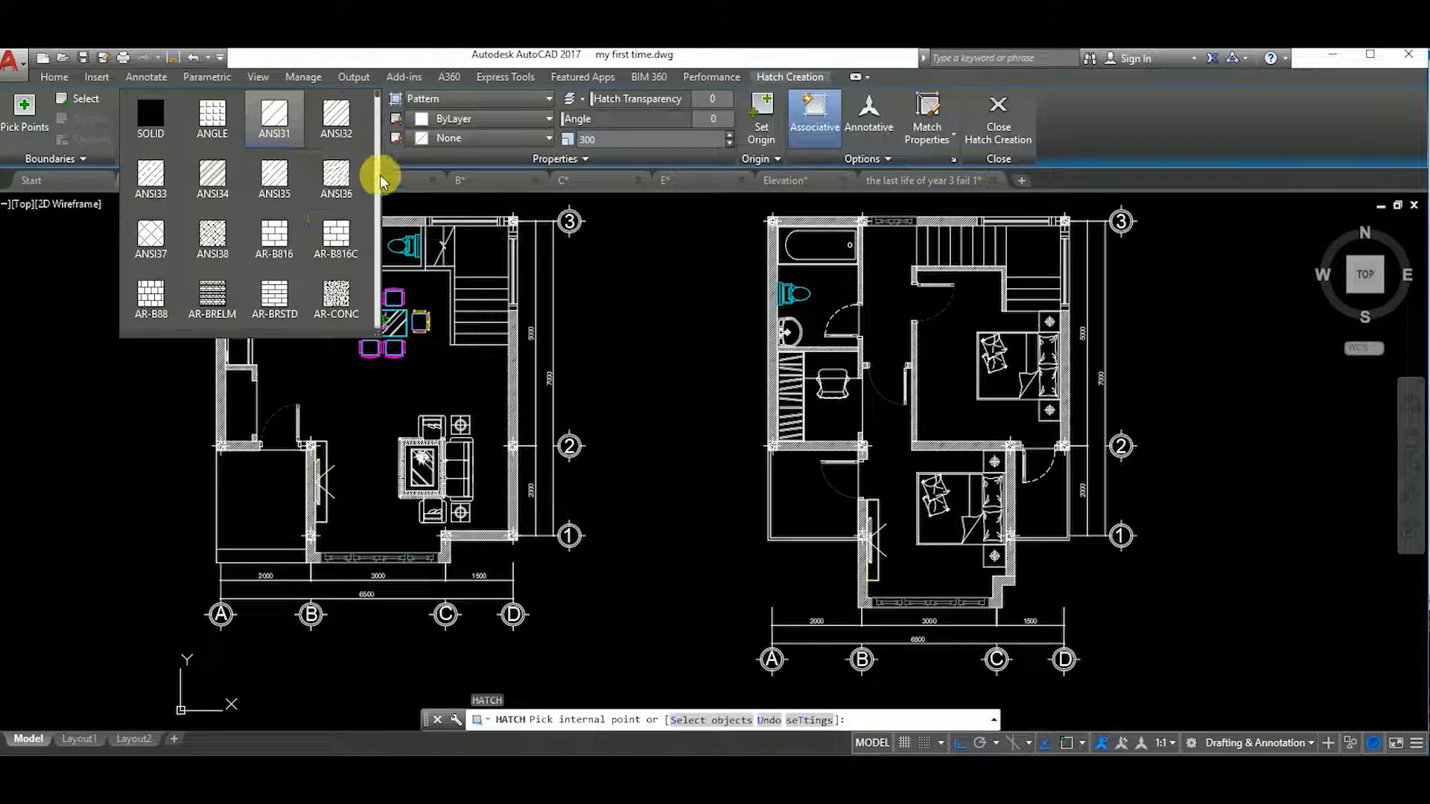
scroll(320, 223, down, 2)
scroll(308, 235, down, 10)
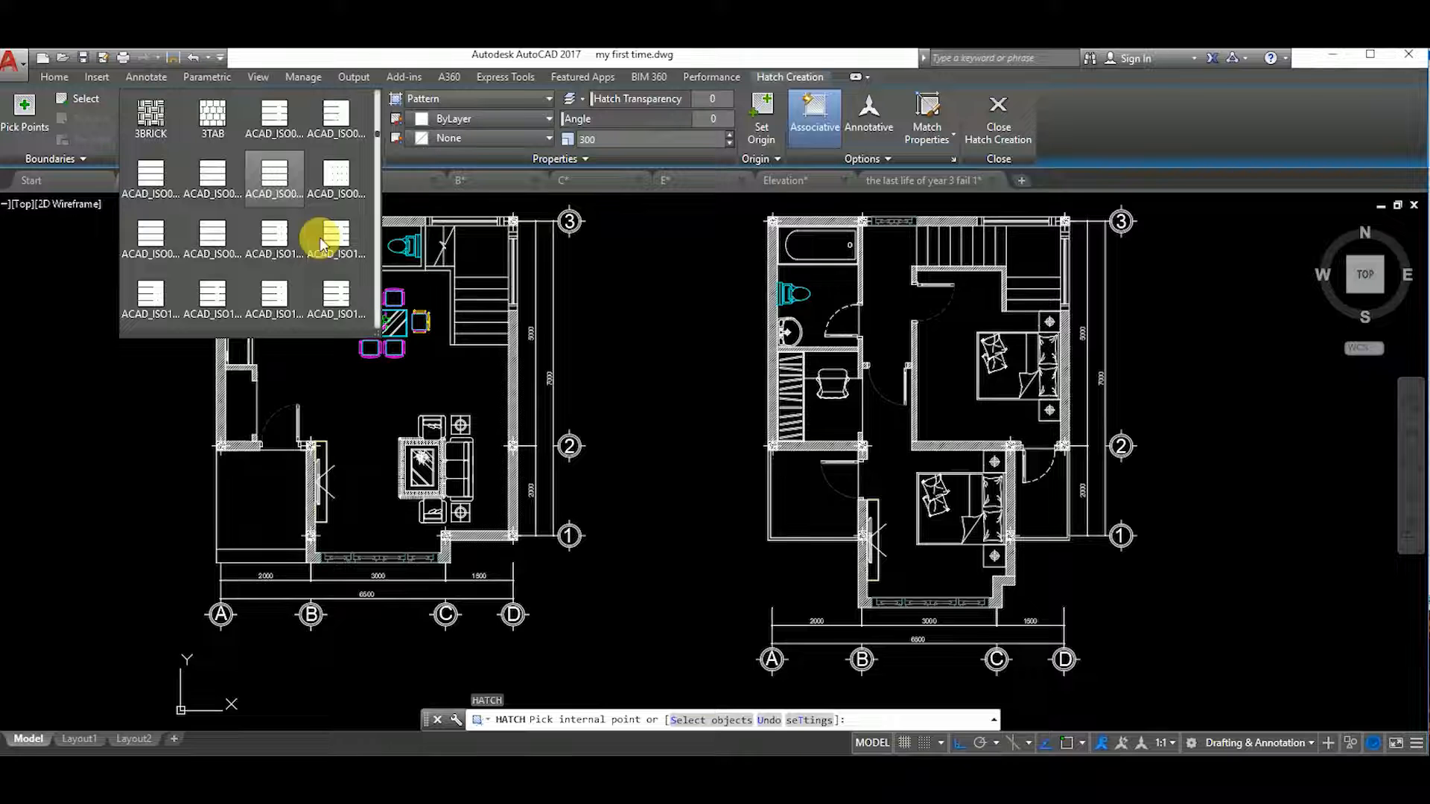
scroll(323, 244, down, 4)
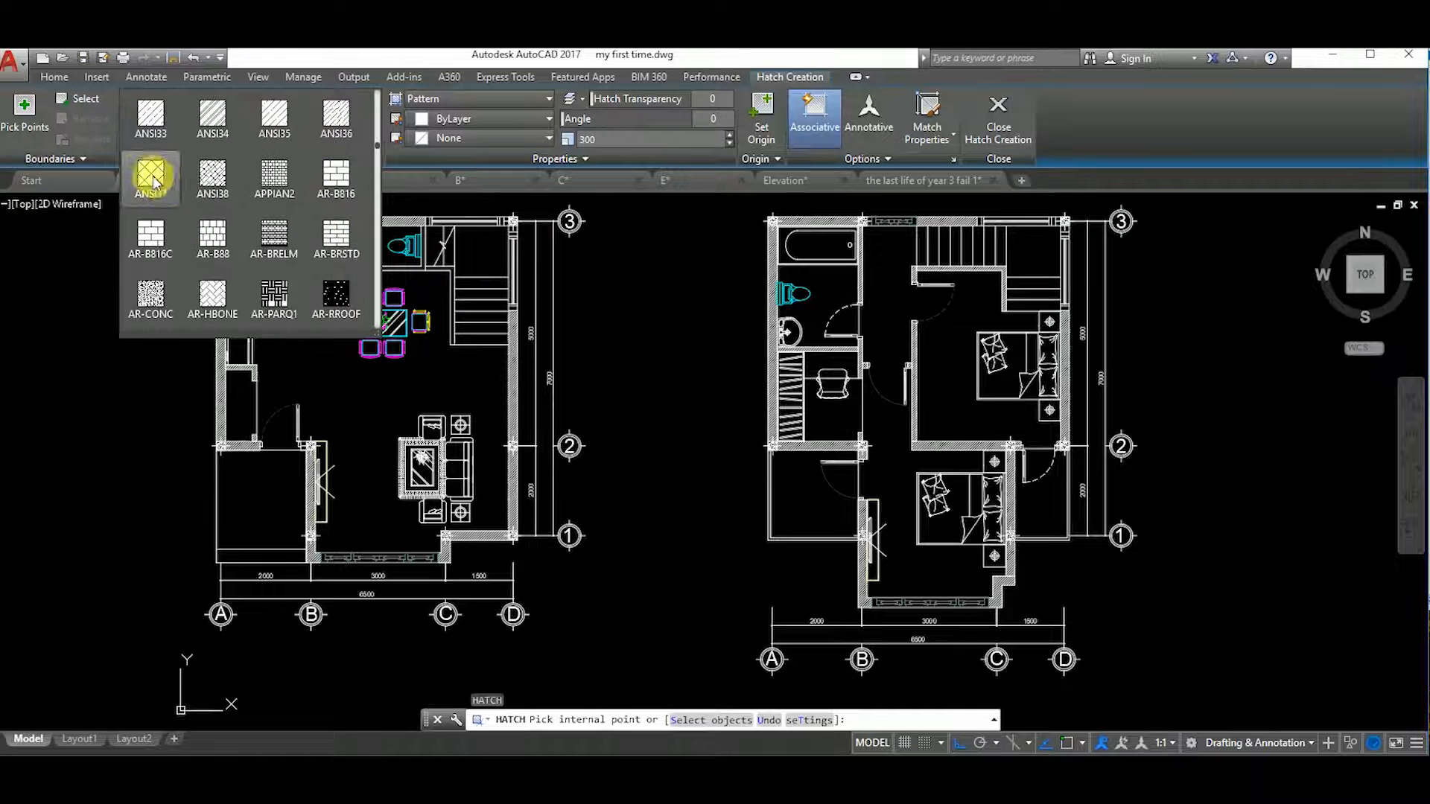
scroll(270, 207, down, 2)
scroll(160, 186, up, 2)
click(155, 181)
scroll(833, 504, up, 6)
click(831, 501)
click(832, 501)
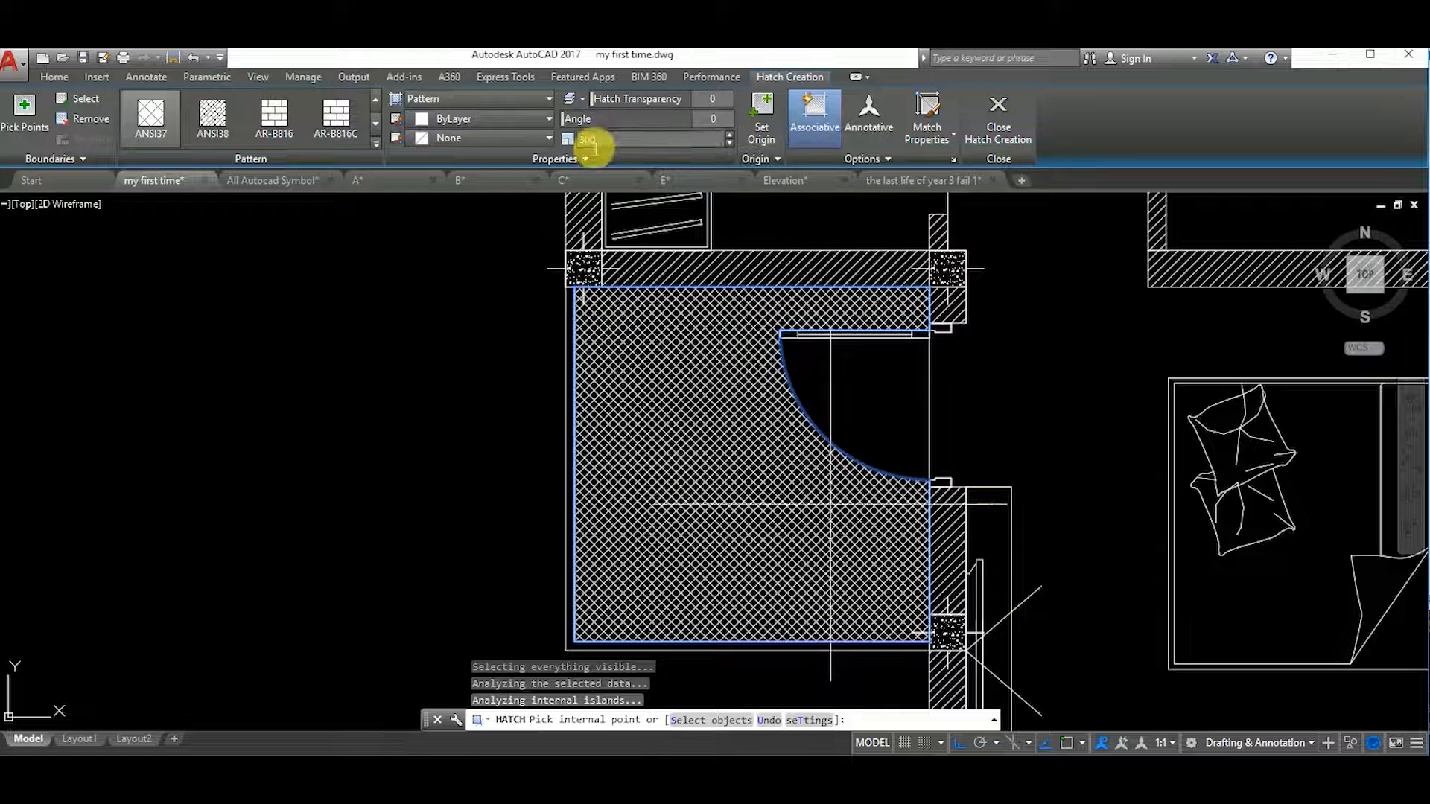
Try a scale of 500 on the balcony's ANSI37 hatch and settle on a scale of 1000
text(500)
key(Return)
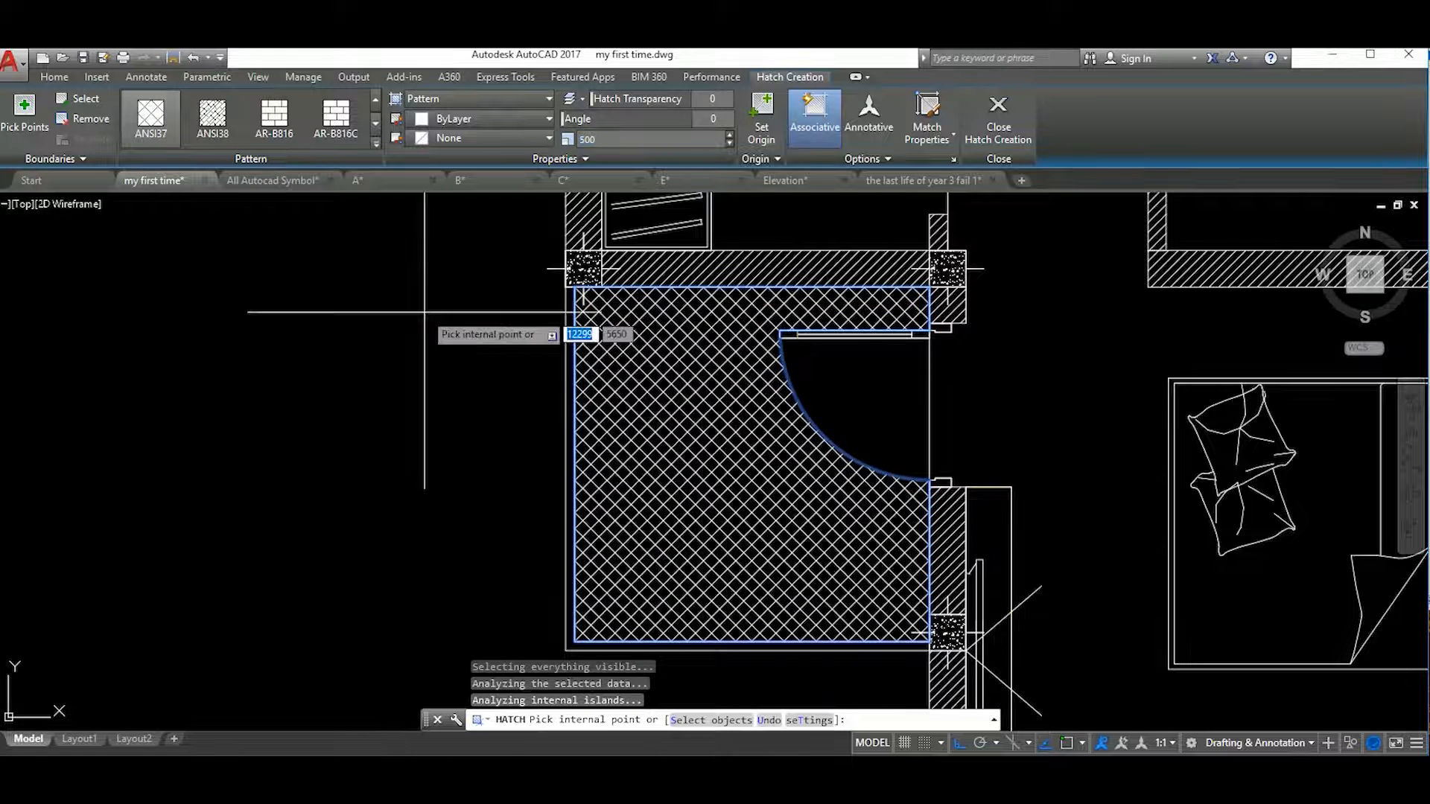
scroll(673, 415, down, 5)
drag(601, 139, 562, 137)
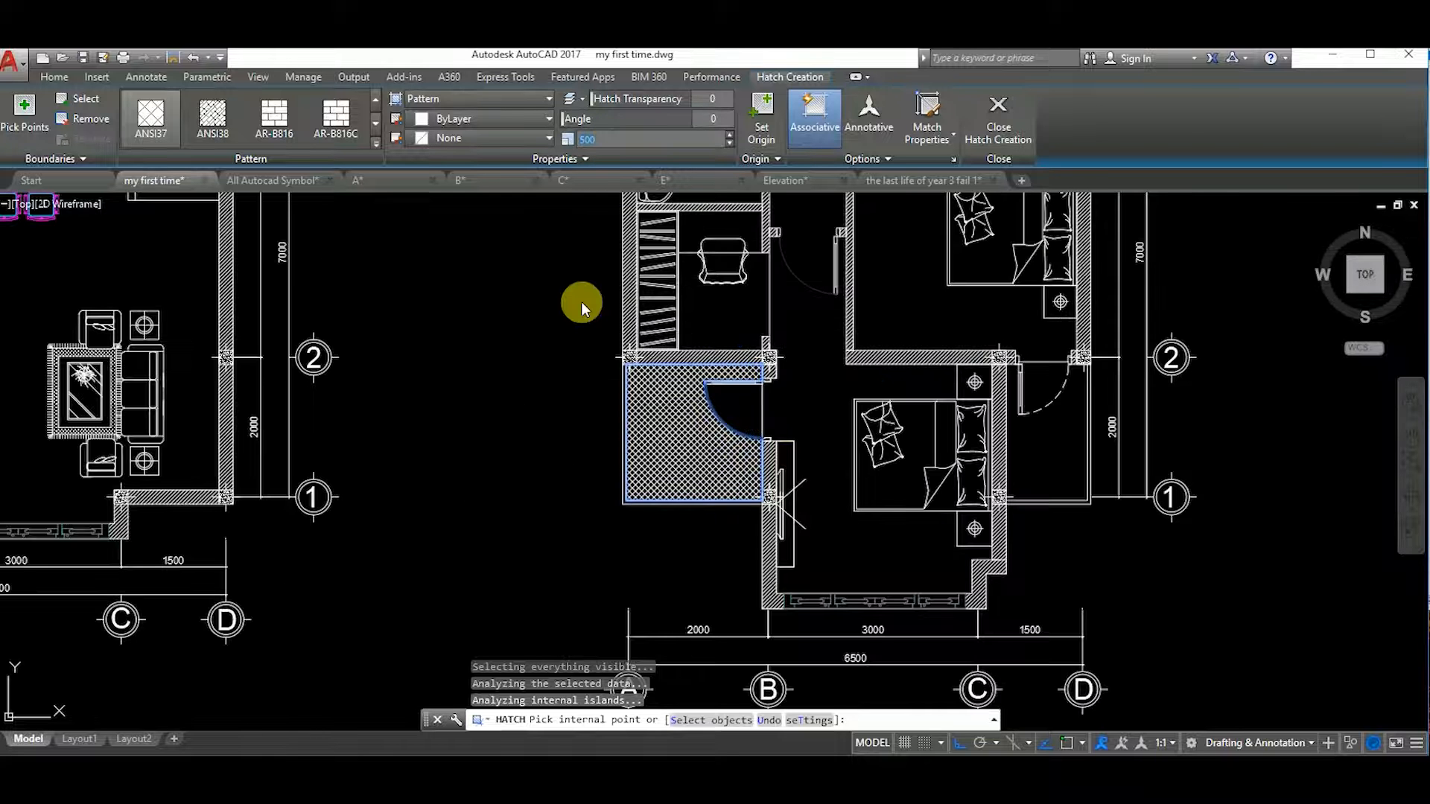
text(19)
key(BackSpace)
text(000)
key(Return)
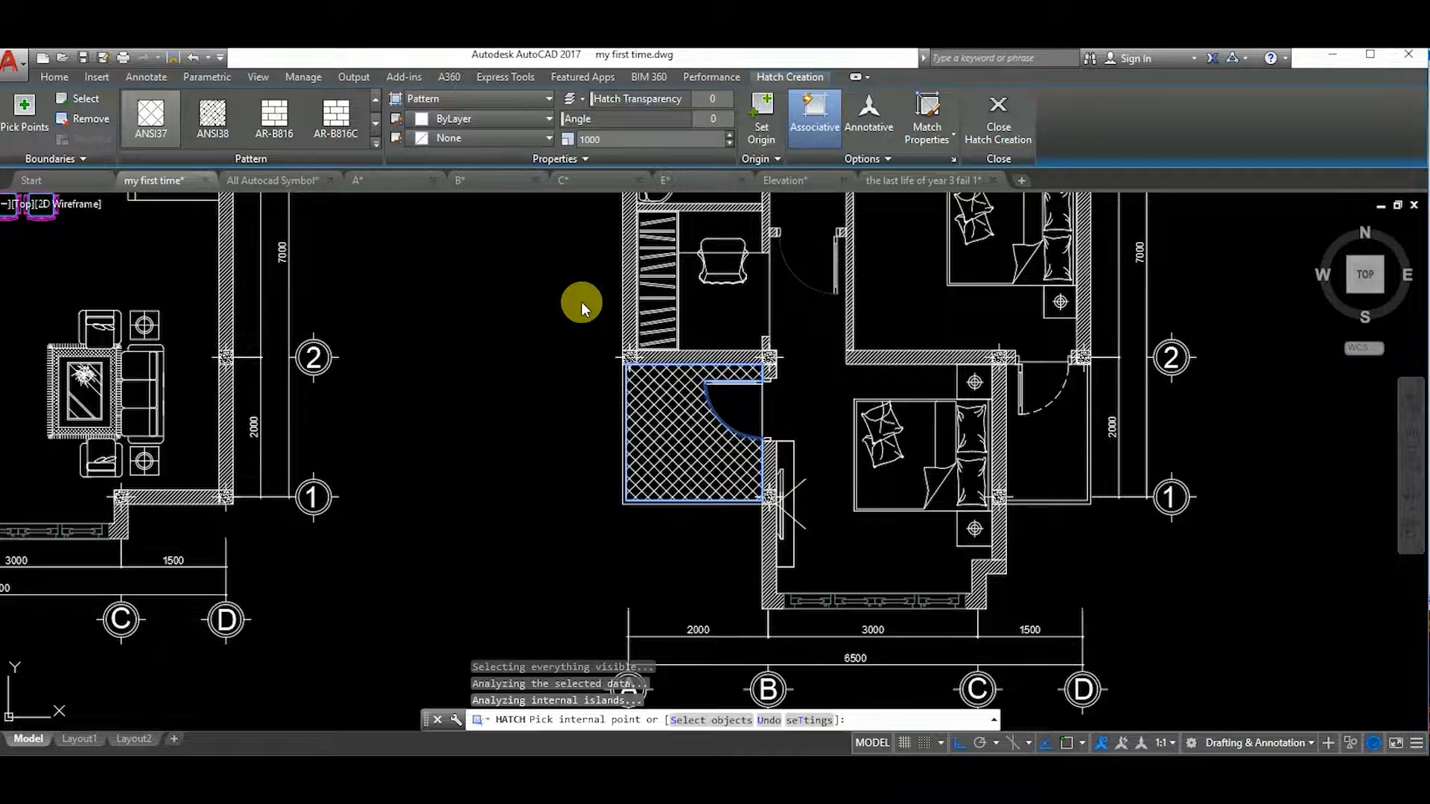
Hatch the second plan's bathroom floor, and try filling the balcony between axes C and D, undoing that fill
scroll(689, 325, down, 5)
scroll(689, 326, up, 6)
click(713, 366)
scroll(722, 349, down, 5)
scroll(763, 373, up, 6)
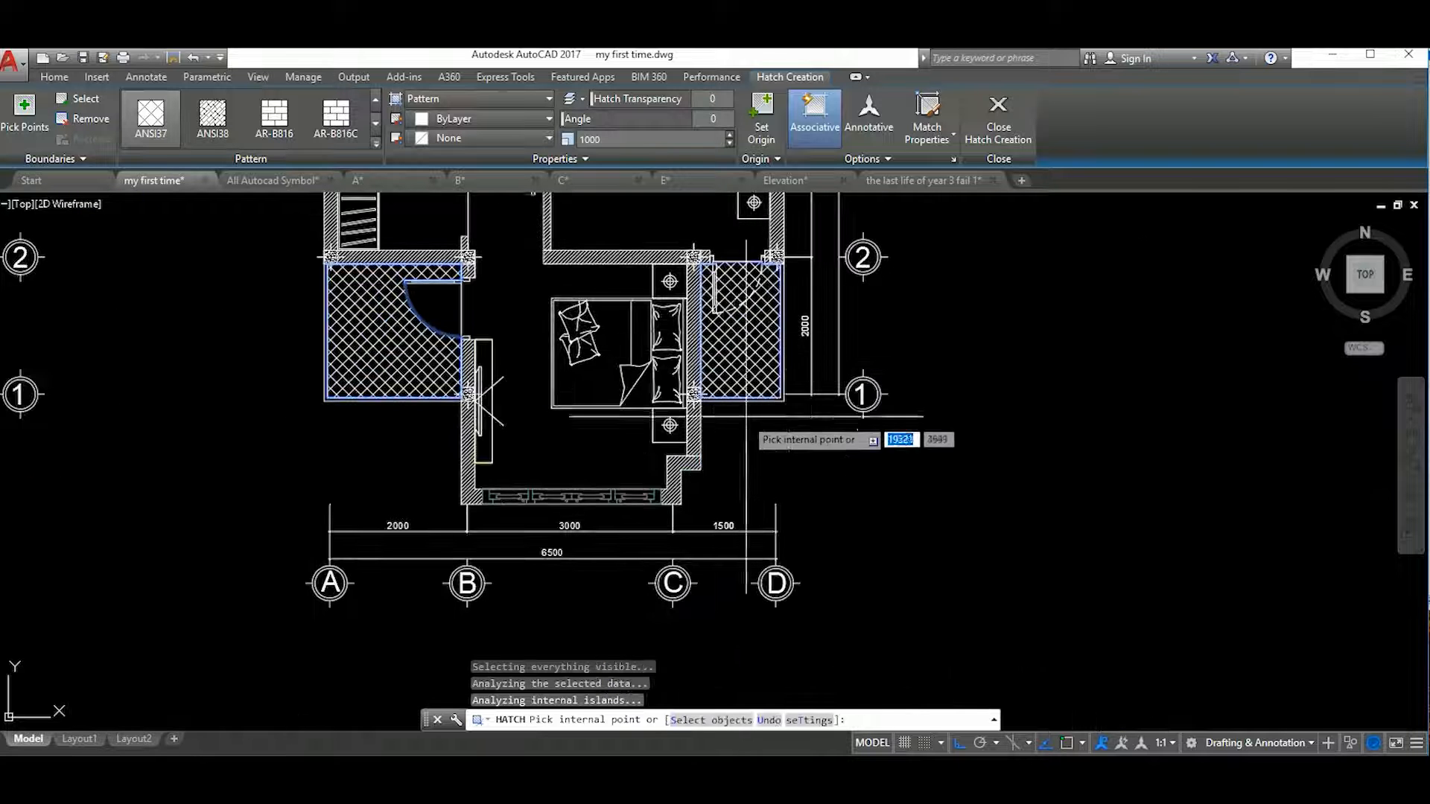
key(ctrl+z)
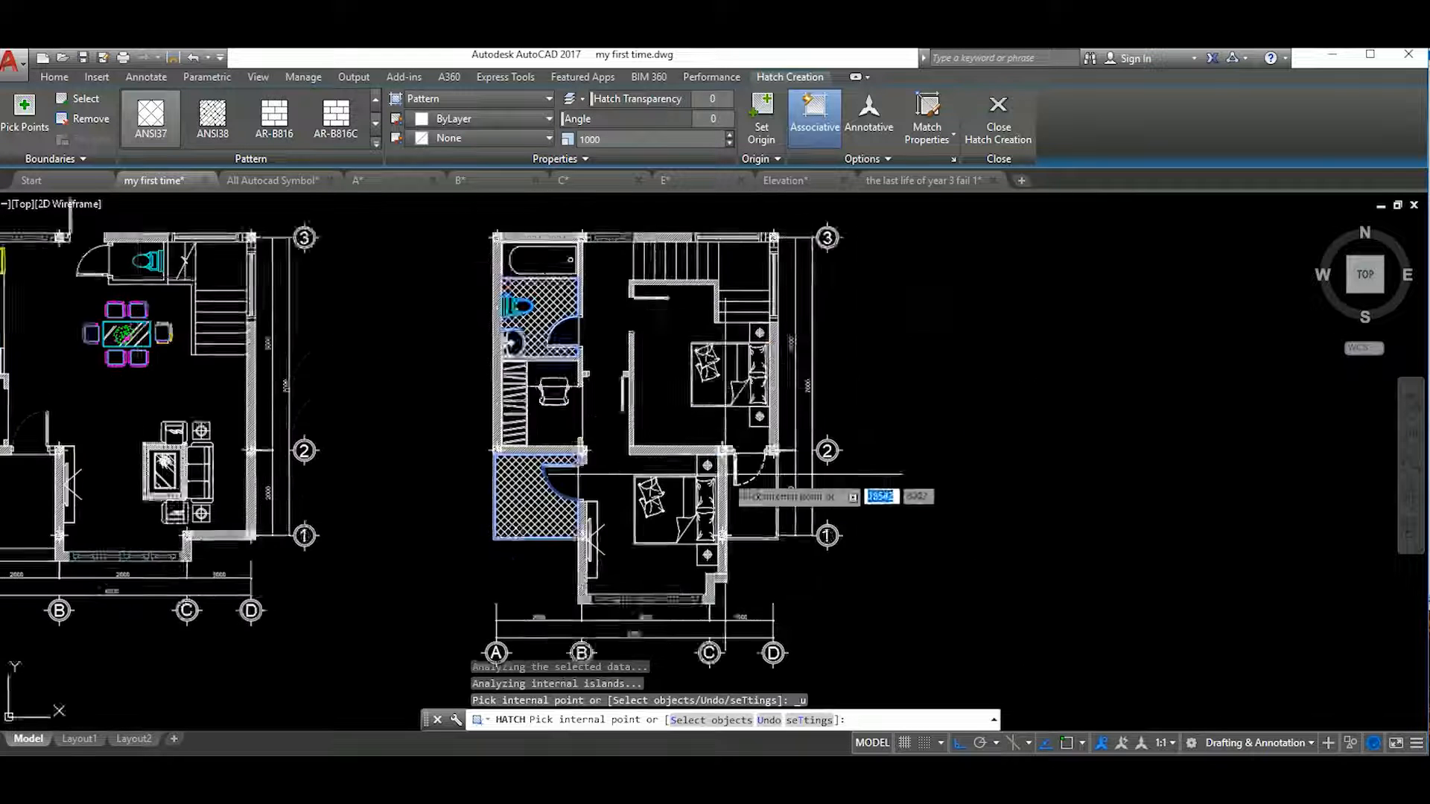
Add the first plan's toilet floor to the ANSI37 hatch and finish the hatch
scroll(607, 379, down, 5)
scroll(864, 405, up, 3)
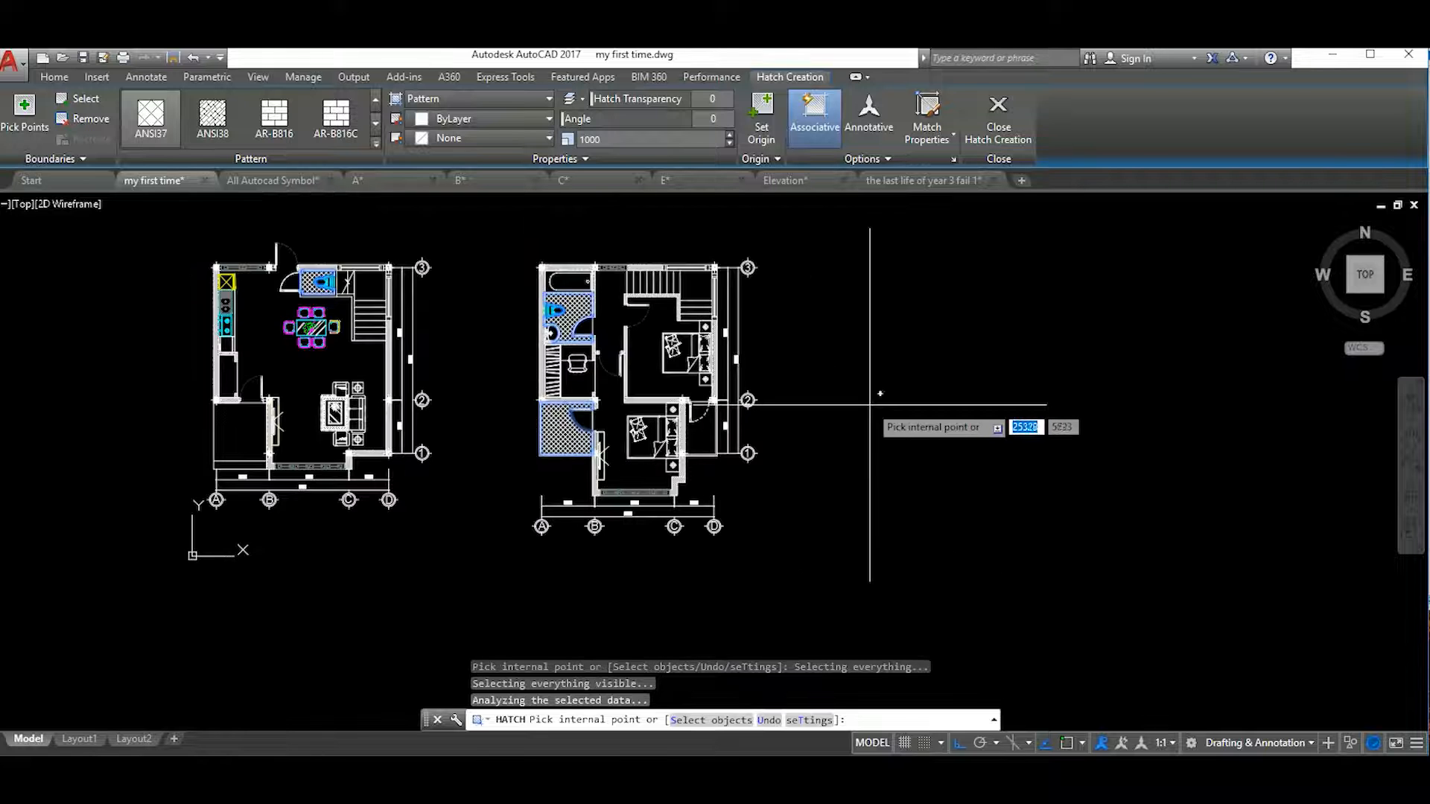
key(Escape)
Draw a rectangle from the axis C wall corner to the opposite inner corner of the second plan's balcony
scroll(869, 404, up, 10)
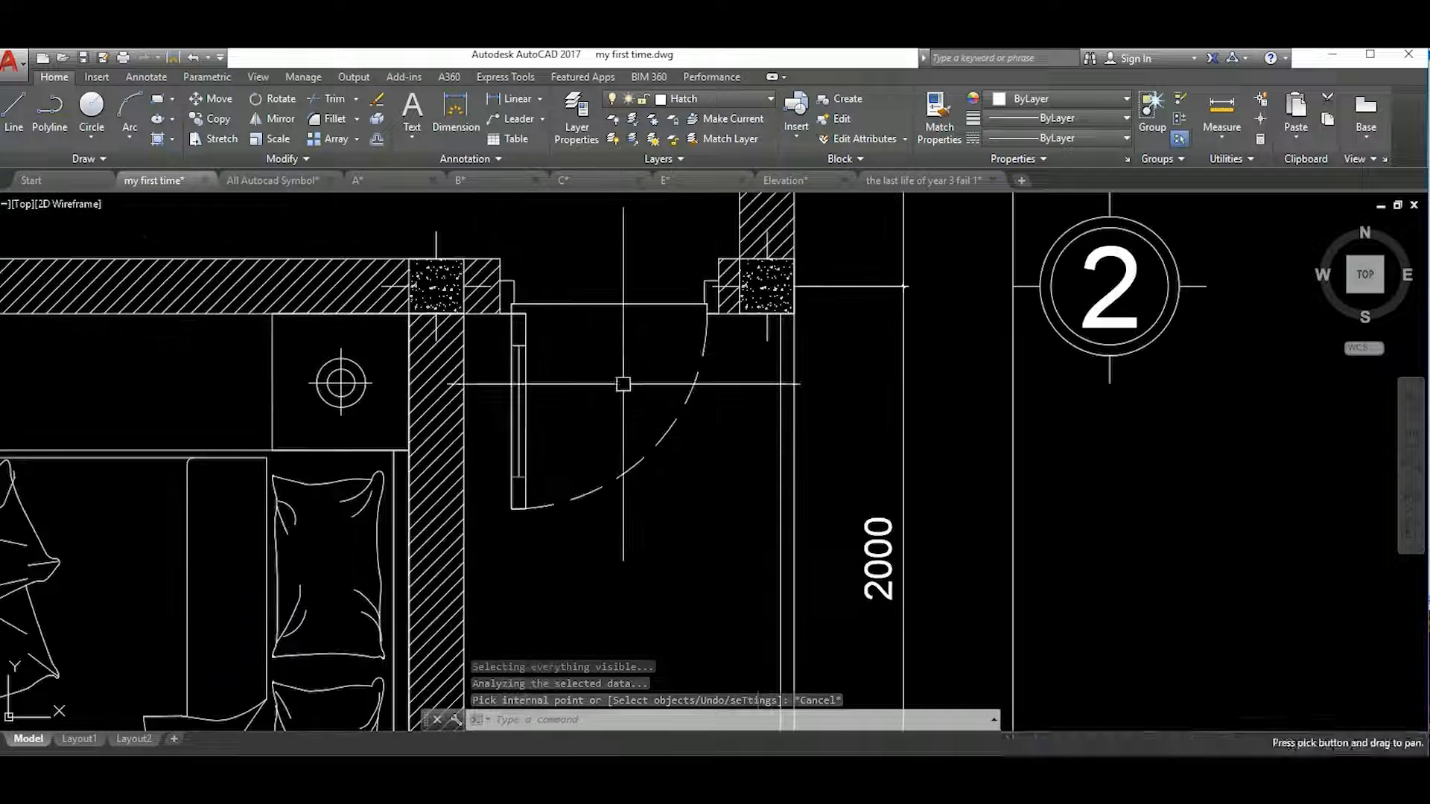
scroll(736, 405, up, 3)
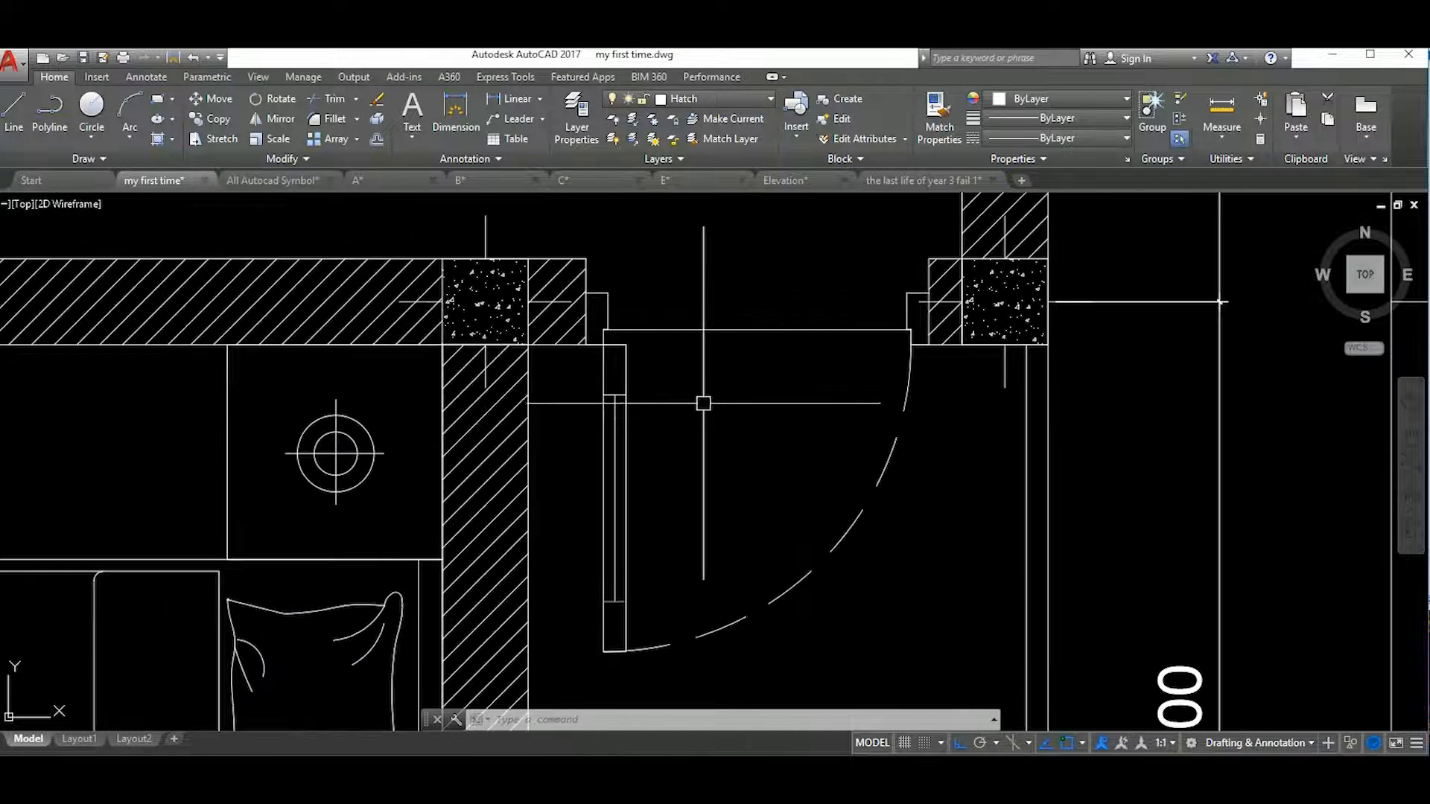
text(rec)
key(Return)
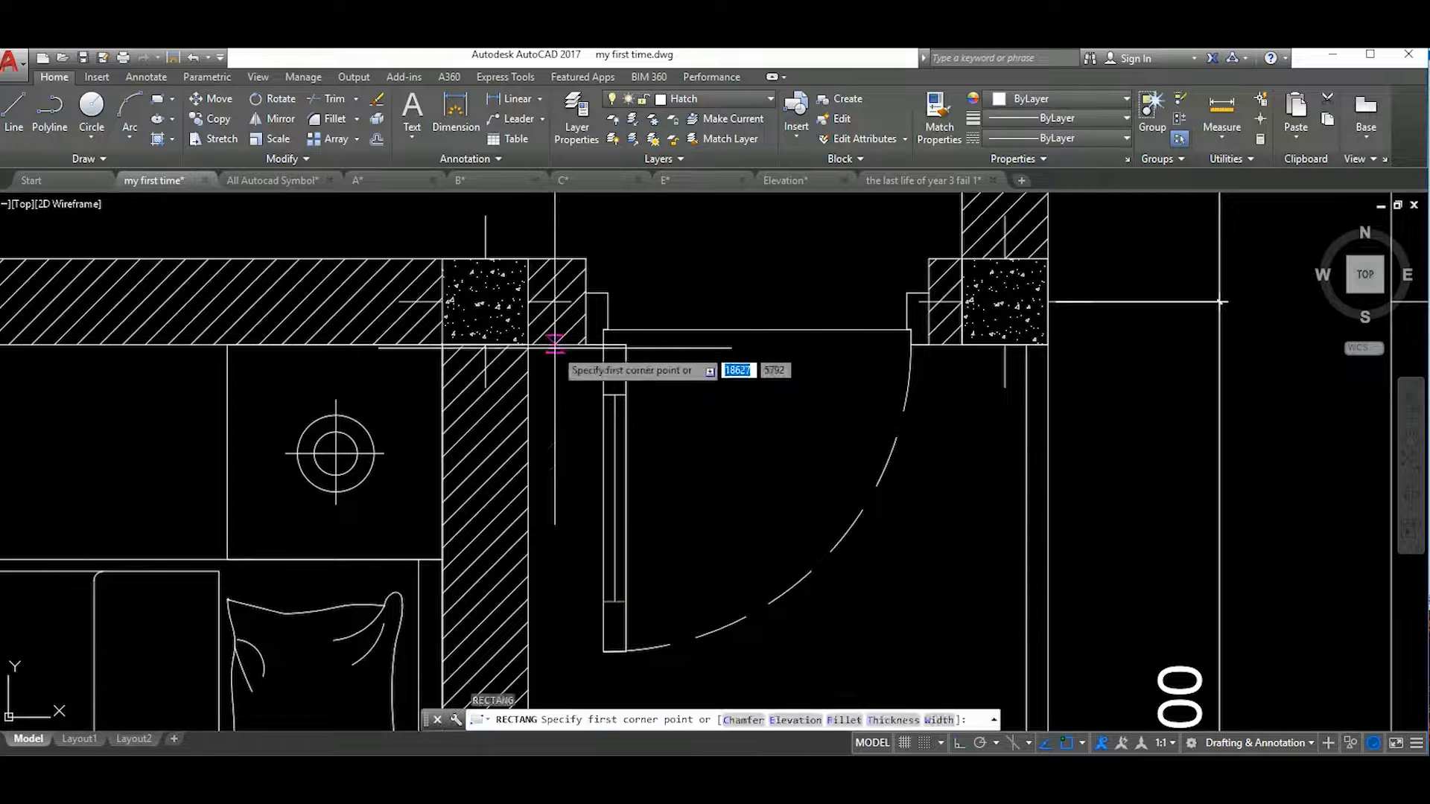
click(528, 344)
scroll(683, 415, down, 3)
middle_drag(683, 415, 648, 149)
scroll(841, 551, up, 3)
click(847, 536)
scroll(751, 540, down, 5)
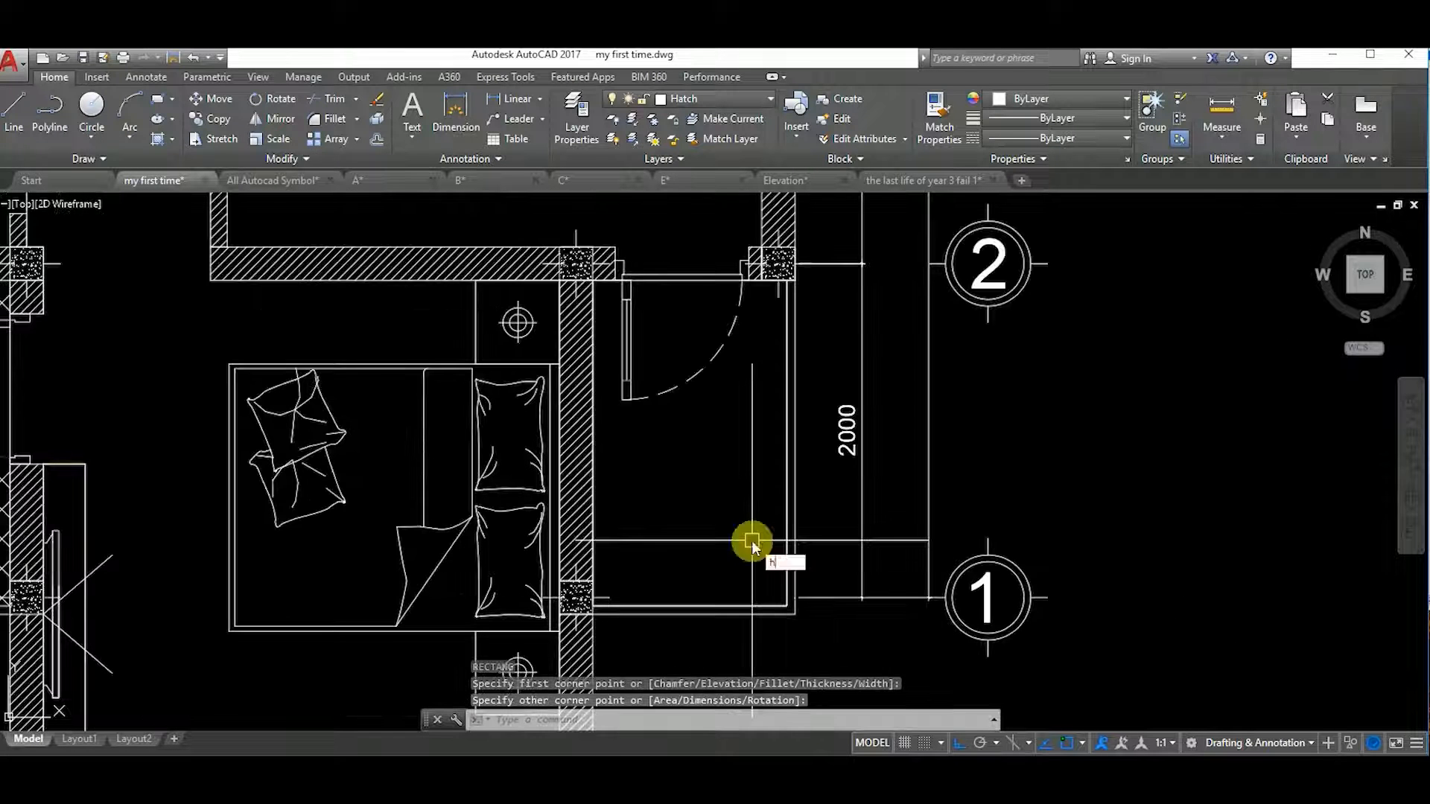
Try to hatch the balcony rectangle between axes C and D with ANSI37 and undo the fill
text(h)
key(Return)
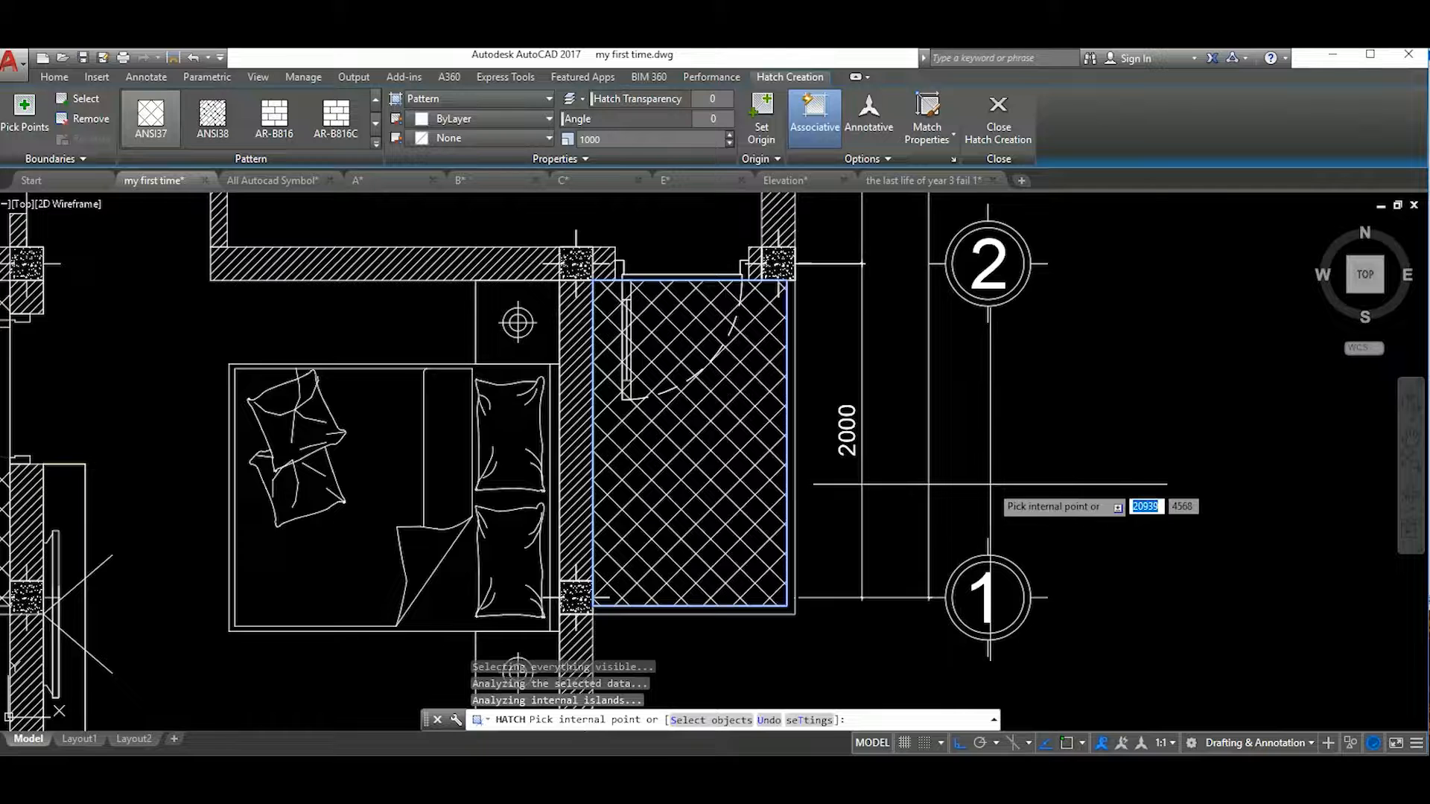
key(ctrl+z)
scroll(702, 382, up, 5)
scroll(718, 402, down, 4)
scroll(956, 488, up, 5)
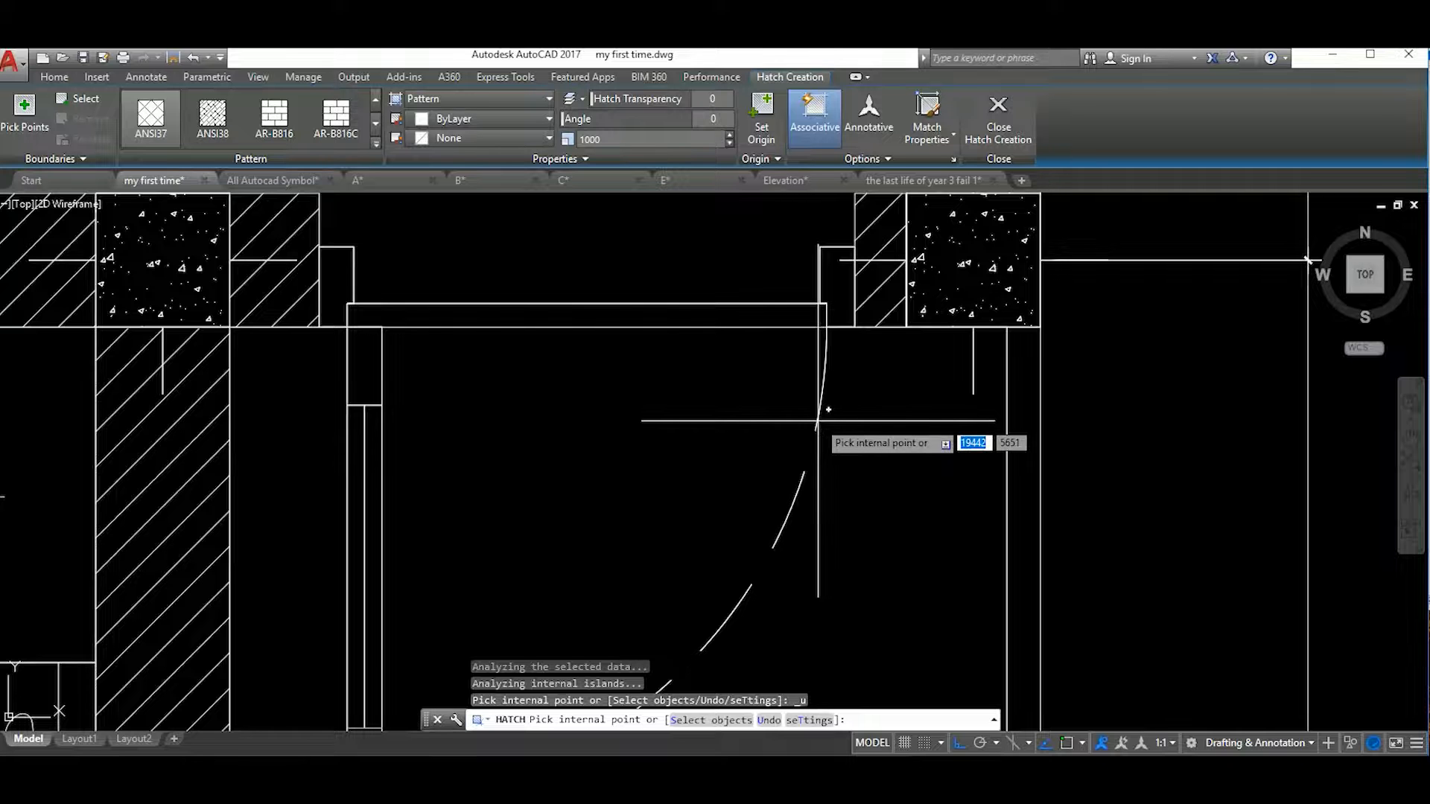
scroll(819, 421, down, 5)
key(Escape)
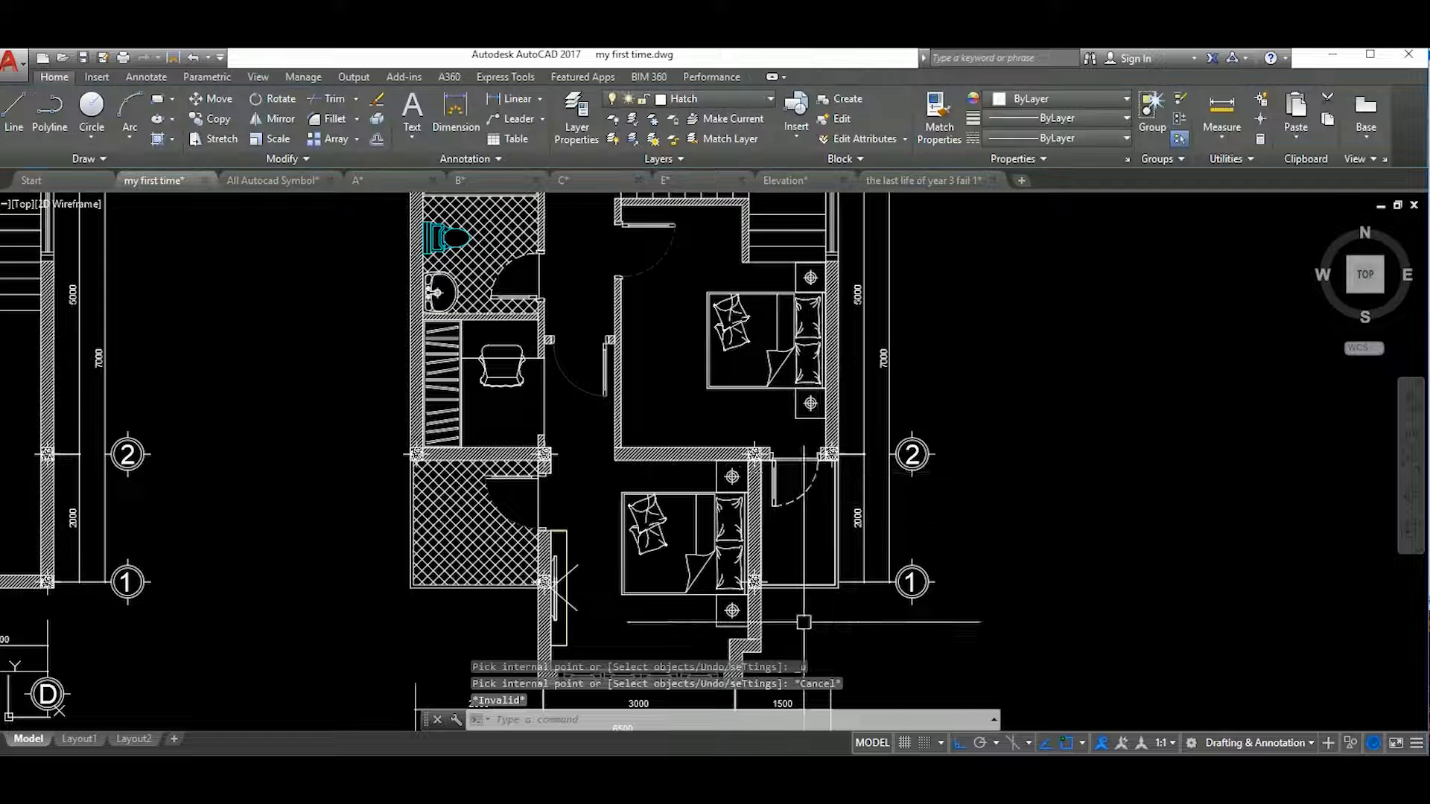
Erase the rectangle drawn over the balcony between axes C and D
scroll(890, 511, up, 5)
scroll(750, 538, up, 2)
click(1037, 484)
text(e)
key(Return)
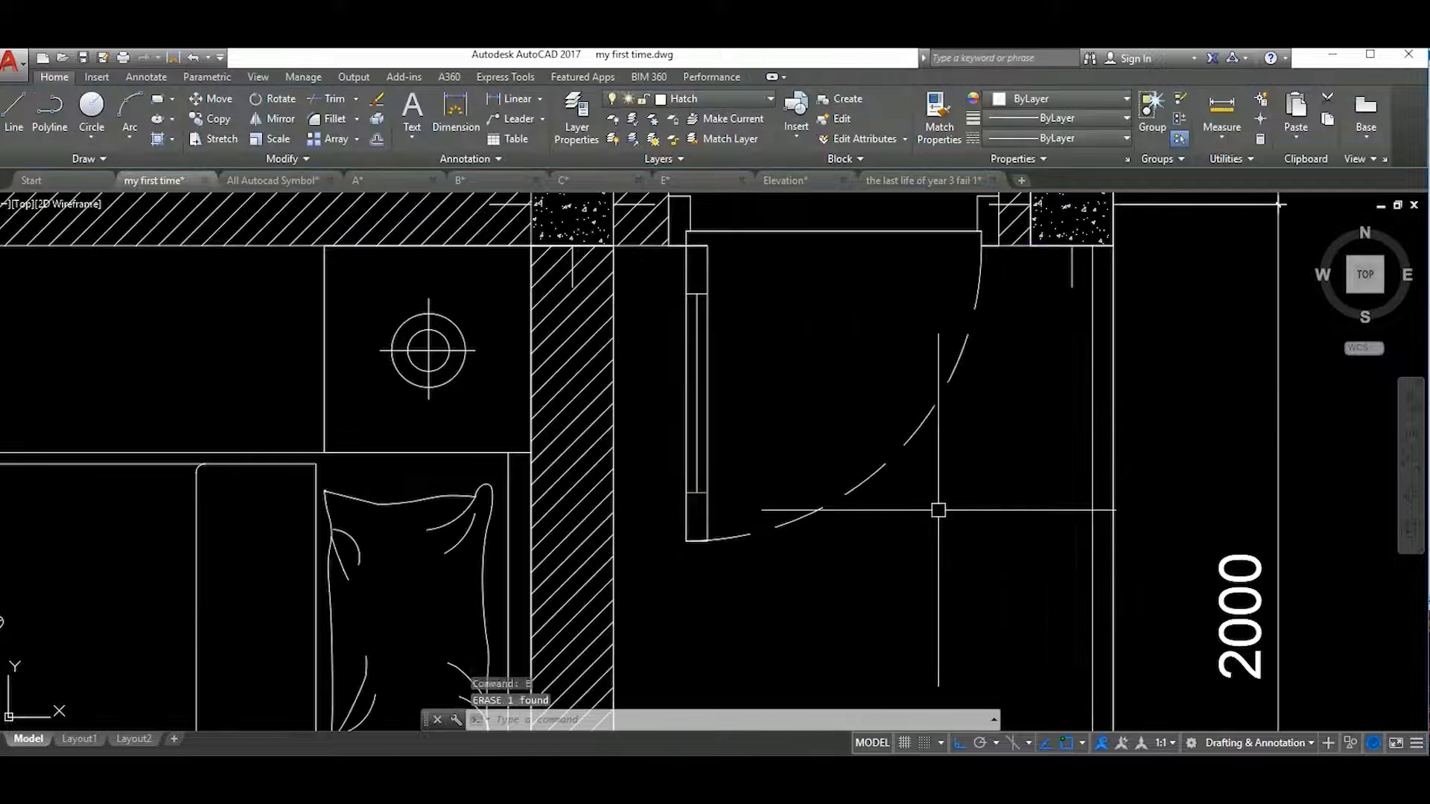
Draw a three-point arc with Ortho off over the dashed swing of the balcony door between axes C and D
click(686, 541)
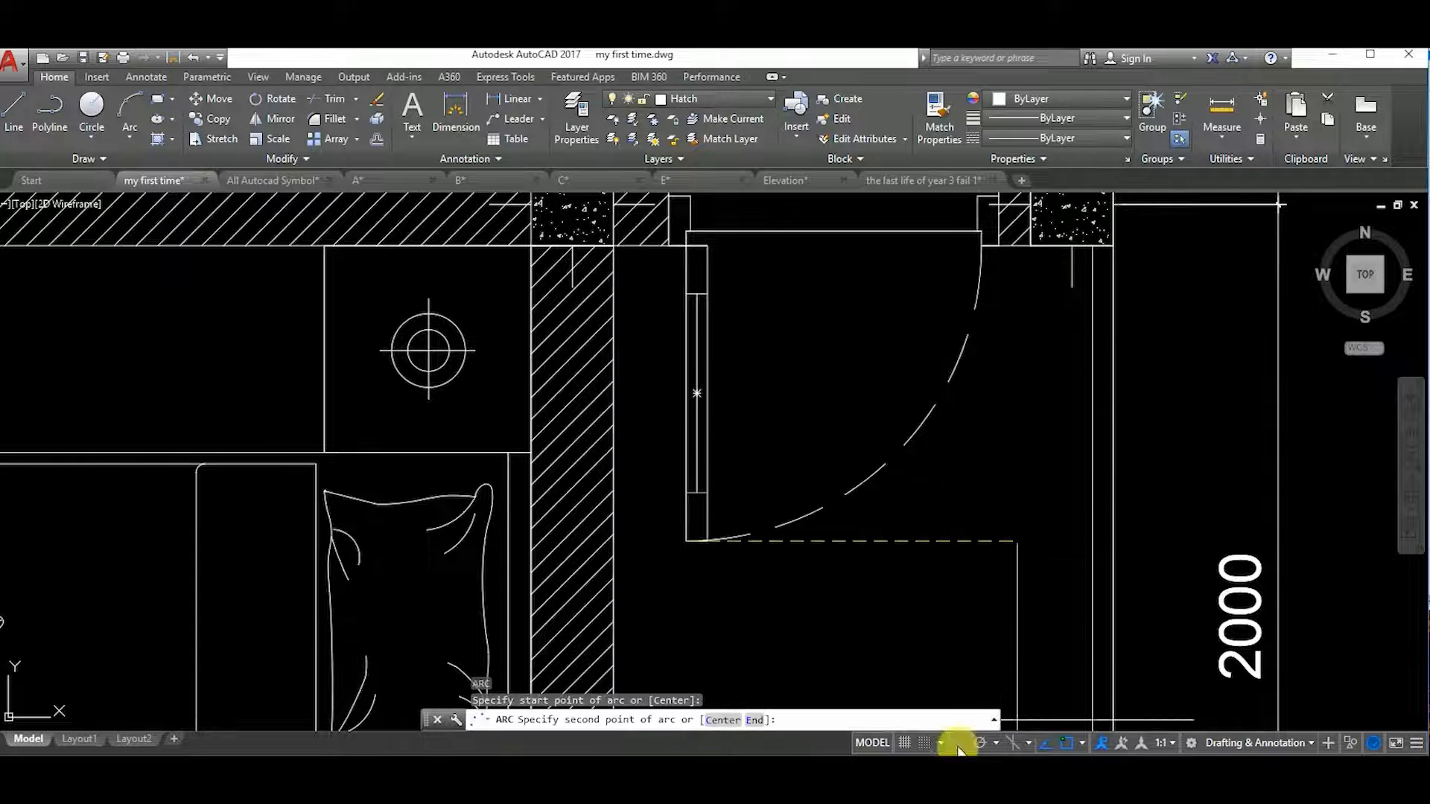
click(908, 439)
click(980, 227)
scroll(961, 335, down, 2)
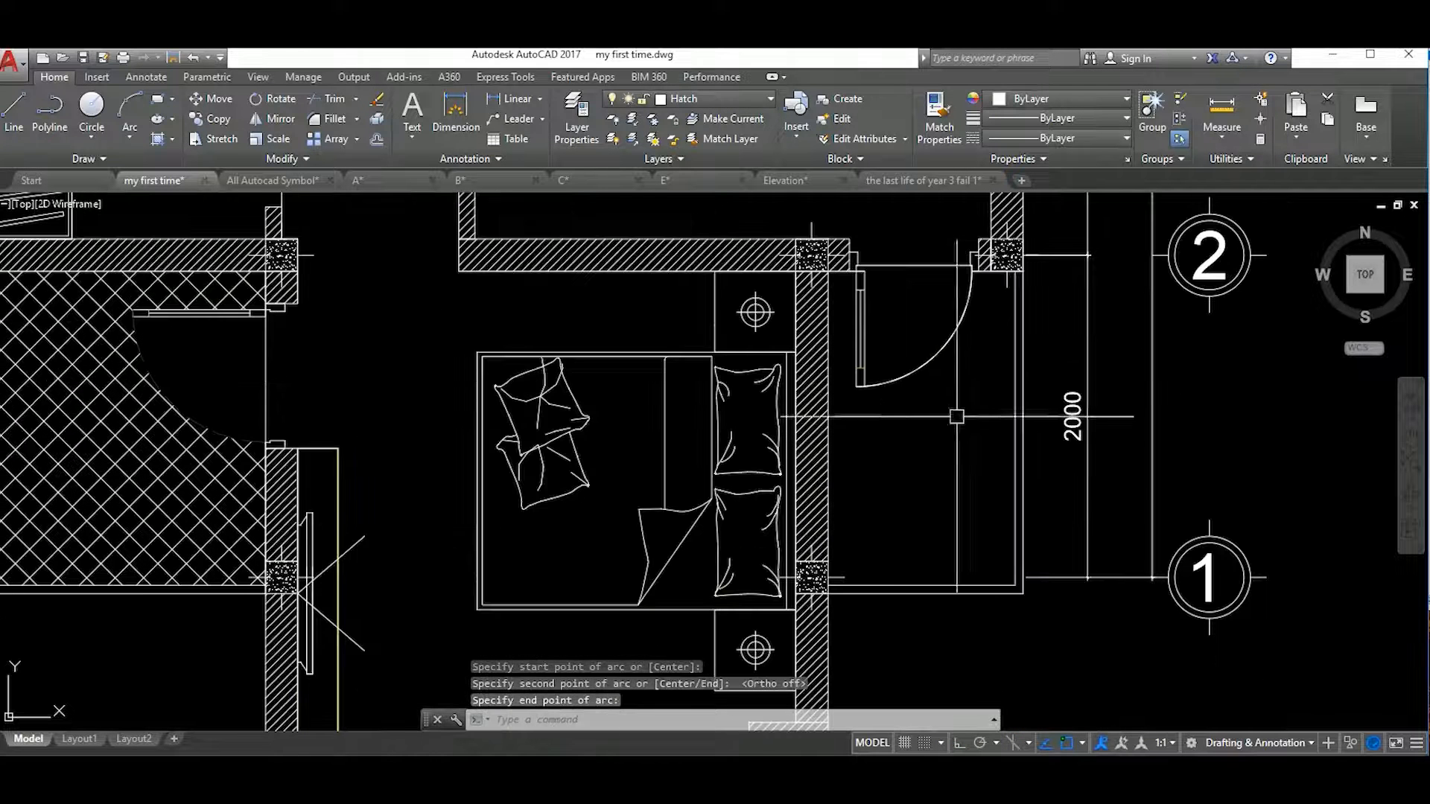
Try twice to hatch the balcony around the new door arc with ANSI37, undoing both fills
text(h)
key(Return)
click(970, 454)
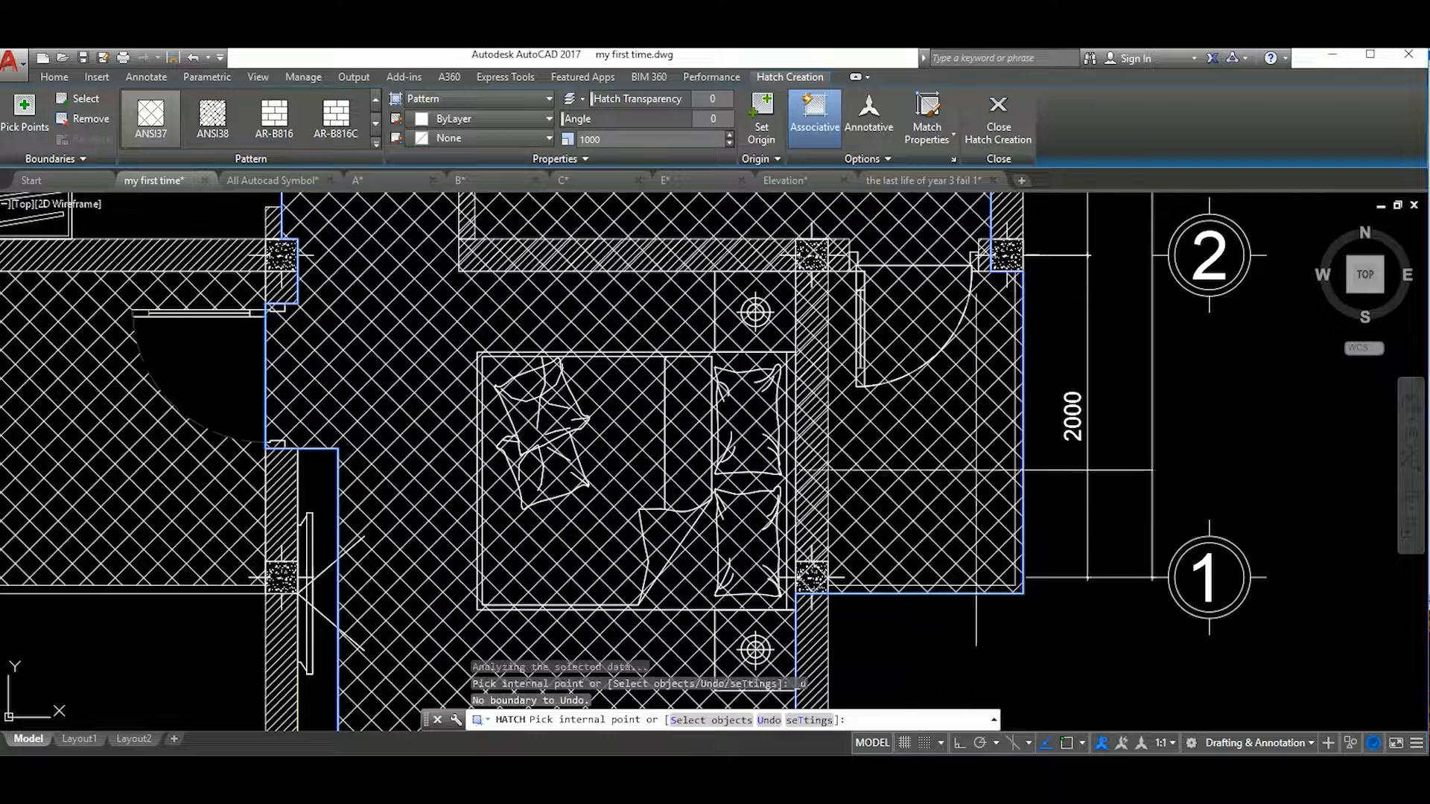
key(ctrl+z)
key(Escape)
key(ctrl+z)
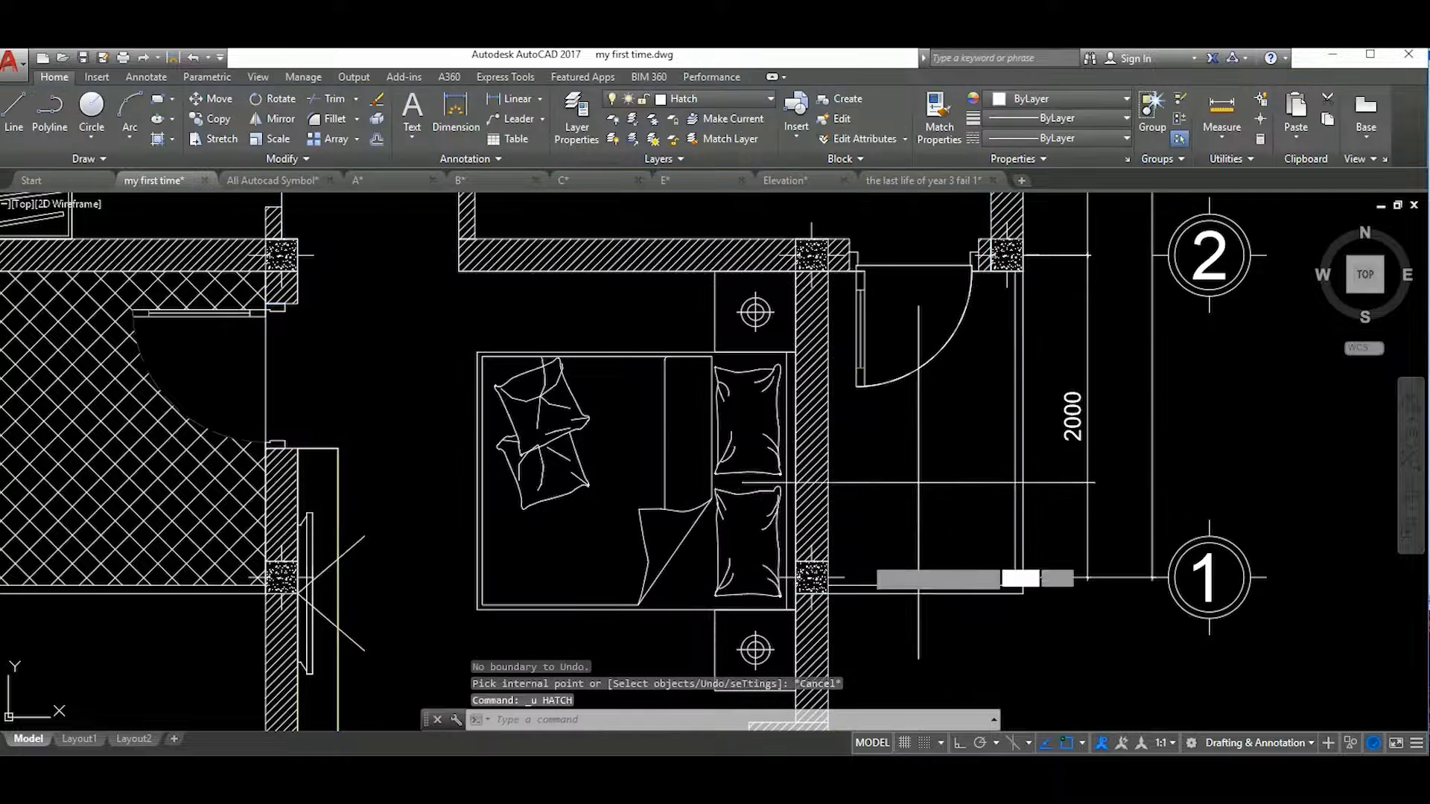
text(h)
key(Return)
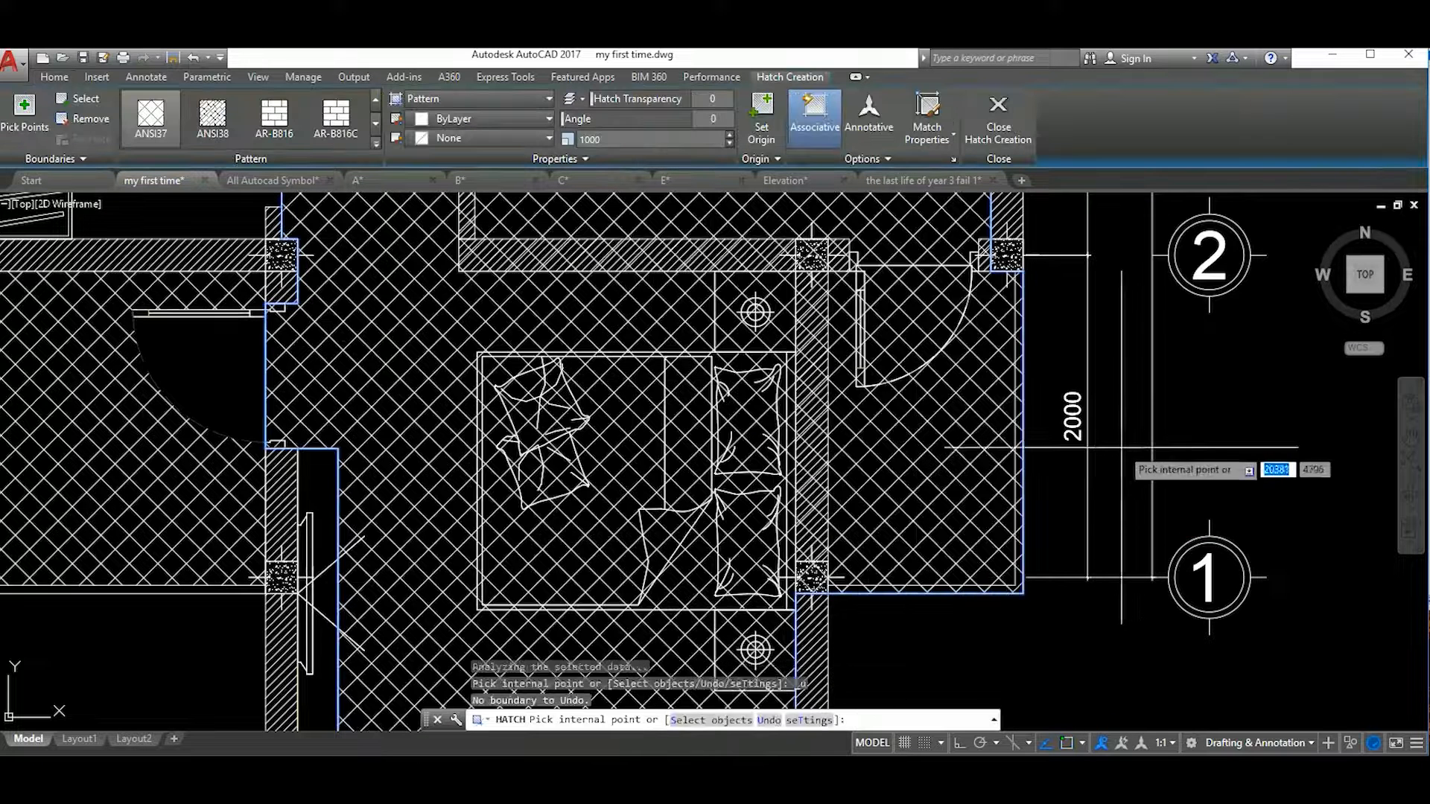
key(ctrl+z)
key(Escape)
key(ctrl+z)
Select the existing ANSI37 floor hatch and examine its areas on both plans
scroll(906, 418, down, 6)
scroll(676, 413, up, 4)
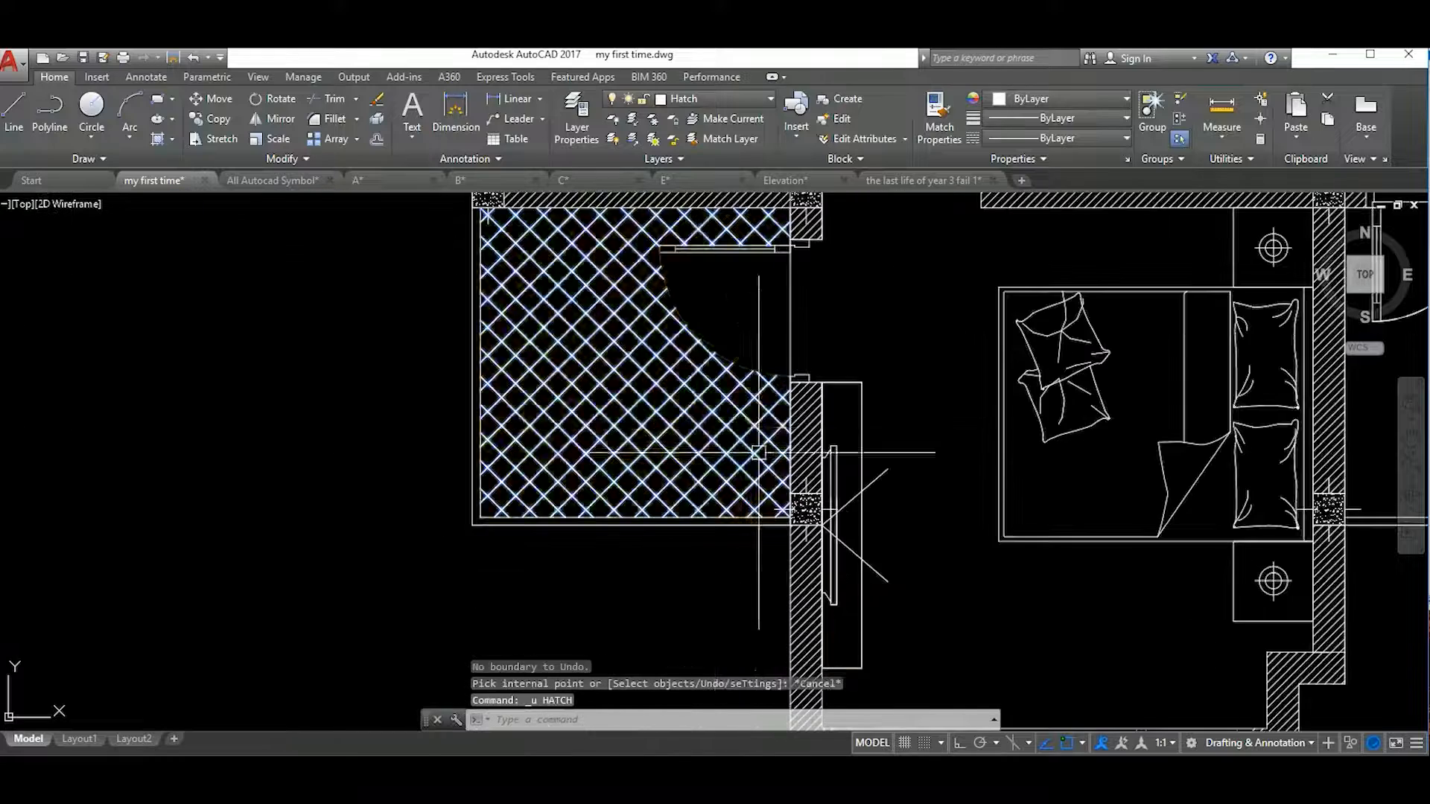
scroll(751, 443, up, 2)
click(708, 434)
scroll(864, 429, down, 2)
mouse_move(1229, 476)
middle_down()
mouse_move(946, 498)
mouse_move(910, 520)
middle_up()
scroll(910, 520, down, 4)
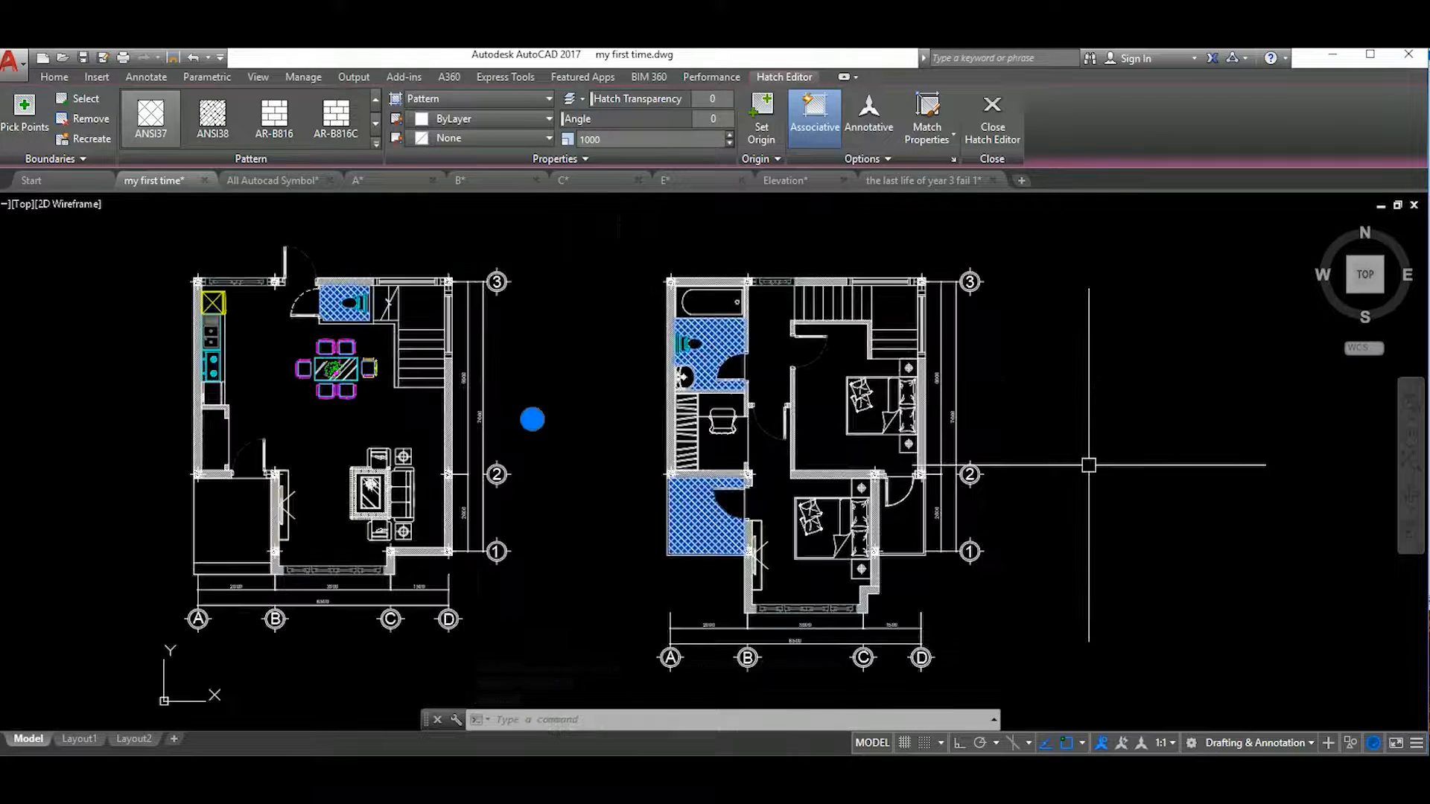
Redraw a closed rectangle along the inner edges of the second plan's balcony between axes C and D
scroll(900, 549, up, 6)
text(rec)
key(Return)
click(785, 230)
scroll(876, 384, down, 6)
scroll(907, 424, up, 8)
click(910, 364)
scroll(849, 453, down, 6)
Try to hatch the redrawn balcony rectangle with ANSI37 and undo the fill
text(h)
key(Return)
click(851, 372)
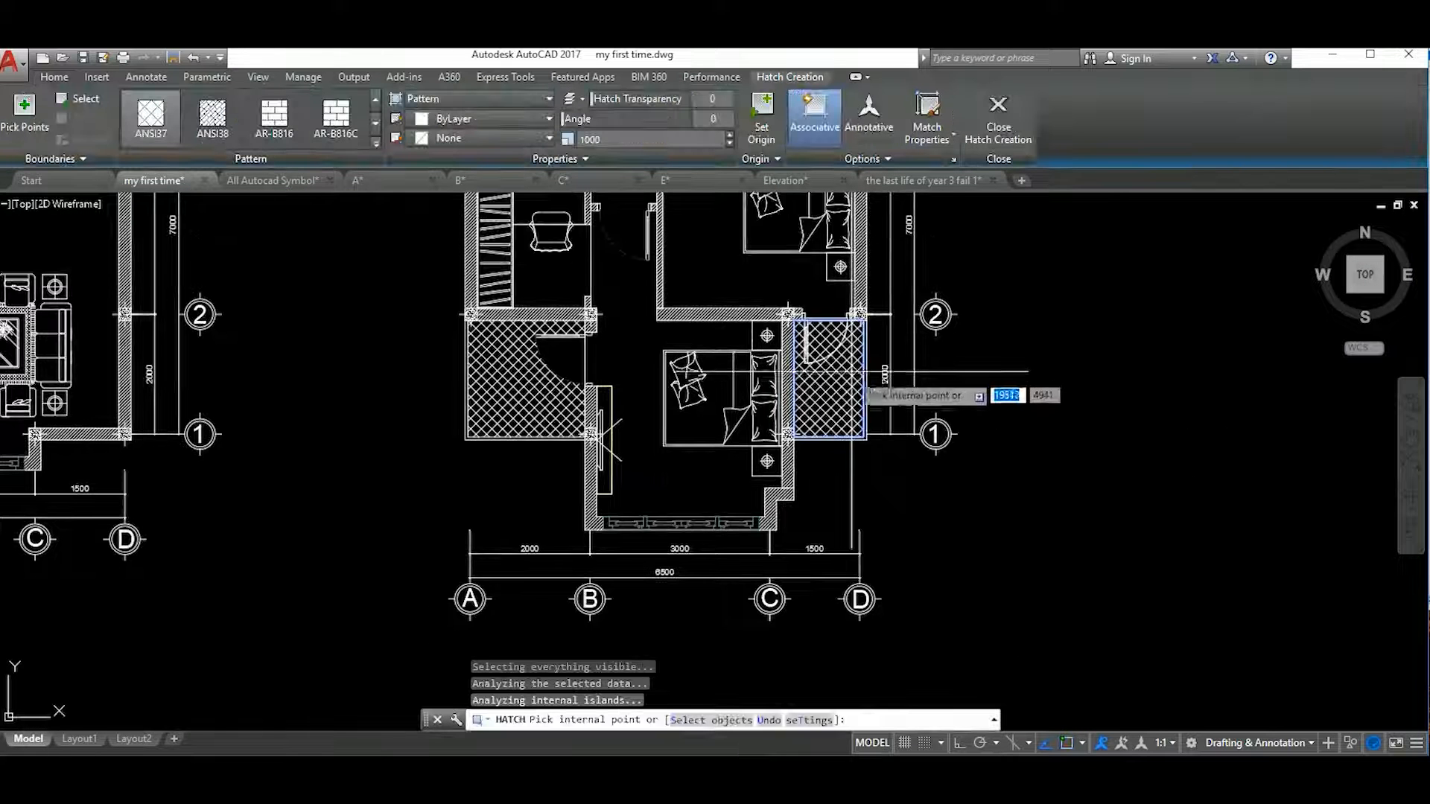
scroll(868, 372, up, 4)
key(Escape)
key(Escape)
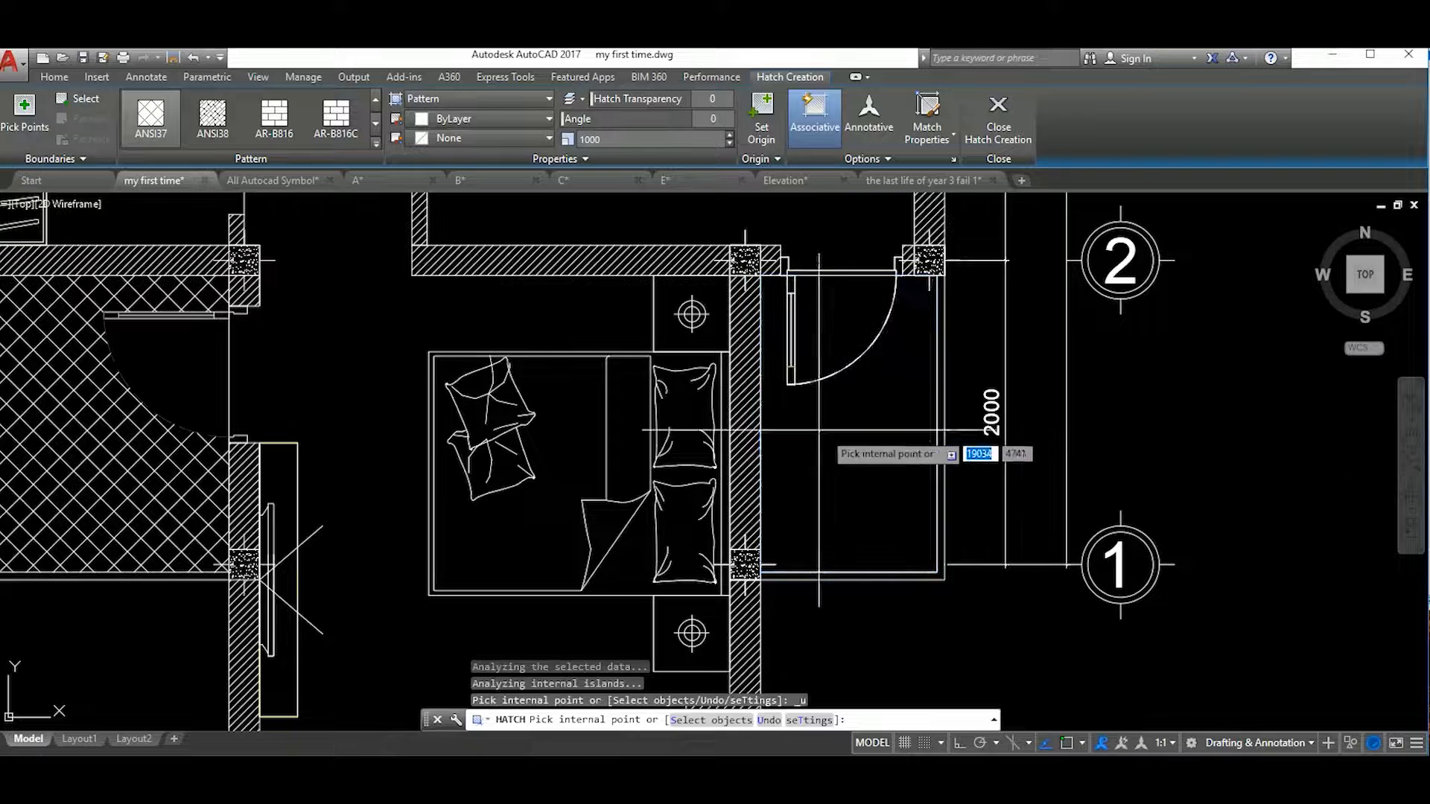
Draw a line along the outer edge of the balcony door leaf up to the wall face
key(Return)
scroll(793, 372, up, 4)
click(789, 422)
scroll(790, 421, down, 5)
scroll(792, 383, up, 8)
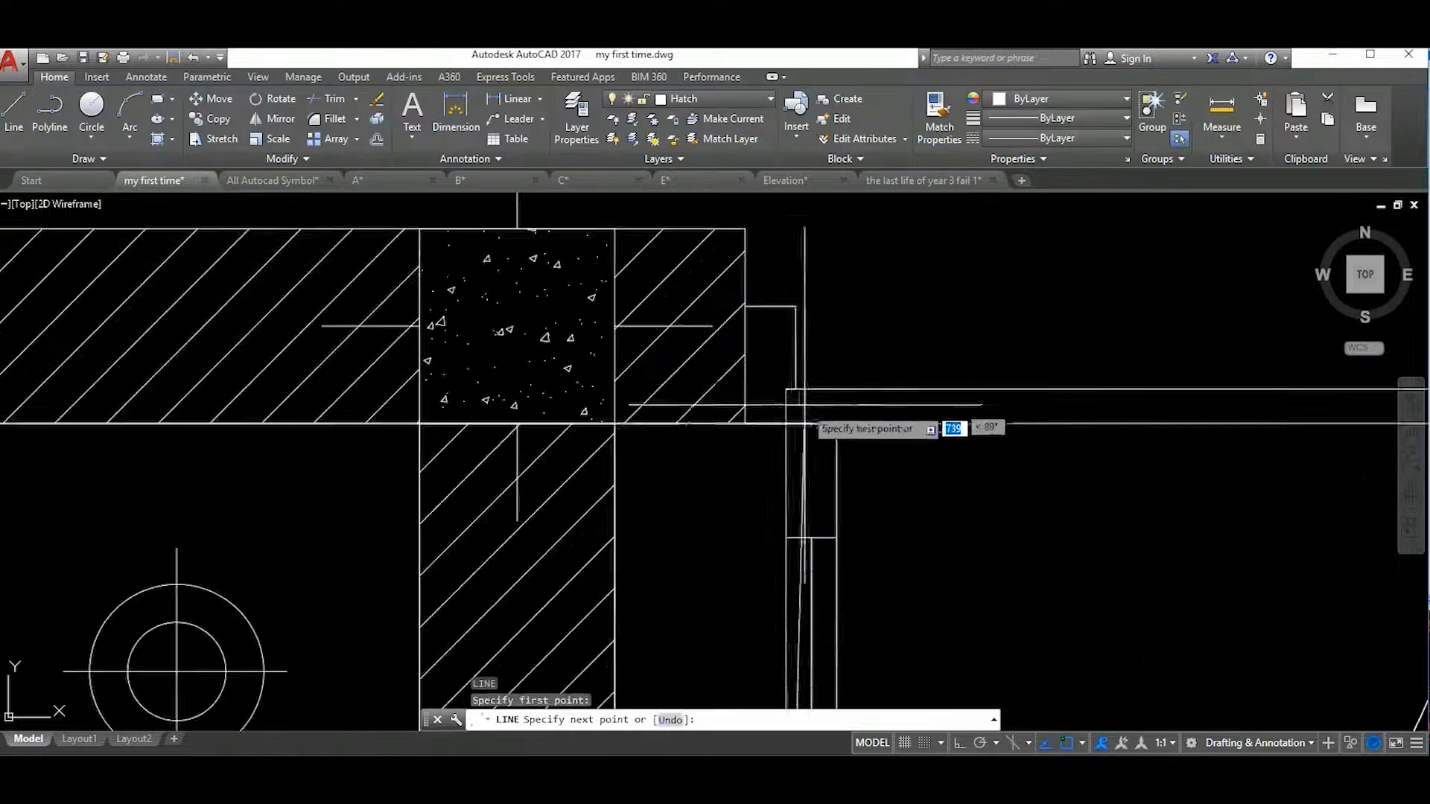
click(788, 423)
scroll(801, 396, down, 10)
key(Escape)
Hatch the balcony floor between axes C and D with ANSI37, leaving the door swing area clear
text(h)
key(Return)
click(863, 476)
scroll(817, 455, up, 4)
key(Escape)
Erase the leftover helper geometry at the balcony door between axes C and D
click(822, 464)
click(826, 466)
text(e)
key(Return)
scroll(801, 409, down, 8)
middle_drag(759, 499, 829, 449)
scroll(830, 449, down, 2)
middle_drag(934, 389, 1036, 482)
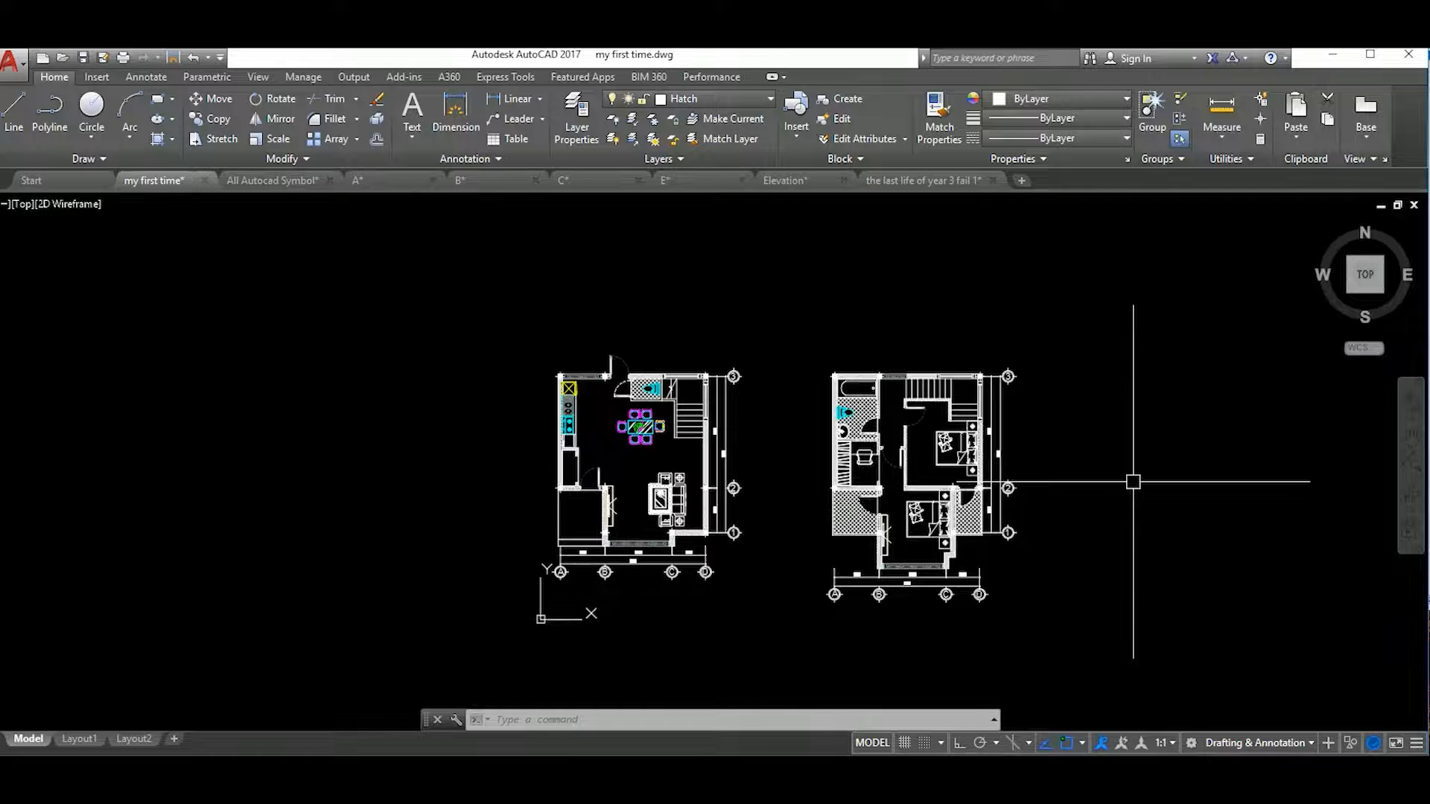
Copy the first plan's porch outline between axes A and B to the free area above that plan
scroll(597, 507, up, 6)
click(597, 506)
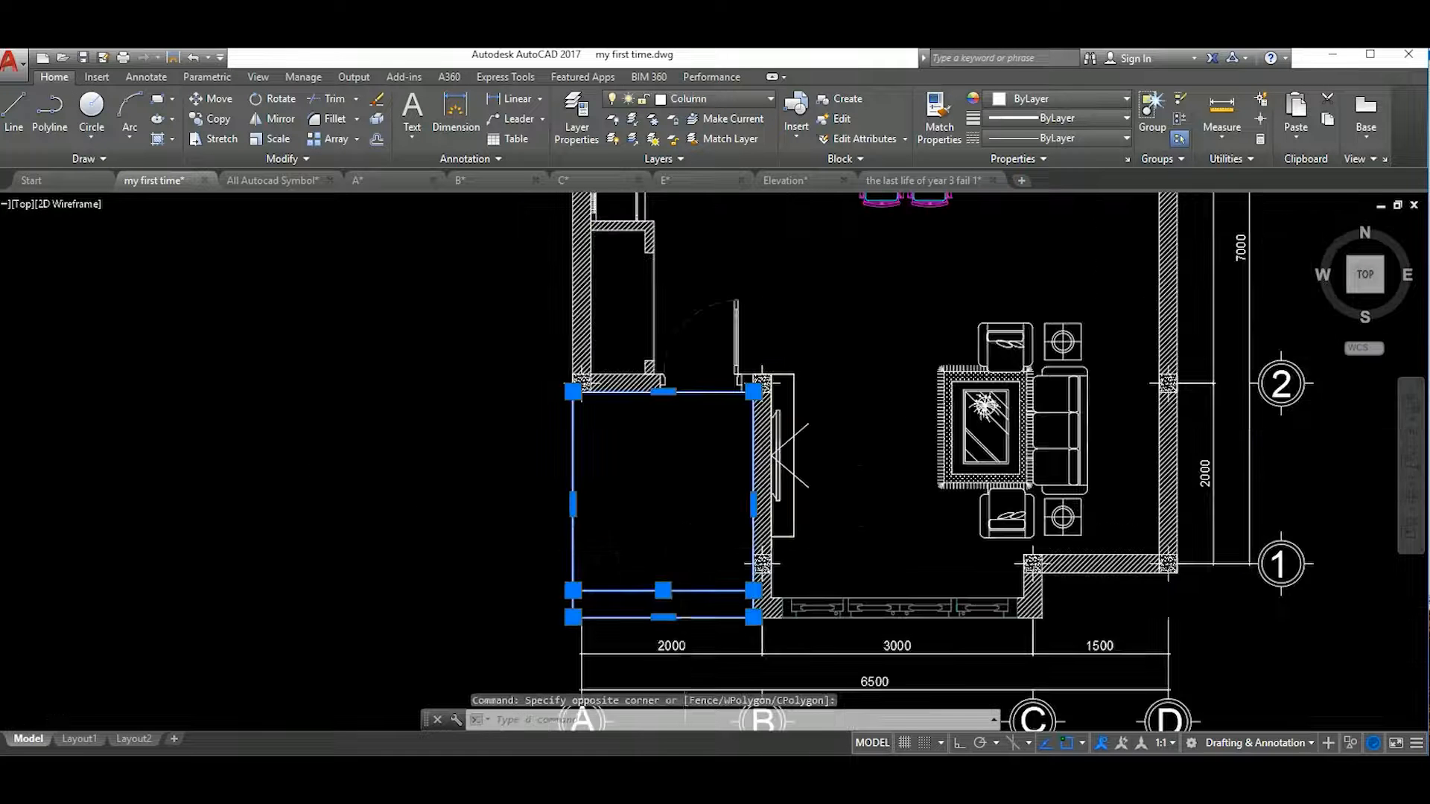
text(o)
key(Return)
click(685, 548)
scroll(673, 566, down, 8)
scroll(687, 501, up, 4)
click(699, 471)
Mirror the copied porch outline across a horizontal line with Ortho on, erasing the source objects
text(mi)
click(798, 462)
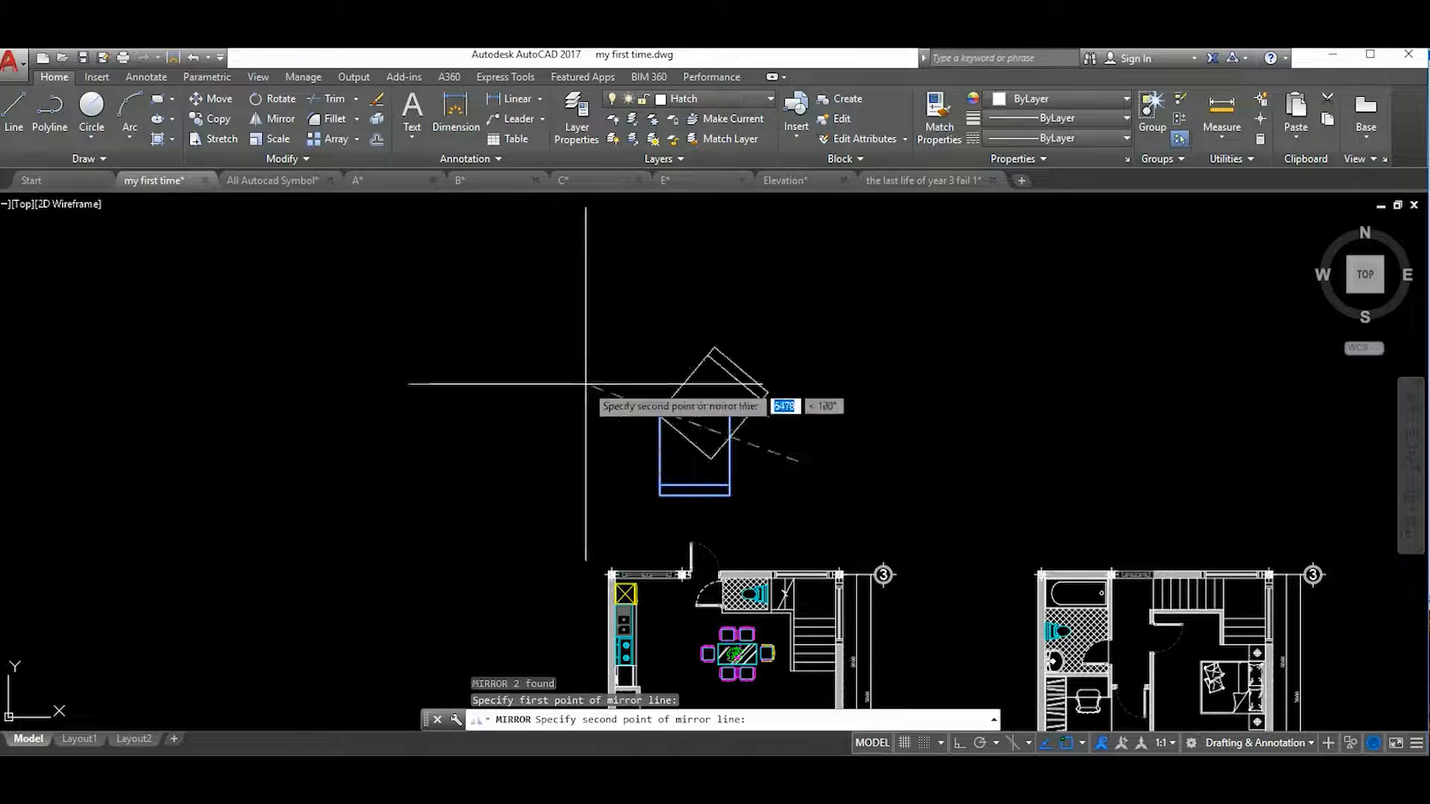
click(959, 742)
click(572, 440)
text(y)
key(Return)
Move the mirrored porch outline onto the first plan's axis 3 wall, around the entrance door
click(777, 487)
click(610, 383)
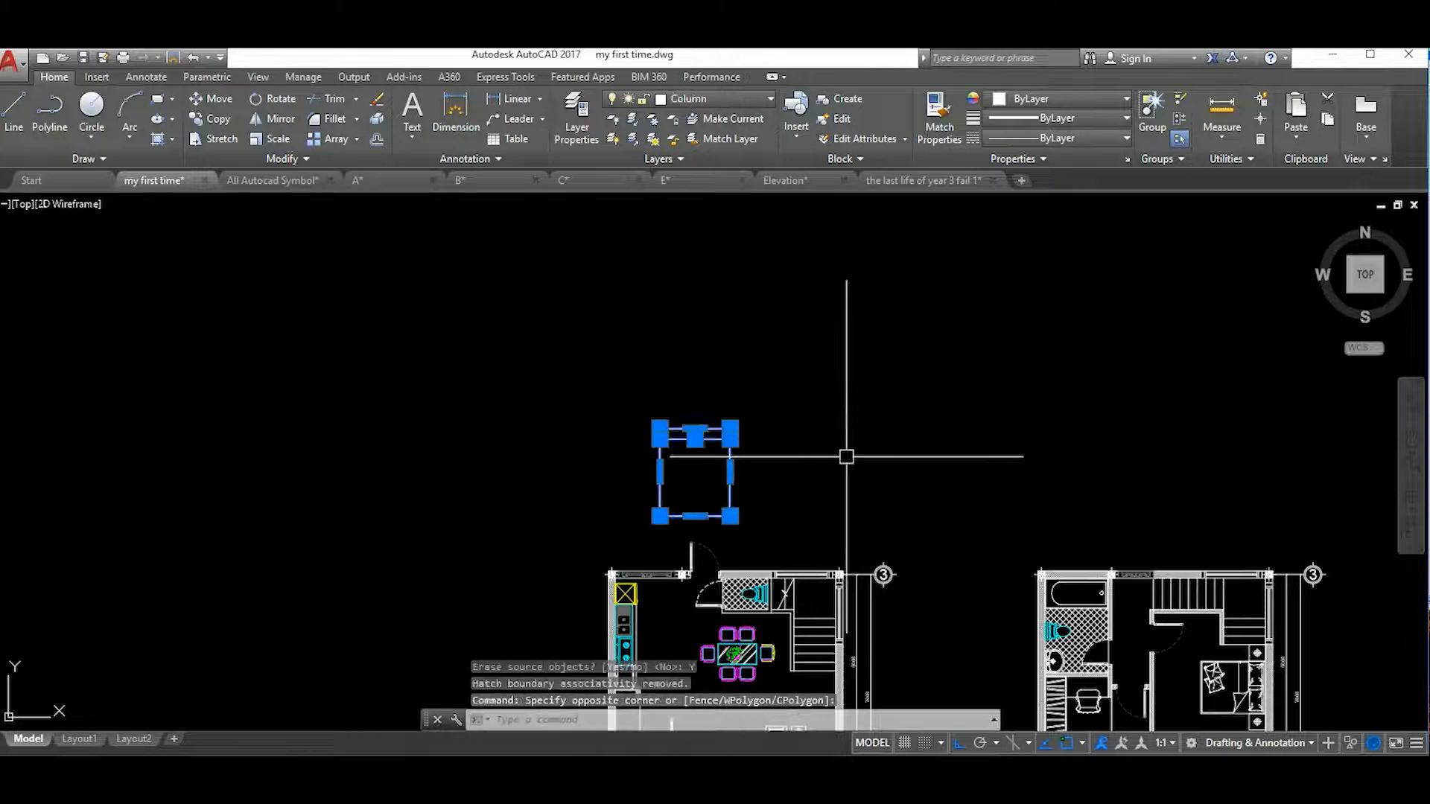
text(m)
key(Return)
scroll(672, 549, up, 4)
click(715, 466)
scroll(734, 662, up, 2)
click(584, 578)
scroll(750, 494, down, 8)
middle_drag(848, 491, 849, 475)
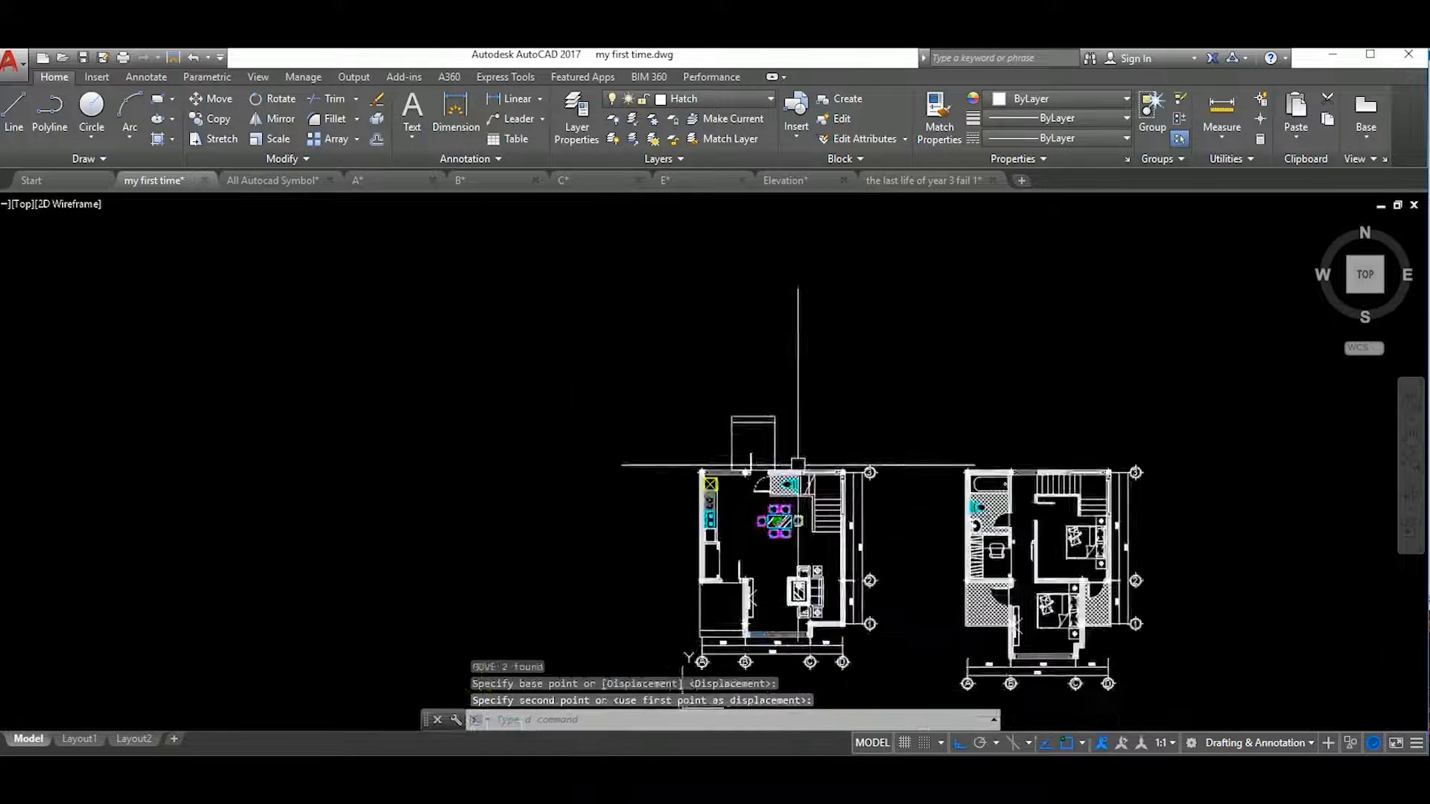
Stretch the outer edge of the entrance porch outline about 1100 mm toward the axis 3 wall
scroll(770, 470, up, 6)
key(Escape)
text(s)
key(Return)
click(831, 429)
click(554, 309)
key(Return)
click(865, 355)
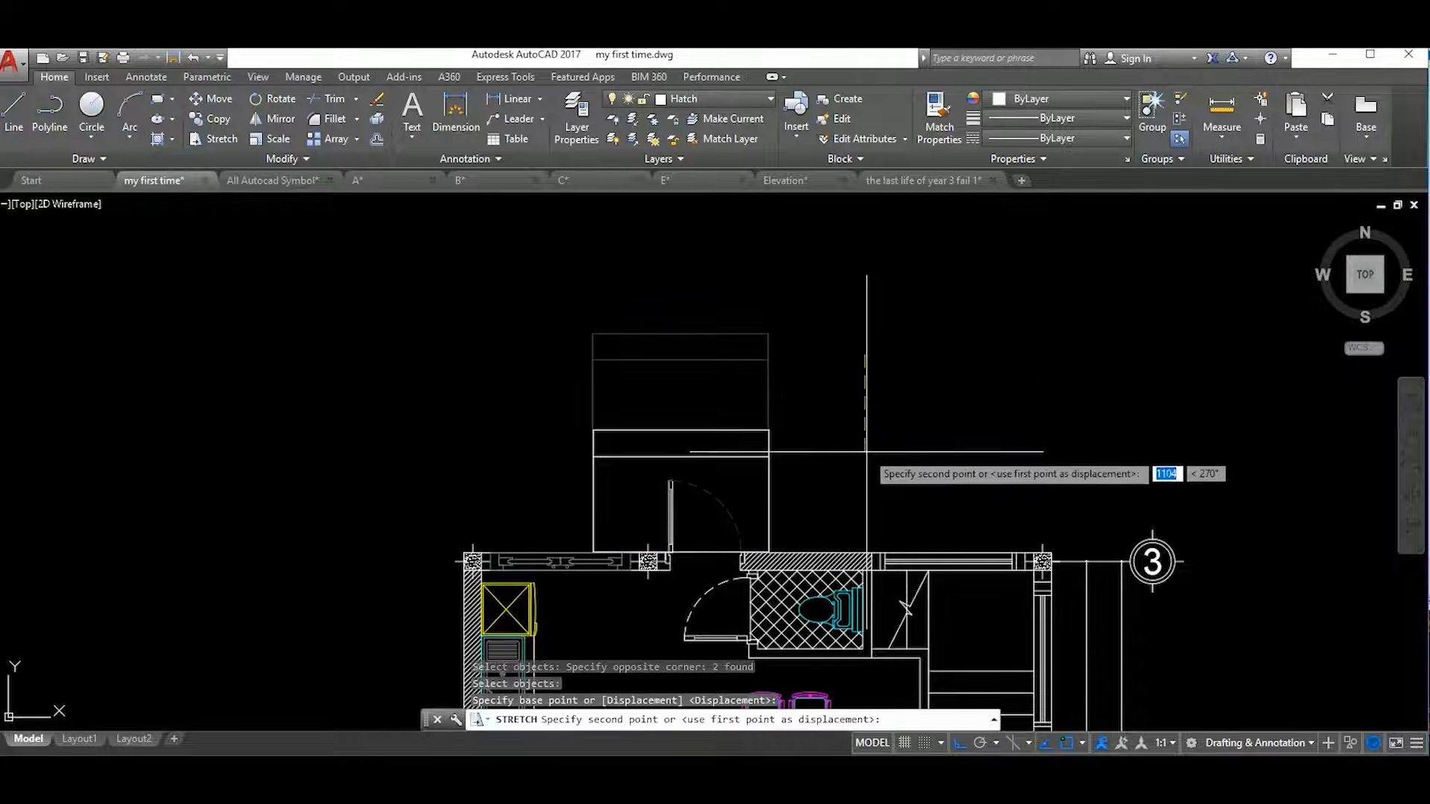
click(866, 454)
middle_drag(866, 454, 922, 392)
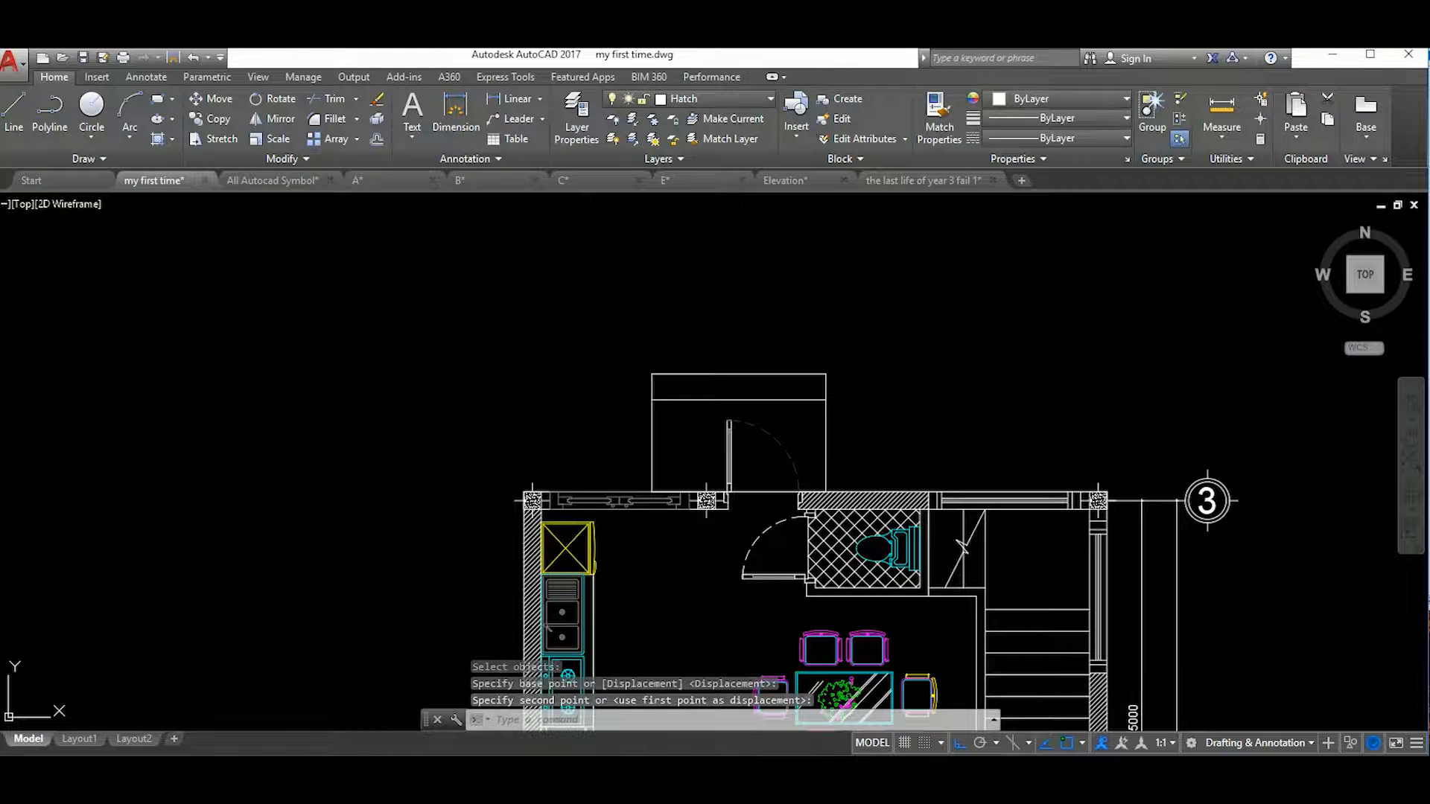
Hatch the entrance porch floor around the door swing with ANSI37 at scale 1000
scroll(842, 447, down, 4)
scroll(968, 447, up, 4)
text(h)
key(Return)
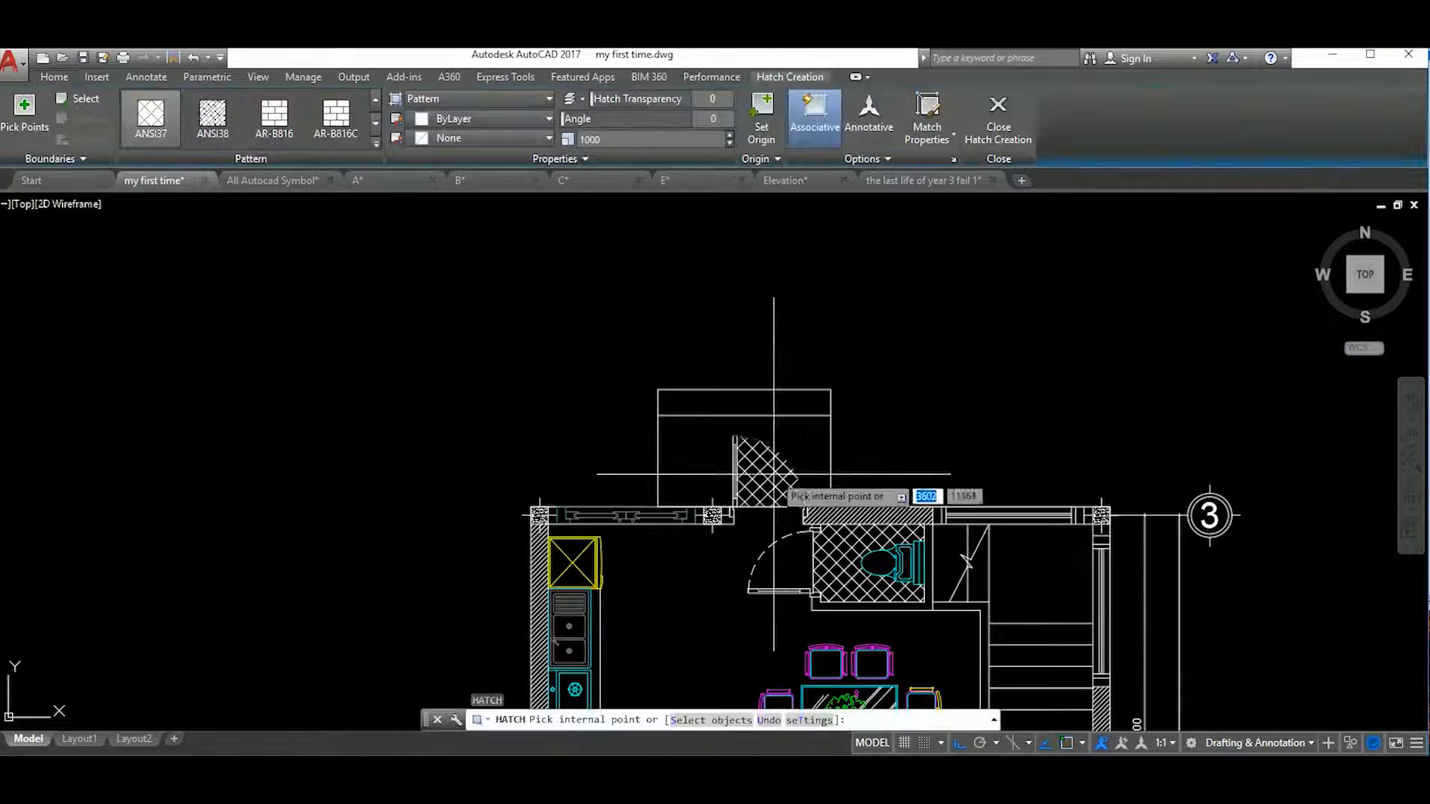
click(795, 430)
scroll(919, 471, down, 5)
key(Escape)
scroll(849, 393, down, 2)
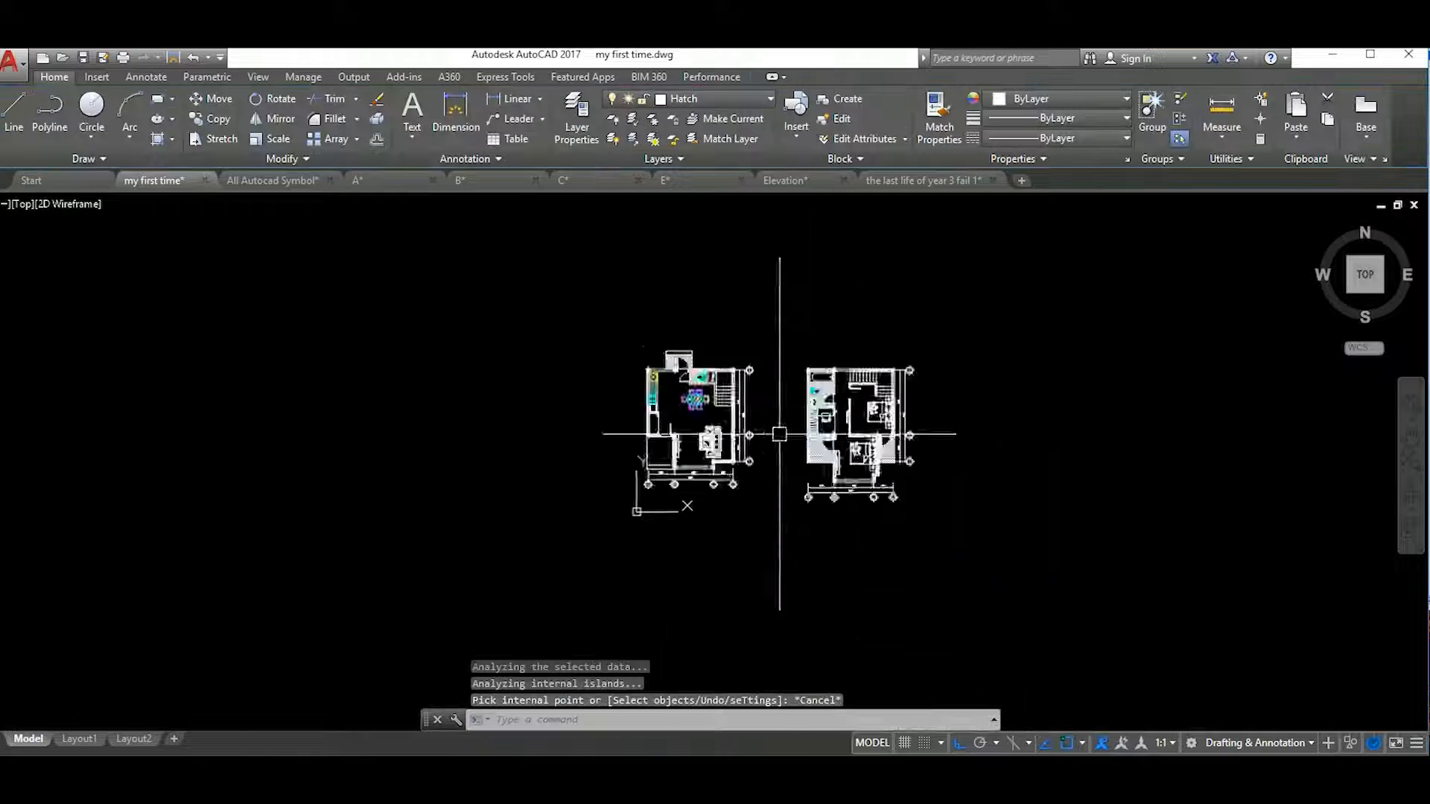
scroll(897, 513, up, 4)
text(mt)
key(Return)
click(638, 547)
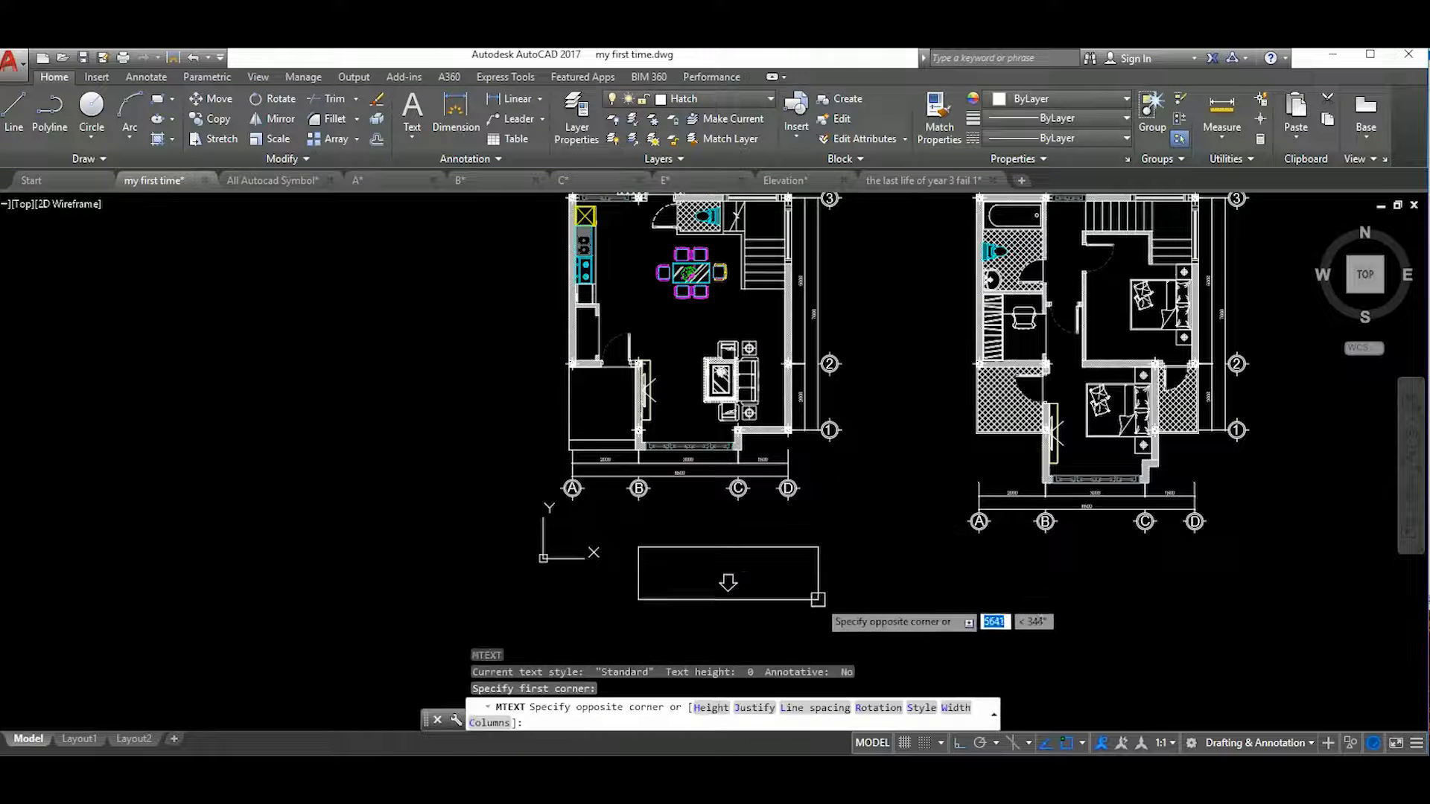
key(Escape)
Copy the letter A from the first plan's axis bubble to reuse it as title text
scroll(593, 501, up, 6)
click(507, 450)
text(co)
key(Return)
click(676, 507)
scroll(686, 376, down, 4)
click(782, 559)
Move the copied letter A to the free area below the first plan's axis bubbles, between axes B and C
click(665, 513)
text(m)
click(833, 566)
scroll(812, 572, down, 4)
click(785, 474)
click(753, 453)
text(m)
click(897, 501)
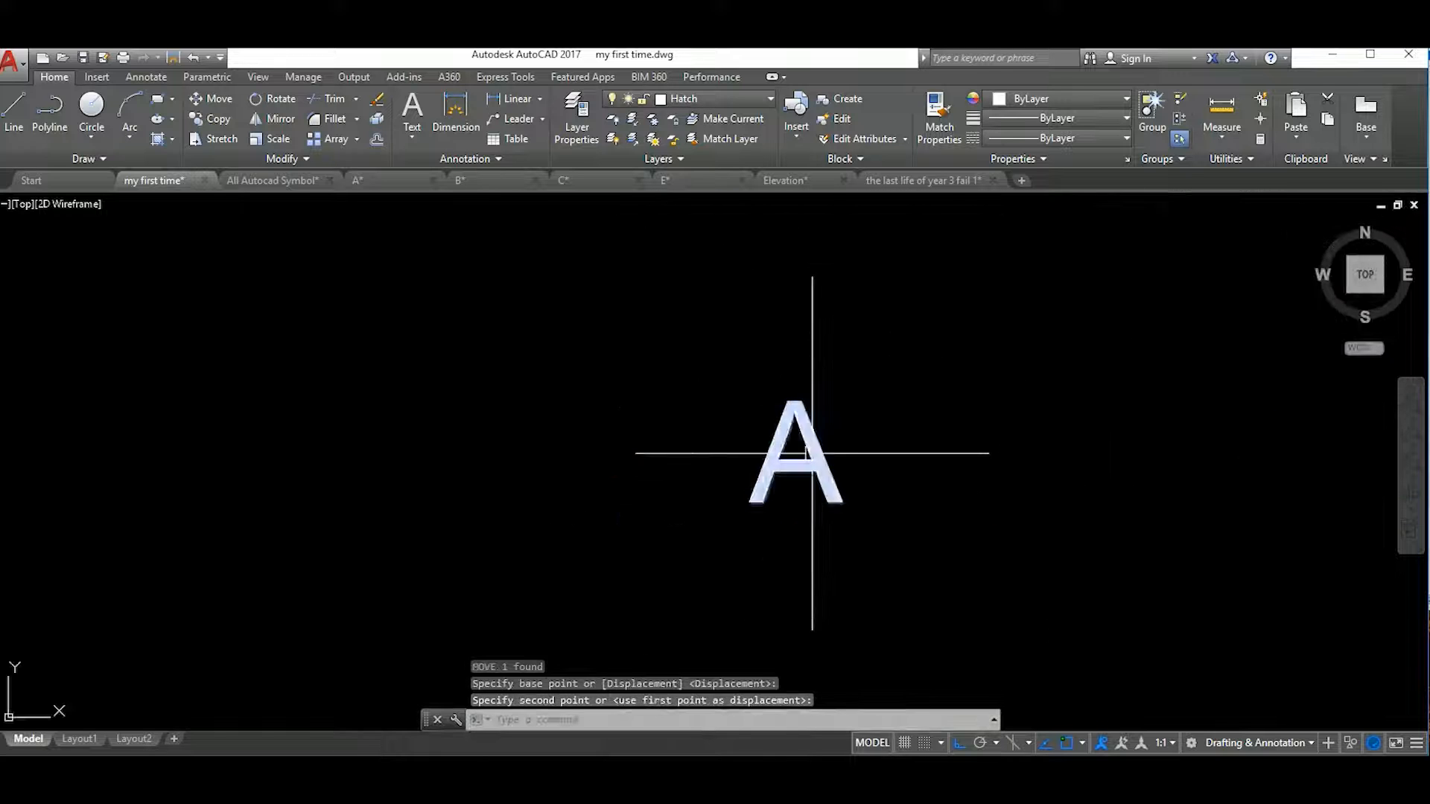
Change the copied letter's text to Ground Floor and widen its frame so the title fits on one line
double_click(838, 467)
text(Ground)
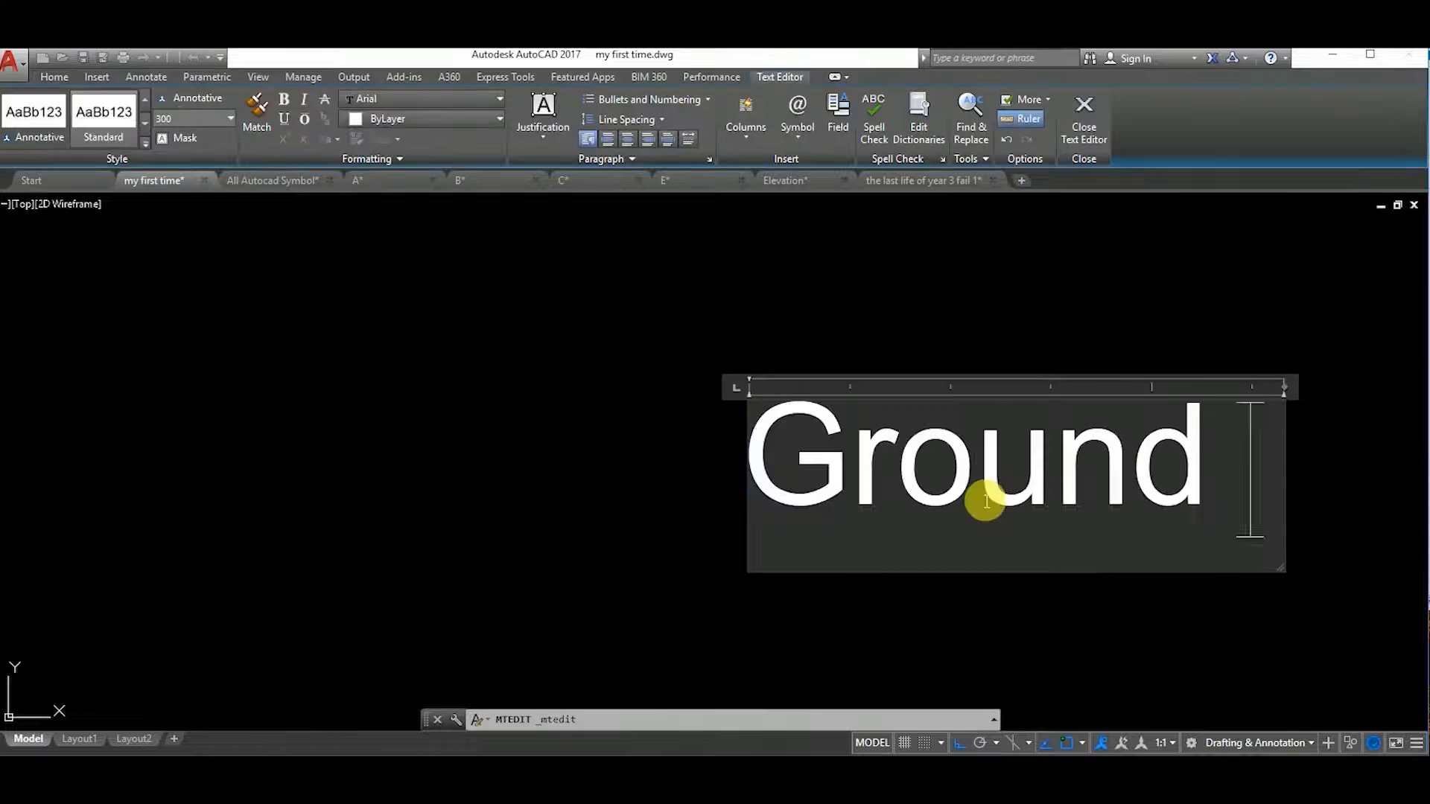
key(Return)
text(F)
scroll(1067, 562, down, 5)
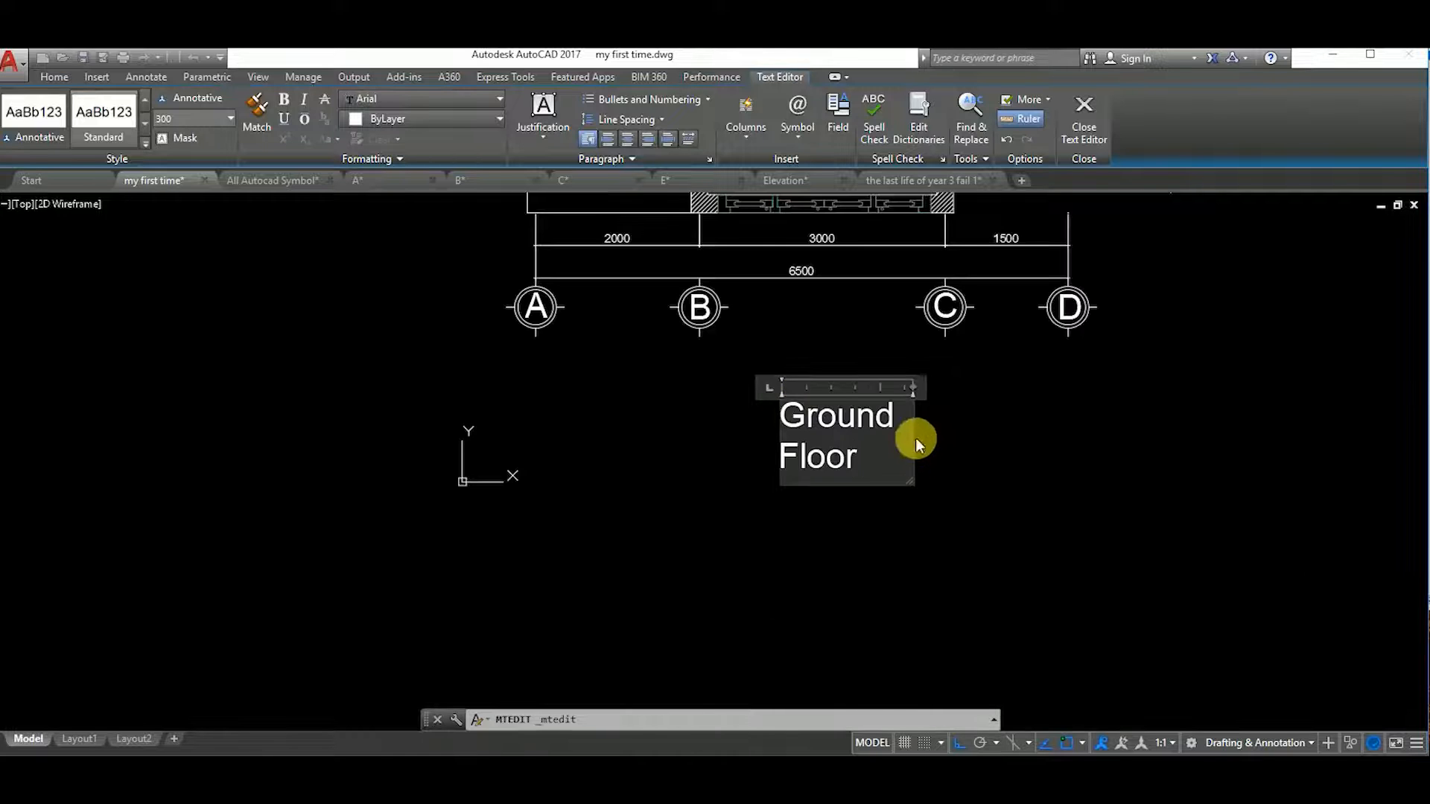
drag(916, 447, 1063, 447)
click(1085, 447)
Paste the copied drawing title symbol into the free area below the Ground Floor text
scroll(928, 423, up, 2)
middle_drag(928, 423, 660, 492)
key(ctrl+v)
scroll(795, 483, down, 8)
click(542, 574)
scroll(563, 553, up, 2)
Scale the pasted title symbol by a factor of 0.5
click(673, 448)
click(565, 551)
text(sc)
key(Return)
click(756, 562)
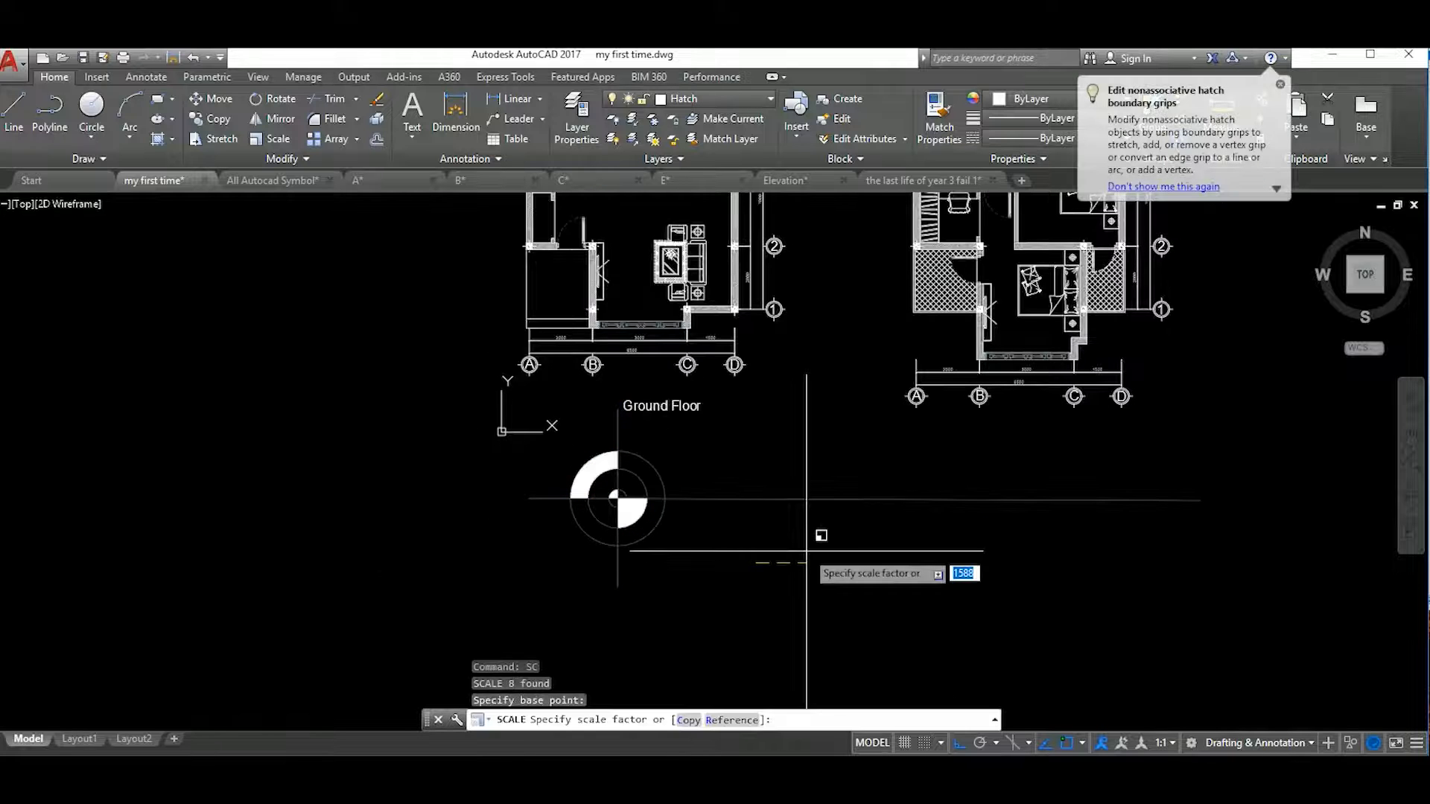
text(0.5)
key(Return)
Reduce the title symbol once more so its size suits the Ground Floor text
click(807, 550)
click(670, 506)
text(sc)
key(Return)
click(743, 564)
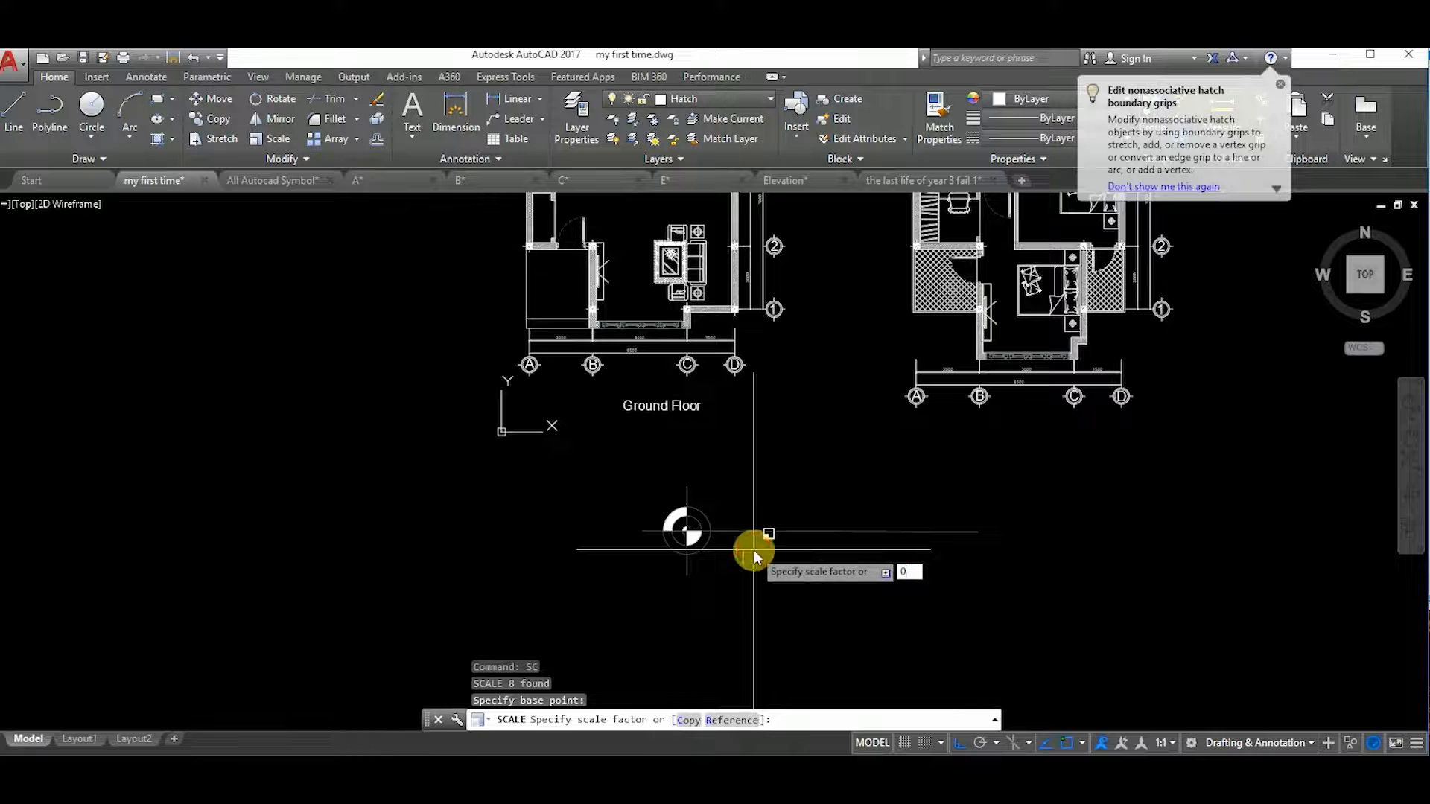
key(Return)
Move the title symbol beside the Ground Floor text with Ortho off, its horizontal line running beneath the text
click(768, 572)
click(630, 508)
text(m)
key(Return)
click(811, 625)
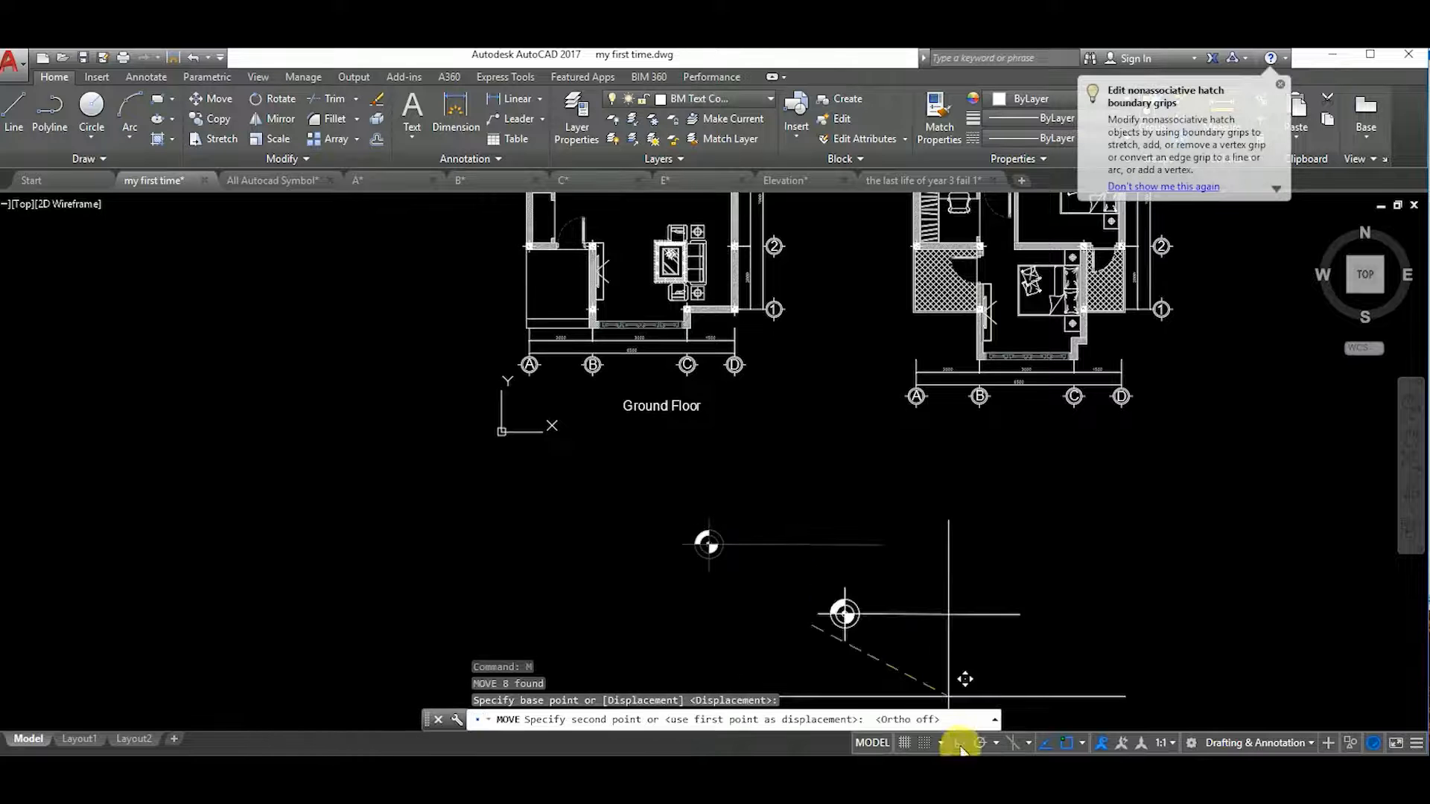
click(959, 743)
scroll(690, 493, up, 4)
click(735, 503)
Shorten the title symbol's horizontal line so it ends just past the Ground Floor text
scroll(735, 503, down, 2)
click(825, 515)
click(843, 512)
click(738, 512)
key(Escape)
Copy the Ground Floor text to just below the title line
click(679, 504)
text(co)
key(Return)
click(784, 553)
click(784, 593)
key(Escape)
Change the copied title text to Scale 100
scroll(678, 546, up, 2)
double_click(702, 533)
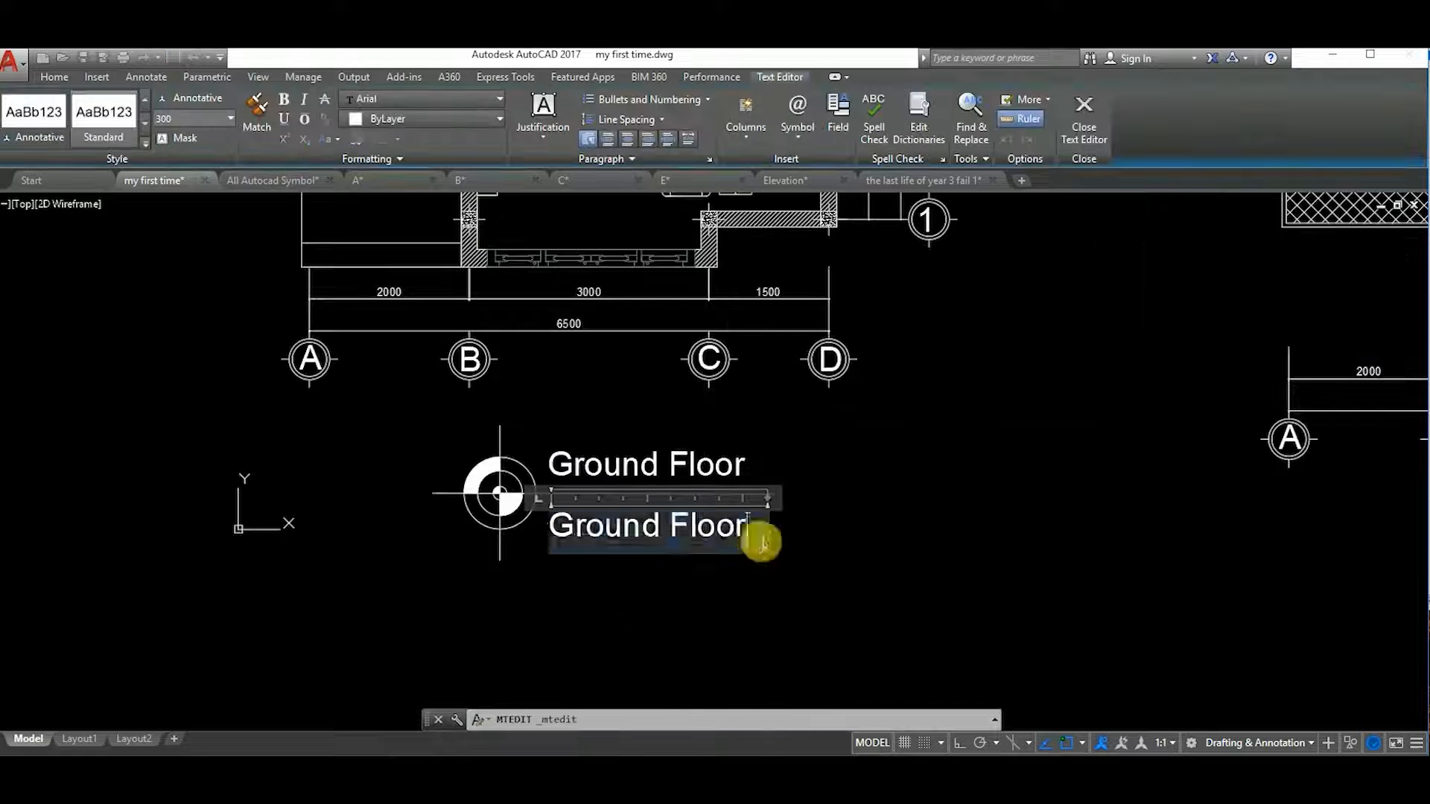
text(Scale)
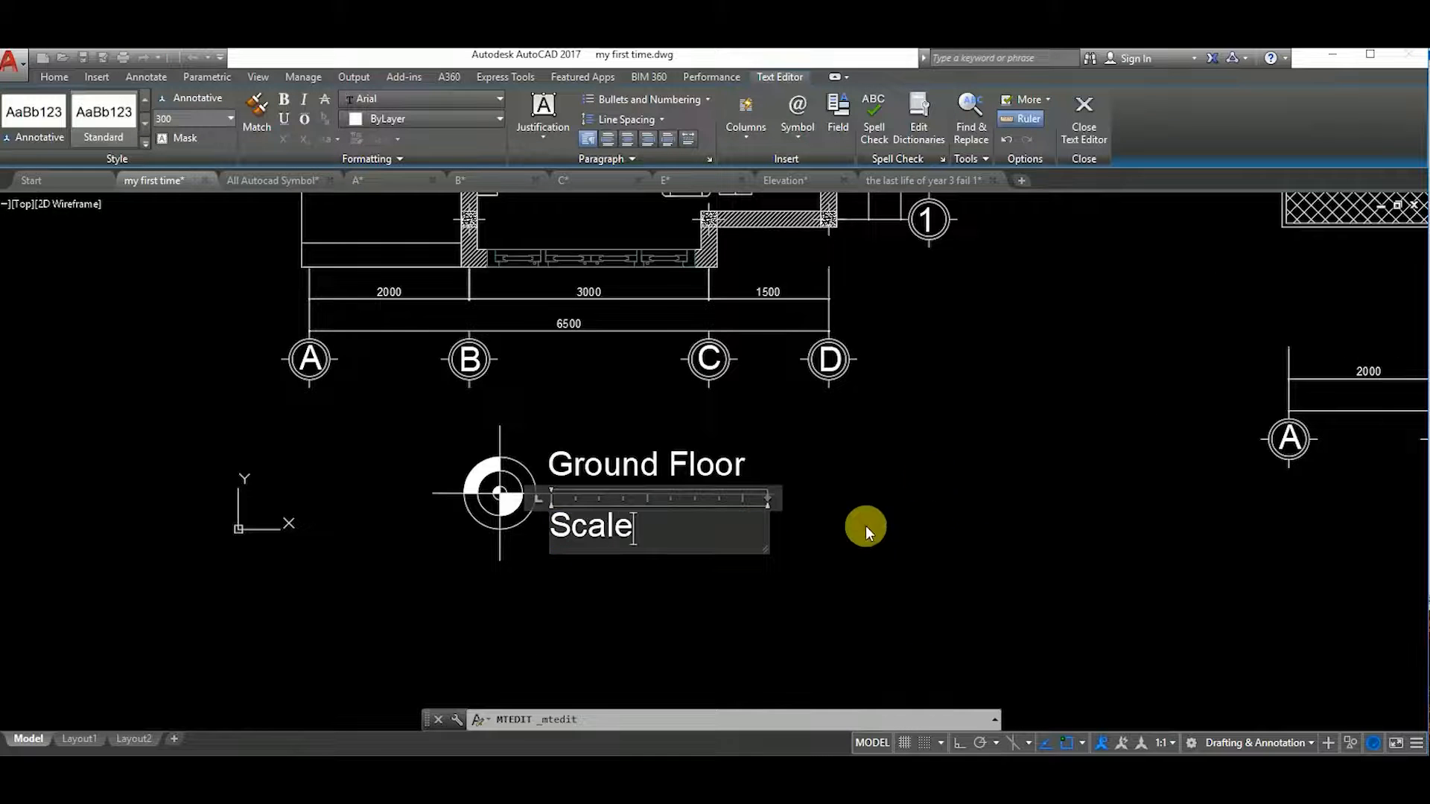
click(926, 480)
Move the Scale 100 text so it sits centred under Ground Floor, below the title line
click(590, 526)
key(m)
key(Return)
click(673, 591)
click(737, 582)
scroll(672, 553, down, 2)
scroll(638, 637, down, 2)
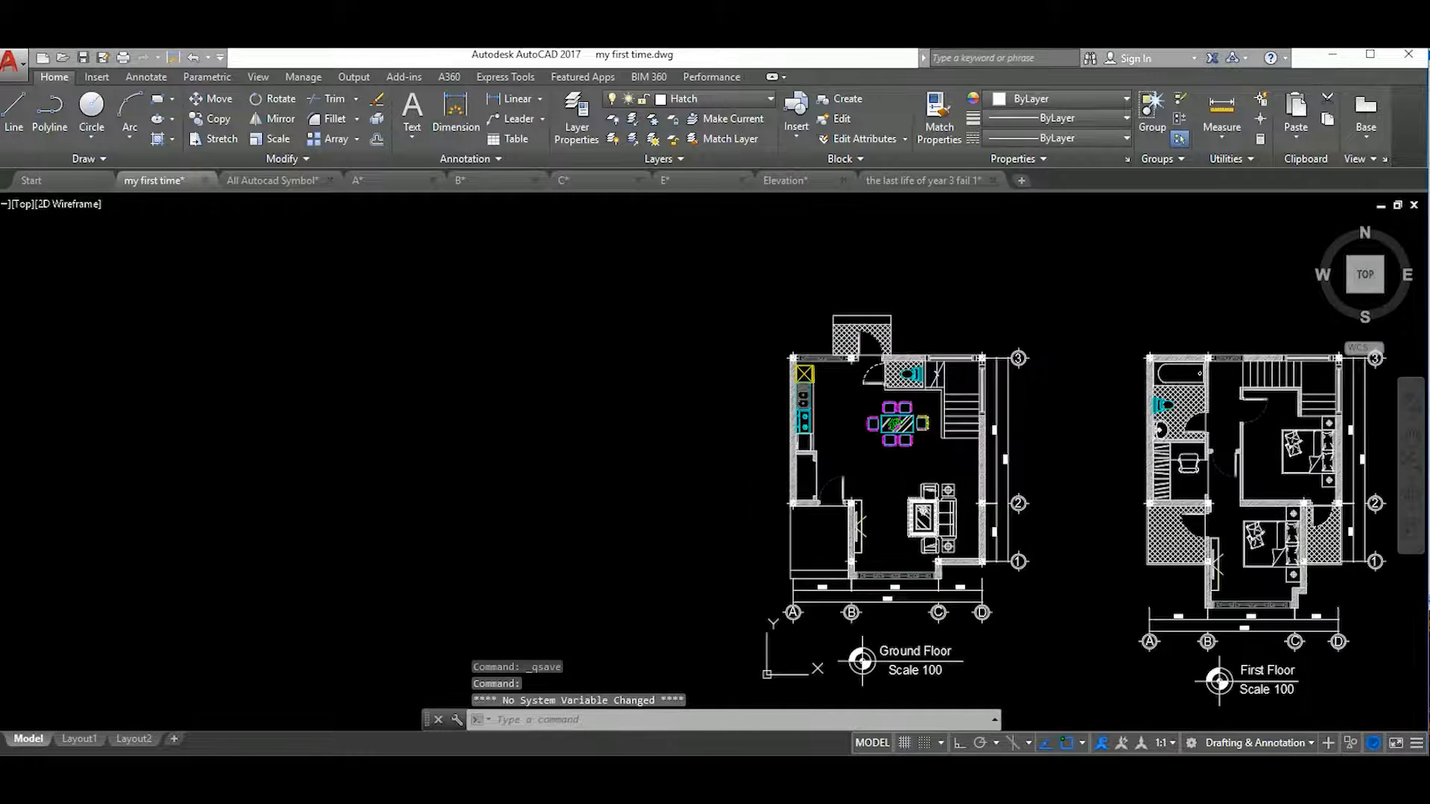
Paste the copied table and chairs set into the free area beside the ground floor plan's kitchen wall
scroll(749, 424, up, 2)
middle_drag(750, 425, 665, 437)
key(ctrl+v)
click(565, 469)
Erase the chairs on both sides of the pasted table, keeping the table and its plant
scroll(638, 451, up, 6)
click(671, 530)
click(577, 320)
key(e)
key(Return)
click(393, 578)
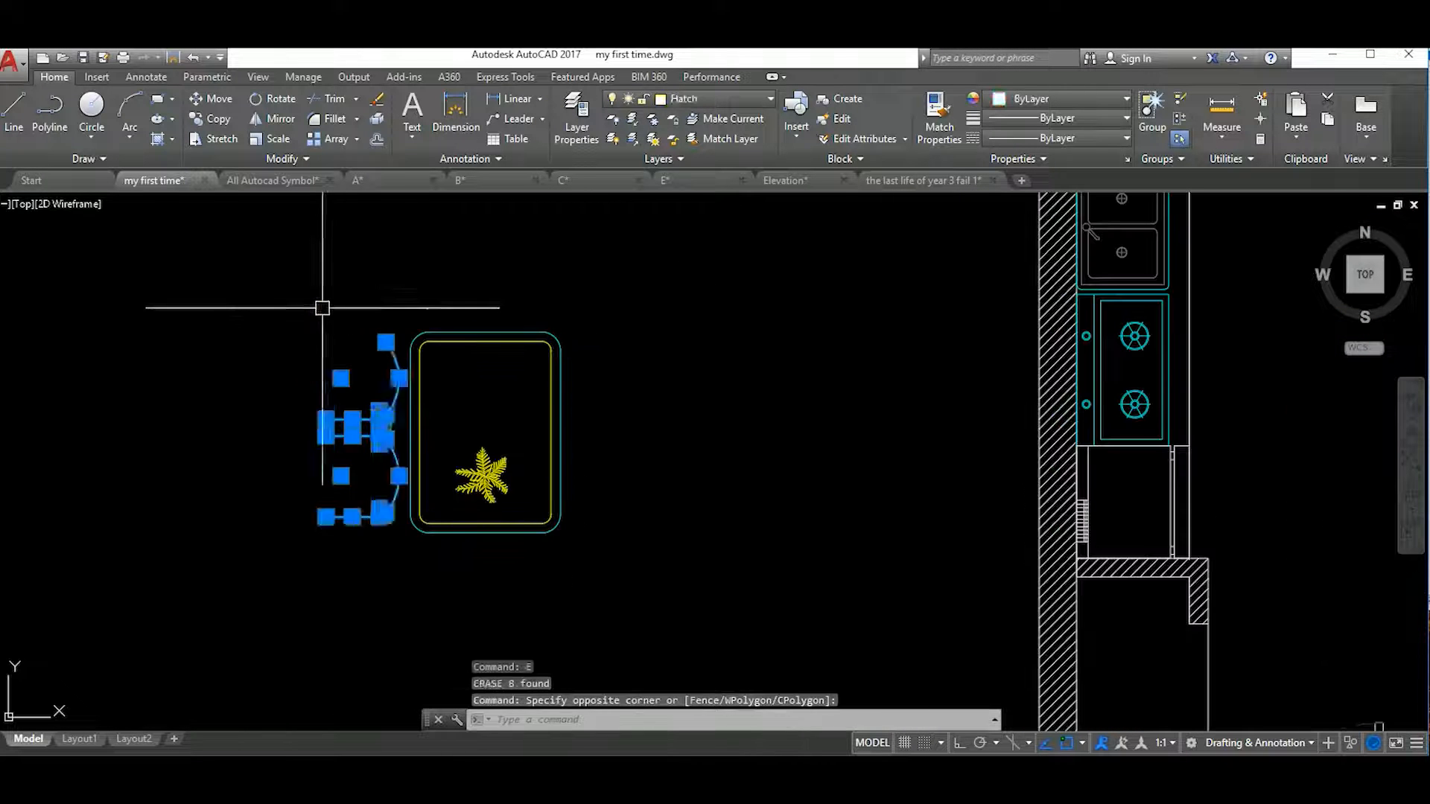
click(332, 292)
key(Return)
Change the layer of the remaining pasted table and plant
scroll(749, 484, down, 2)
click(712, 567)
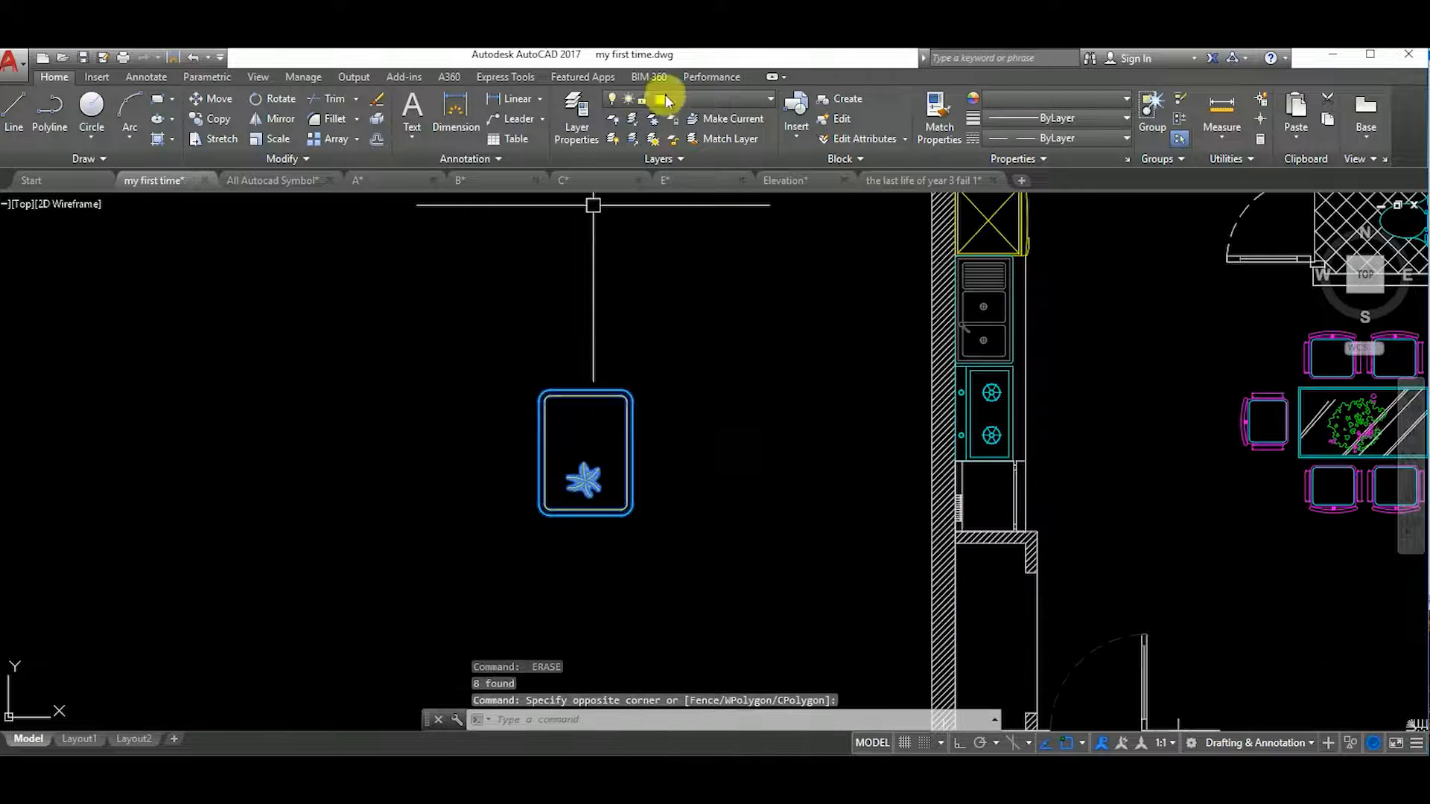
click(749, 98)
click(685, 478)
key(Escape)
Move the table with the plant into the ground floor kitchen, between the counter and the dining set
click(485, 355)
click(663, 524)
key(m)
key(Return)
click(647, 524)
middle_drag(1193, 409, 690, 443)
click(739, 423)
scroll(677, 478, down, 4)
scroll(661, 496, up, 8)
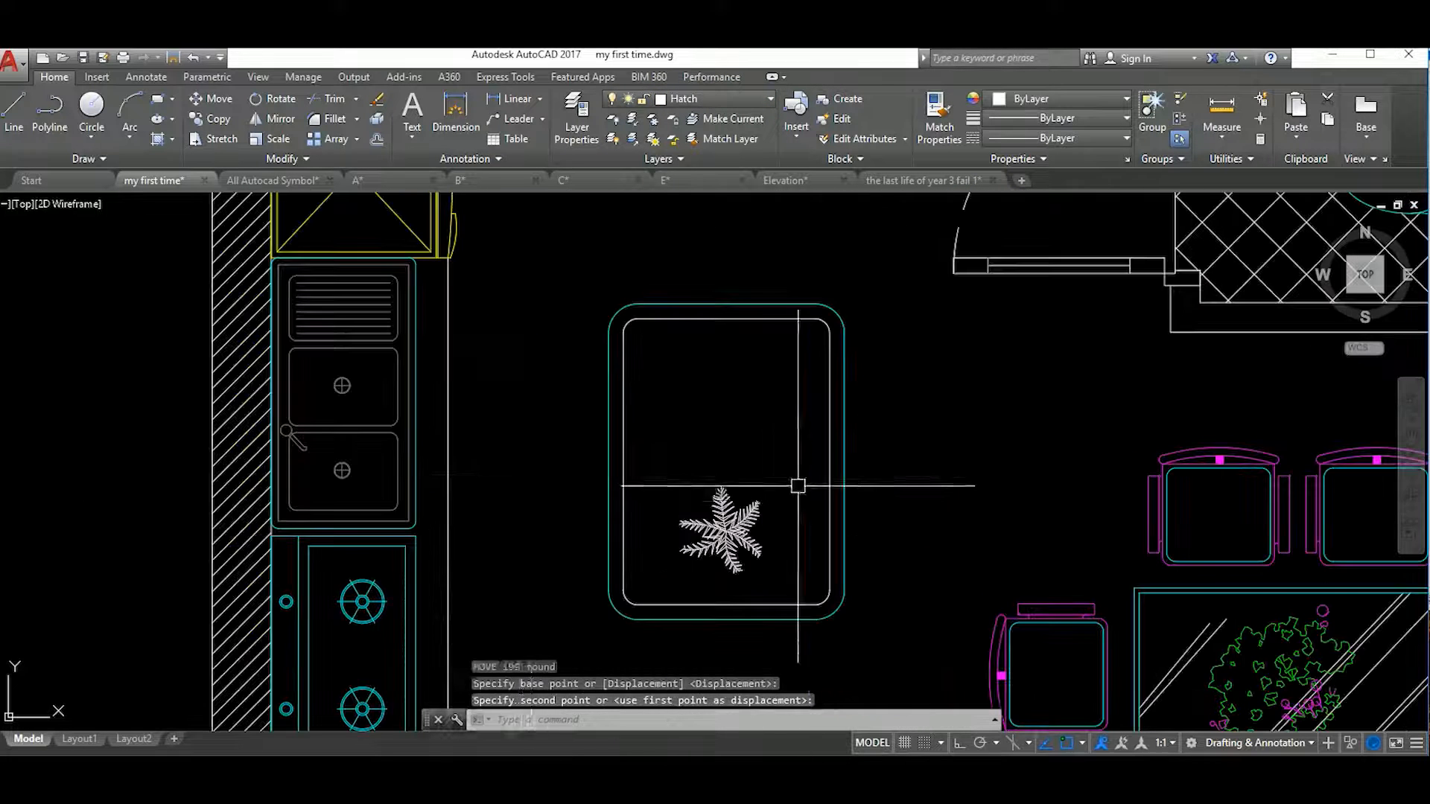
key(l)
key(Return)
key(Escape)
Move the kitchen table with the plant 100 mm away from the counter with Ortho on
scroll(613, 491, down, 6)
click(594, 427)
click(685, 544)
key(m)
key(Return)
click(659, 569)
text(1)
click(959, 743)
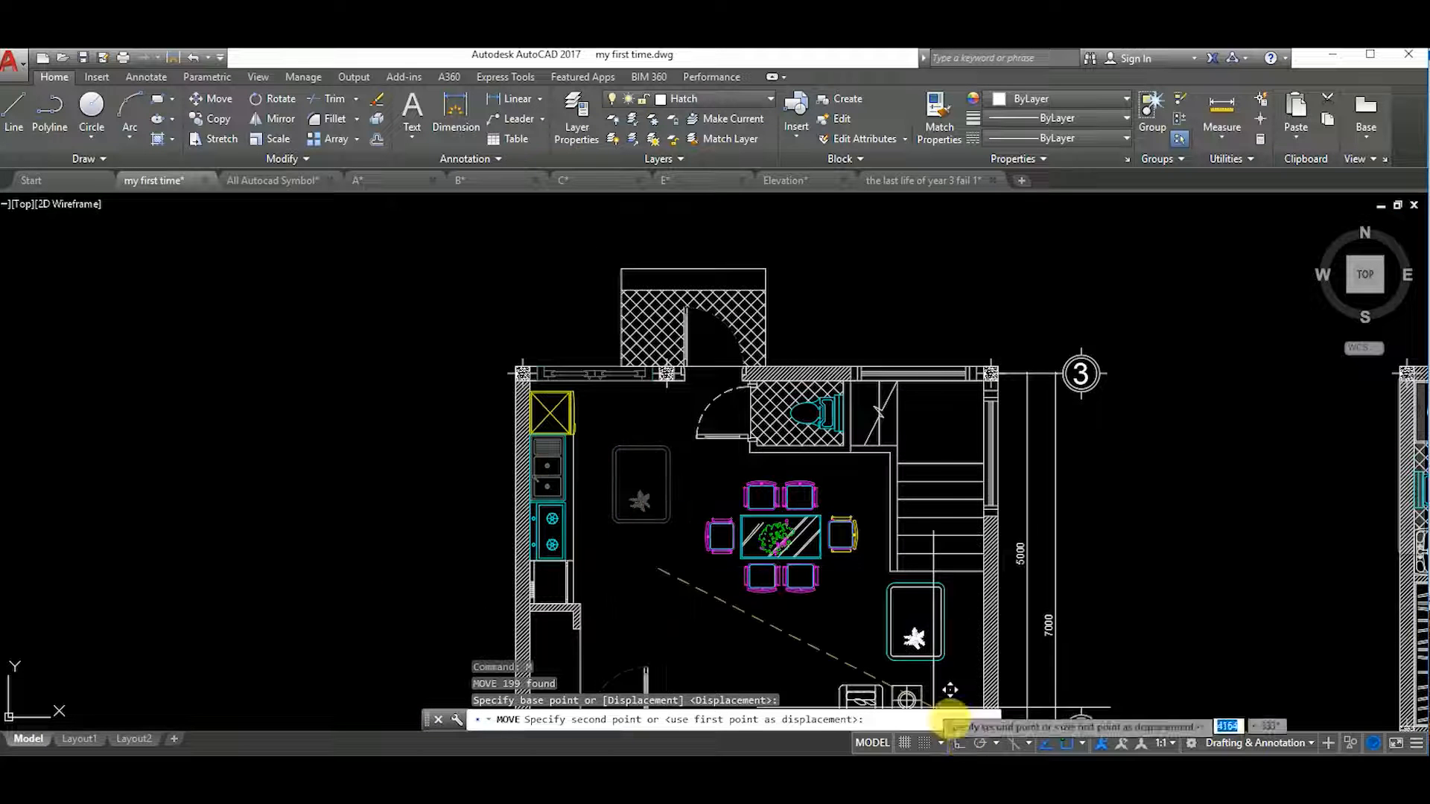
text(00)
key(Return)
scroll(699, 521, up, 2)
Move the ground floor dining set 200 mm straight toward axis 2
scroll(700, 461, down, 4)
middle_drag(748, 565, 735, 498)
scroll(782, 439, up, 4)
click(752, 501)
click(639, 365)
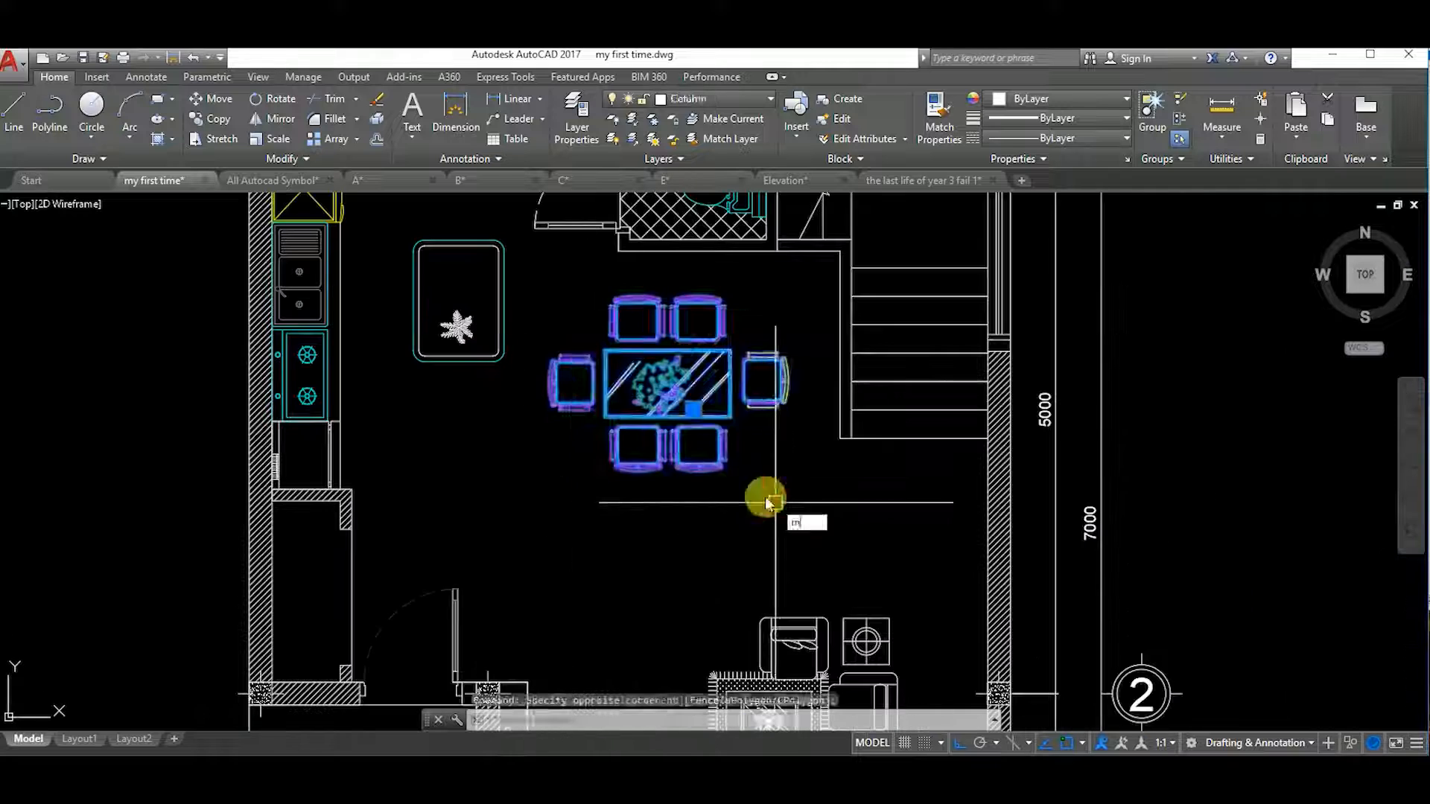
key(m)
key(Return)
click(766, 463)
key(Return)
scroll(783, 460, down, 6)
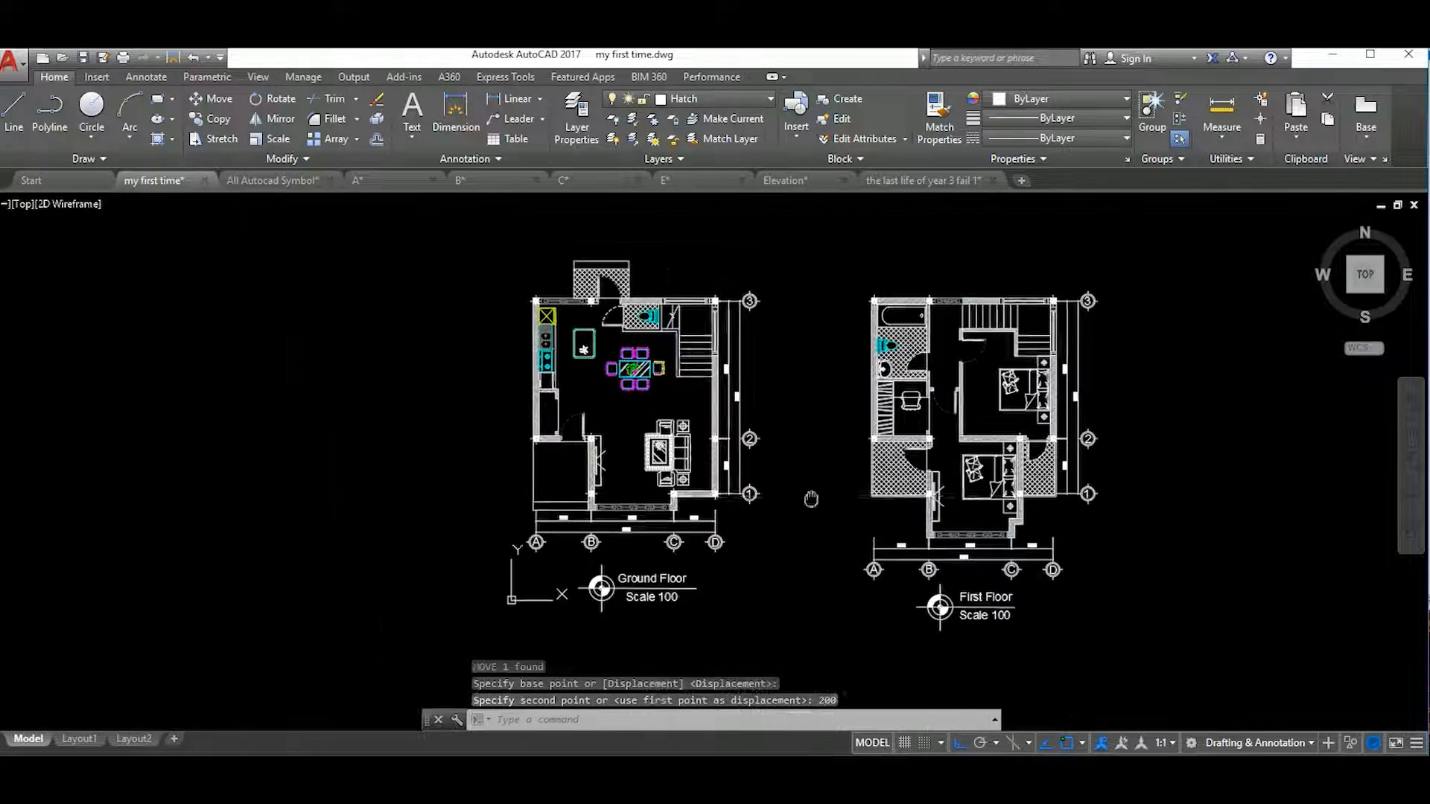
scroll(711, 236, up, 4)
scroll(711, 237, down, 4)
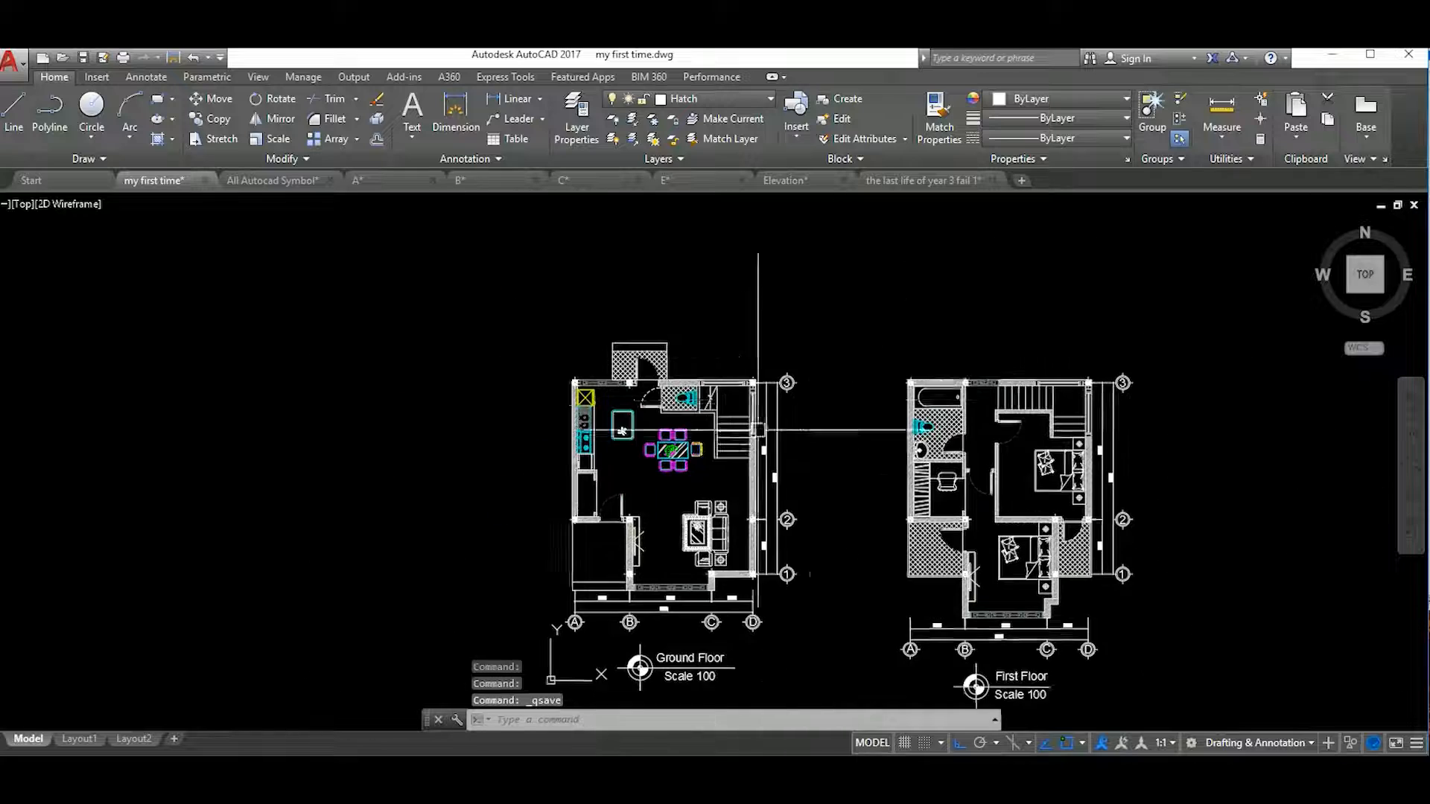
Draw the ground floor stair's walking line from the middle of the bottom edge up to the landing and across to the flight's edge
scroll(711, 237, up, 4)
scroll(725, 539, up, 4)
key(l)
key(Return)
click(648, 497)
scroll(734, 495, down, 2)
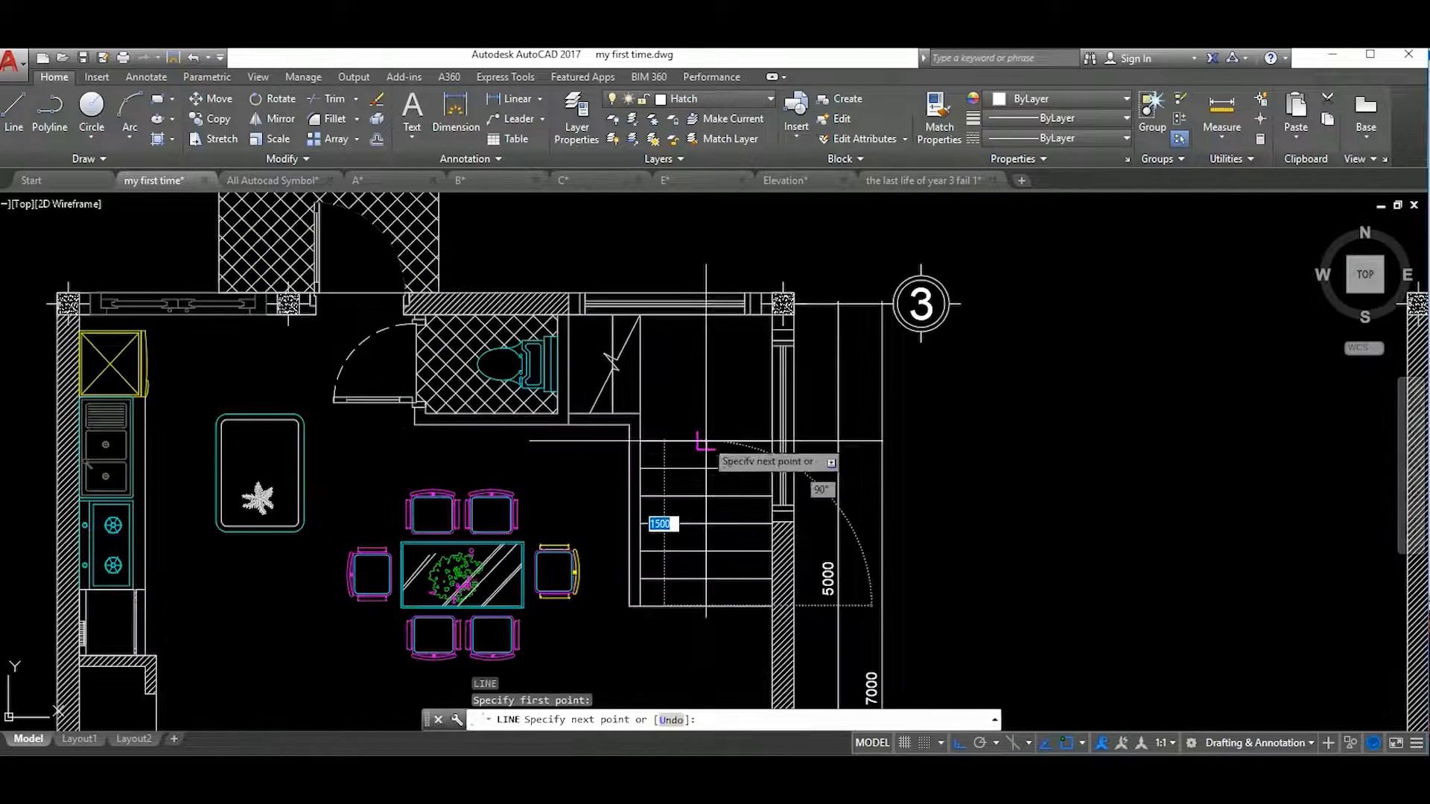
scroll(706, 369, up, 2)
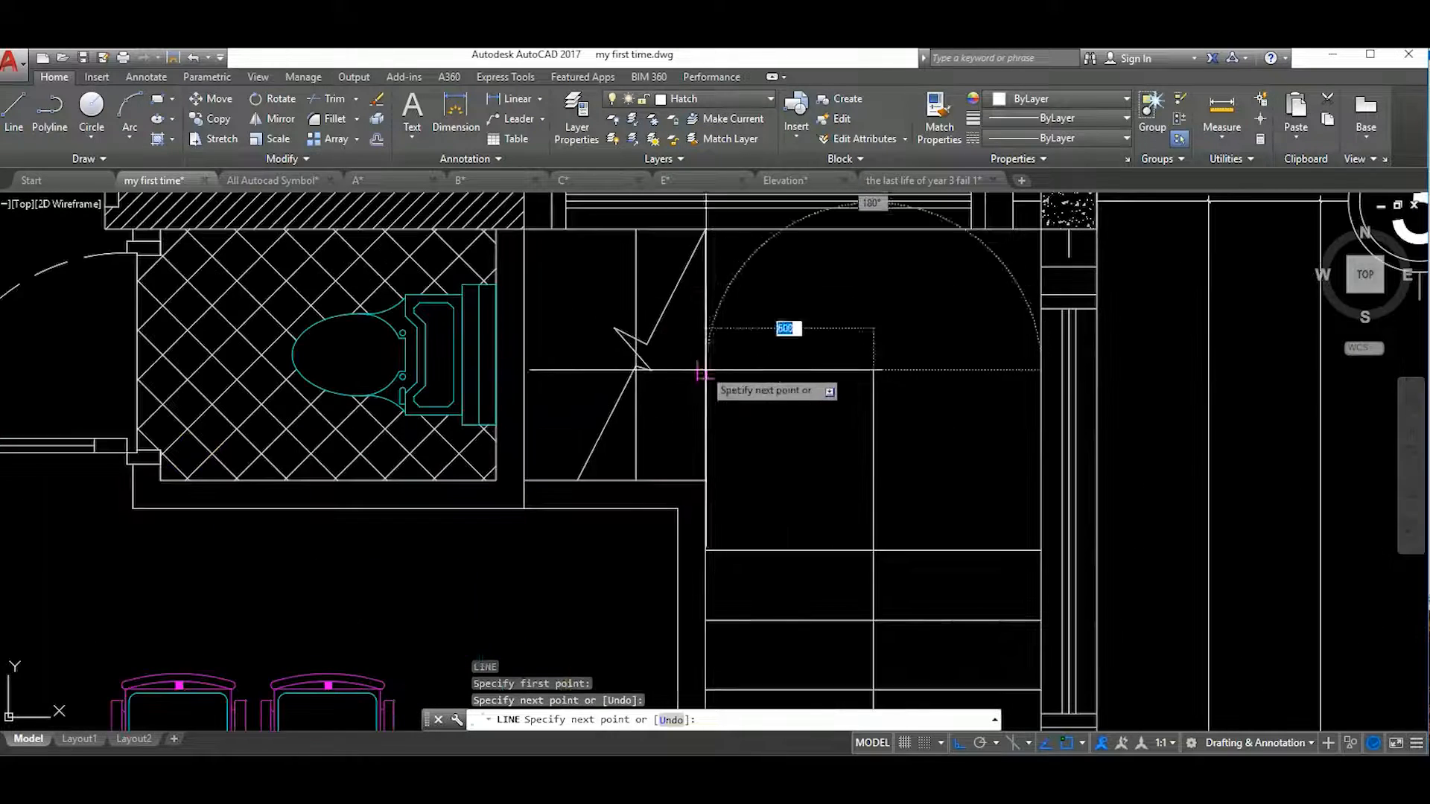
scroll(708, 376, down, 2)
key(Escape)
Draw a small circle at the start of the ground floor walking line and move it to rest on the bottom stair edge
scroll(745, 536, up, 5)
key(c)
key(Return)
click(780, 573)
scroll(779, 573, up, 3)
key(Escape)
key(Escape)
click(735, 545)
click(790, 588)
text(m)
key(Return)
click(762, 588)
click(762, 543)
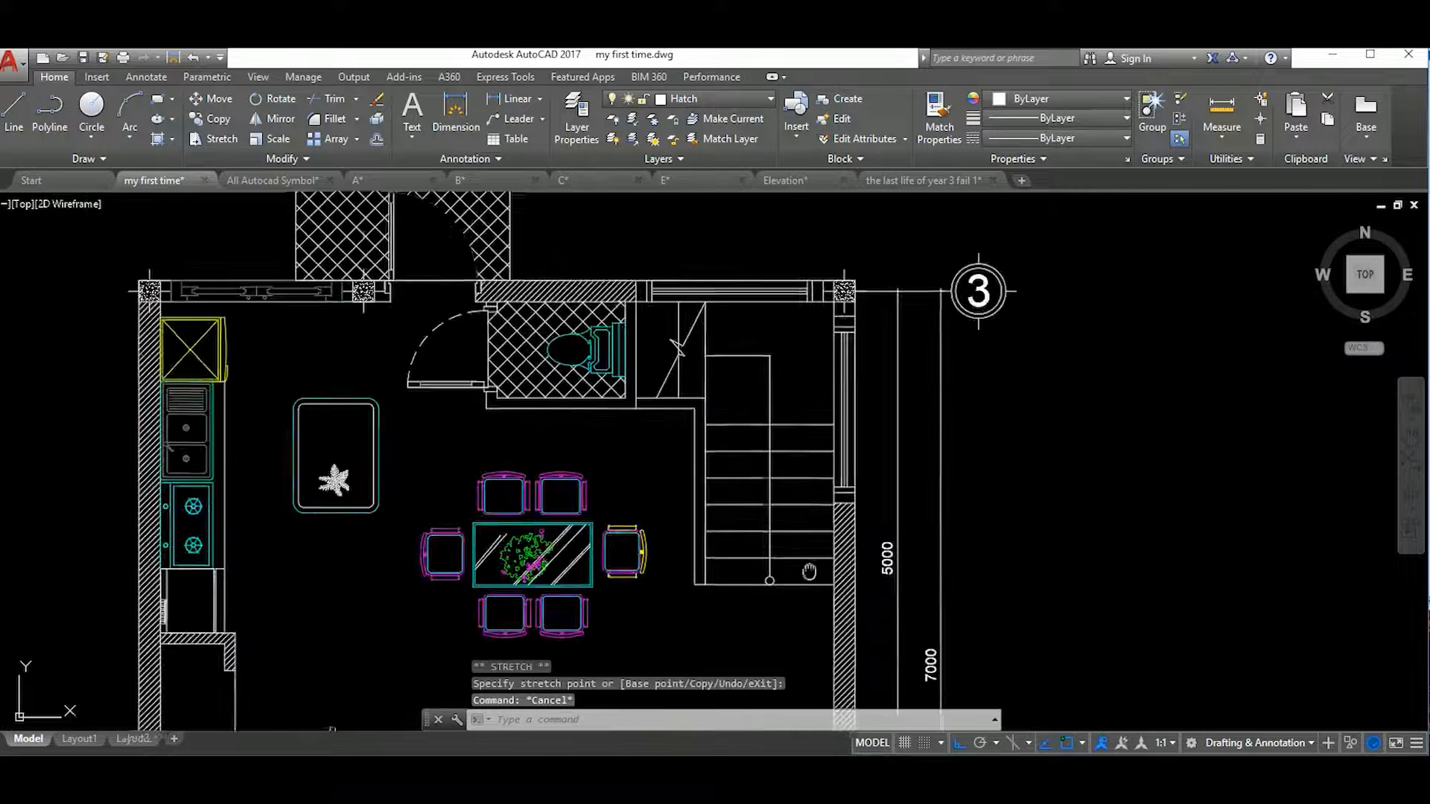
Move the copied axis number 1 onto the bottom tread beside the walking line and set its text height to 150
scroll(864, 417, up, 3)
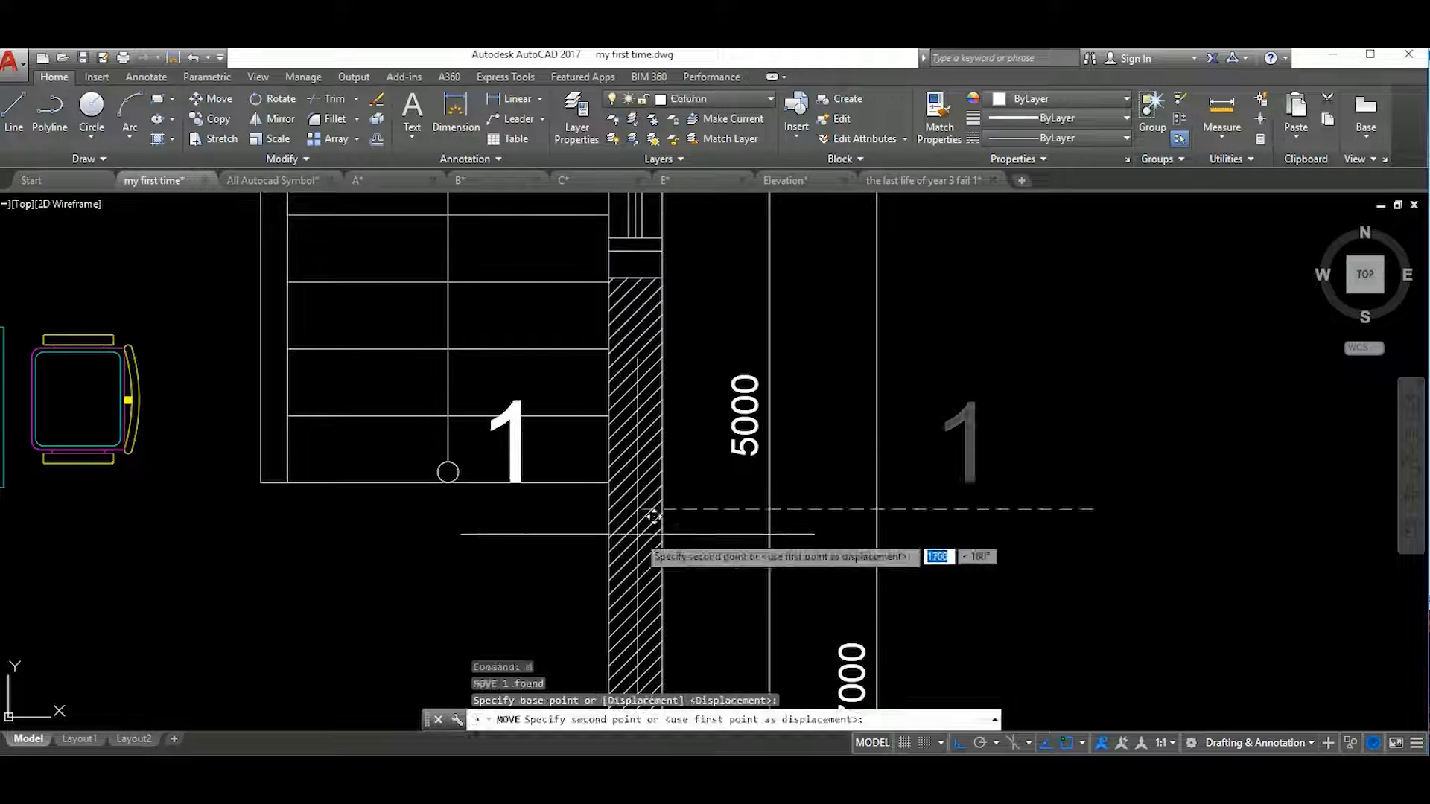
scroll(373, 421, up, 4)
key(Return)
double_click(618, 429)
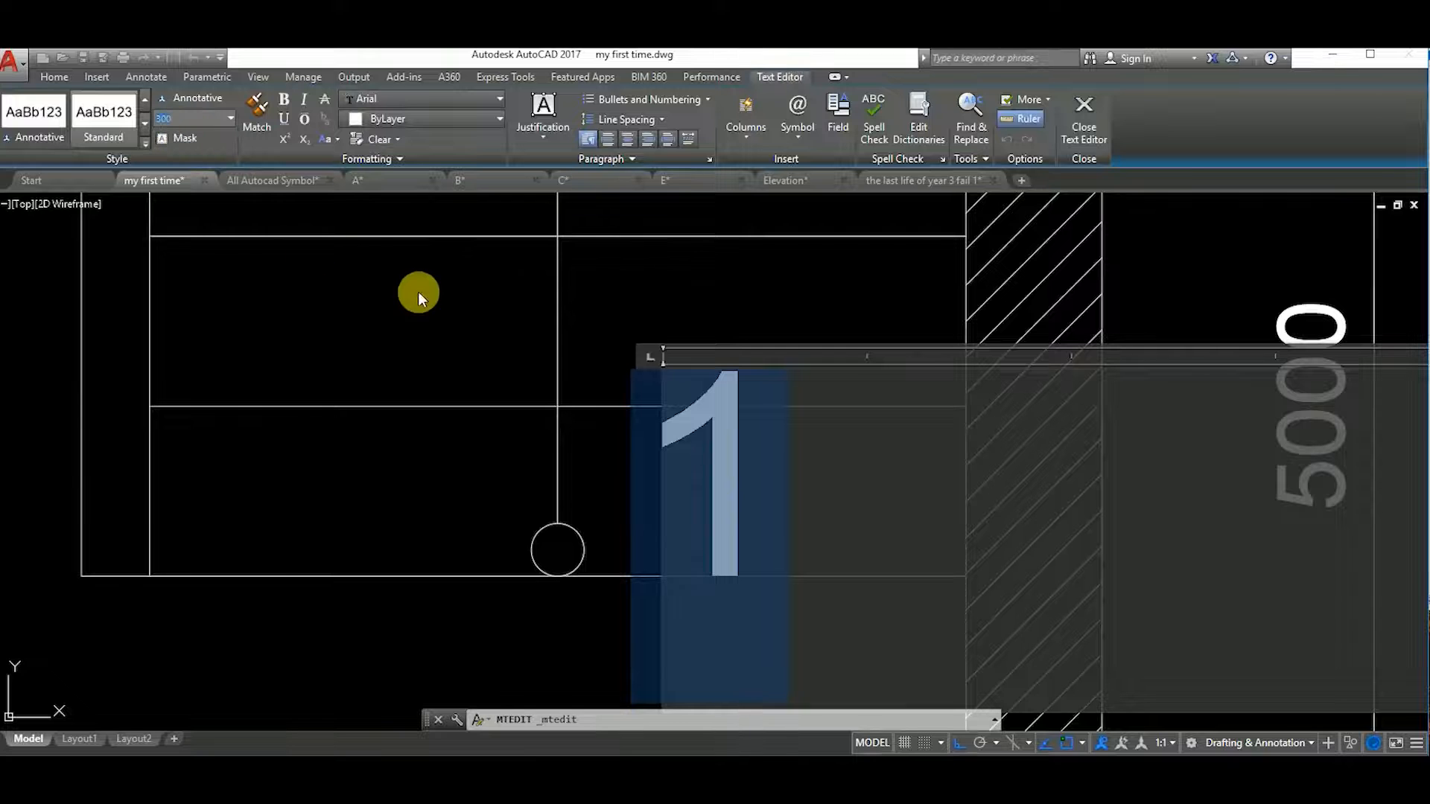
click(437, 318)
key(m)
key(Return)
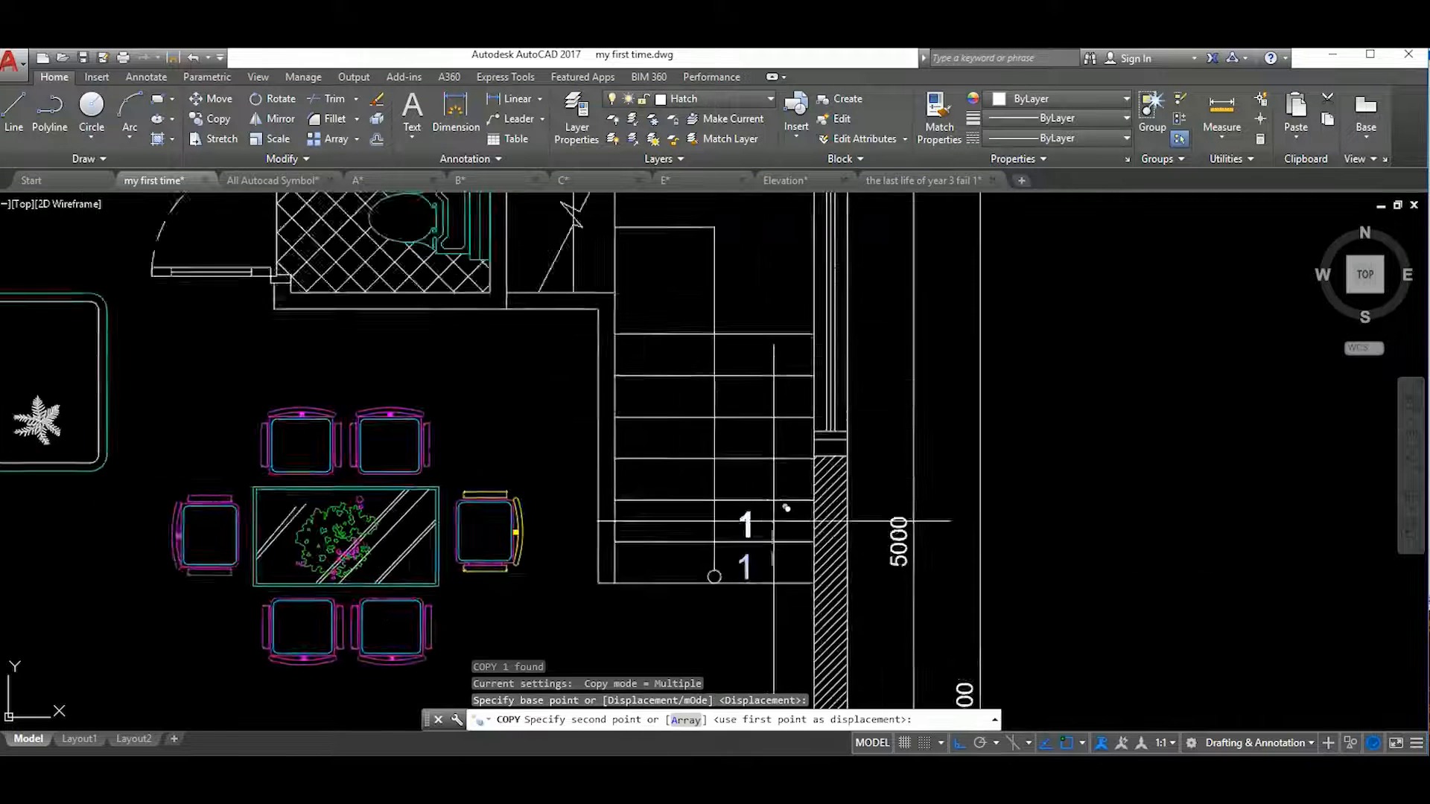
Copy the number 1 straight up onto each of the other ground floor treads
scroll(760, 595, up, 2)
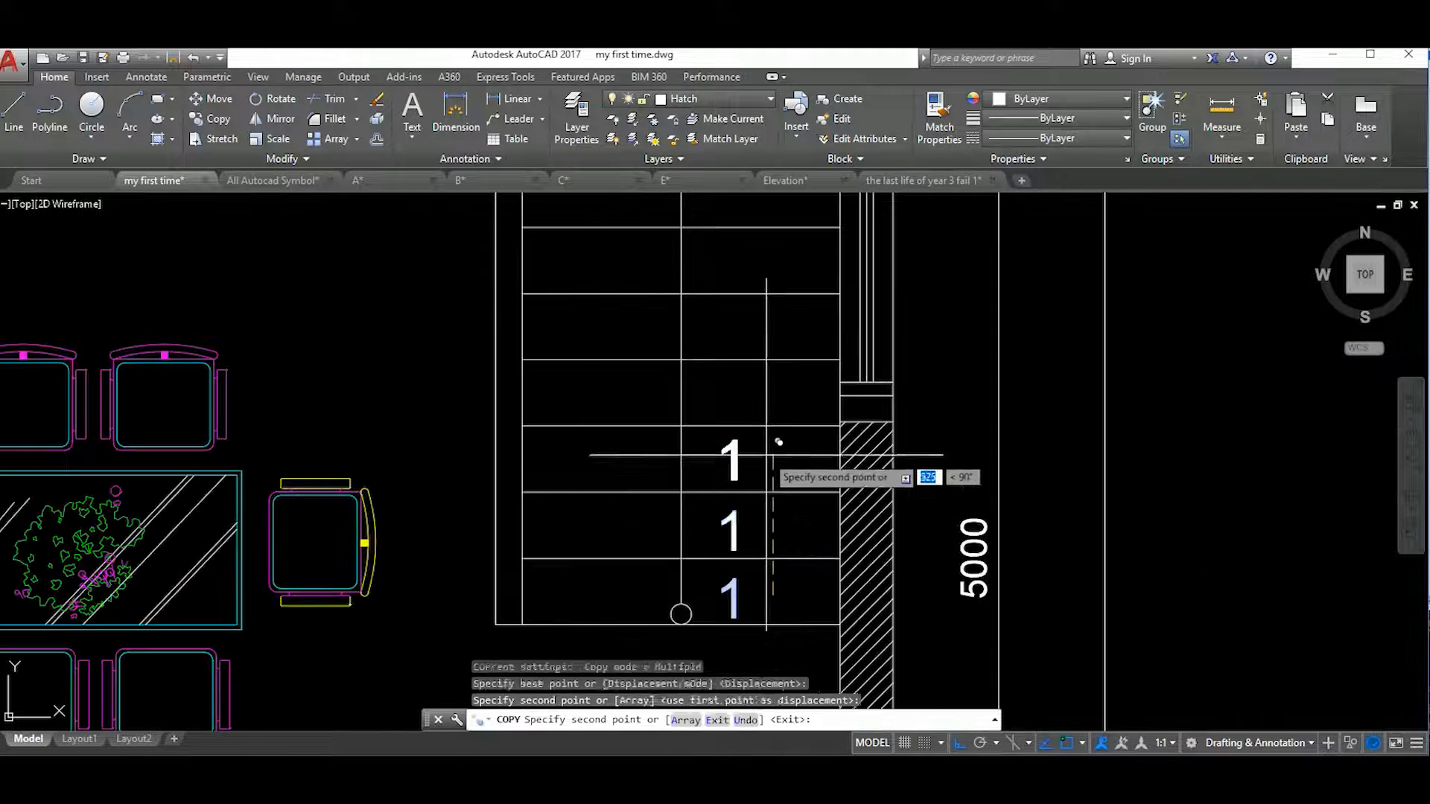
click(775, 596)
scroll(744, 447, down, 5)
scroll(761, 450, up, 4)
scroll(873, 488, down, 5)
scroll(761, 455, up, 6)
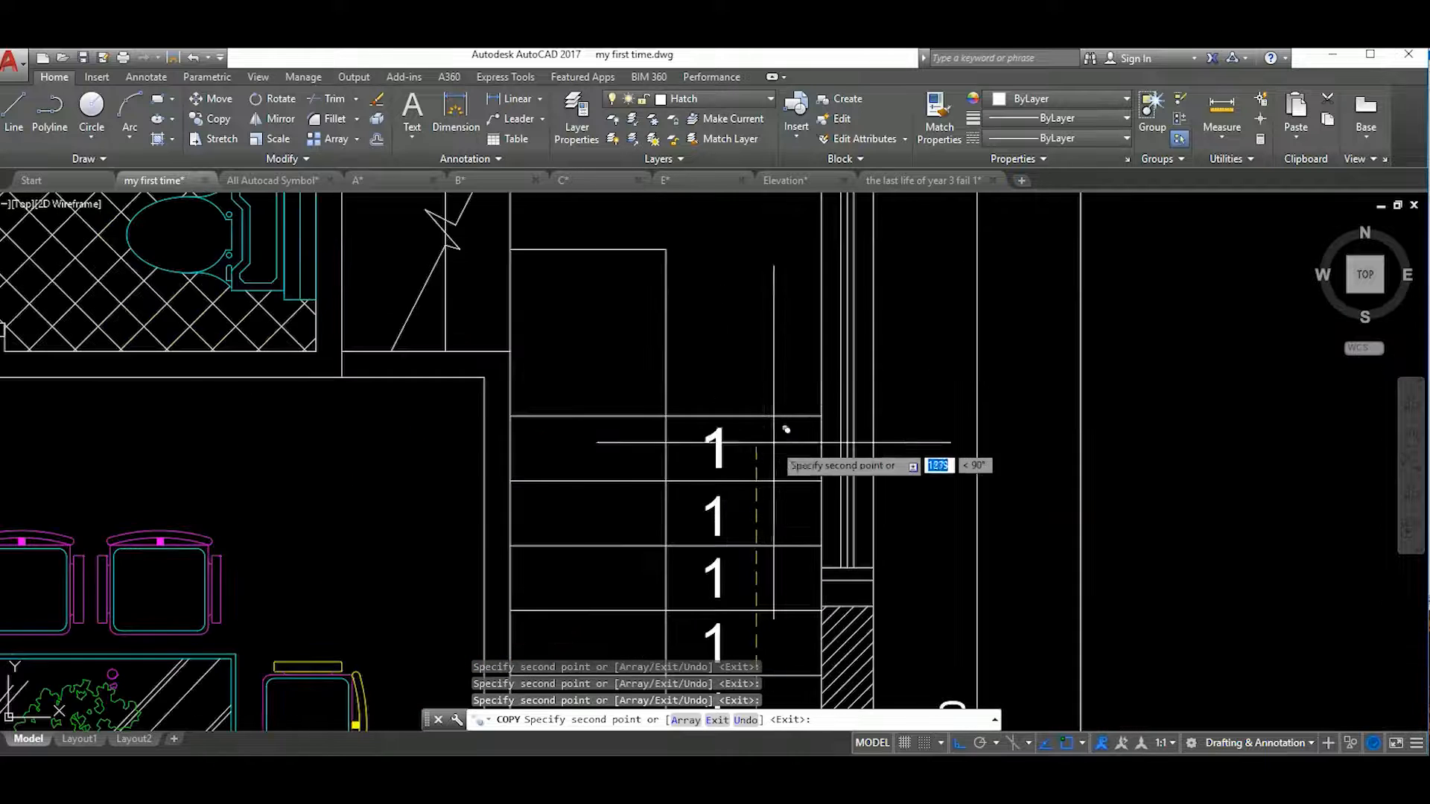
scroll(761, 456, down, 5)
scroll(733, 414, up, 7)
key(Escape)
Change the numbers on the second, third and fourth ground floor treads to 2, 3 and 4
double_click(745, 443)
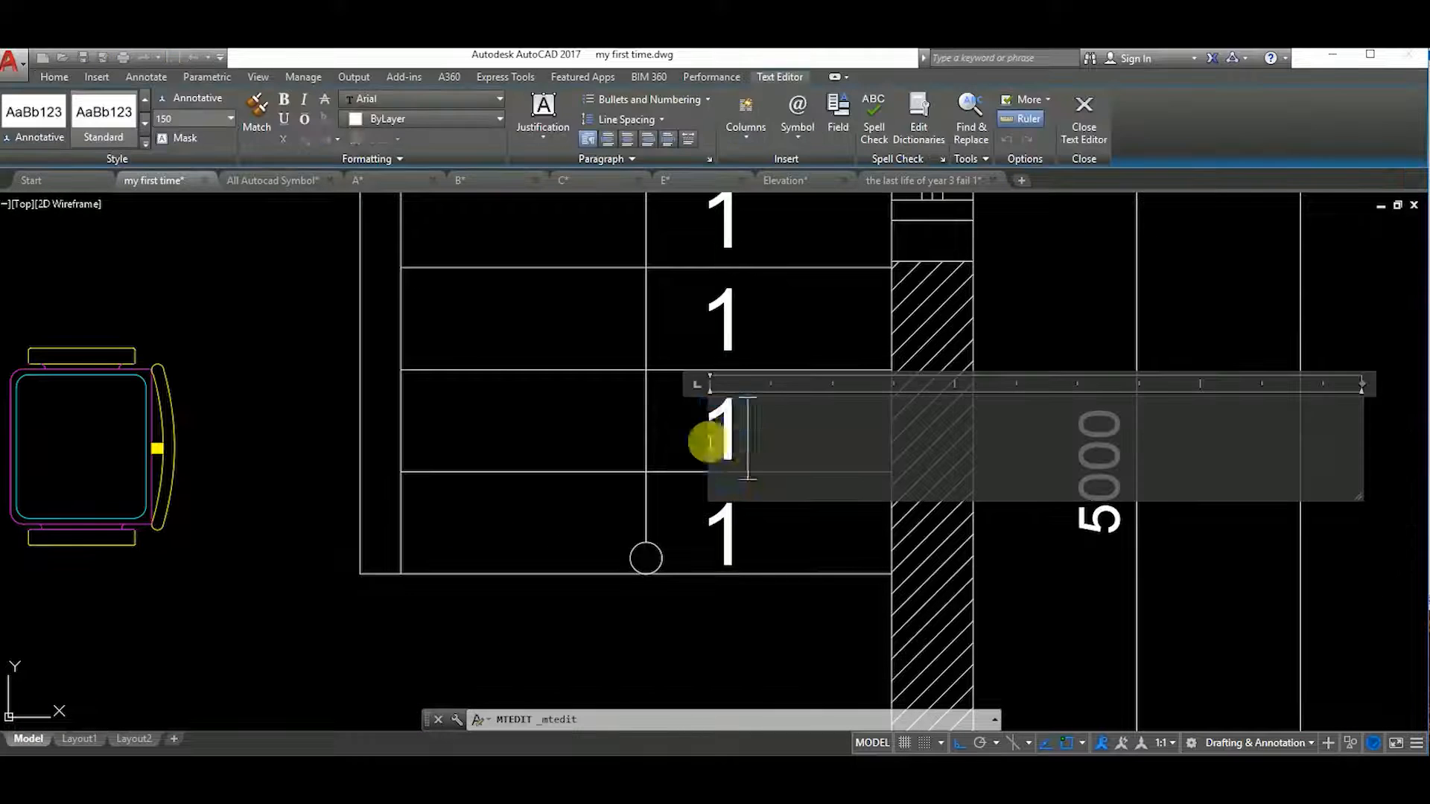
click(728, 317)
click(726, 321)
text(3)
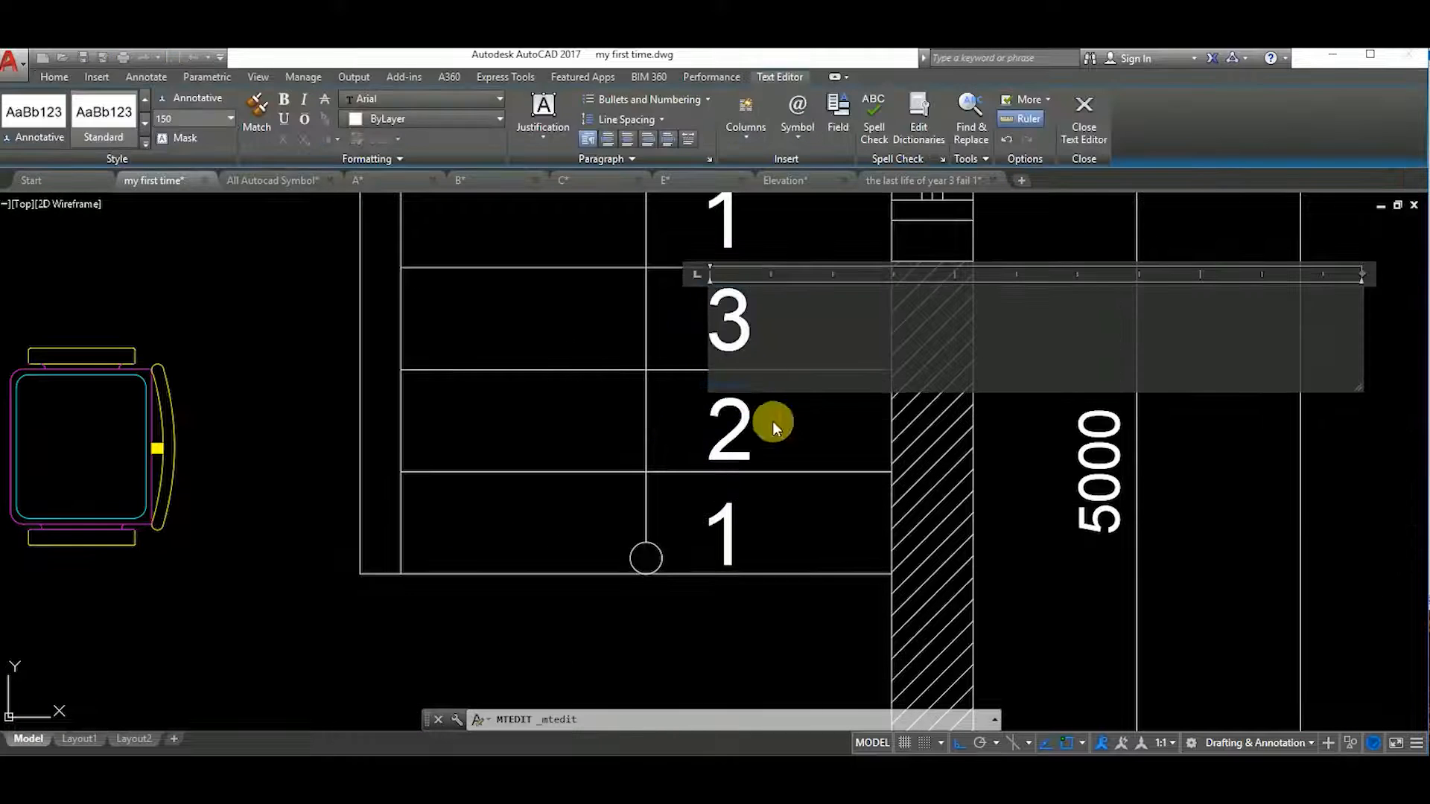
click(750, 393)
middle_drag(737, 191, 734, 370)
scroll(733, 370, up, 2)
double_click(737, 409)
text(4)
click(682, 400)
Change the numbers on the fifth and sixth ground floor treads to 5 and 6
scroll(682, 400, down, 2)
double_click(732, 440)
text(5)
click(717, 347)
double_click(716, 348)
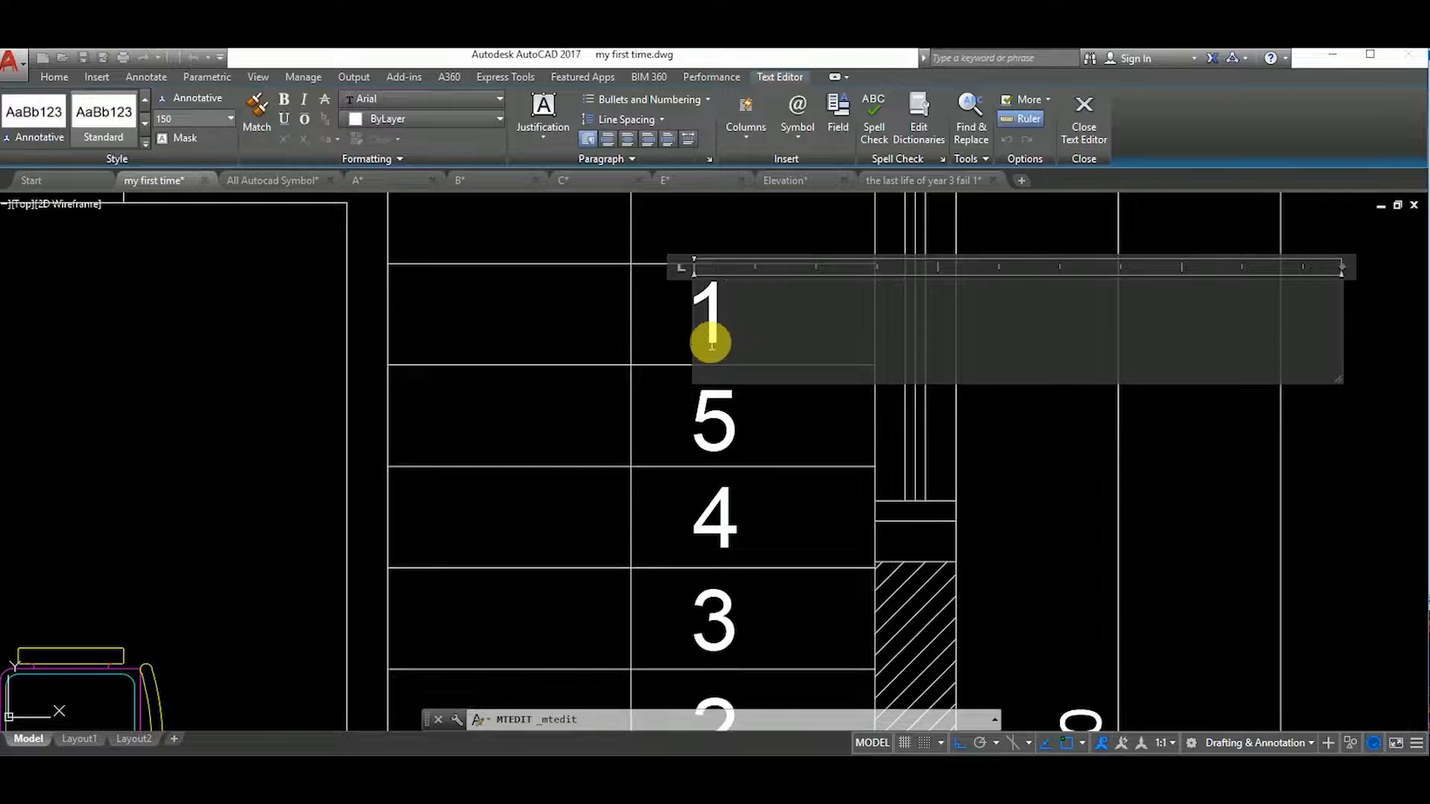
text(6)
click(693, 438)
Change the extra number above tread 6 to 7 and erase it from the stair
middle_drag(704, 208, 704, 506)
double_click(704, 407)
text(7)
click(751, 302)
scroll(751, 301, down, 5)
scroll(734, 415, up, 4)
click(705, 440)
text(E)
key(Return)
Copy the tread number 6 from the ground floor stair to the first floor stair's upper flight
scroll(744, 417, down, 3)
middle_drag(913, 457, 841, 484)
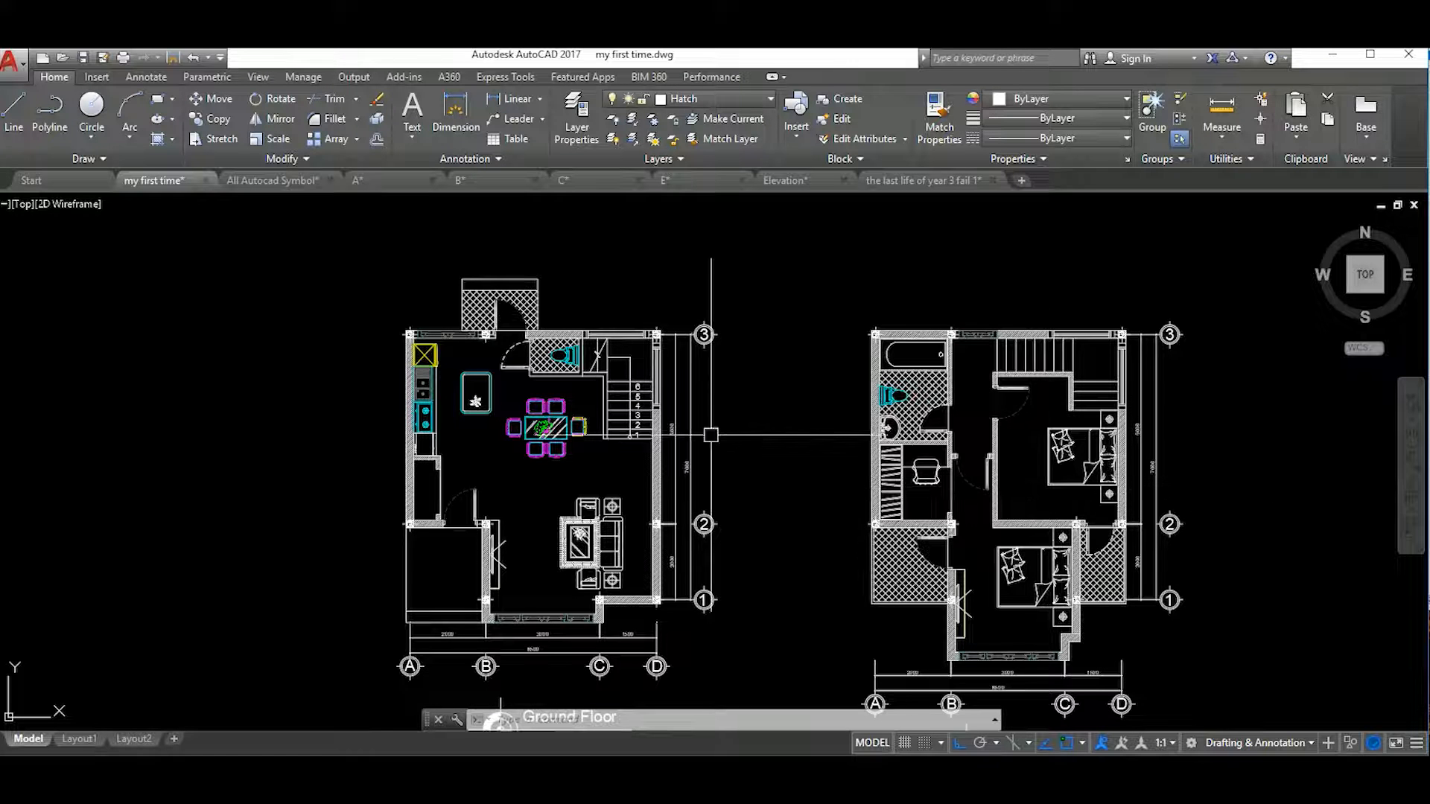
scroll(634, 396, up, 2)
scroll(661, 439, down, 2)
middle_drag(652, 406, 518, 403)
scroll(519, 402, up, 8)
click(459, 385)
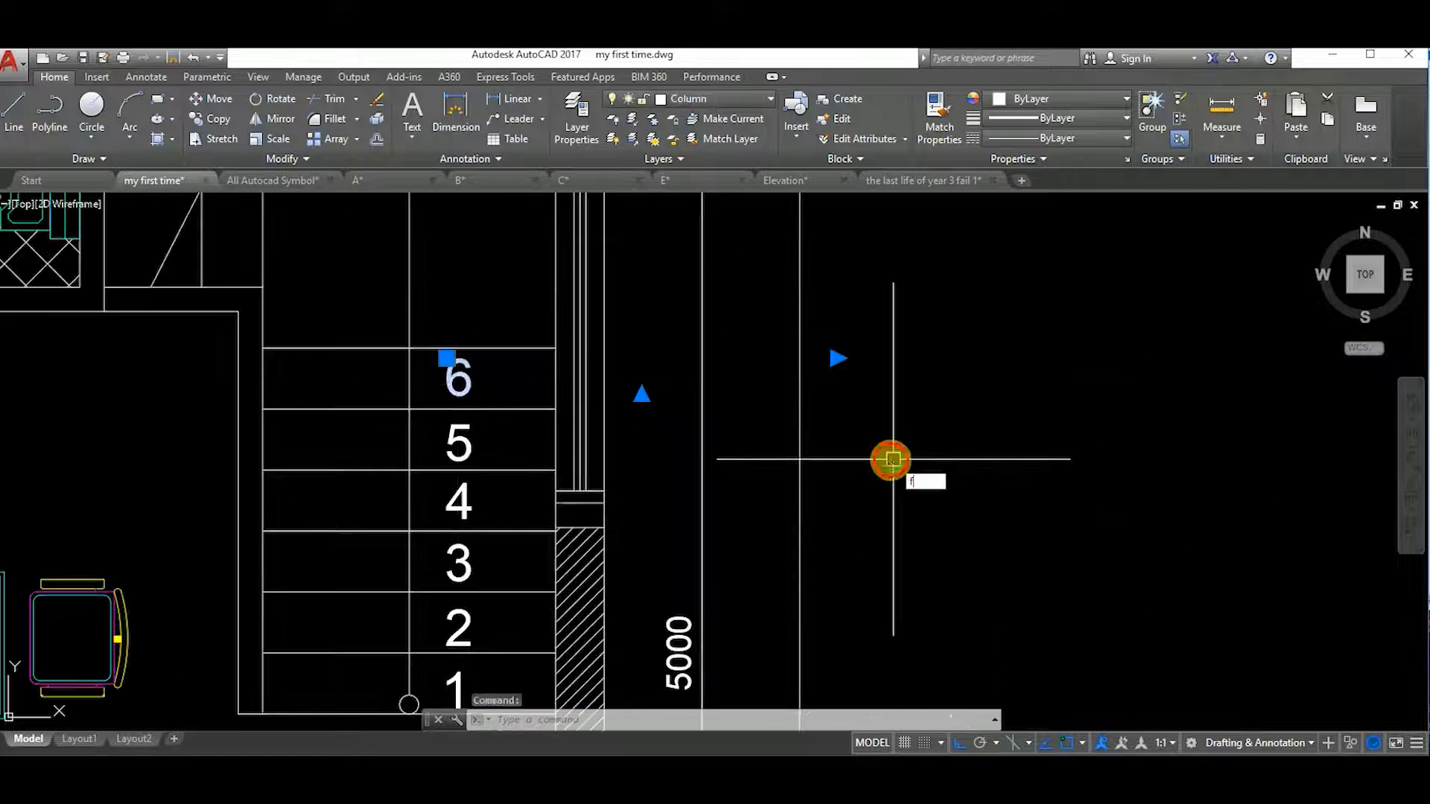
key(Escape)
text(co)
key(Return)
click(502, 387)
scroll(846, 374, down, 4)
scroll(973, 335, up, 4)
click(991, 391)
Copy the number 6 horizontally onto all eight treads of the first floor's upper flight
key(Escape)
text(co)
key(Return)
scroll(948, 374, up, 2)
click(921, 363)
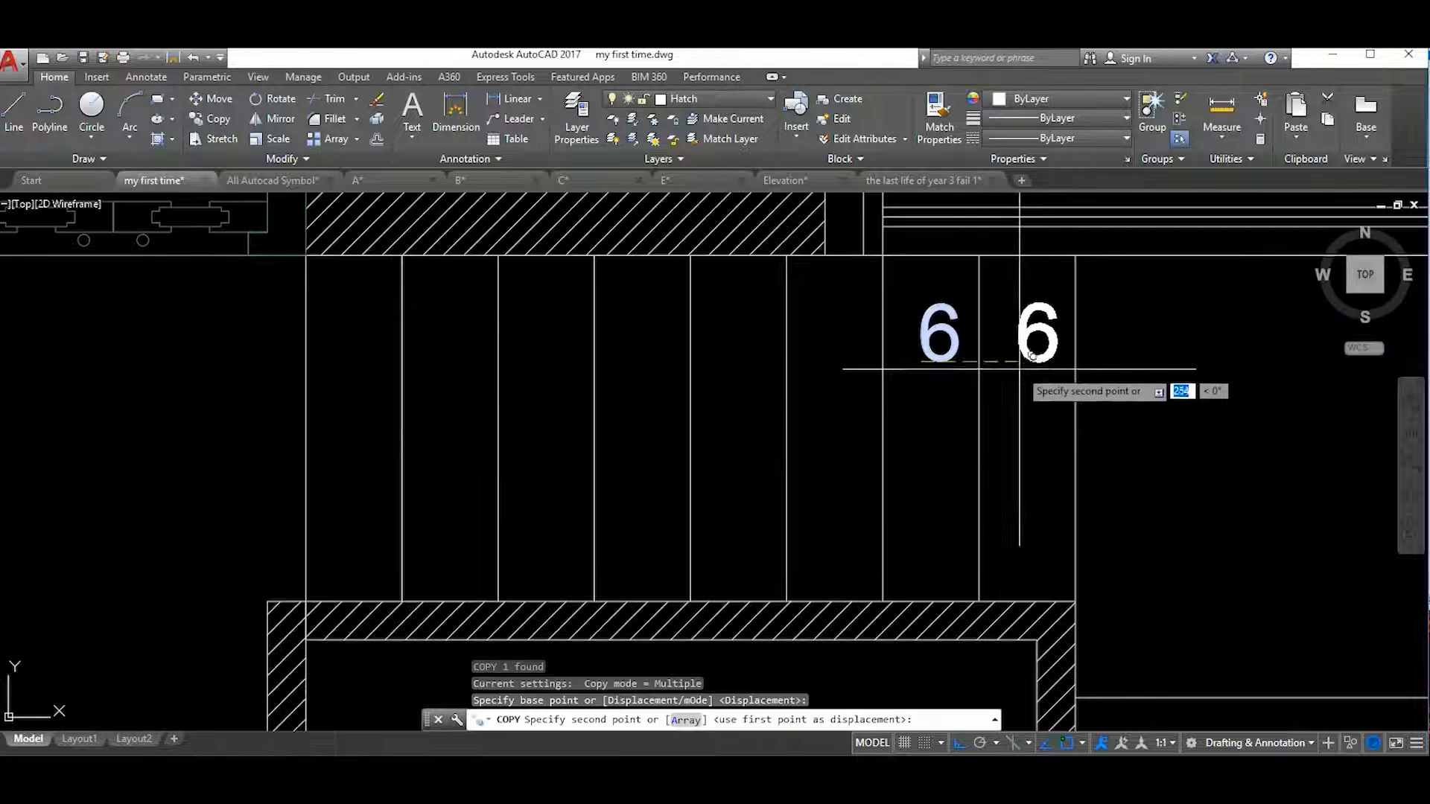
click(825, 362)
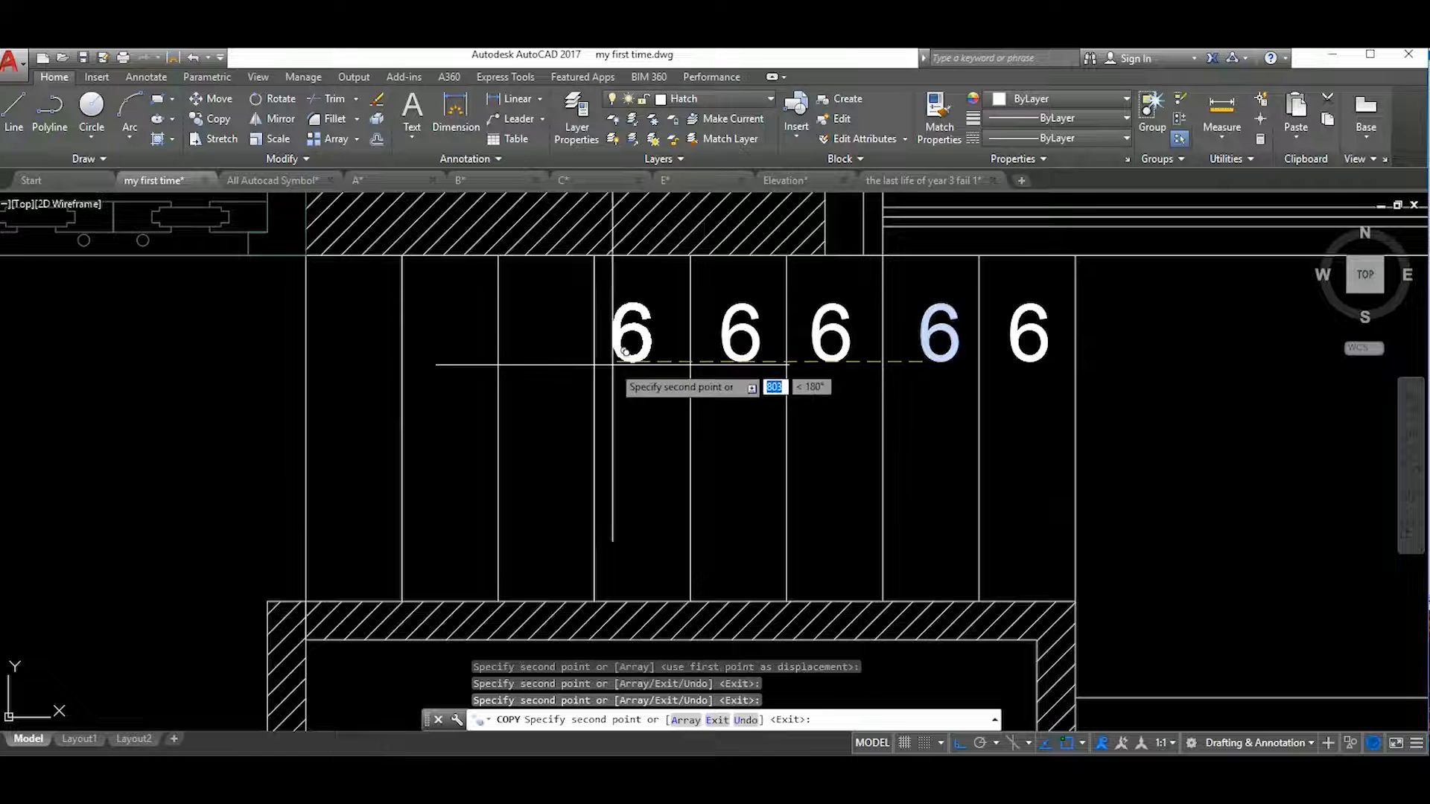
click(332, 351)
scroll(611, 257, down, 2)
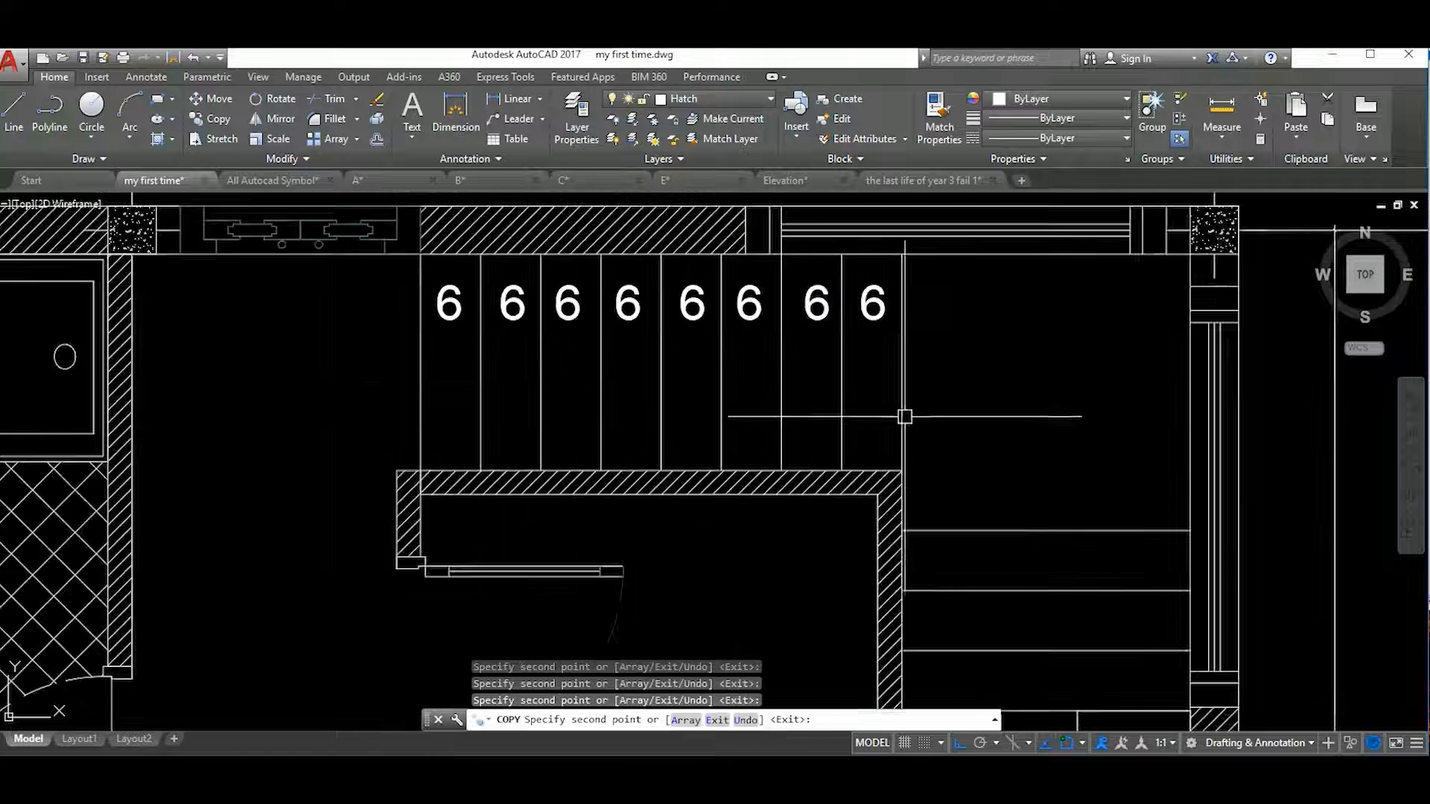
middle_drag(976, 370, 910, 411)
key(Escape)
Draw the first floor walking line from the lower flight's bottom middle up to the landing and across to the upper flight's last riser
text(l)
key(Return)
middle_drag(983, 662, 954, 517)
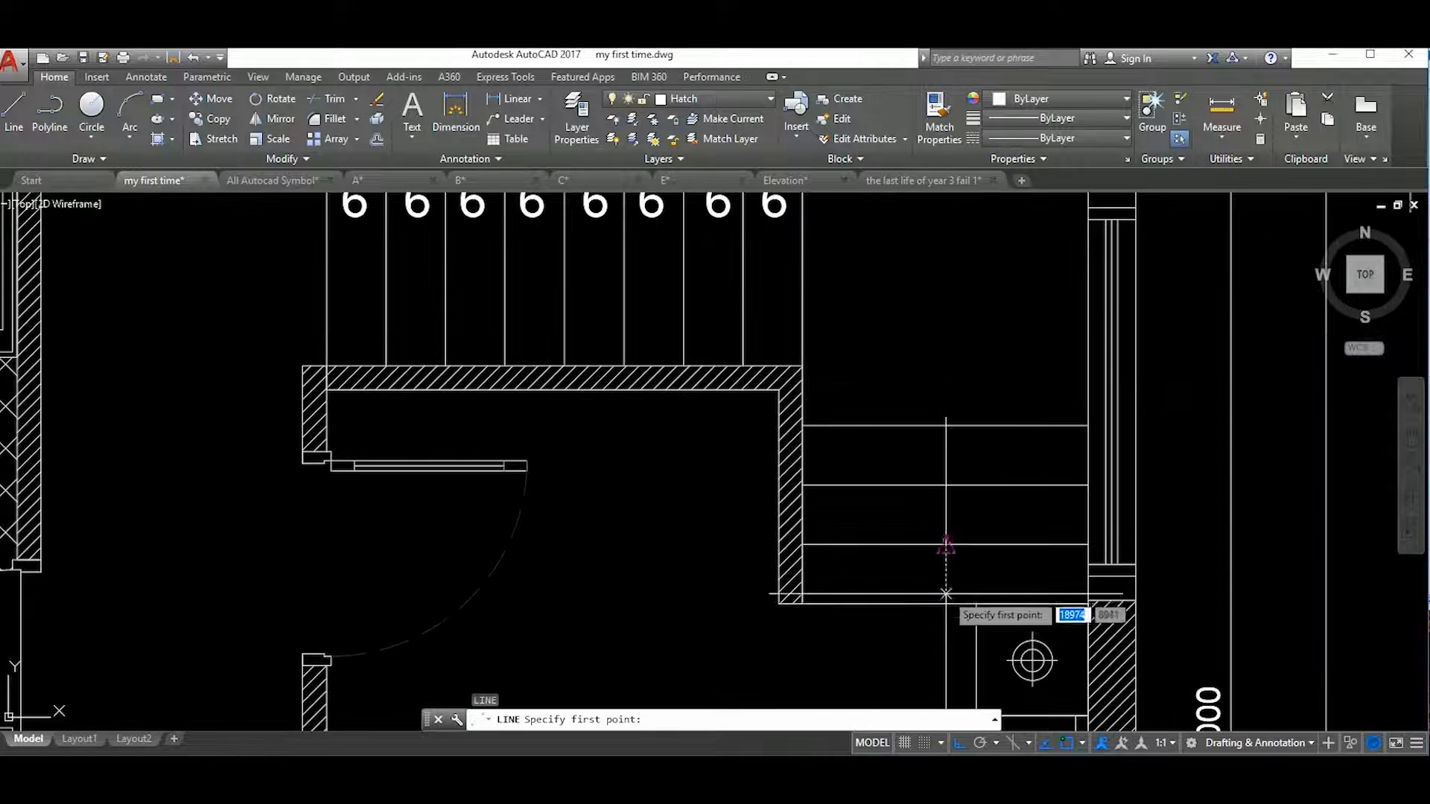
click(945, 603)
click(945, 259)
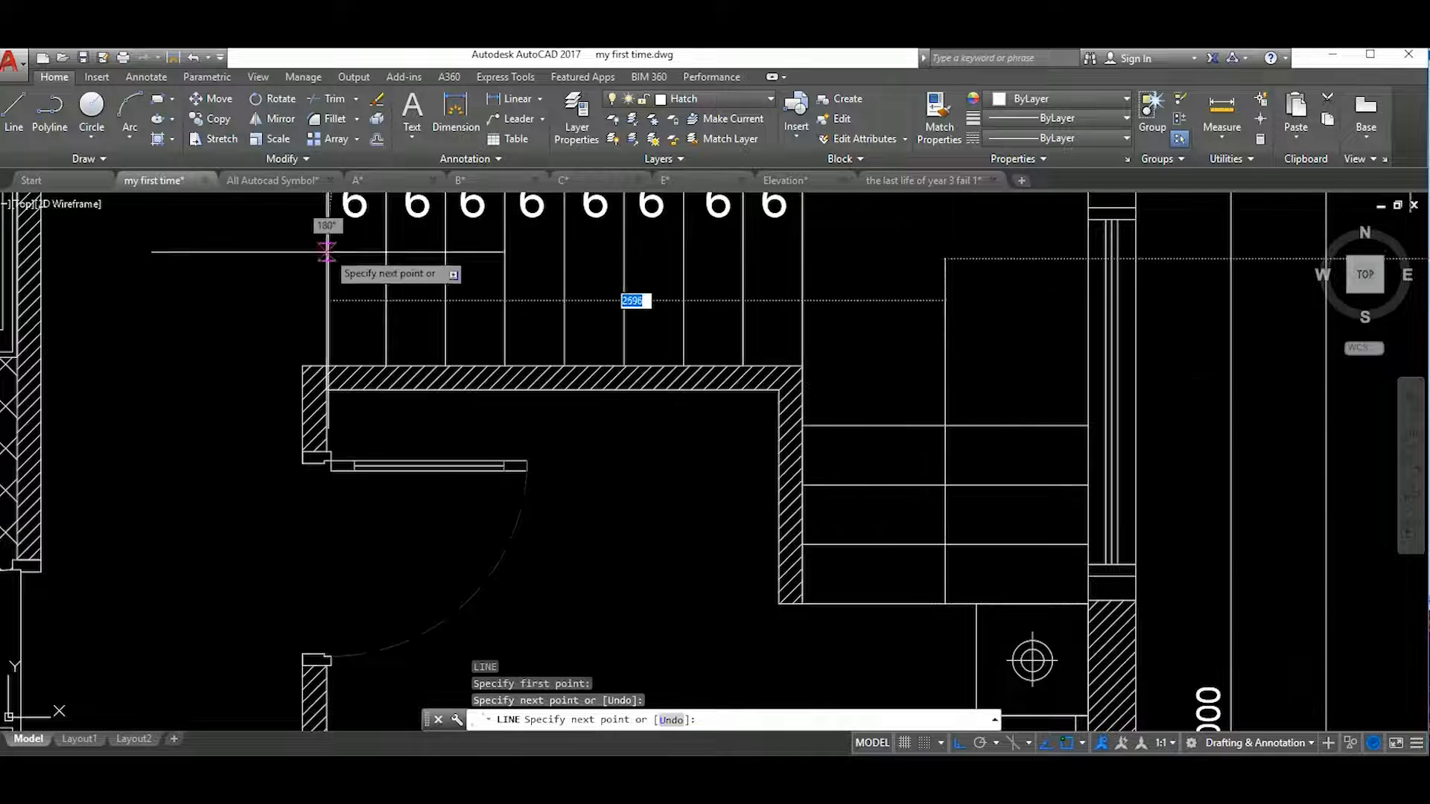
click(326, 249)
key(Escape)
Draw a slanted arrowhead edge at the end of the first floor walking line and mirror it about that line
middle_drag(491, 304, 777, 434)
scroll(621, 387, up, 5)
text(pl)
key(Return)
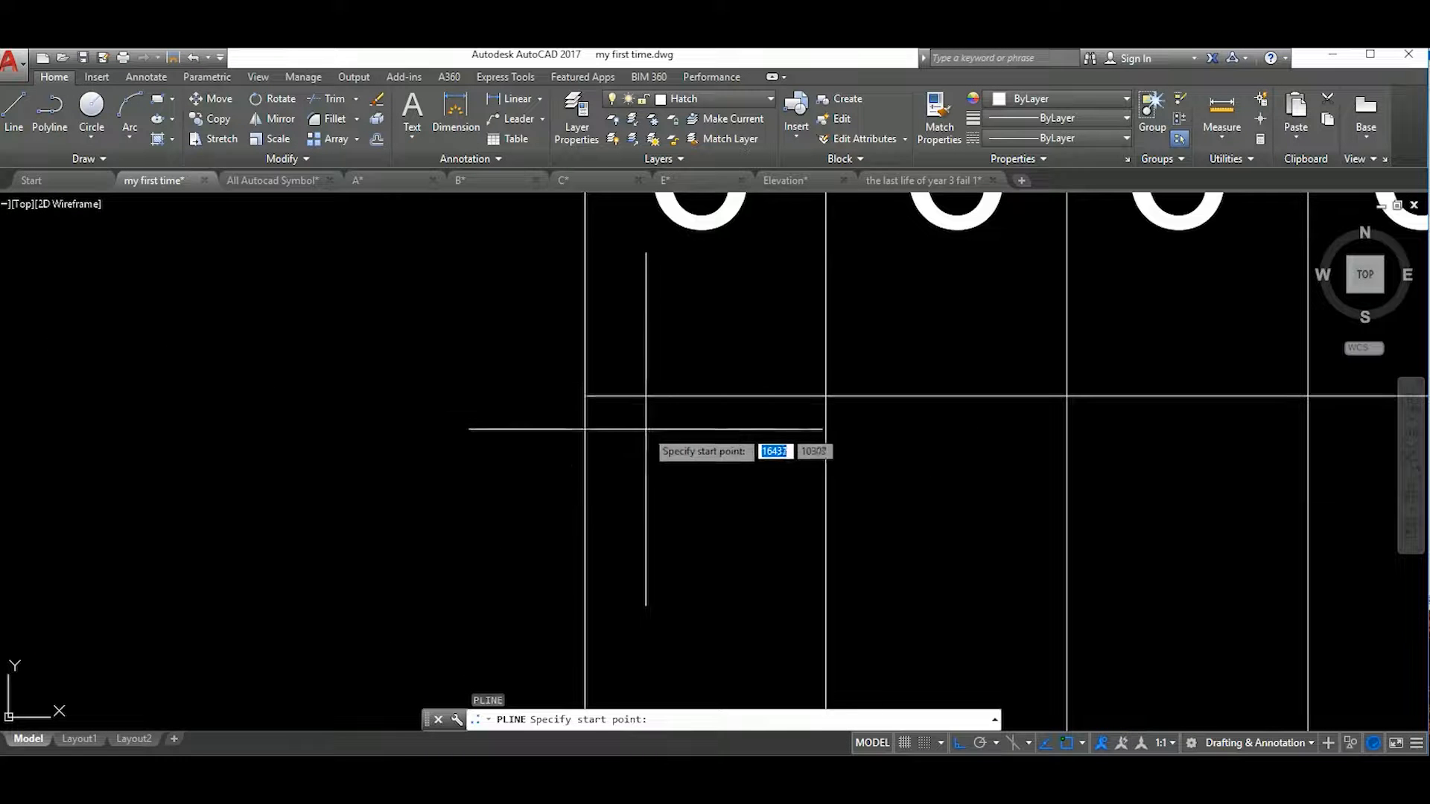
click(586, 417)
scroll(614, 400, up, 5)
key(Escape)
click(684, 470)
text(mi)
key(Return)
key(Return)
Close the arrowhead with a vertical line and trim the walking line inside it
text(l)
key(Return)
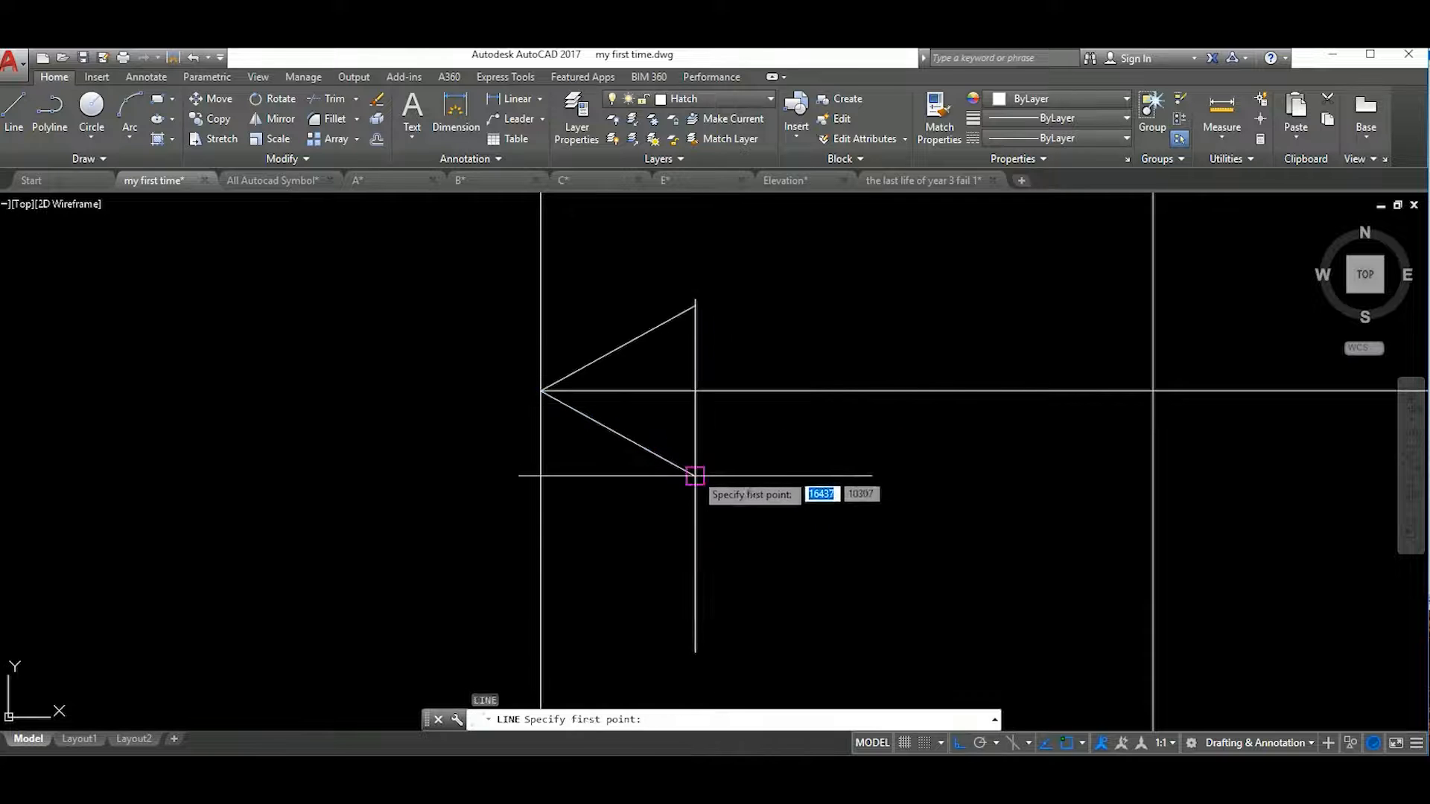
click(693, 305)
key(Escape)
text(tr)
key(Return)
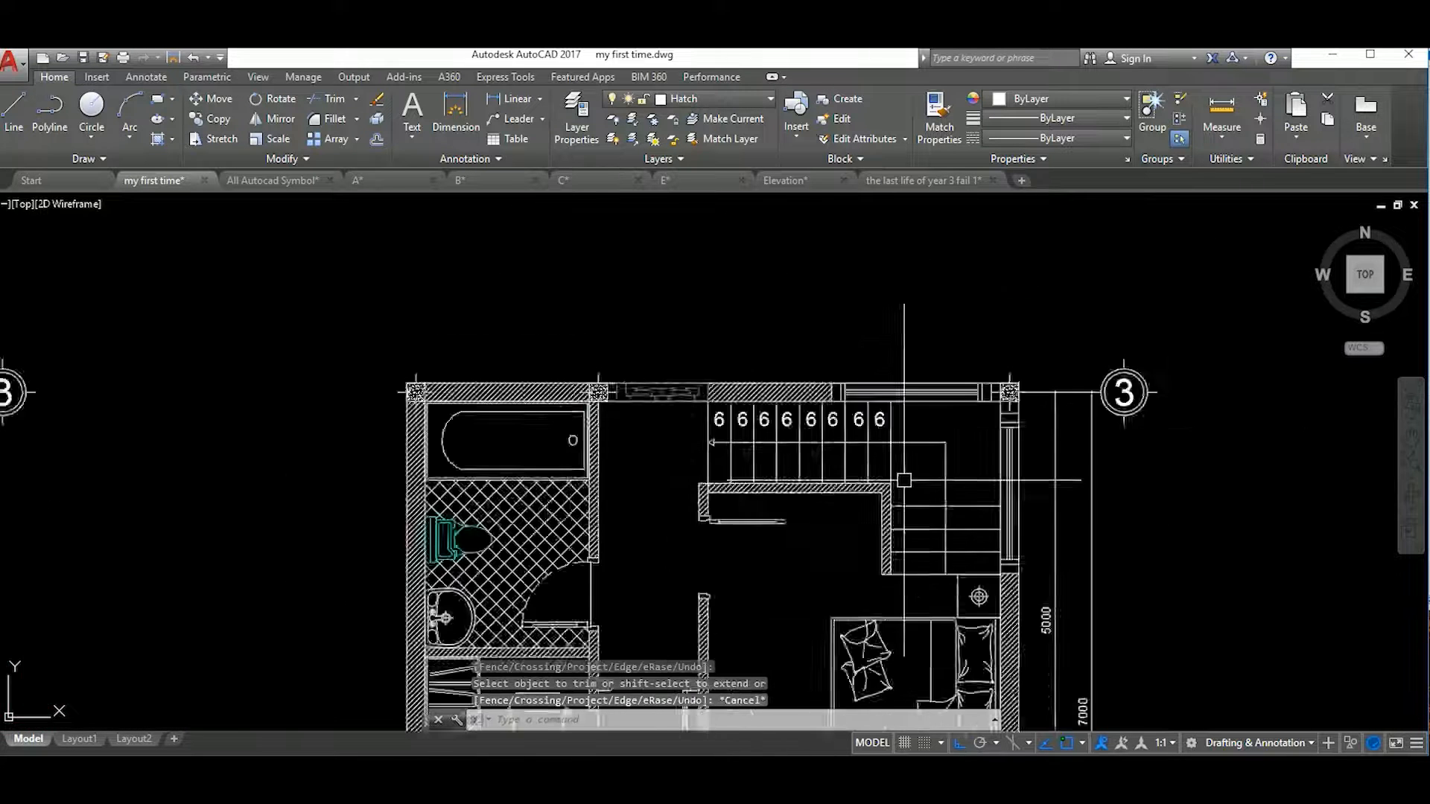
Change the first four tread numbers of the first floor's upper flight, starting from the landing, to 8, 9, 10 and 11
scroll(758, 433, up, 6)
double_click(805, 389)
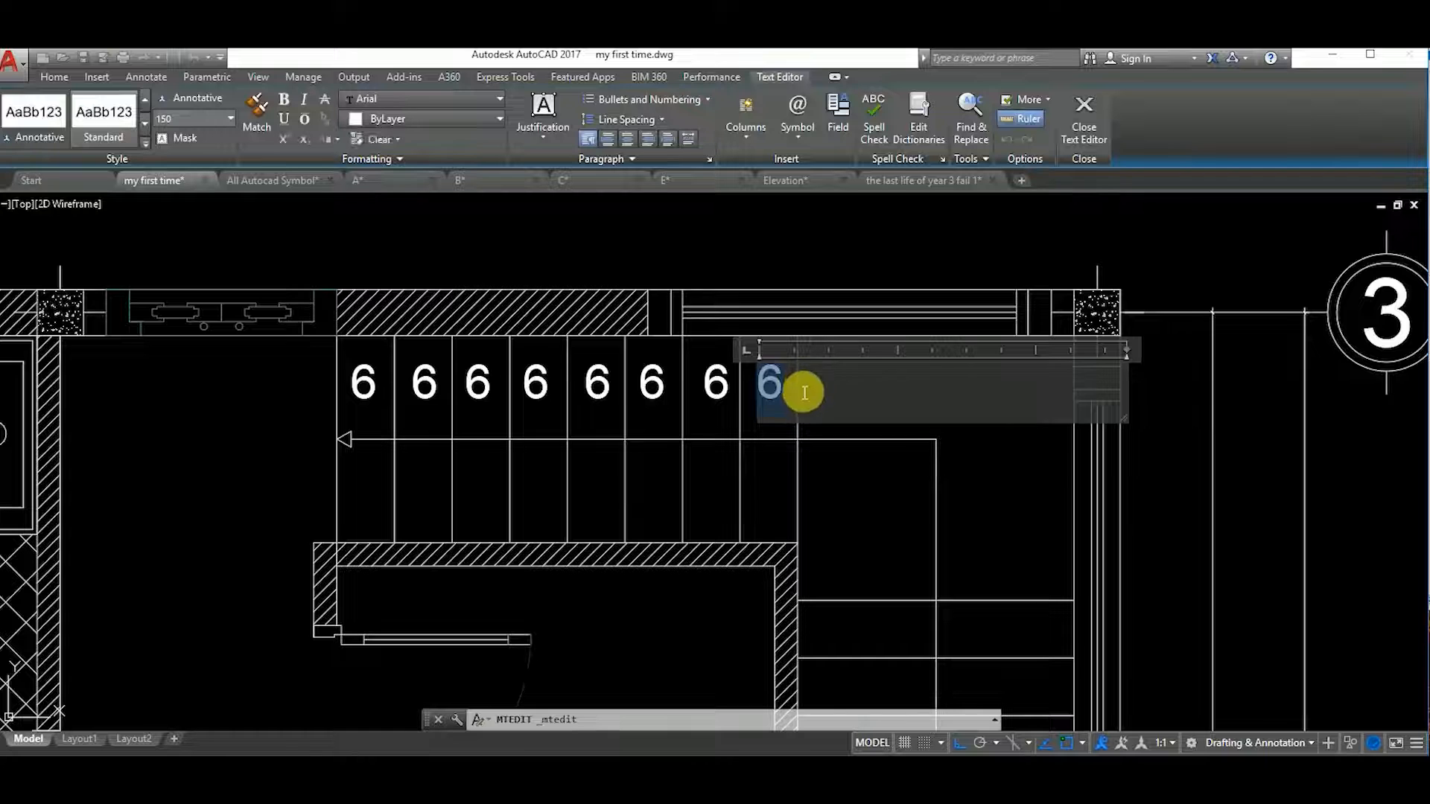
text(8)
double_click(758, 395)
text(9)
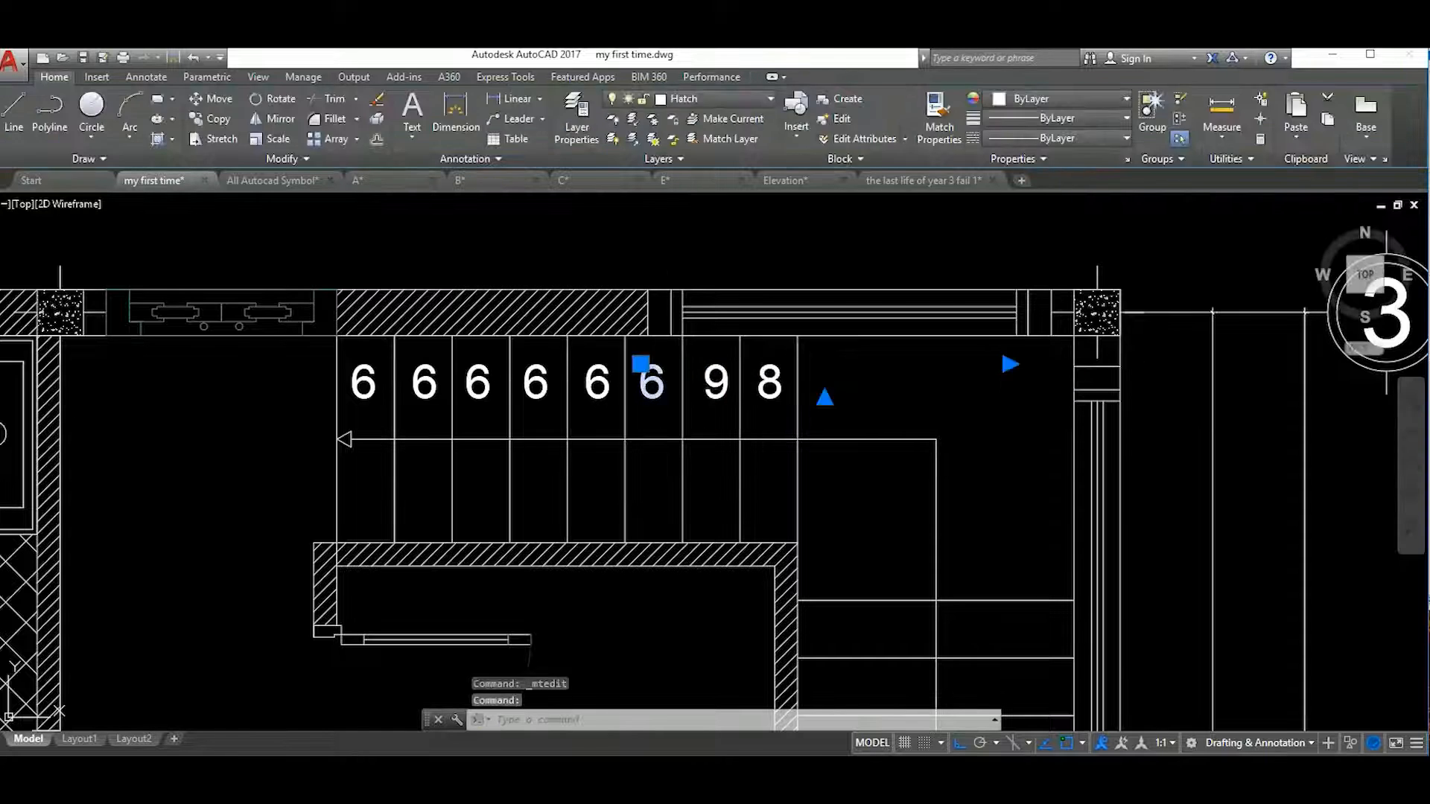
double_click(642, 386)
text(10)
double_click(633, 384)
text(11)
Change the remaining four tread numbers of the upper flight to 12, 13, 14 and 15, ending at the arrowhead
double_click(544, 392)
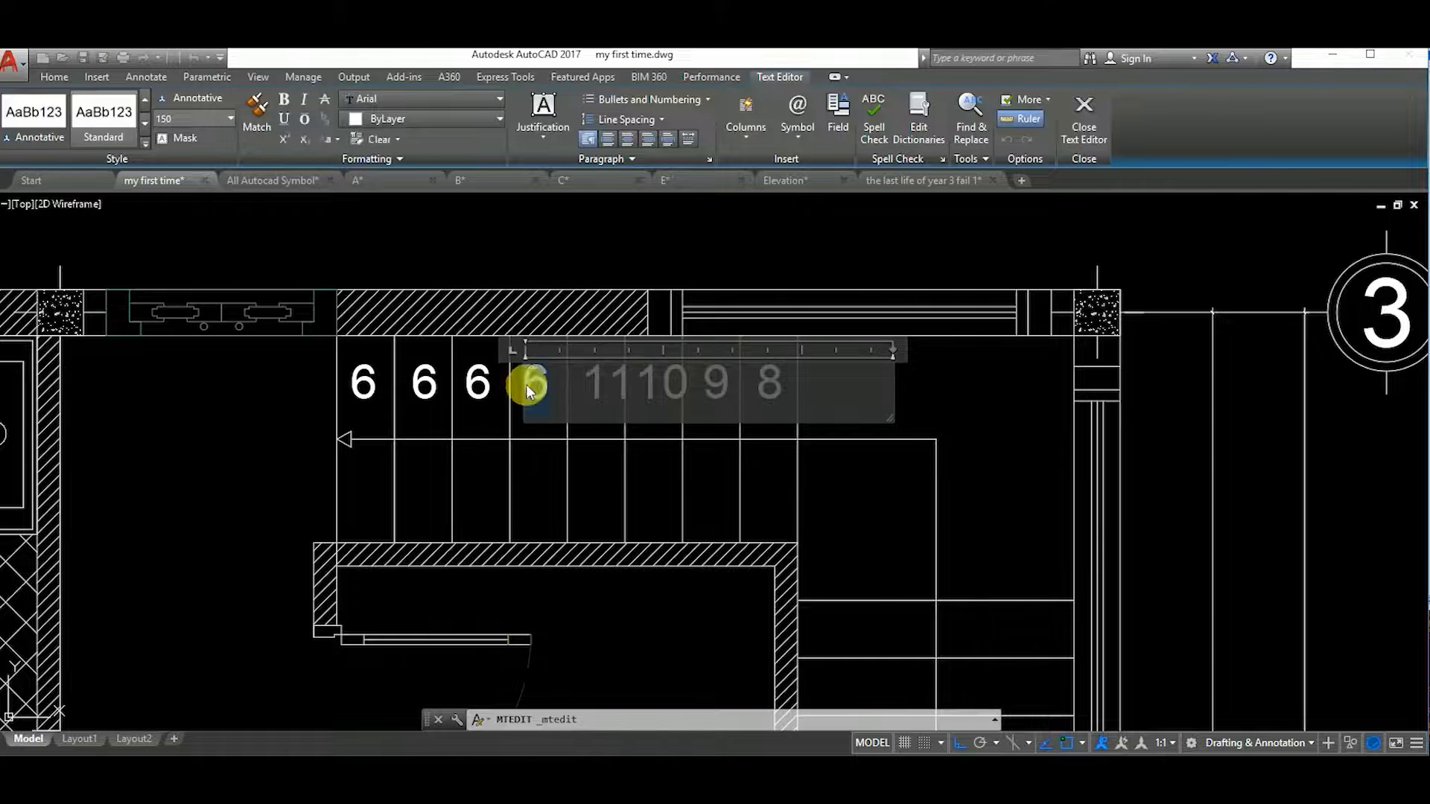
text(12)
double_click(495, 390)
click(425, 387)
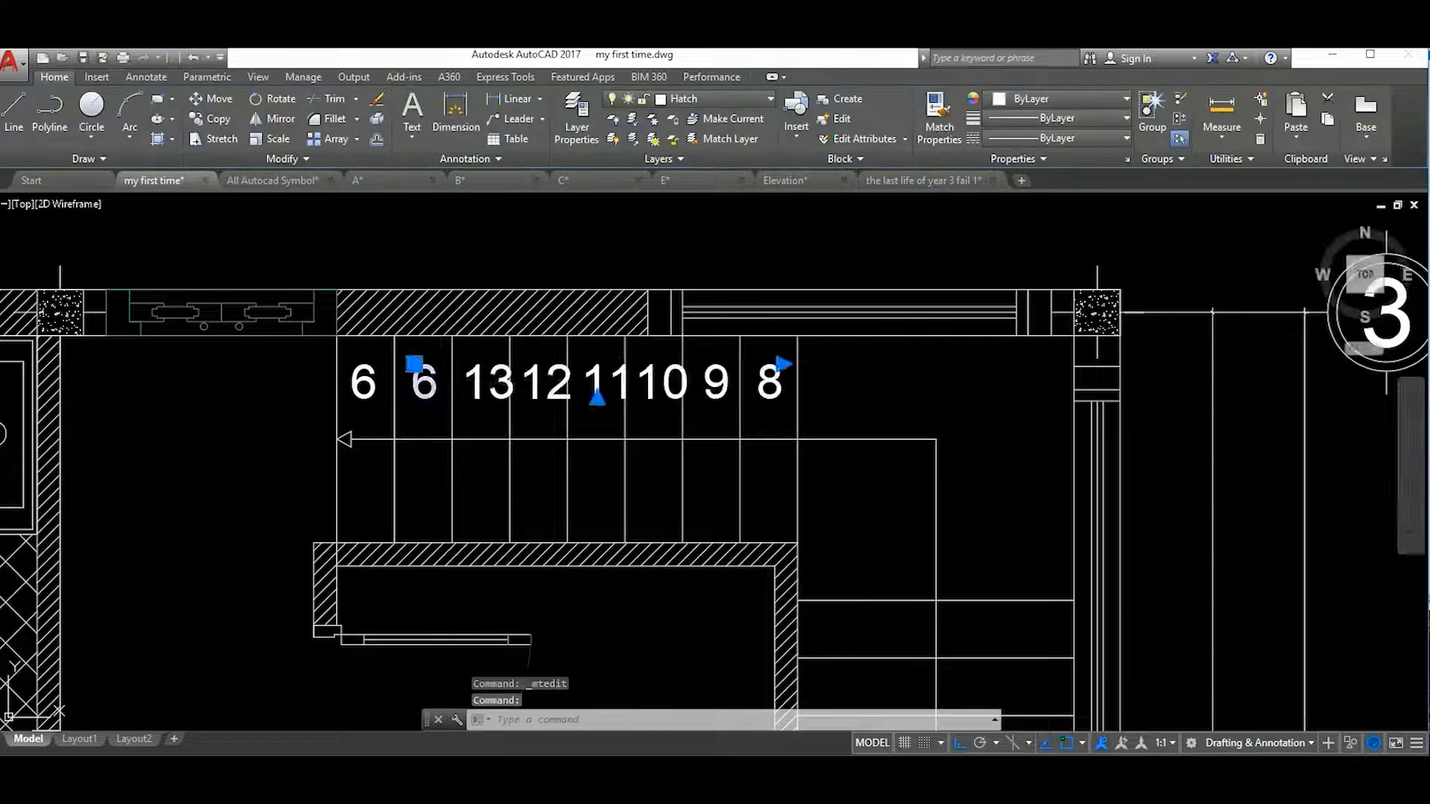
double_click(424, 387)
text(14)
click(357, 387)
double_click(357, 387)
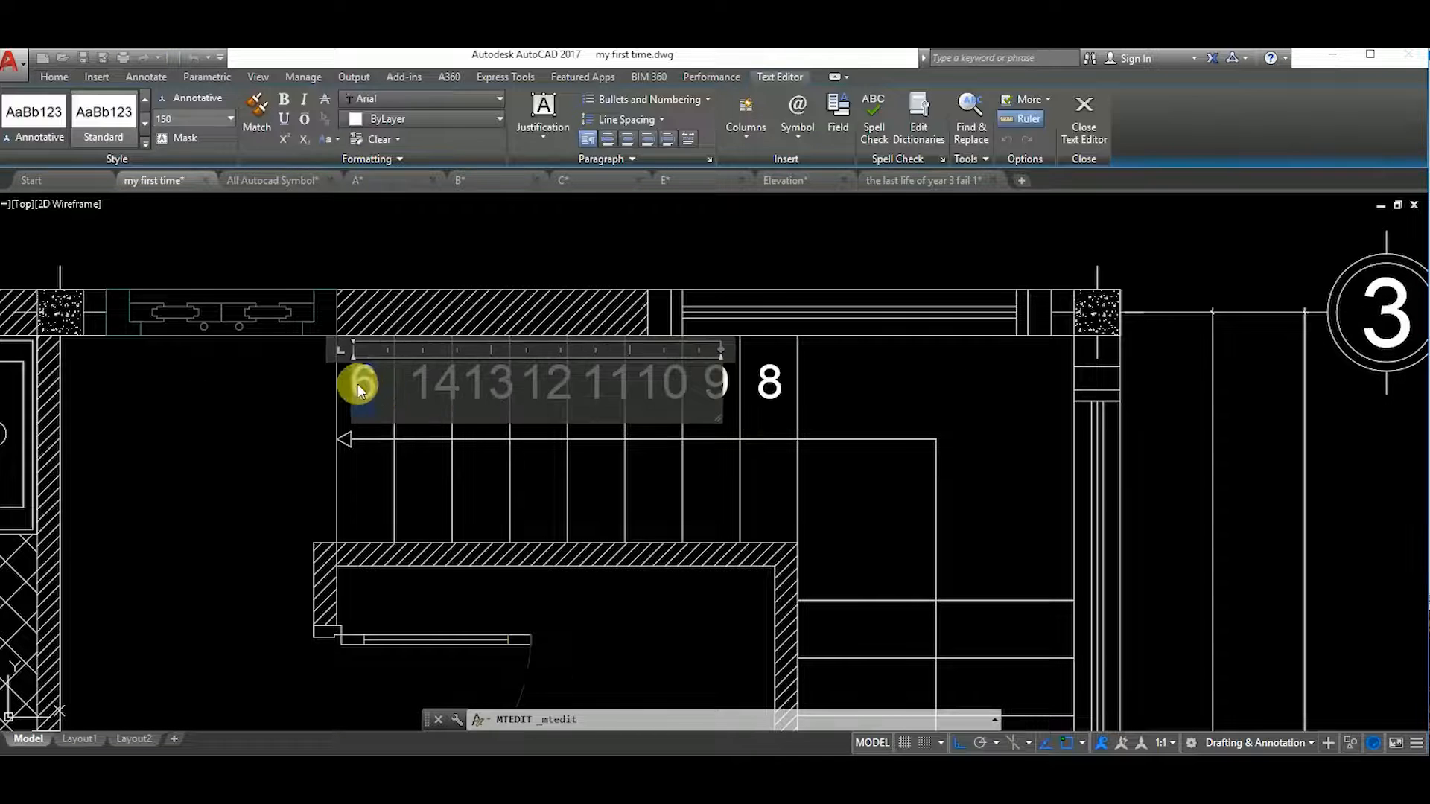
click(289, 405)
Move the numbers 15 and 14 sideways so each fits within its own tread
scroll(289, 404, up, 4)
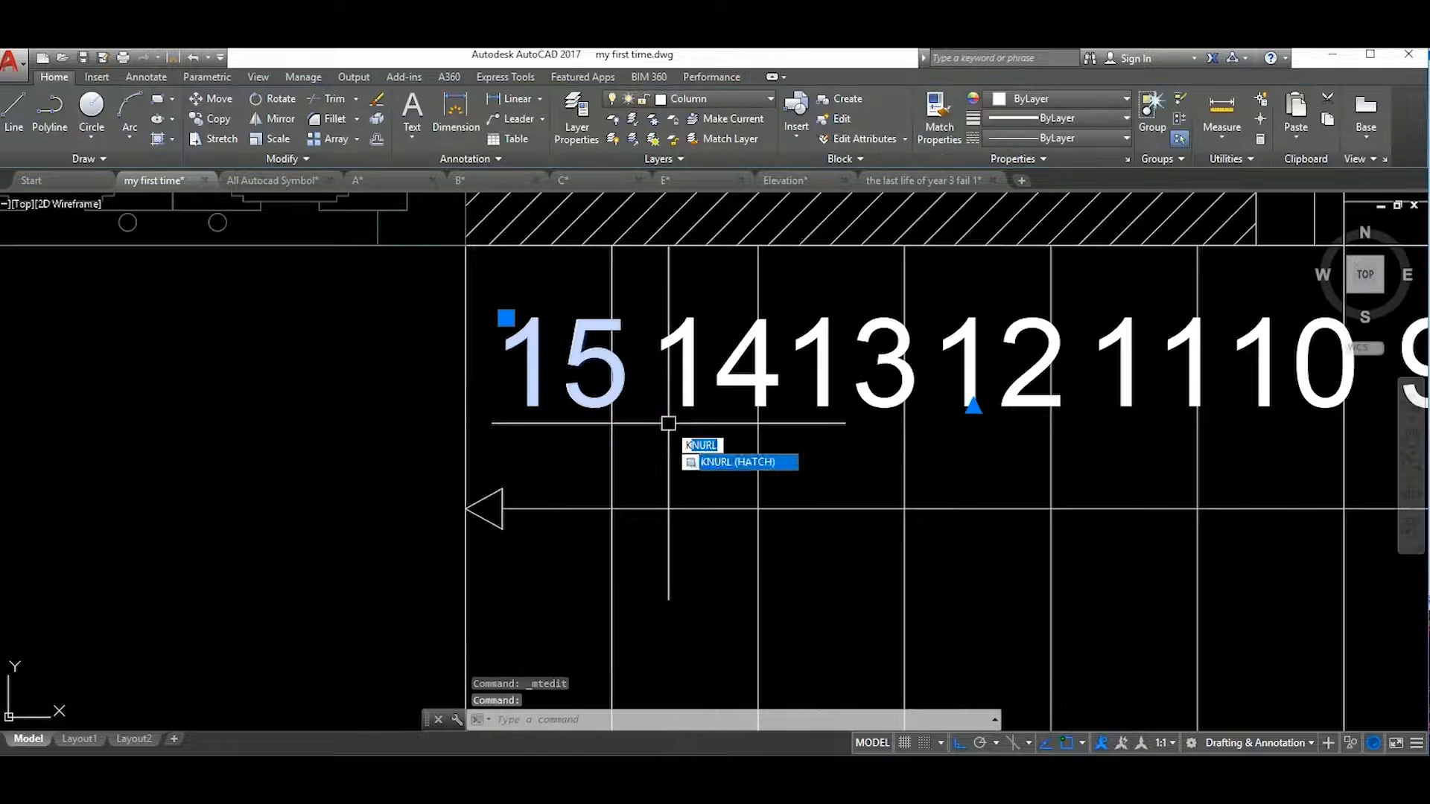
key(m)
key(space)
click(659, 444)
click(632, 441)
click(688, 403)
key(m)
key(space)
click(694, 437)
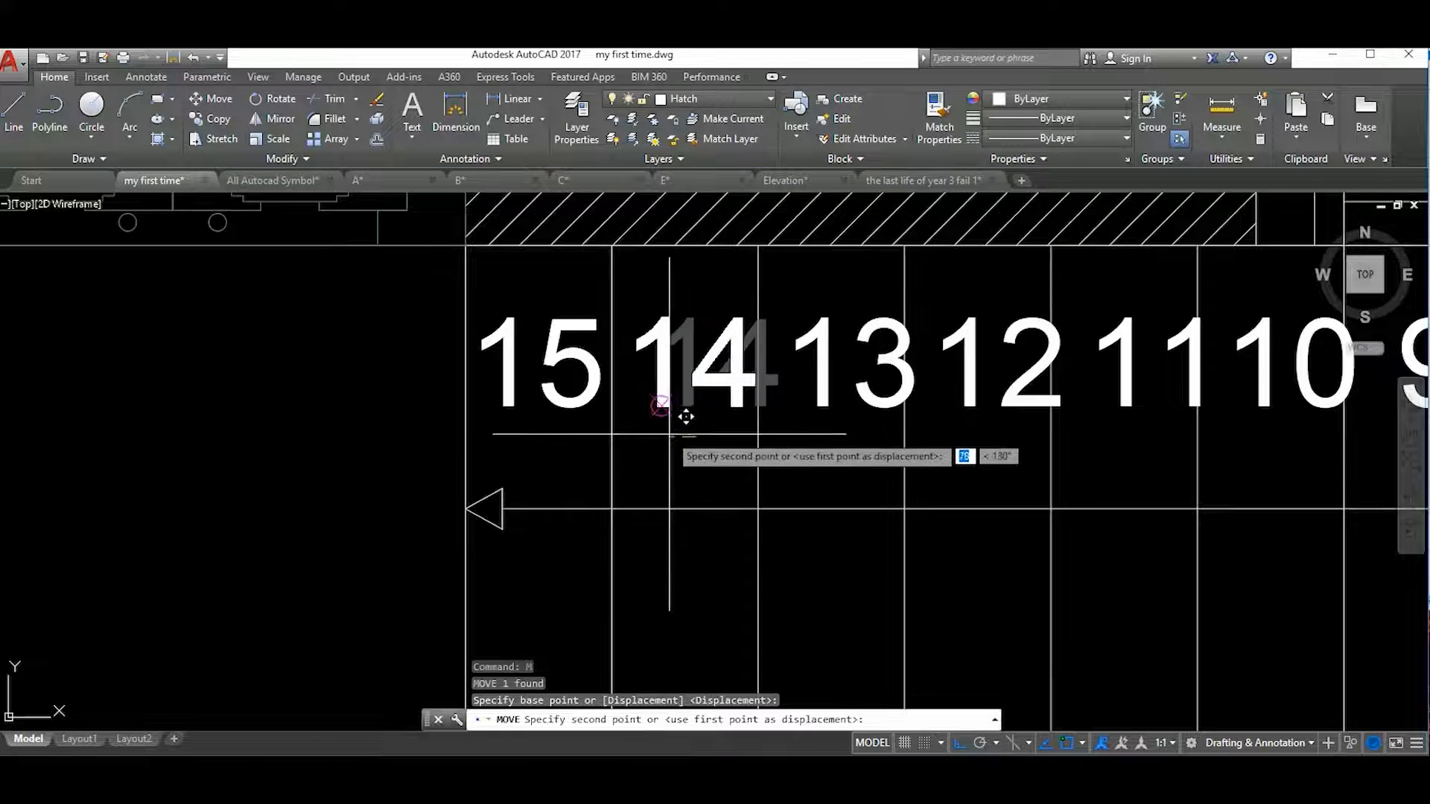
scroll(670, 440, up, 4)
click(646, 441)
Move the numbers 13 and 12 sideways so each fits within its own tread
scroll(551, 458, down, 4)
click(757, 417)
key(m)
key(space)
click(782, 473)
click(756, 474)
click(886, 406)
key(m)
key(space)
click(904, 464)
click(890, 476)
Move the numbers 11 and 10 sideways so each fits within its own tread
click(1039, 406)
key(m)
key(space)
click(1069, 472)
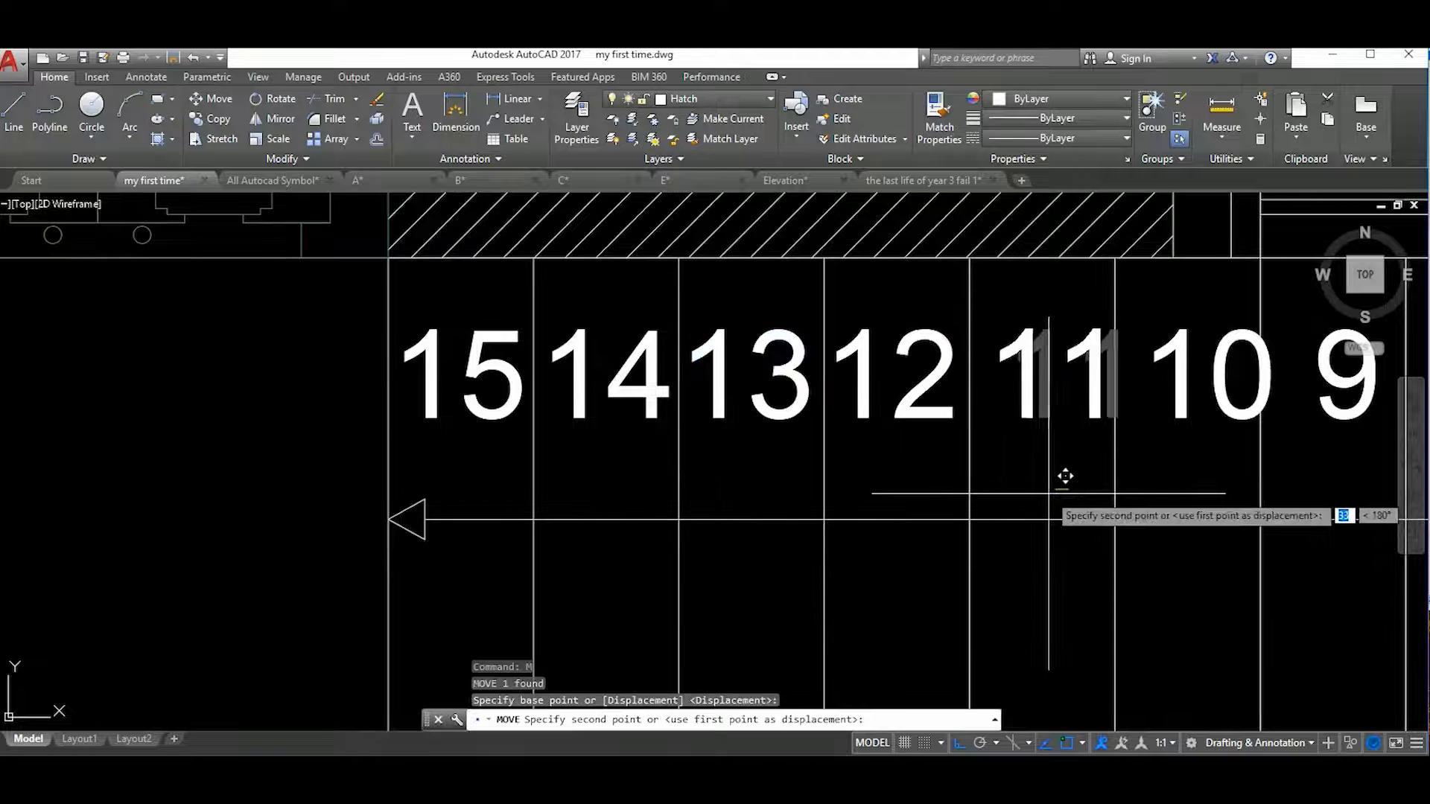
click(1019, 477)
scroll(1019, 477, down, 4)
scroll(1177, 466, up, 4)
click(972, 403)
key(m)
key(space)
click(961, 490)
click(932, 496)
Shift one more tread number of the upper flight sideways to even out the spacing of the row
scroll(871, 485, down, 4)
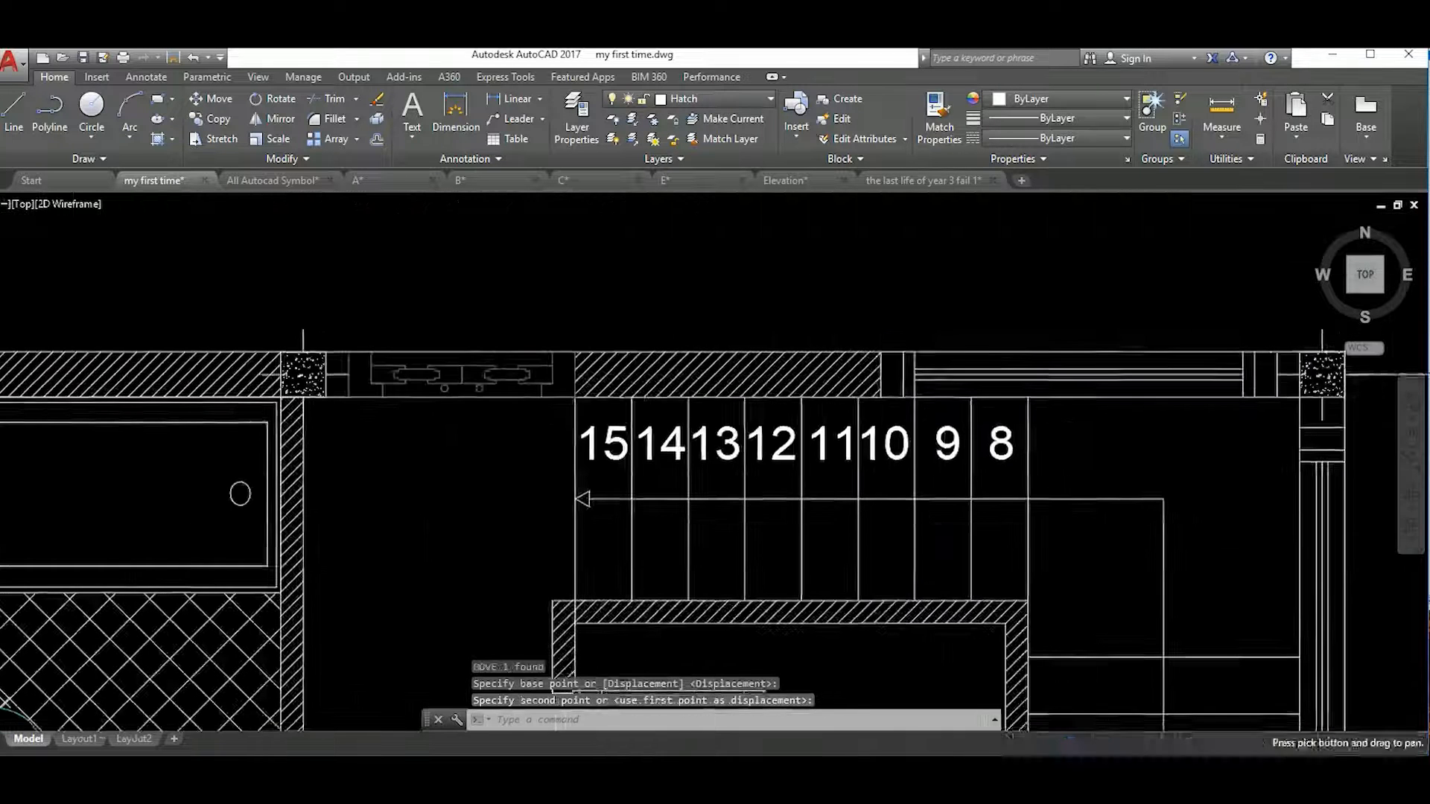
scroll(961, 465, up, 4)
click(947, 421)
key(m)
key(space)
click(962, 510)
click(948, 515)
scroll(968, 511, down, 10)
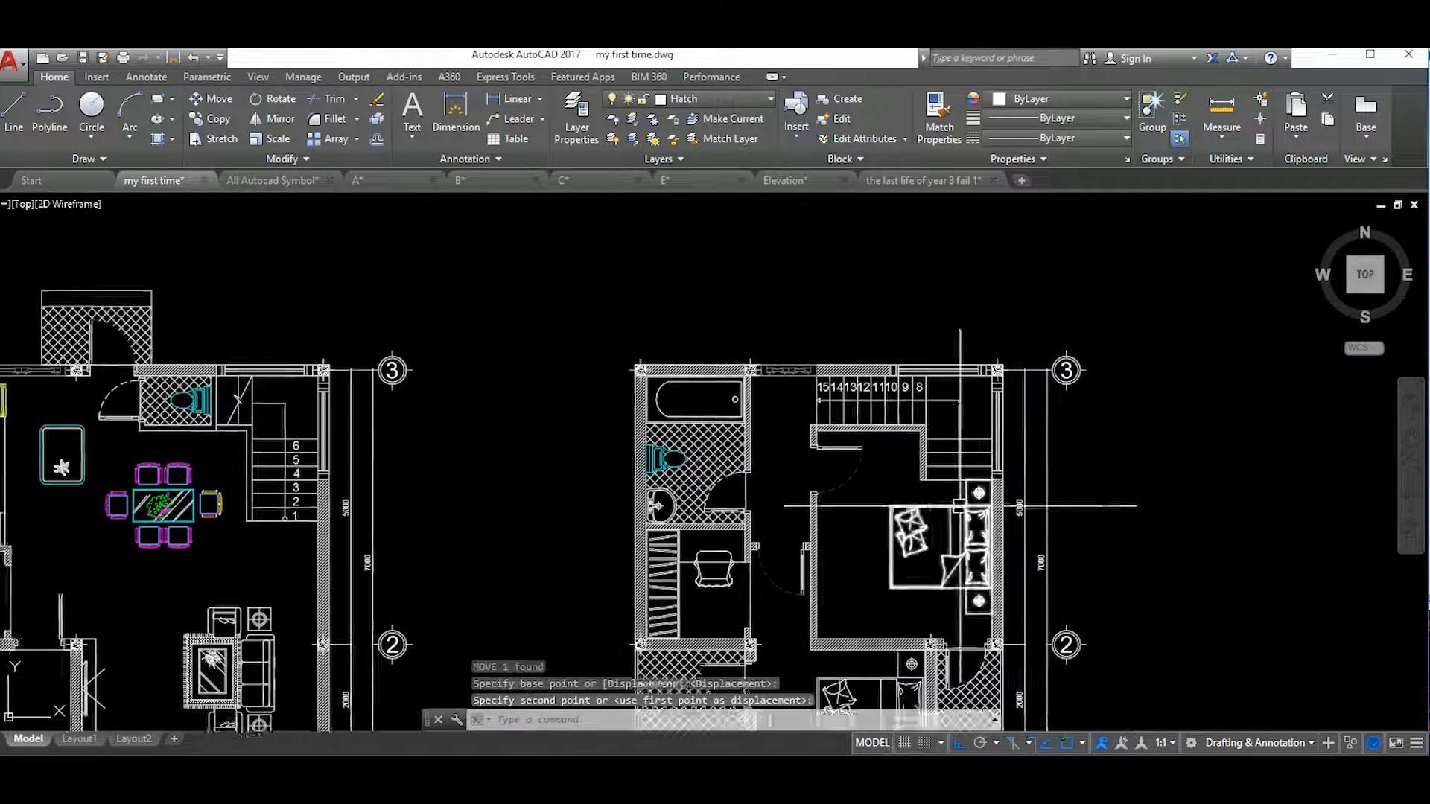
Examine the stairs, furniture, dimensions and titles of both floor plans
middle_drag(1096, 540, 1087, 491)
scroll(926, 303, down, 3)
scroll(935, 492, up, 10)
scroll(934, 493, down, 10)
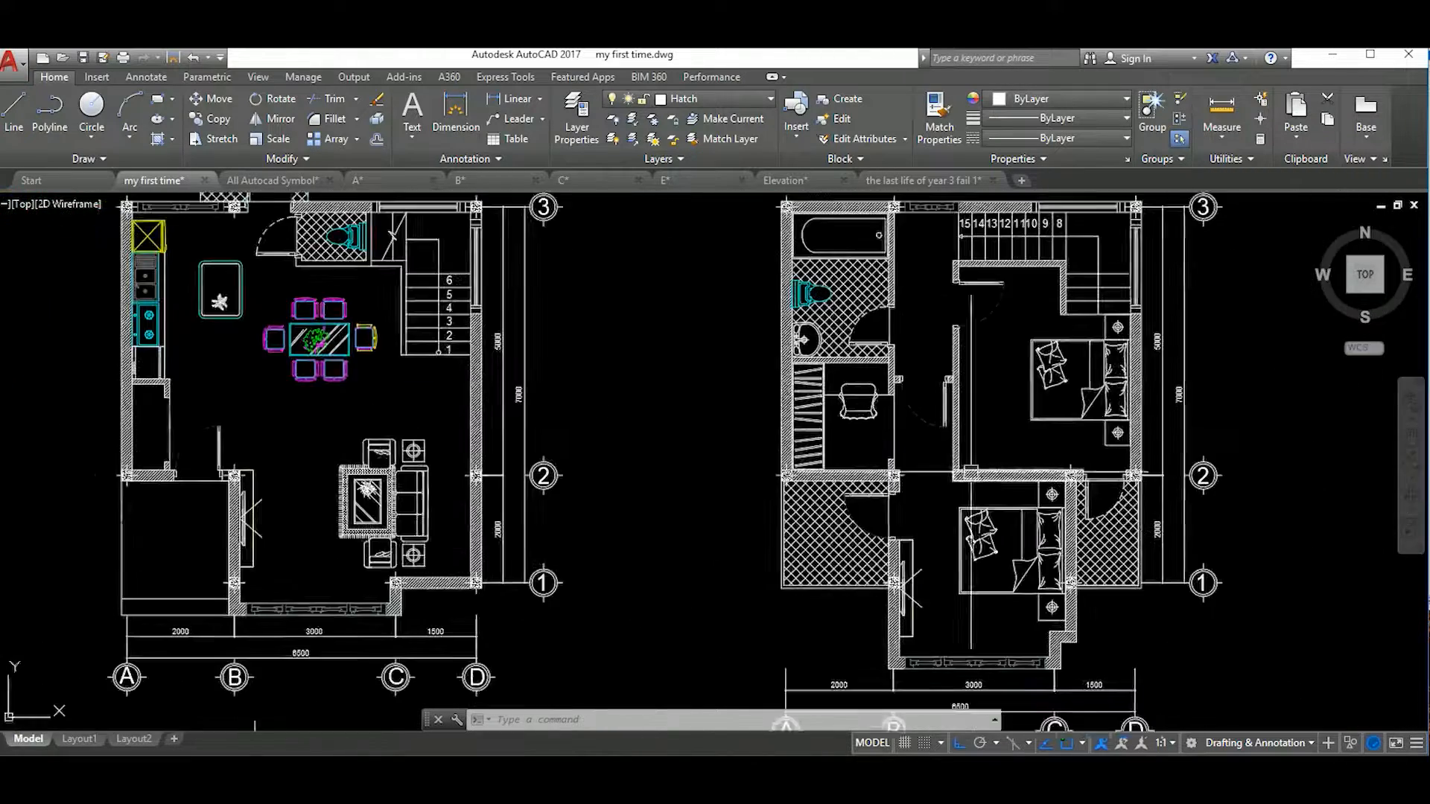
mouse_move(909, 463)
middle_down()
mouse_move(839, 466)
mouse_move(870, 491)
mouse_move(804, 453)
mouse_move(700, 454)
middle_up()
scroll(773, 423, down, 2)
middle_drag(974, 498, 937, 495)
scroll(610, 390, up, 2)
mouse_move(610, 390)
middle_down()
mouse_move(699, 445)
mouse_move(680, 416)
middle_up()
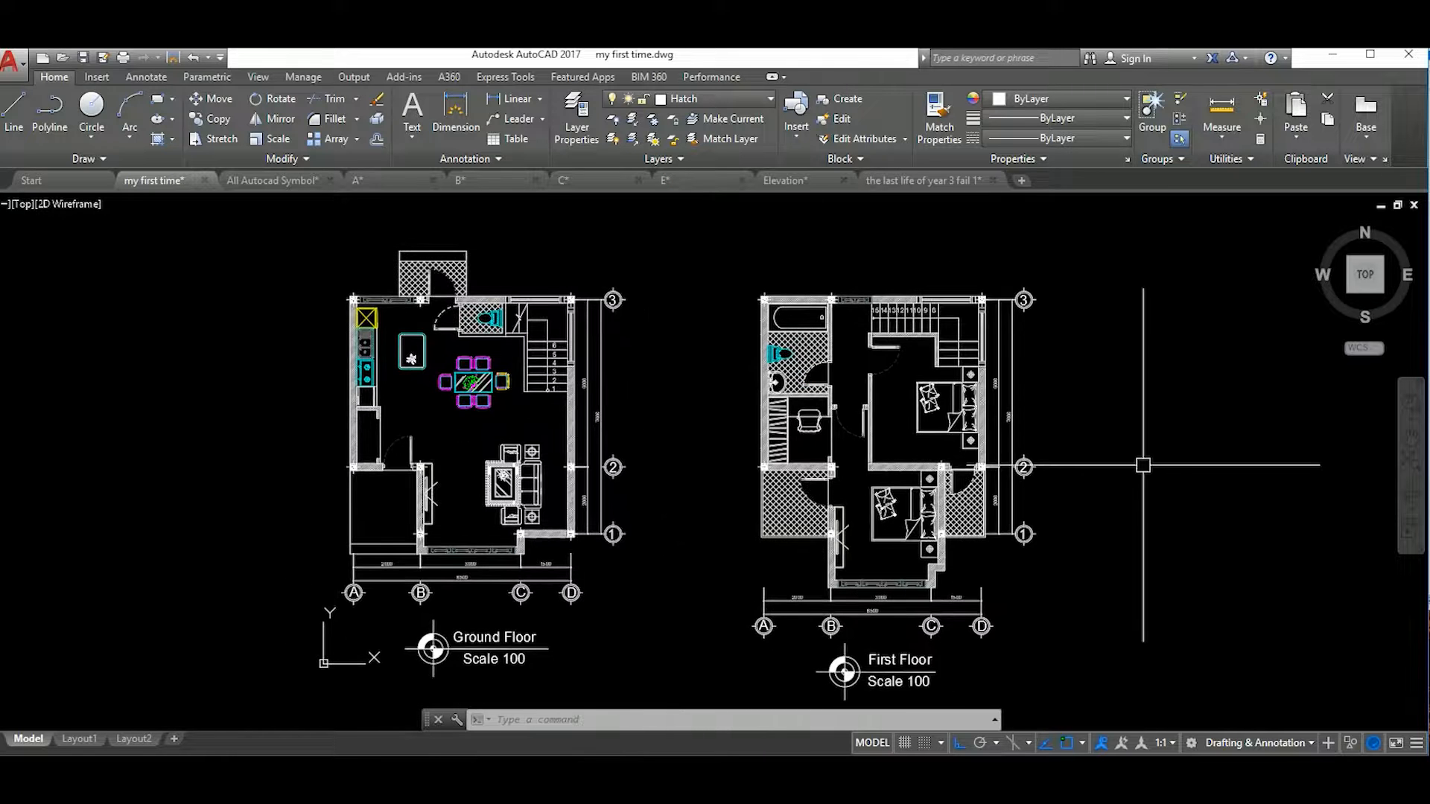
Preview the plot on landscape ISO A4 paper and close the plot settings without plotting
key(ctrl+p)
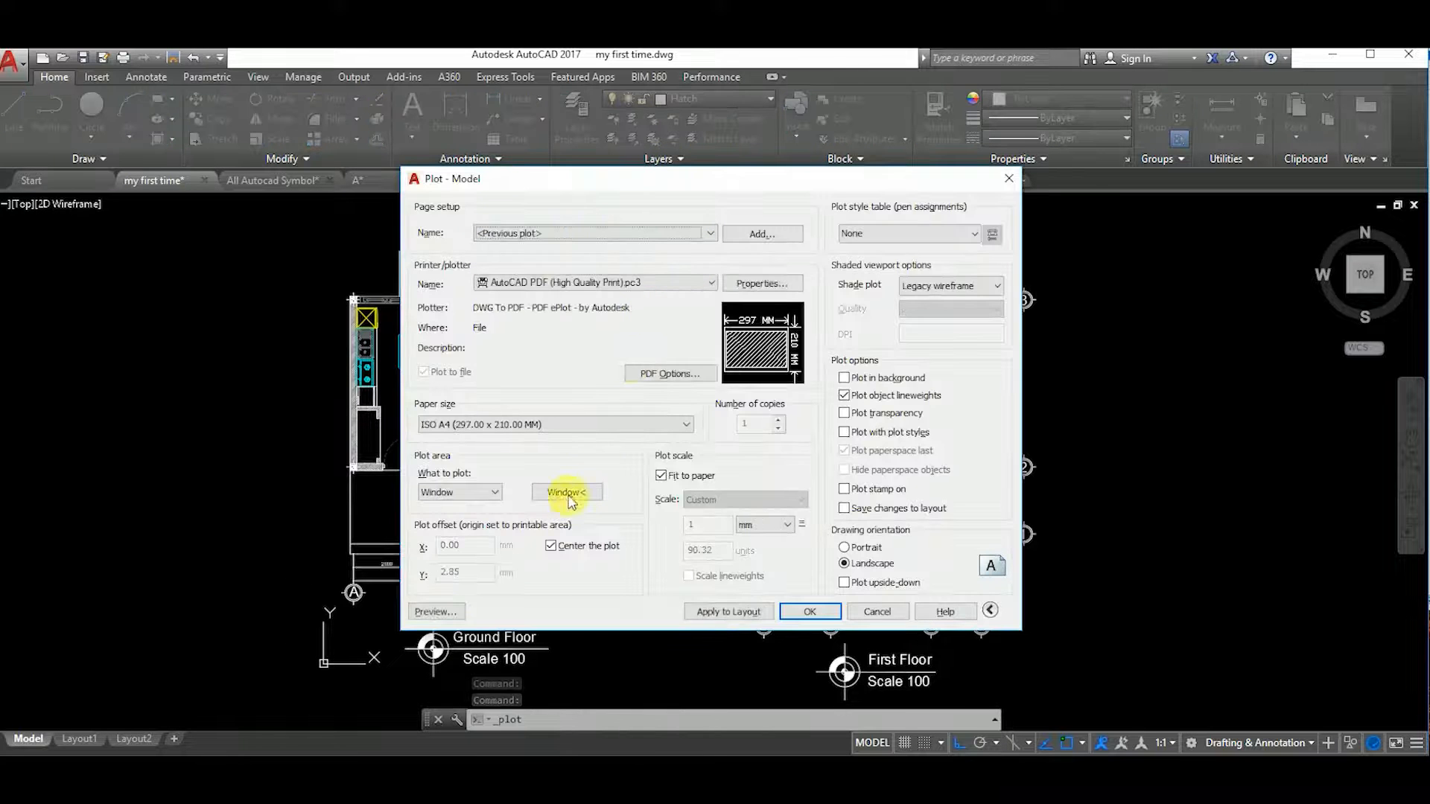
click(438, 613)
key(Escape)
click(1009, 177)
Copy the Ground Floor title text to the empty area above and between the two plans
scroll(494, 637, up, 3)
middle_drag(495, 637, 783, 400)
click(782, 399)
text(c)
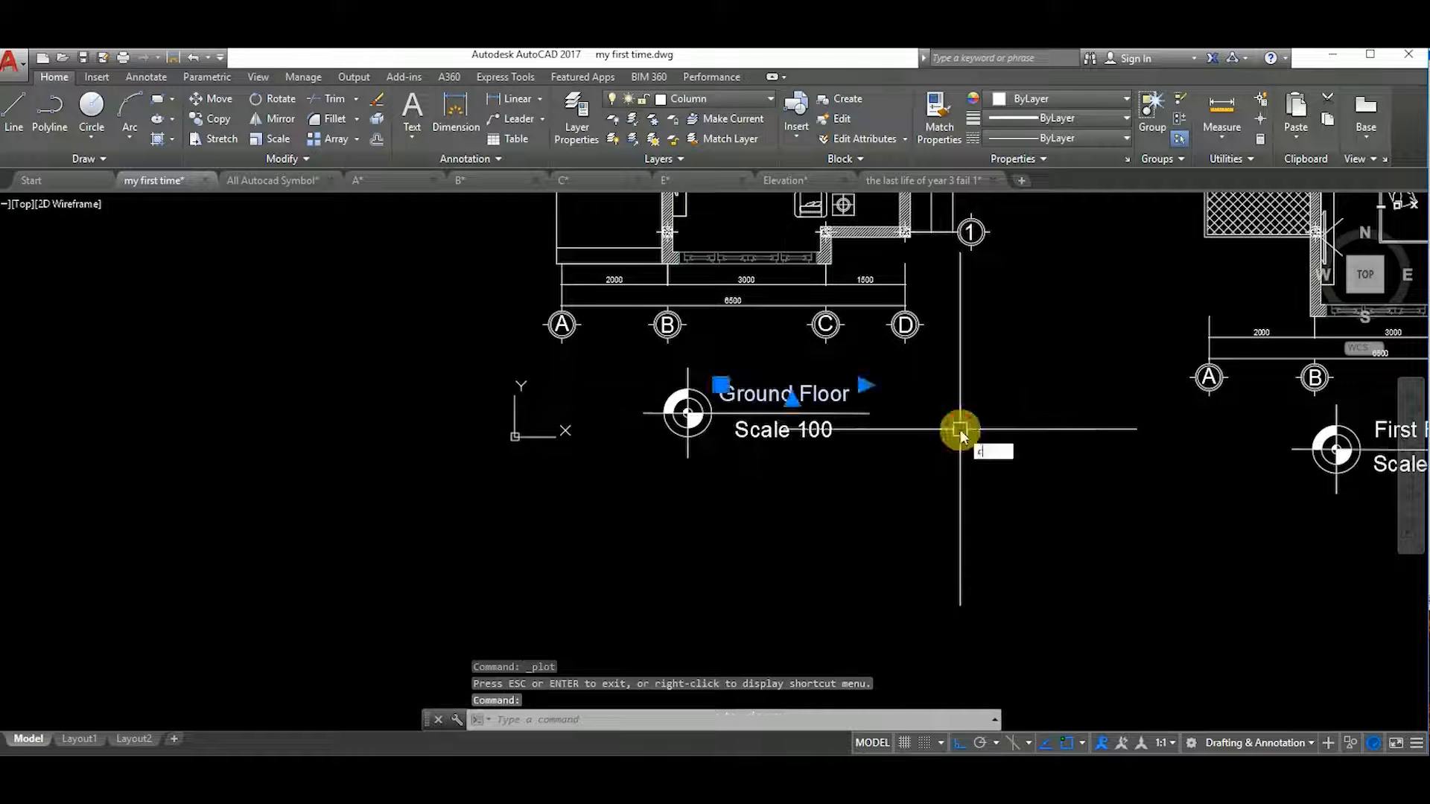
text(o)
key(Return)
click(960, 430)
scroll(960, 424, down, 2)
middle_drag(976, 309, 896, 722)
click(883, 393)
scroll(756, 387, up, 2)
click(871, 408)
Replace the copied title's text with "PROJECT: SMALL VILLA 2 BEDROOMS"
scroll(1099, 370, up, 2)
middle_drag(1099, 370, 917, 386)
double_click(918, 384)
key(ctrl+a)
text(Pr)
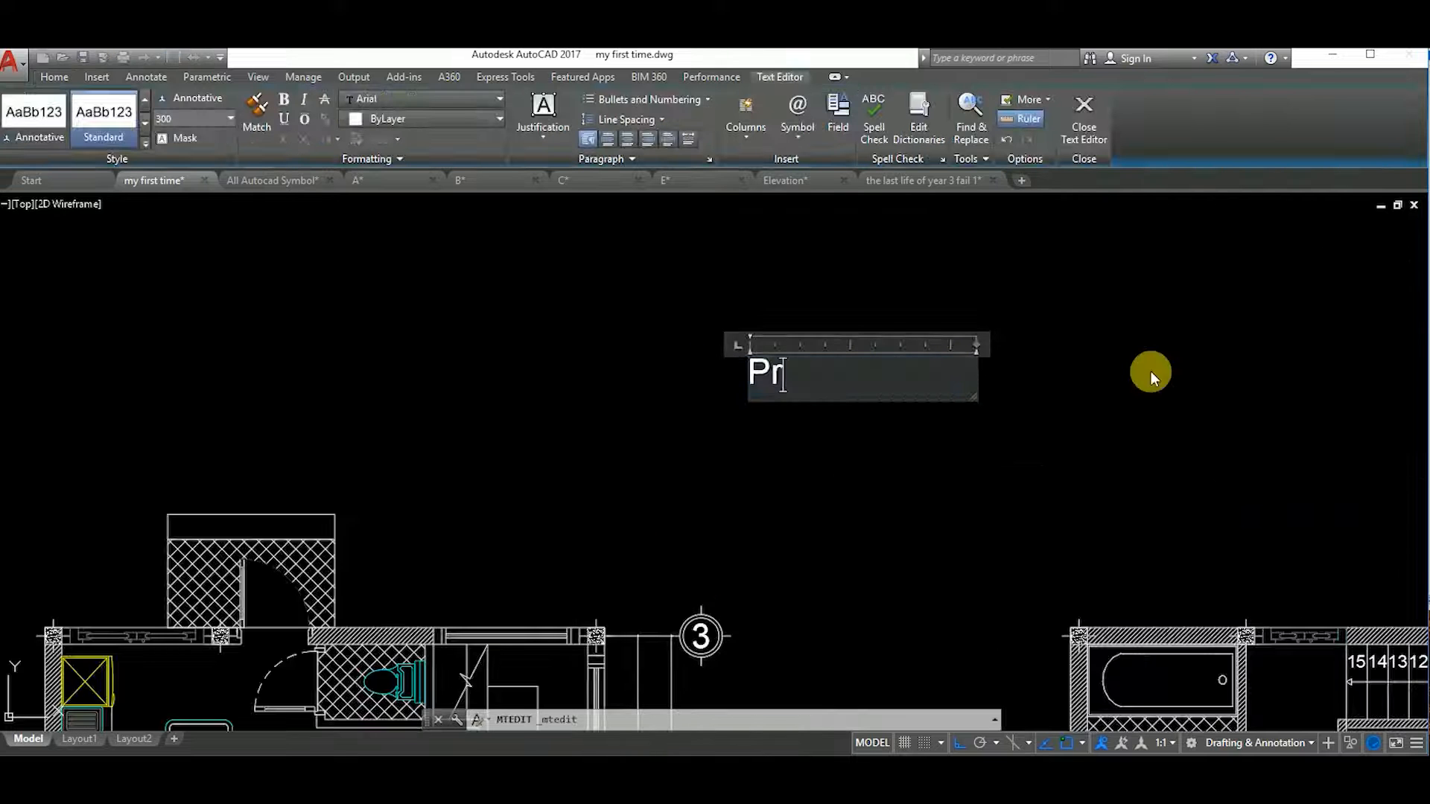
text(PRO)
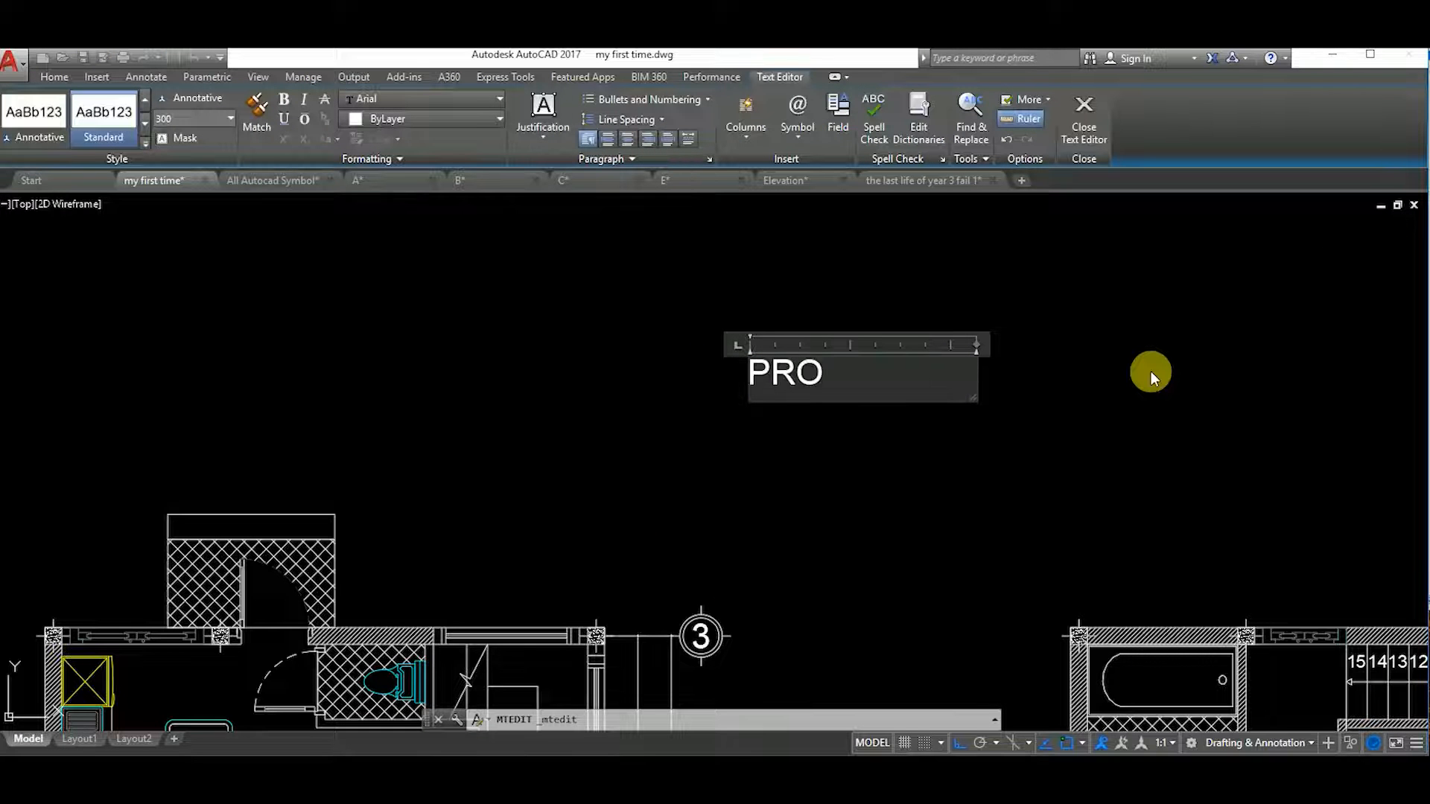
text(JECT: SMALL VILLA)
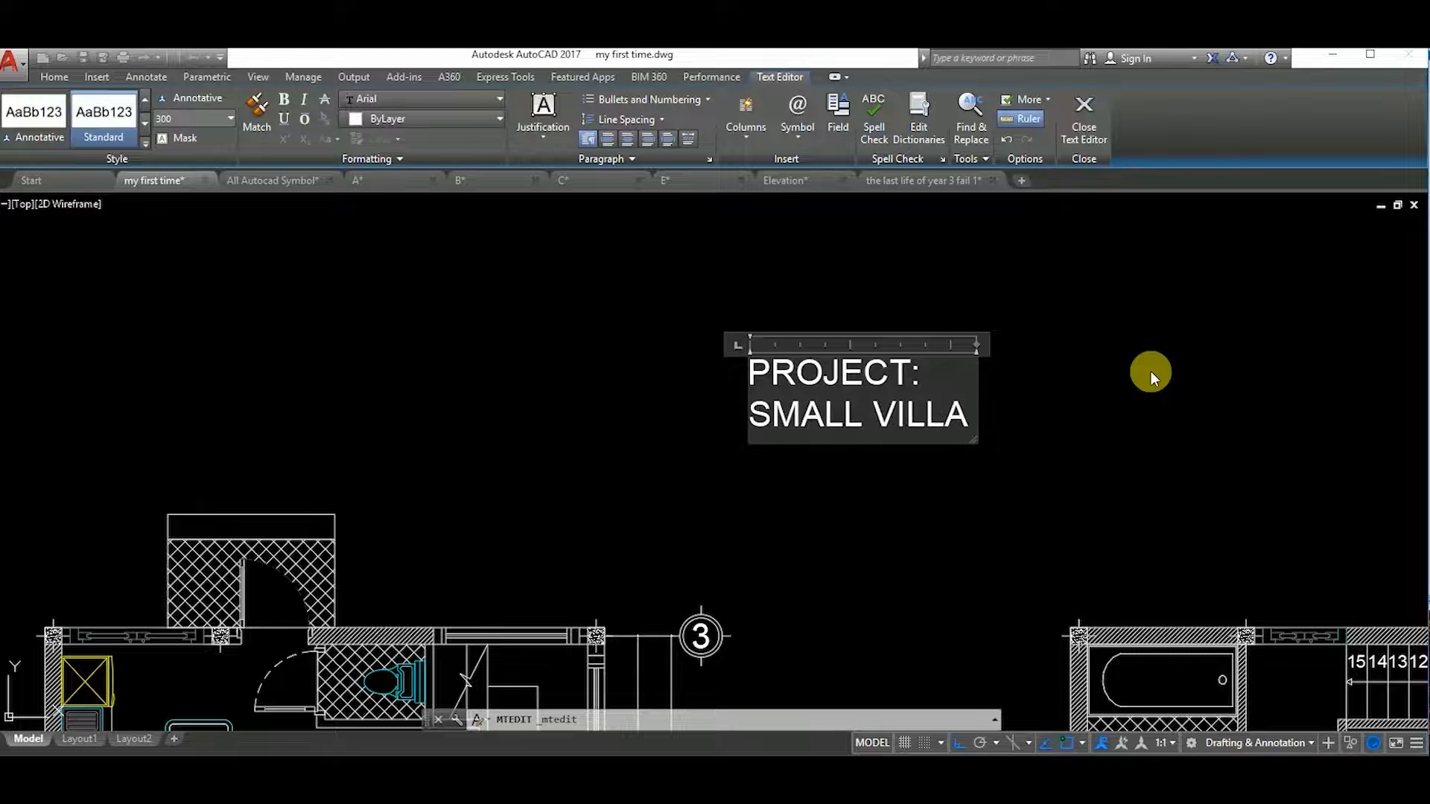
text( 2 BEDROOMS)
Set the project heading's text height to 500 and widen its text box so it fits on one line
drag(977, 428, 1374, 405)
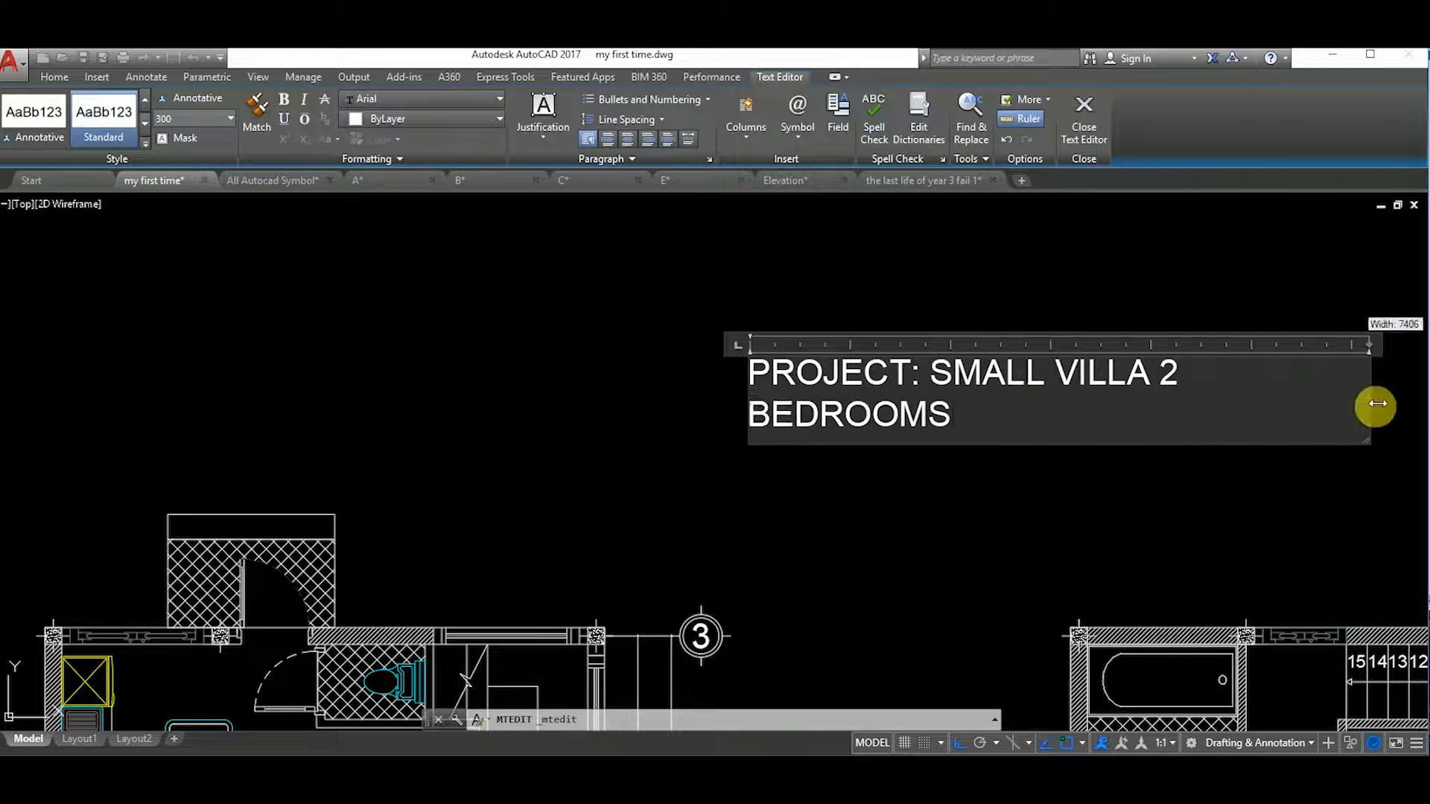
scroll(931, 408, down, 2)
text(500)
key(Return)
drag(934, 430, 1230, 431)
click(1221, 473)
Move the project heading sideways so it sits centrally above the two floor plans
click(1063, 414)
text(m)
key(Return)
click(1238, 480)
click(1016, 480)
scroll(997, 488, down, 5)
Draw an A4 sheet rectangle of 297 by 210 in the empty area beside the ground floor plan
middle_drag(830, 607, 1052, 498)
text(rec)
key(Return)
click(470, 377)
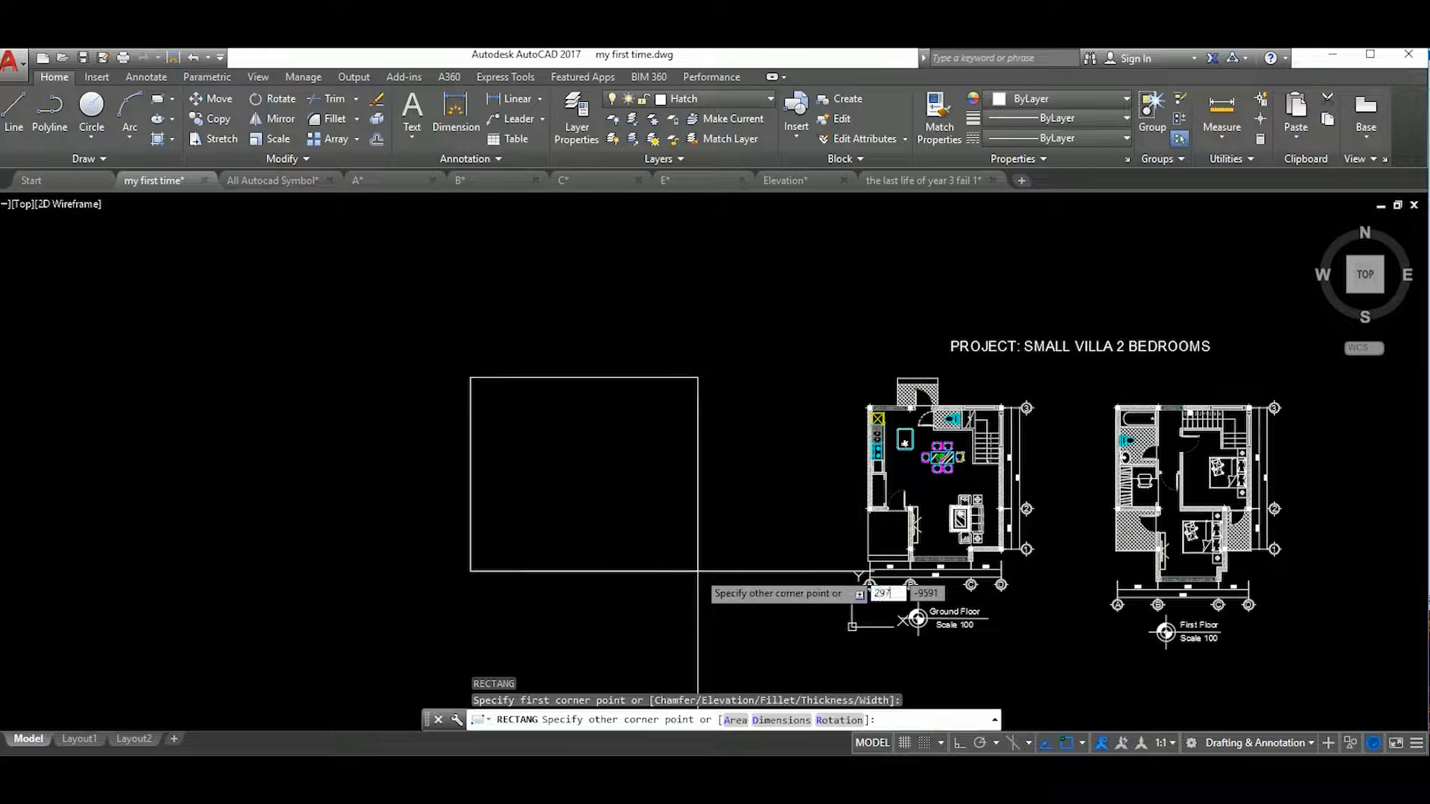
text(0)
key(Return)
Scale the A4 rectangle by a factor of 100 from its lower-left corner
click(425, 359)
click(577, 441)
text(sc)
key(Return)
scroll(451, 354, up, 6)
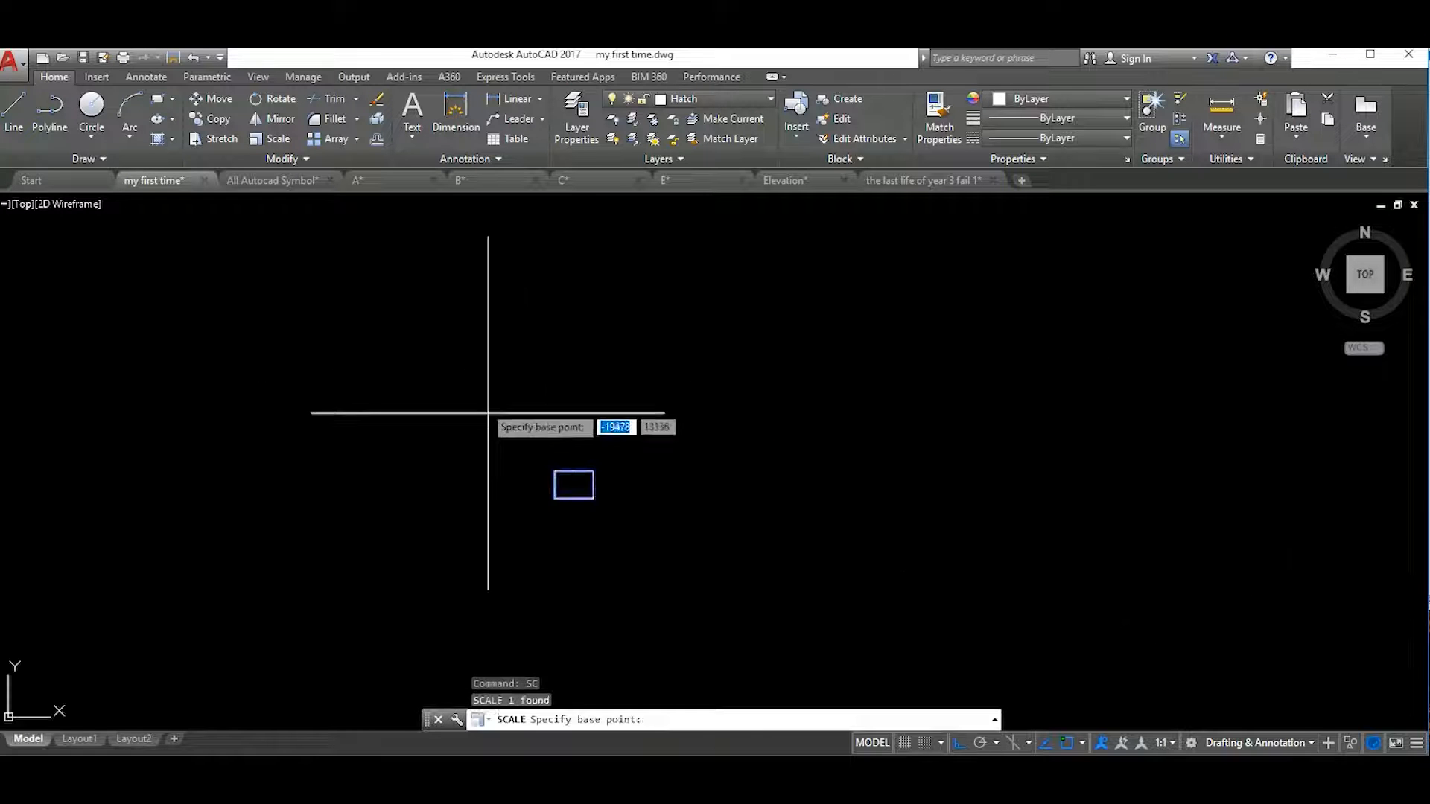
click(555, 498)
text(100)
key(Return)
scroll(551, 497, down, 10)
Move the enlarged sheet frame so it surrounds both floor plans and the project heading
click(655, 523)
click(584, 476)
text(m)
key(Return)
click(587, 490)
text(m)
key(Return)
click(622, 560)
click(726, 578)
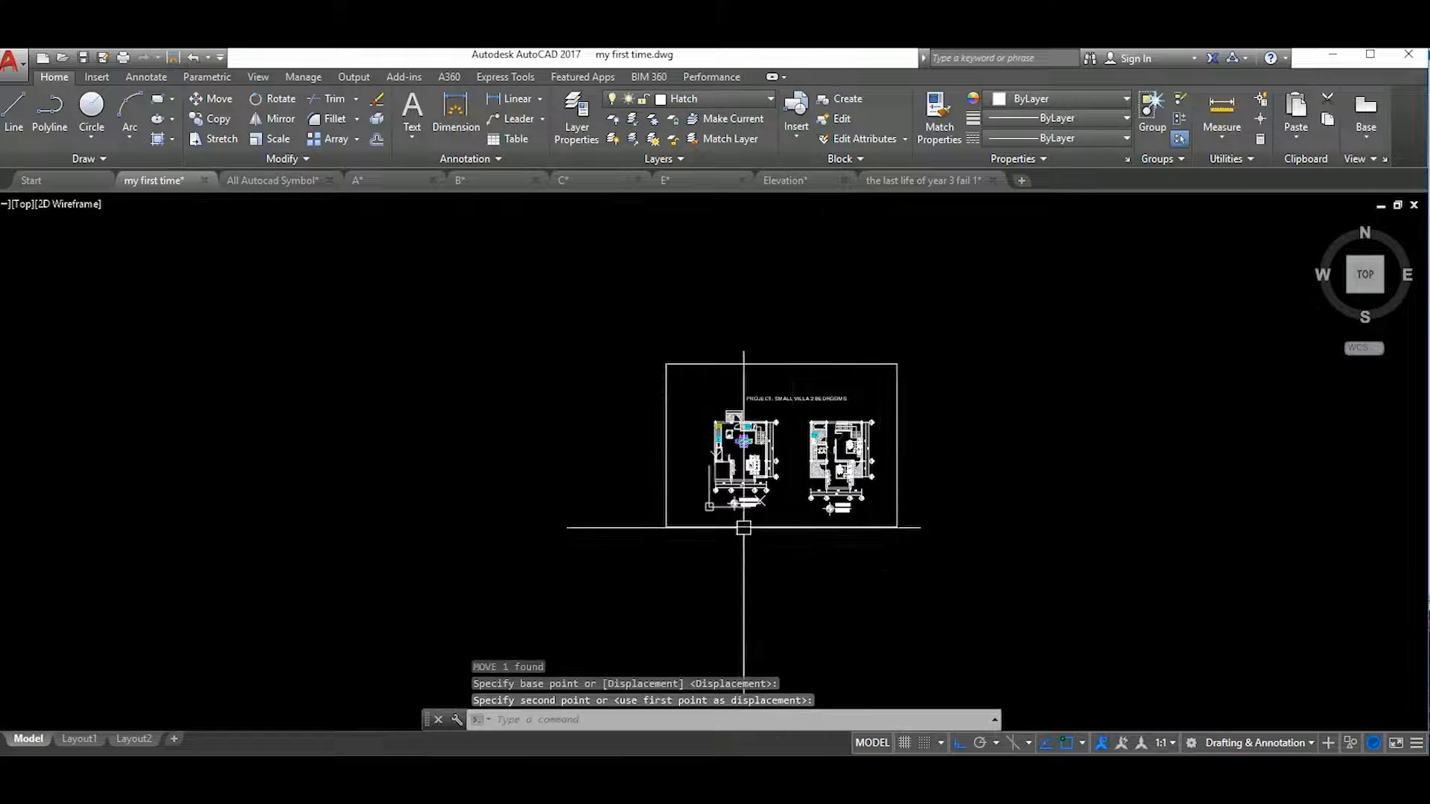
Shift the sheet frame downward to leave more room beneath the floor plan titles
scroll(884, 506, up, 2)
click(925, 547)
click(886, 512)
click(1047, 567)
scroll(874, 542, up, 2)
middle_drag(874, 541, 984, 565)
key(Return)
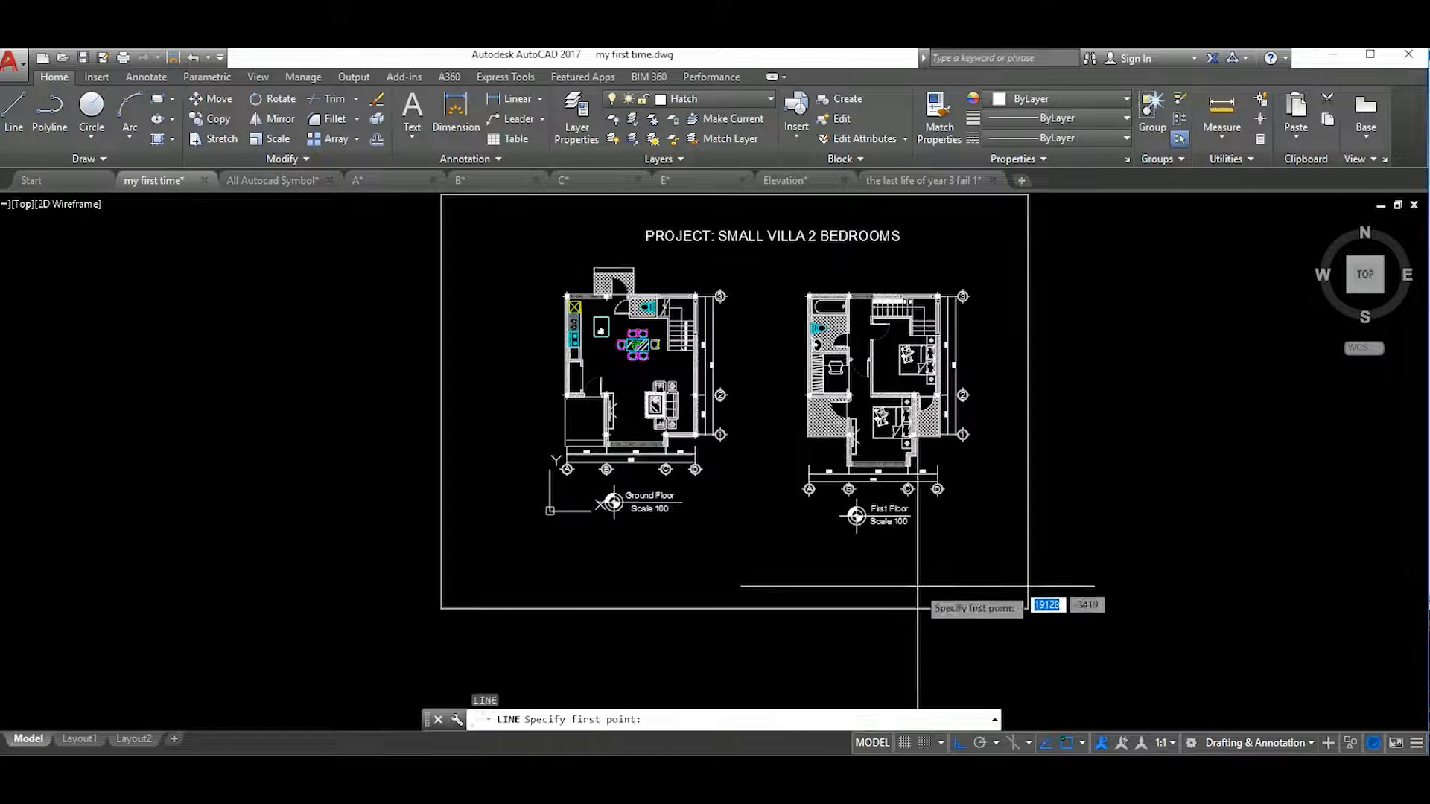
click(1027, 608)
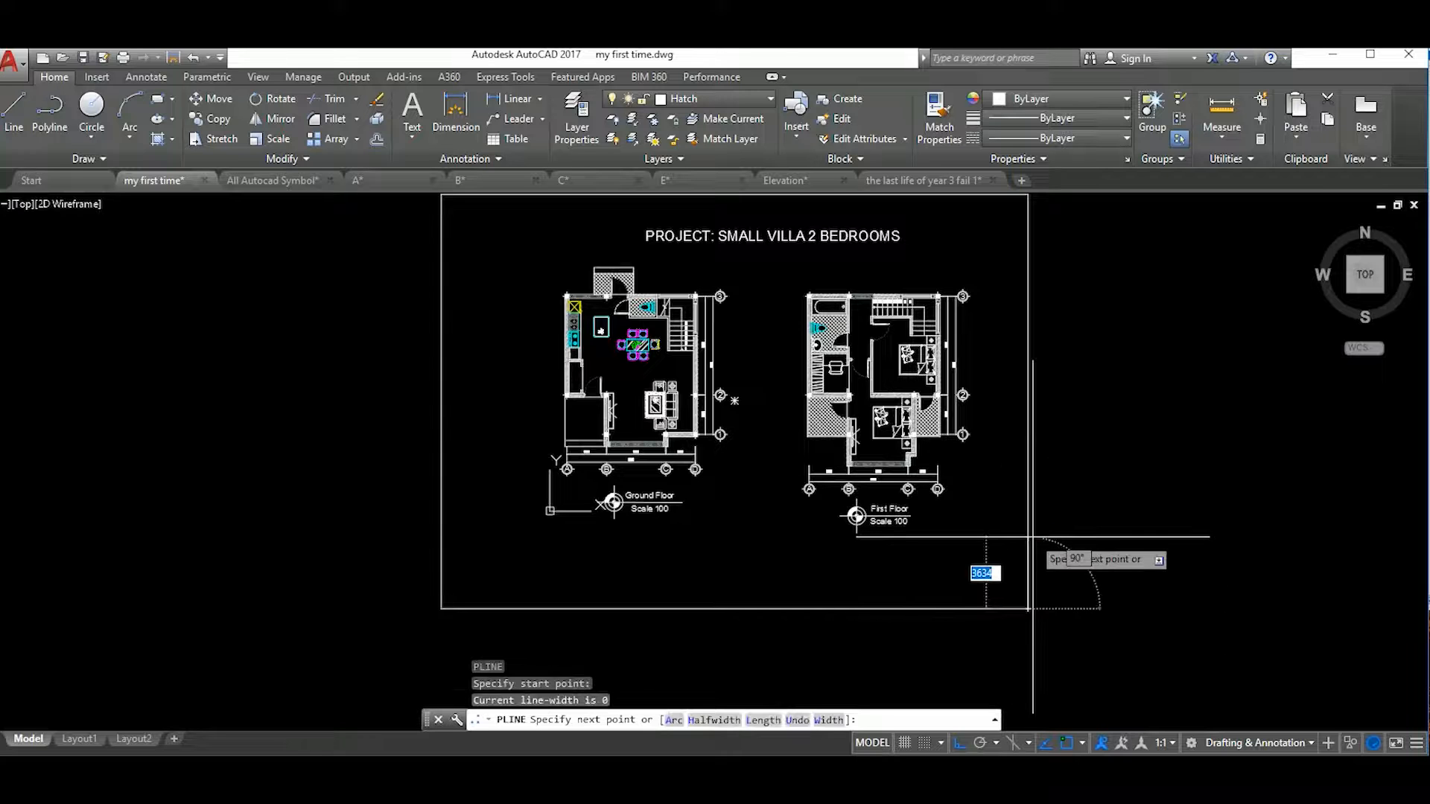
text(10)
key(Return)
key(Escape)
scroll(1035, 609, up, 7)
click(951, 552)
click(1041, 632)
text(e)
key(Return)
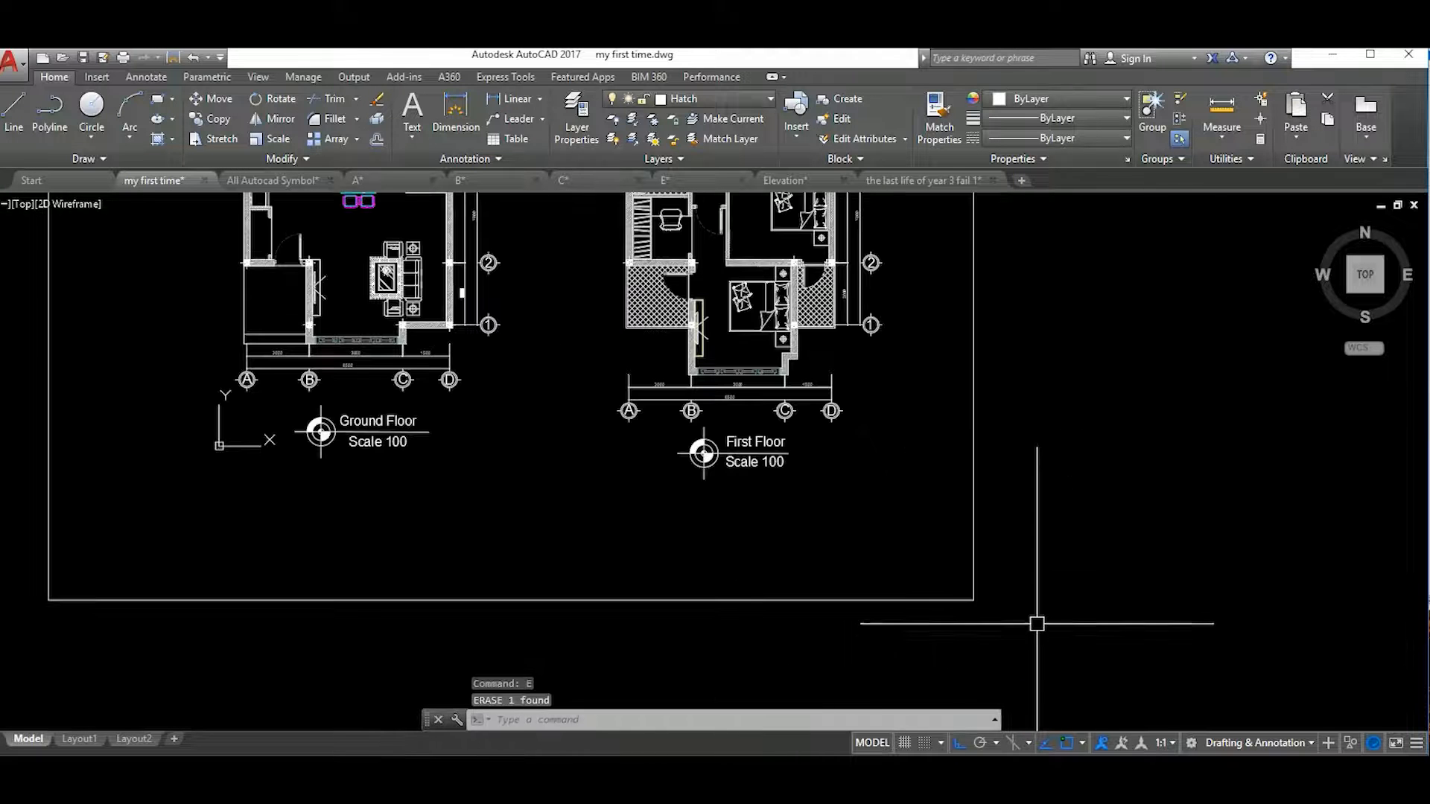
Start the title block polyline at the frame's lower-right corner, trying upward segments of 6000 and 4500
text(pl)
key(Return)
click(974, 600)
text(6000)
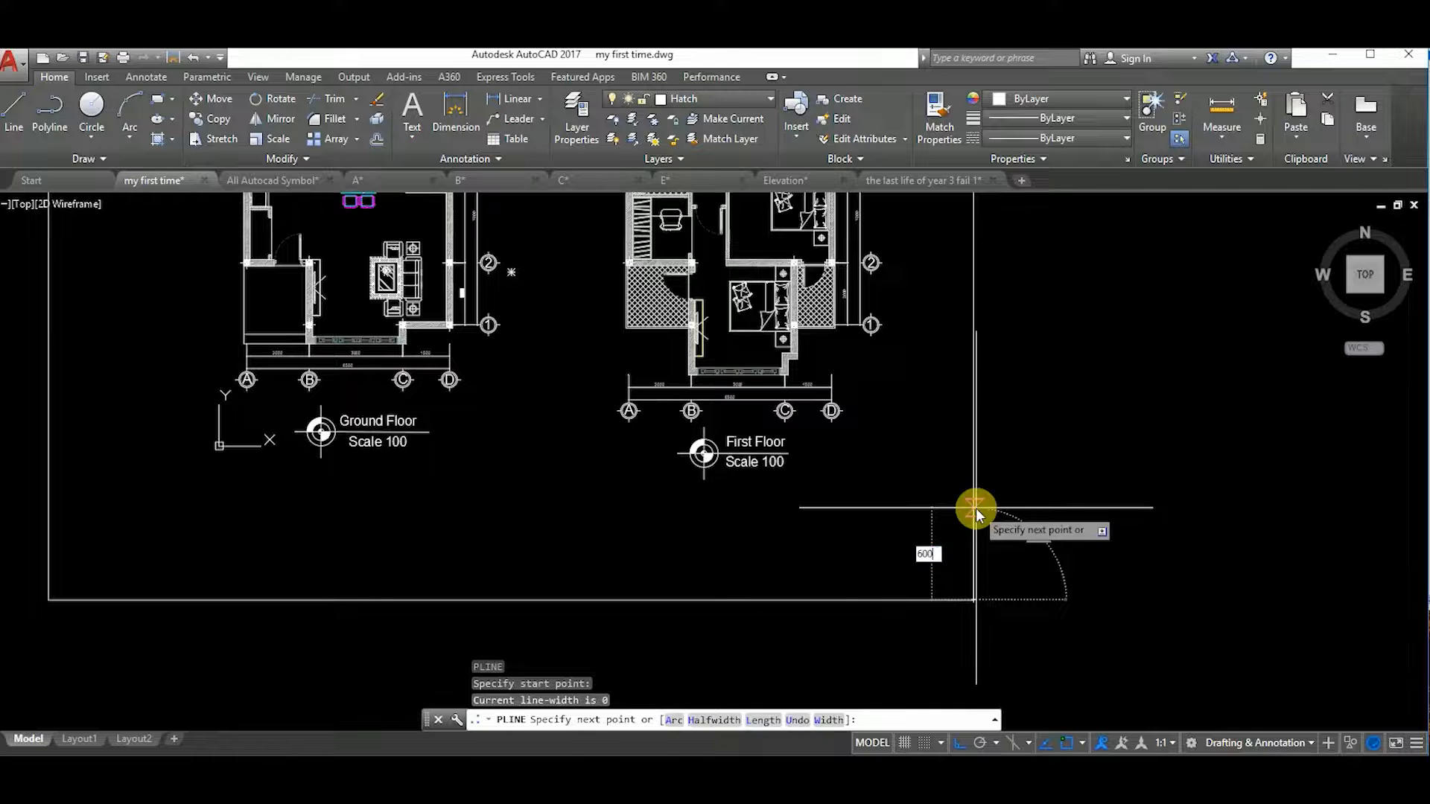
key(Return)
scroll(890, 500, down, 5)
scroll(931, 514, up, 5)
scroll(886, 500, down, 5)
scroll(882, 497, up, 5)
key(ctrl+z)
text(4500)
key(Return)
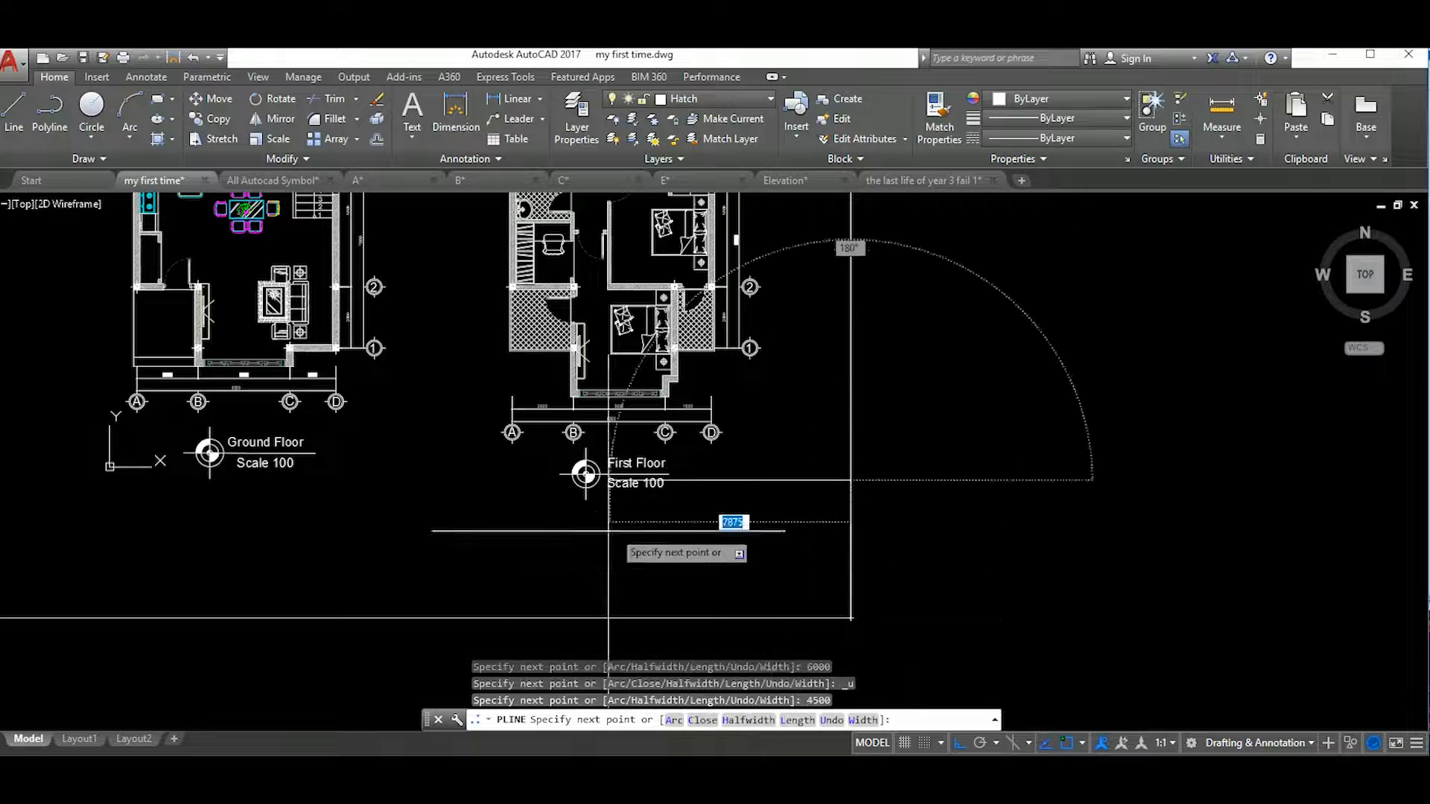
Complete the title block outline 3000 high and 18000 long, ending on the frame's bottom edge
text(3000)
key(Return)
text(18000)
key(Return)
key(Escape)
middle_drag(705, 538, 920, 579)
scroll(625, 543, down, 4)
scroll(641, 549, up, 4)
scroll(687, 555, down, 4)
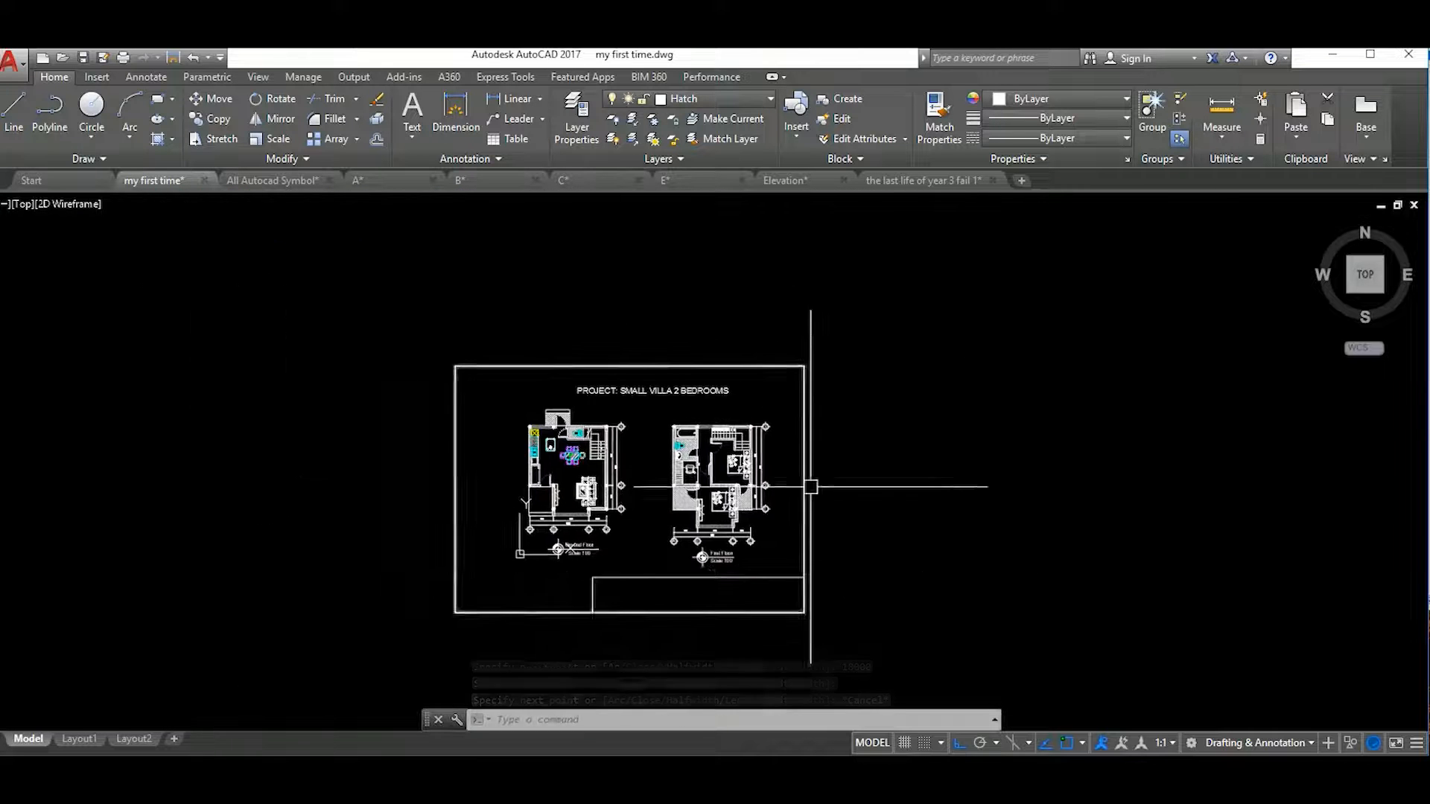
Offset the sheet frame inward by 1000 to form an inner border
scroll(813, 492, up, 2)
click(811, 493)
click(788, 499)
text(o)
key(Return)
text(1000)
key(Return)
click(775, 534)
key(Escape)
Move the title block outline so its lower-right corner meets the inner border's lower-right corner
middle_drag(734, 629, 877, 526)
click(877, 526)
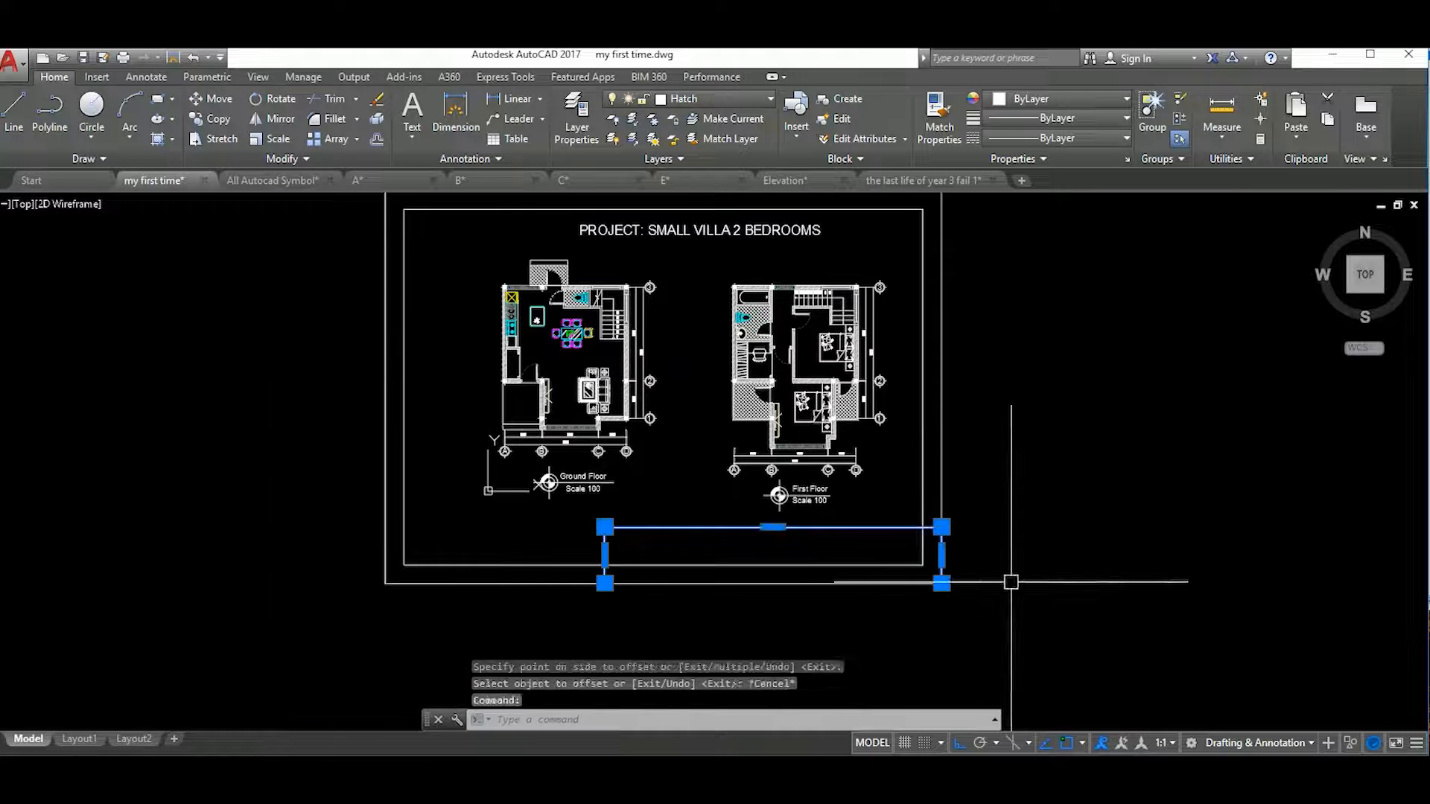
key(m)
key(Return)
click(966, 573)
click(918, 527)
Move both sheet frames, the title block outline and the project heading slightly down relative to the floor plans
scroll(965, 663, down, 5)
click(986, 655)
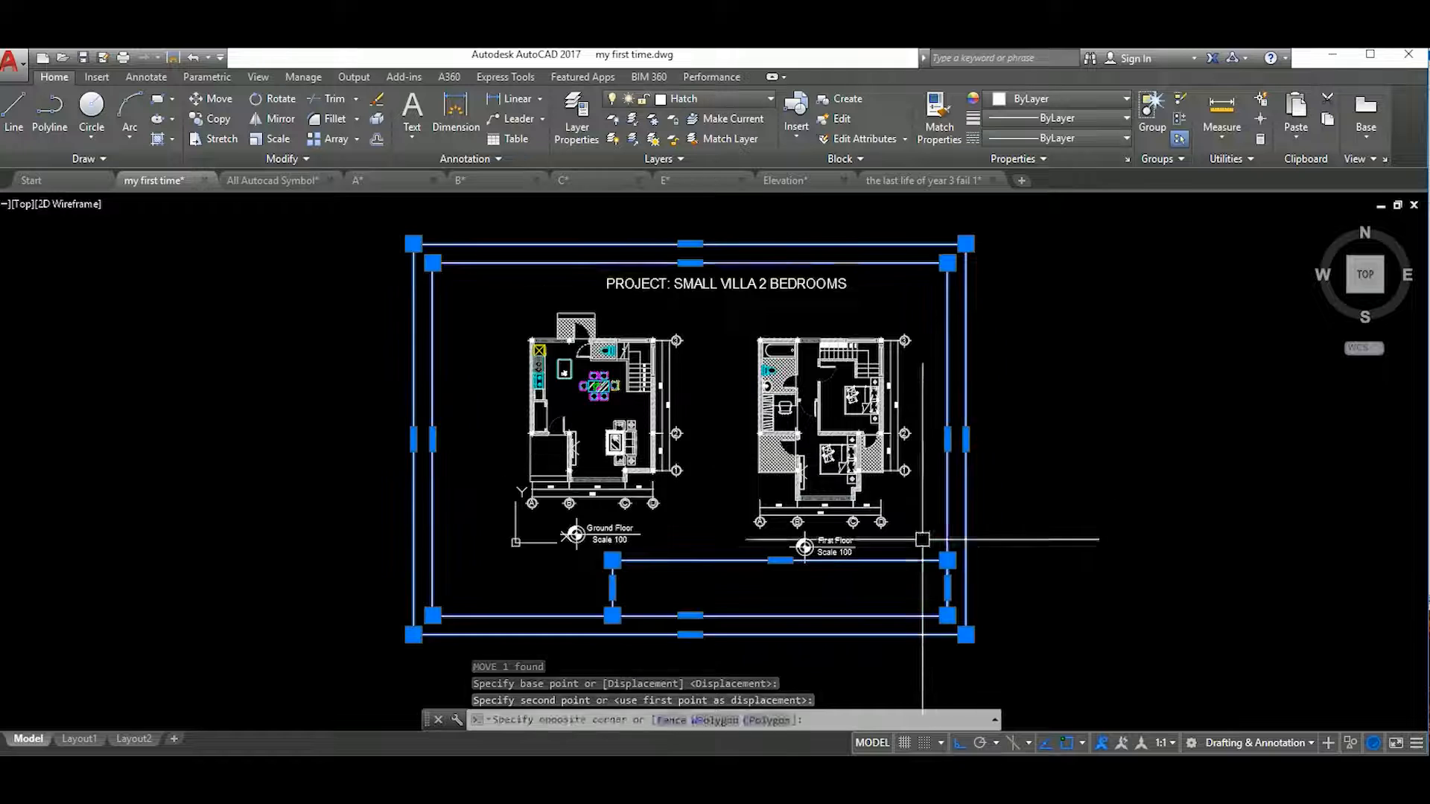
click(922, 542)
click(808, 311)
click(779, 288)
scroll(775, 321, down, 5)
text(m)
key(Return)
click(906, 412)
click(904, 419)
scroll(740, 352, up, 5)
scroll(905, 453, down, 4)
scroll(897, 423, up, 4)
scroll(898, 422, down, 5)
scroll(963, 443, up, 3)
key(Escape)
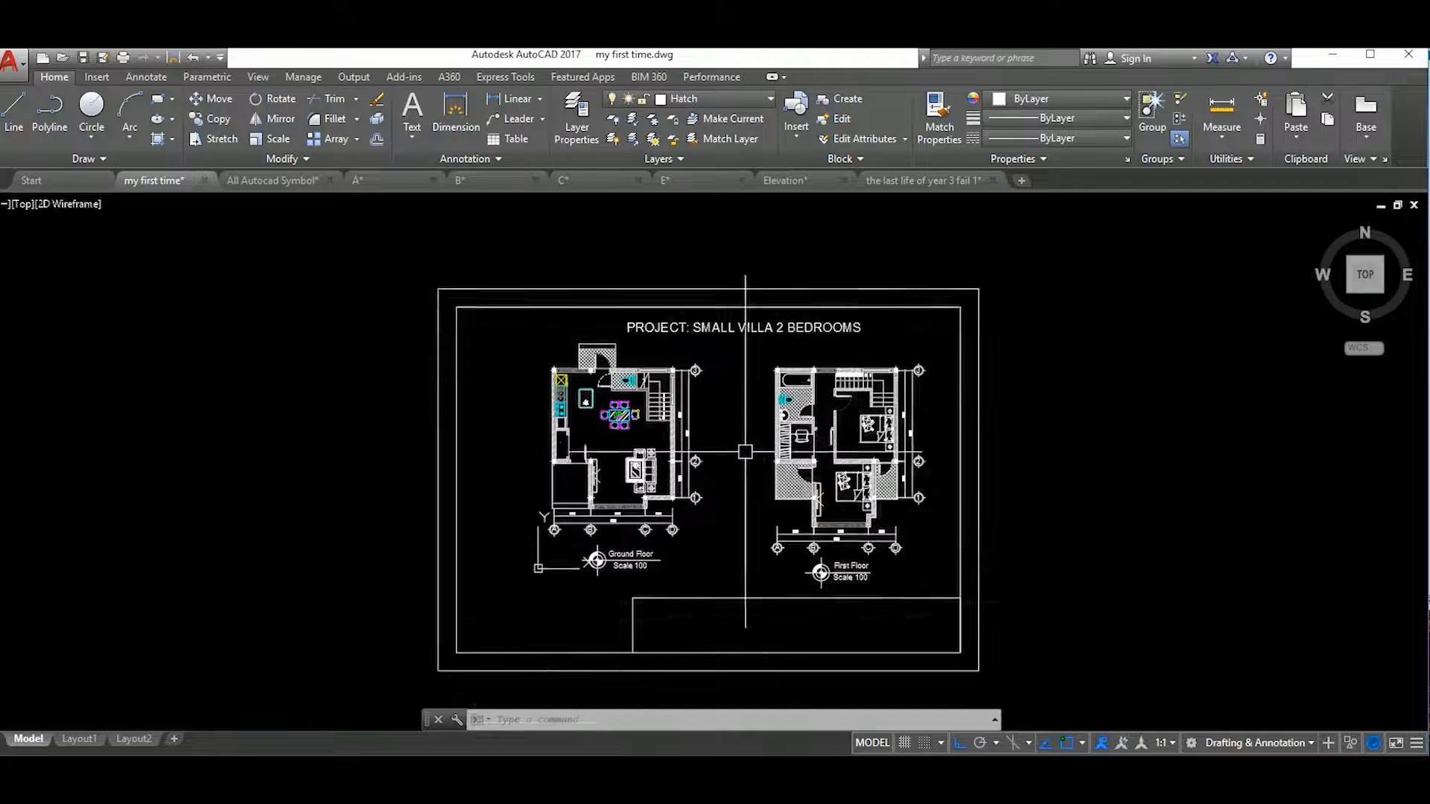
Start an A4 landscape PDF plot with a window around the outer sheet frame and preview it fitted to paper
key(ctrl+p)
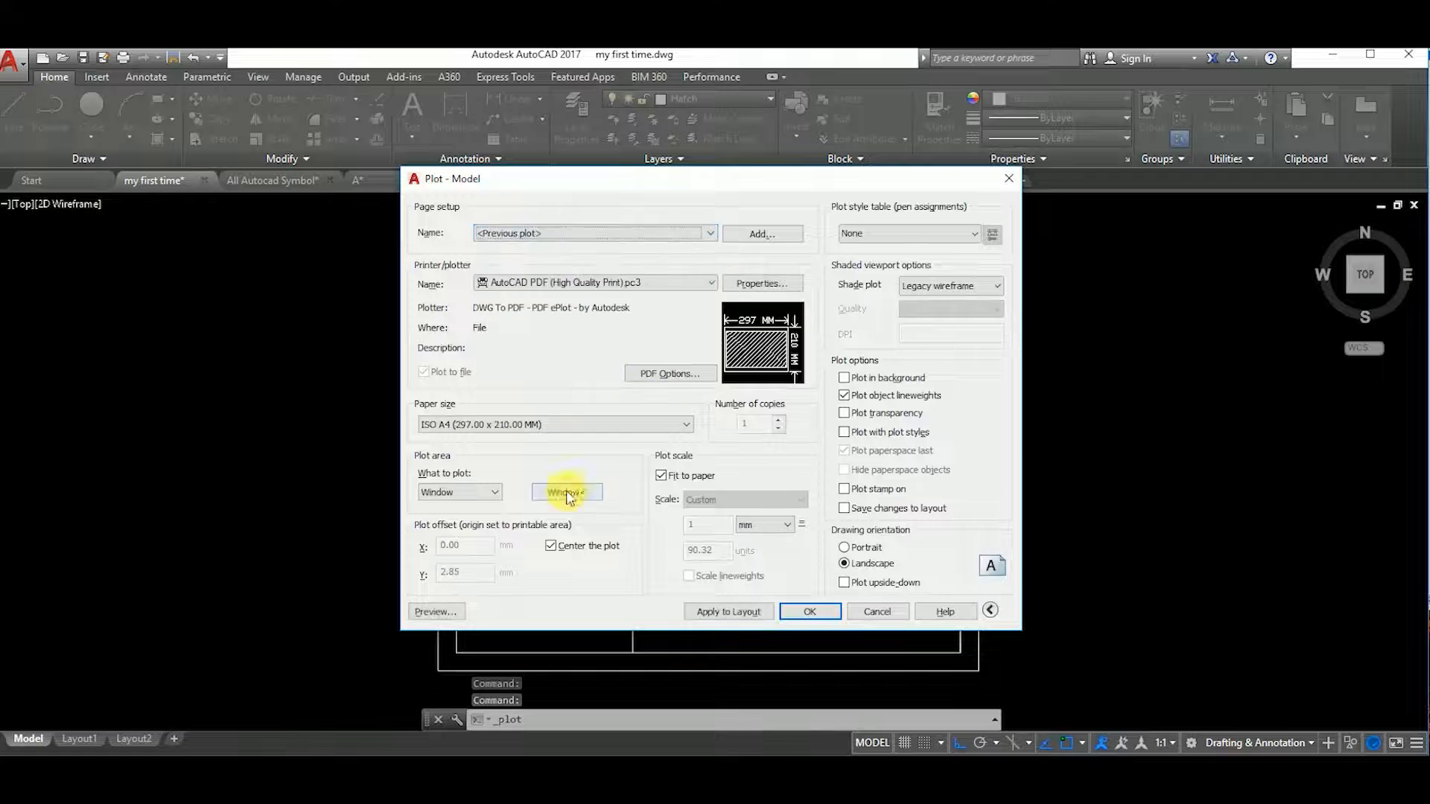
click(567, 492)
click(441, 290)
click(996, 670)
click(435, 612)
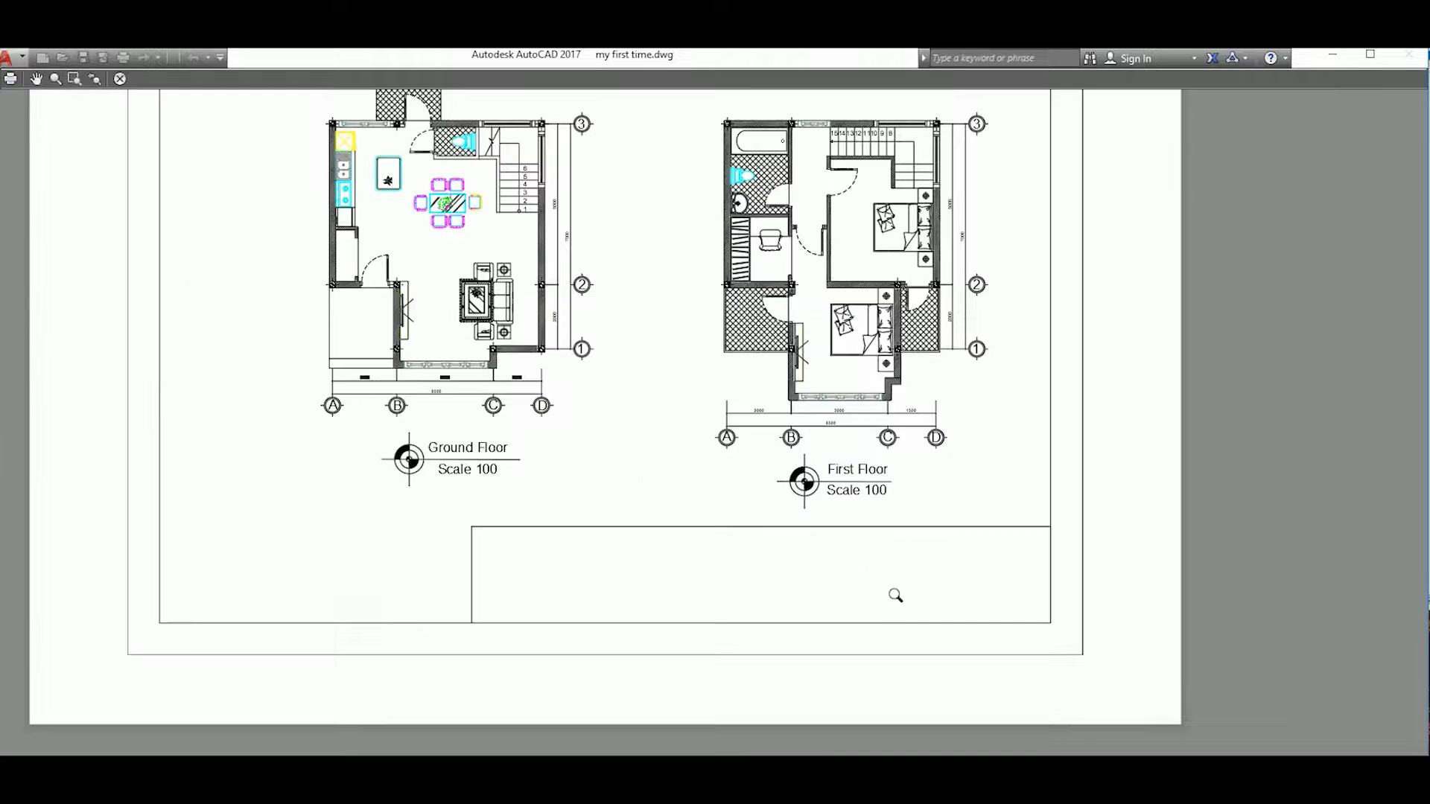
key(Escape)
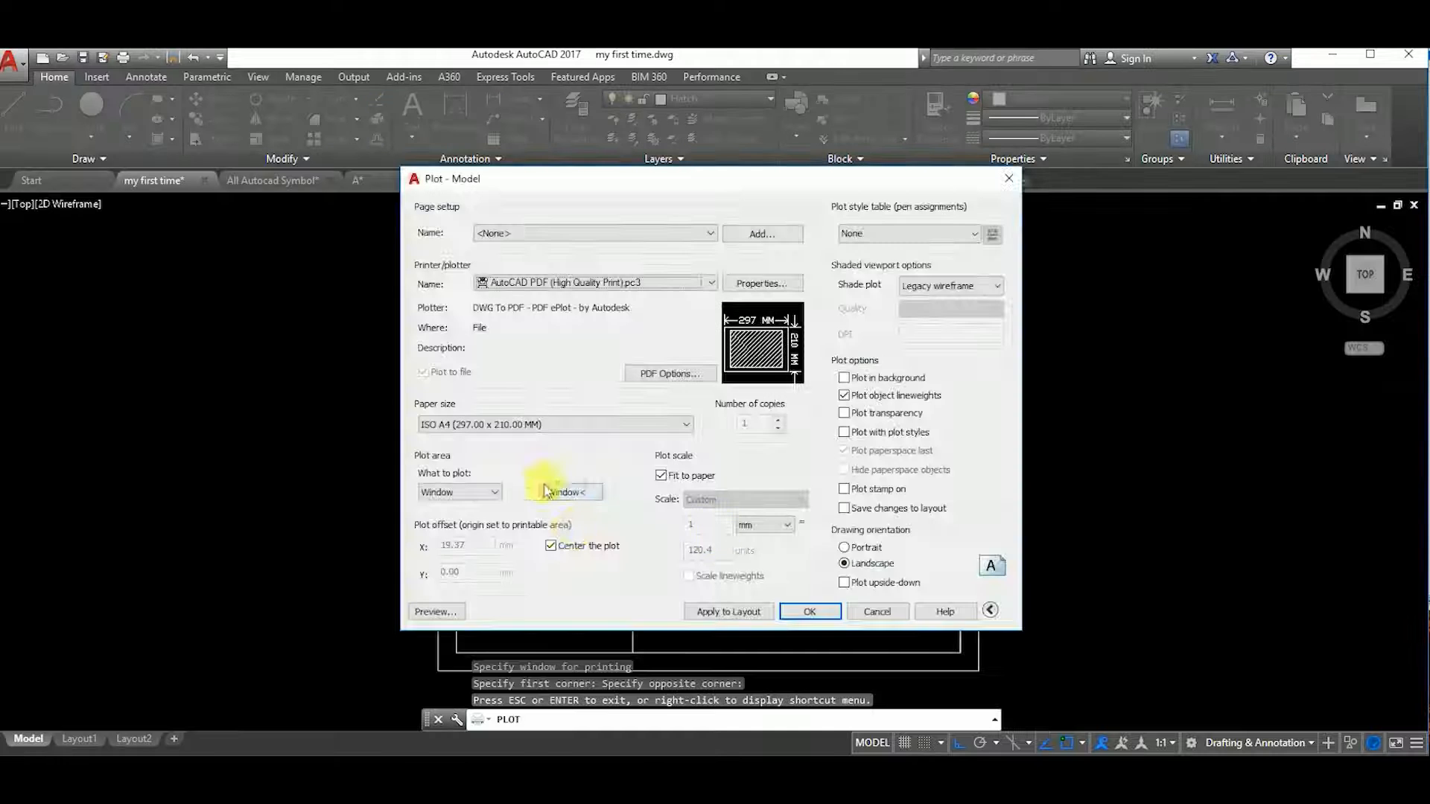
Set the plot scale to 1:100 instead of fitting to paper and inspect the plot preview
click(436, 612)
scroll(807, 472, up, 4)
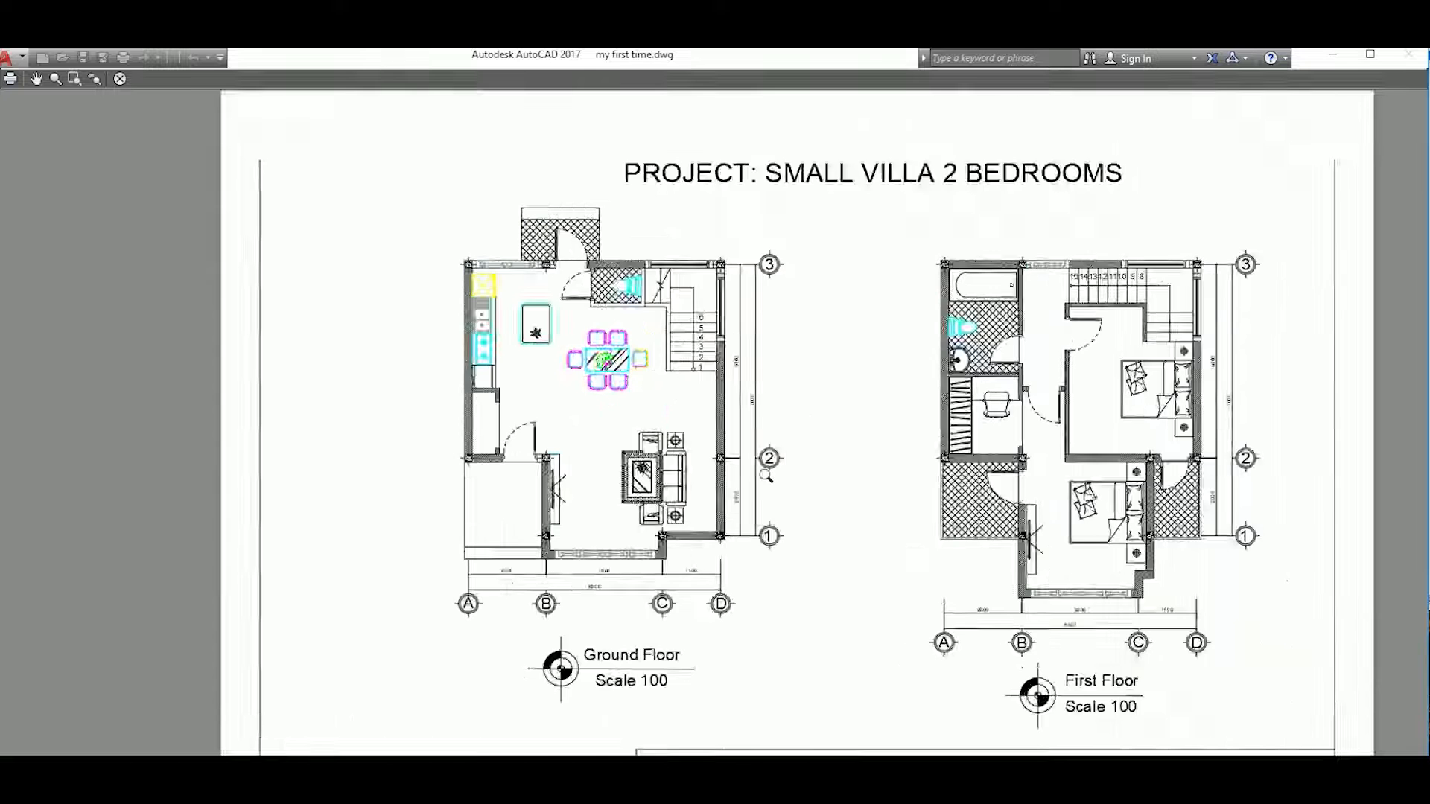
scroll(807, 472, down, 8)
scroll(895, 602, up, 4)
scroll(895, 602, up, 4)
scroll(1065, 583, down, 3)
scroll(905, 224, up, 3)
scroll(1071, 394, down, 4)
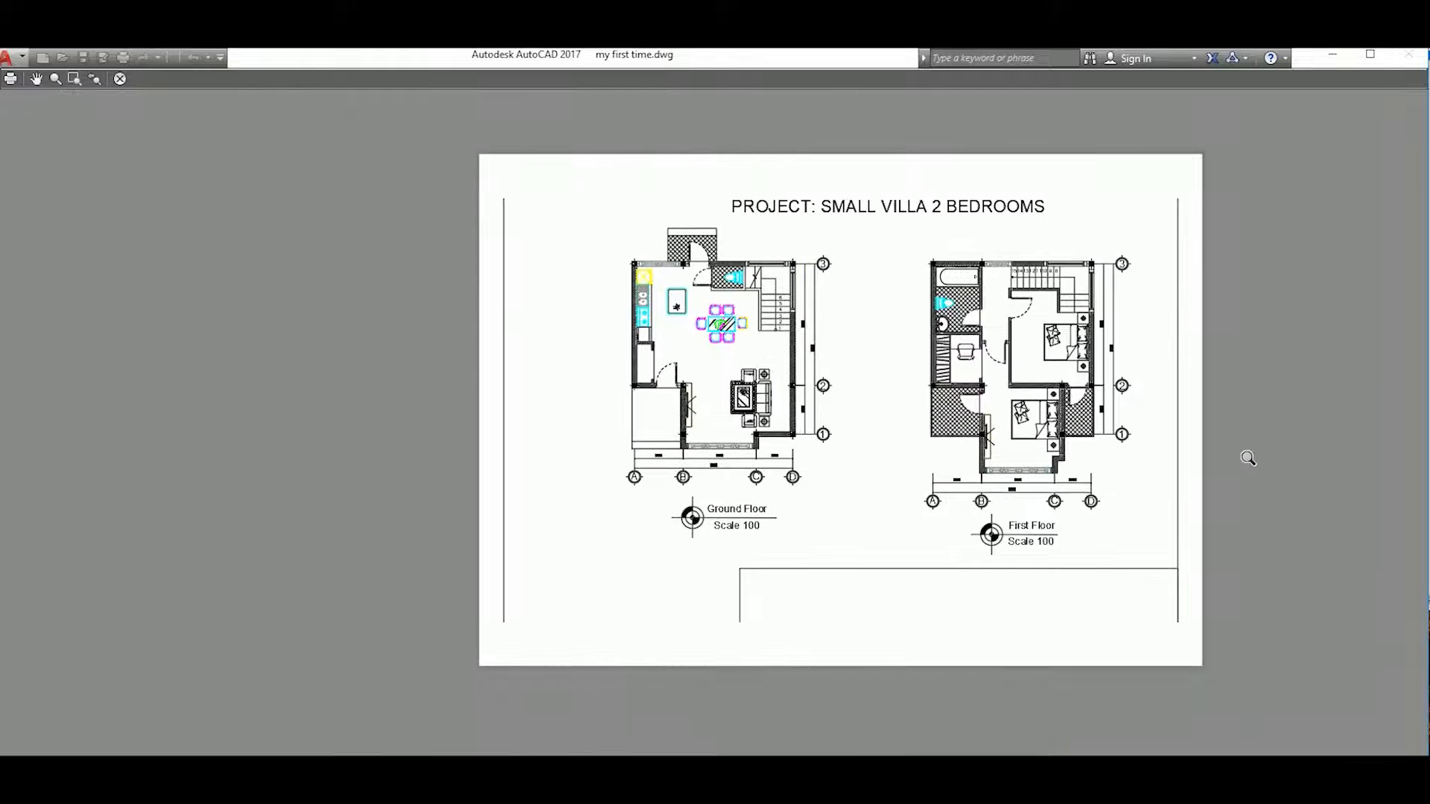
key(Escape)
Assign the monochrome.ctb plot style table to the plot
click(933, 233)
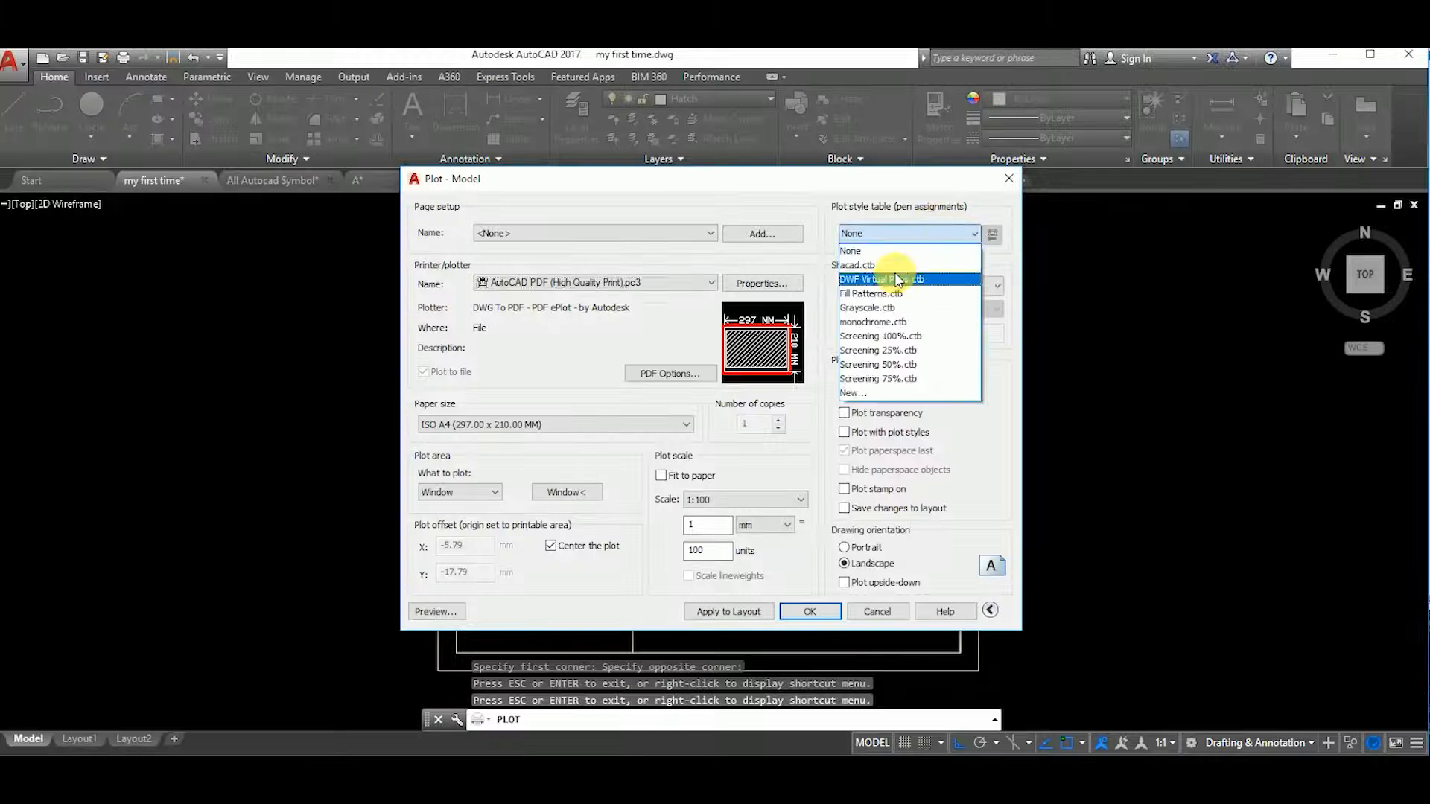
click(890, 322)
click(720, 444)
Redefine the plot window exactly from the outer sheet frame's upper-left corner to its lower-right corner and preview the plot
click(566, 492)
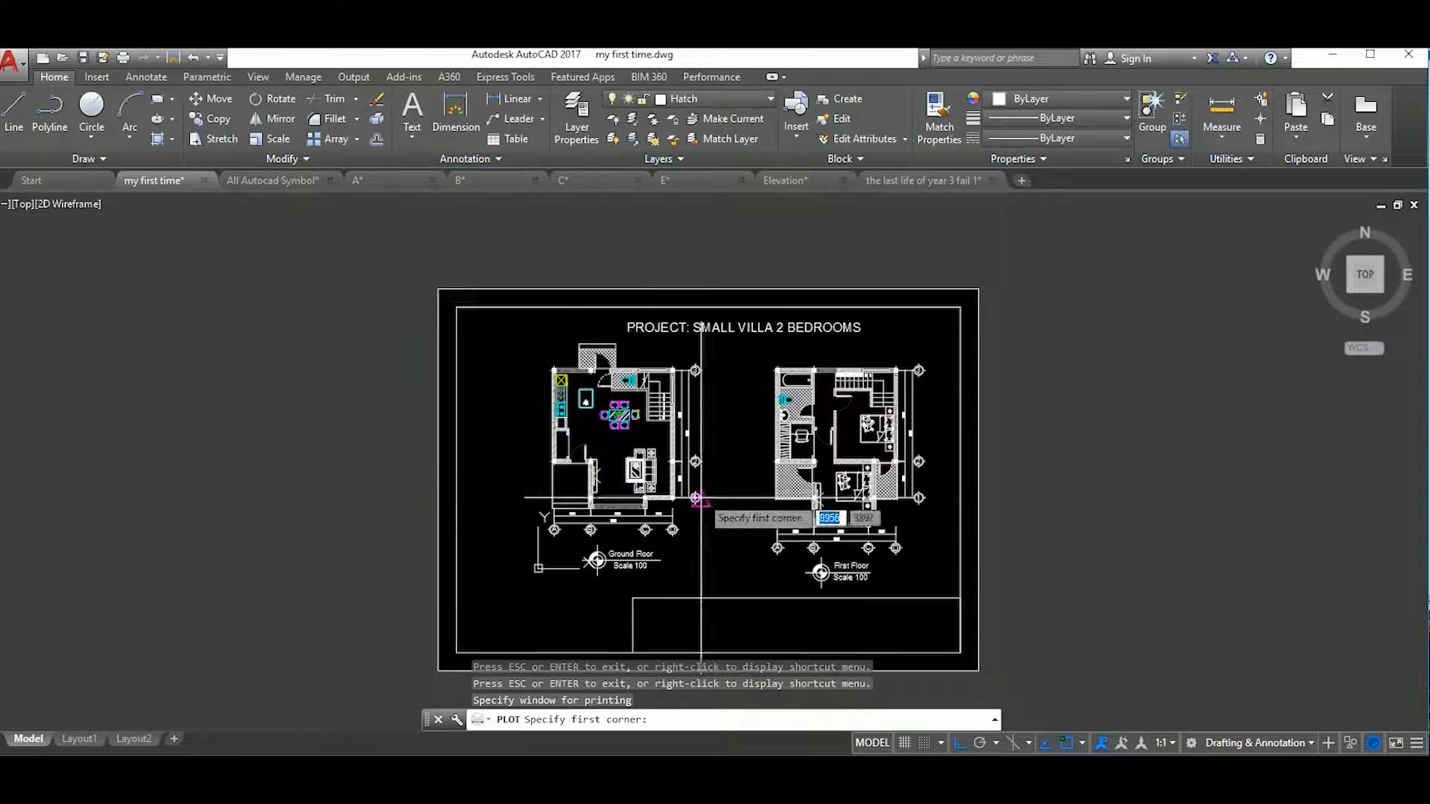
click(438, 288)
click(978, 669)
click(385, 608)
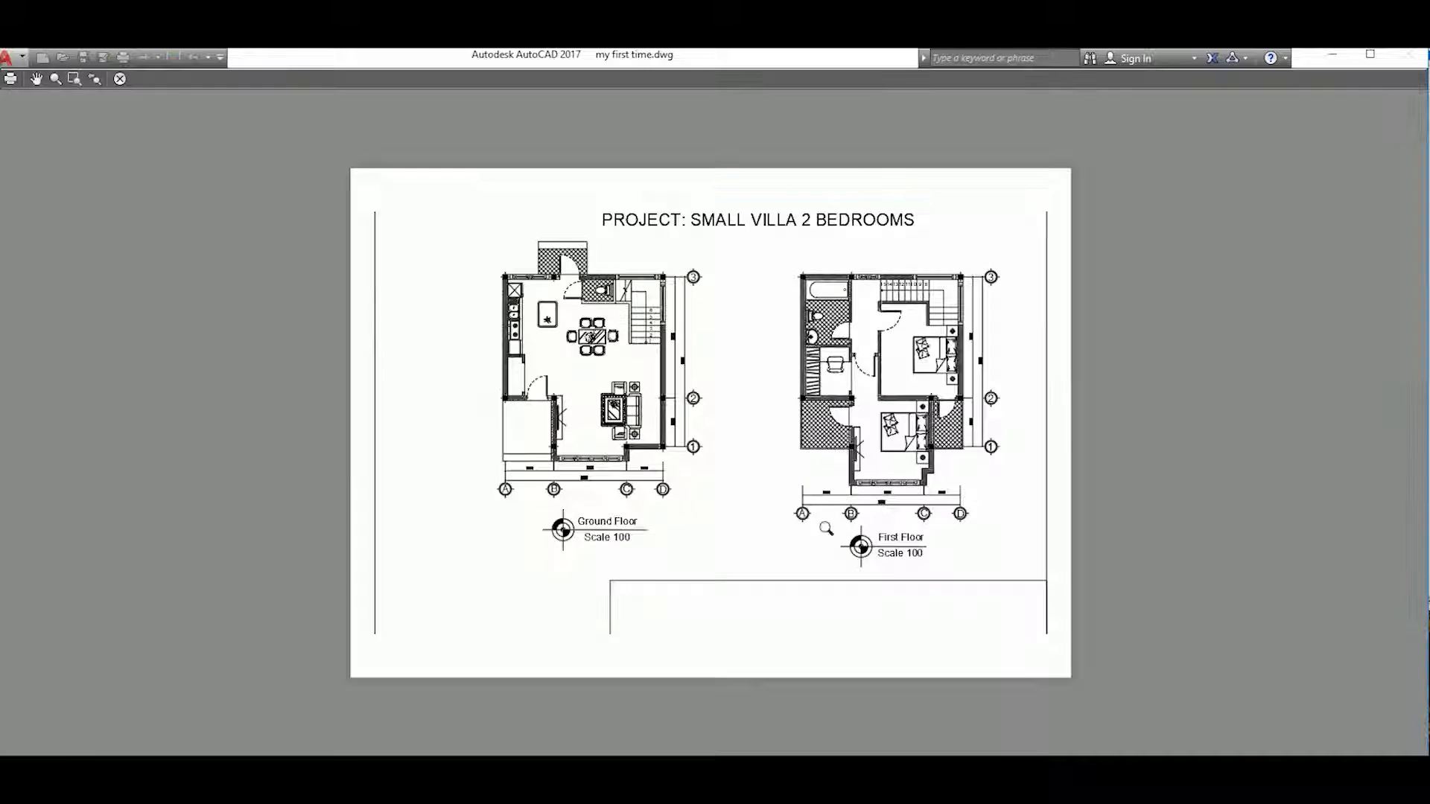
scroll(553, 336, up, 5)
scroll(511, 402, down, 8)
Plot the previewed sheet and save it on the Desktop as my first time-Model.pdf
right_click(761, 449)
click(803, 478)
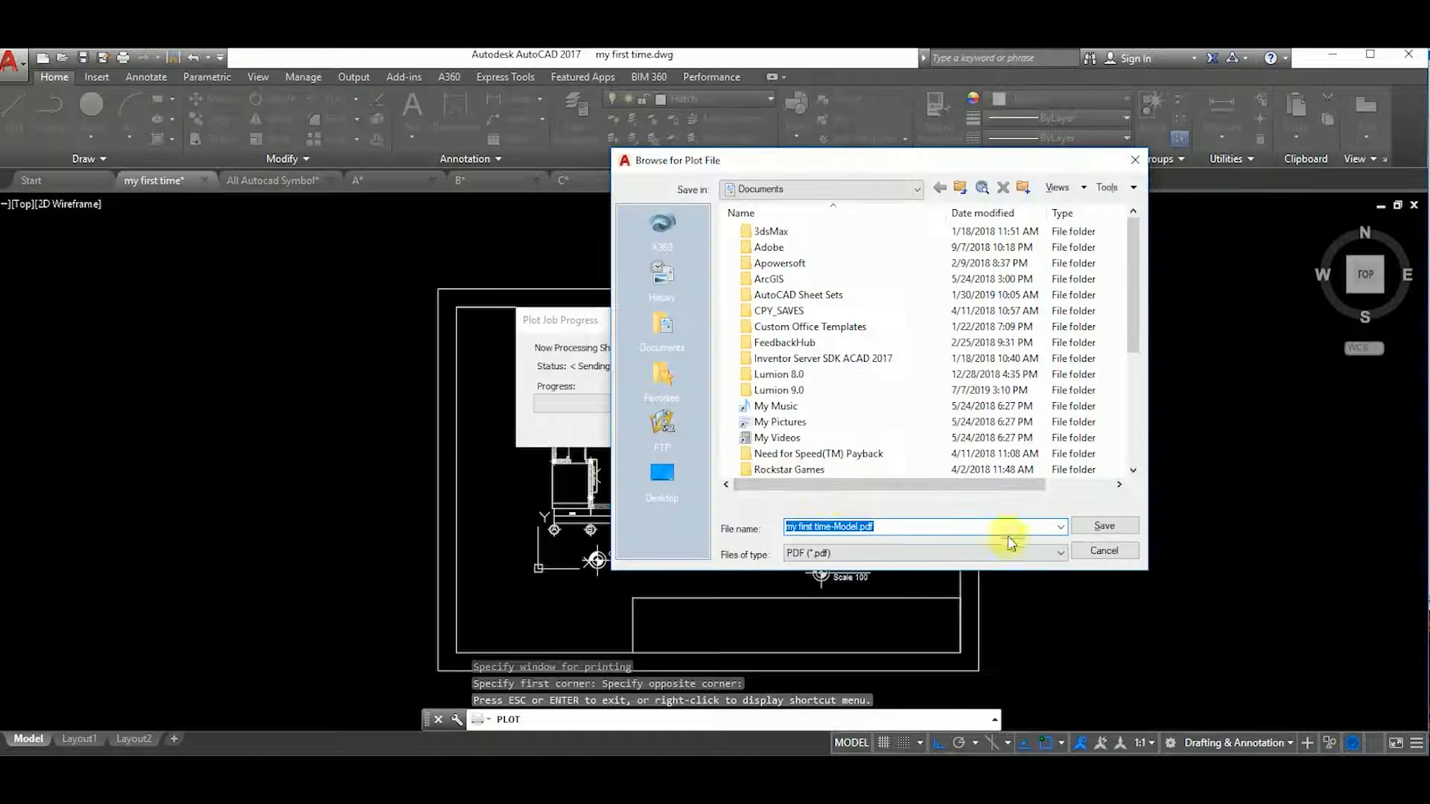
scroll(812, 409, down, 4)
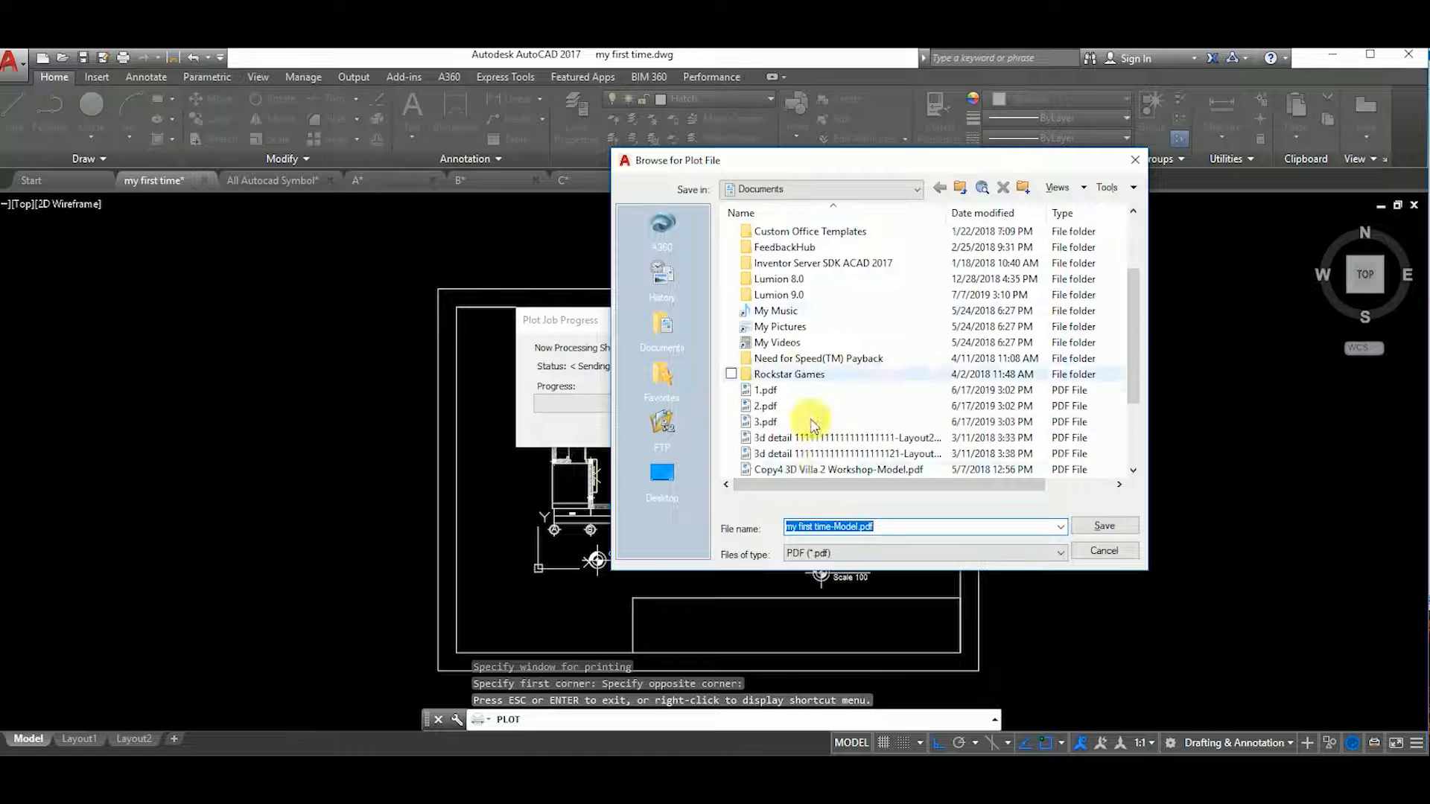
scroll(810, 402, up, 5)
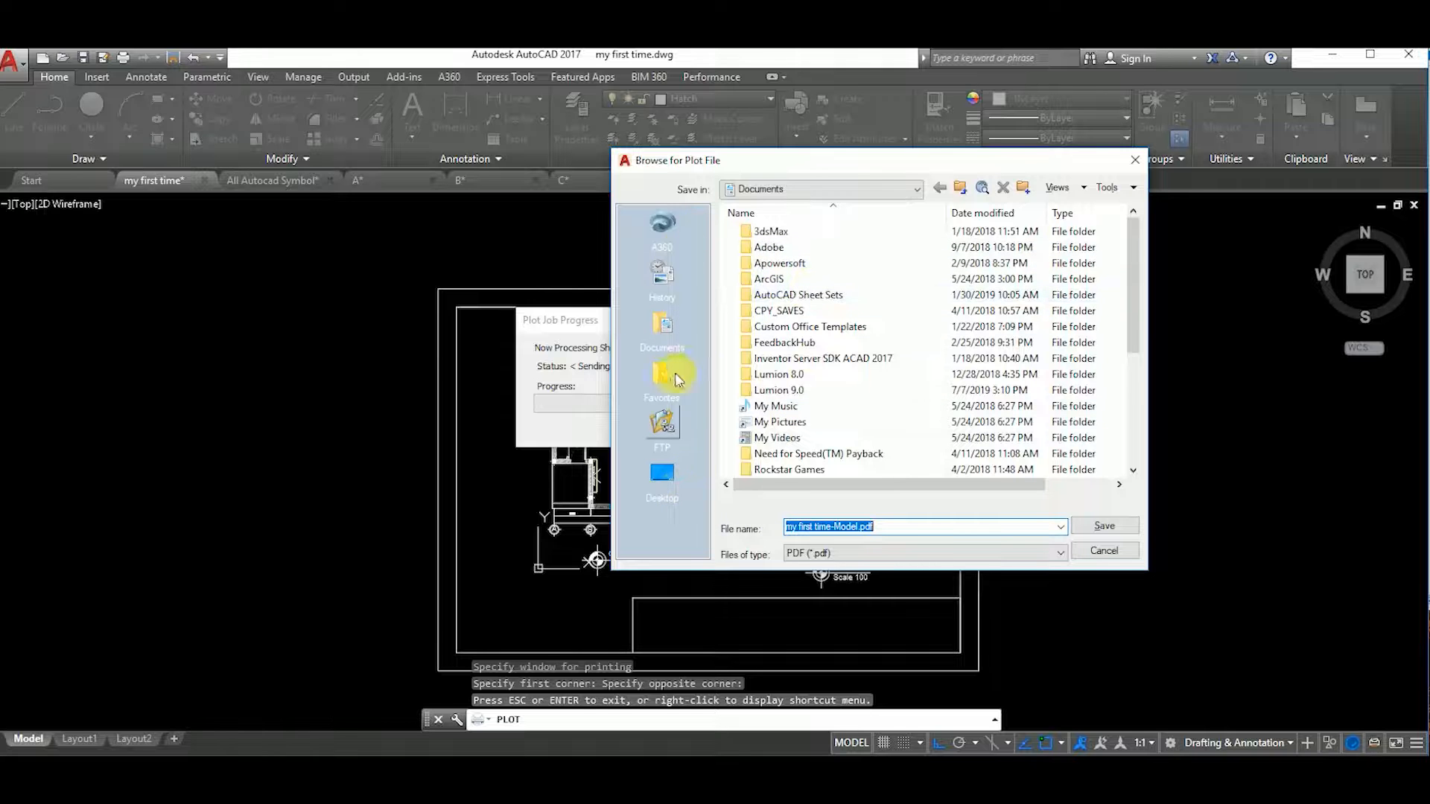
click(660, 476)
double_click(766, 271)
double_click(884, 430)
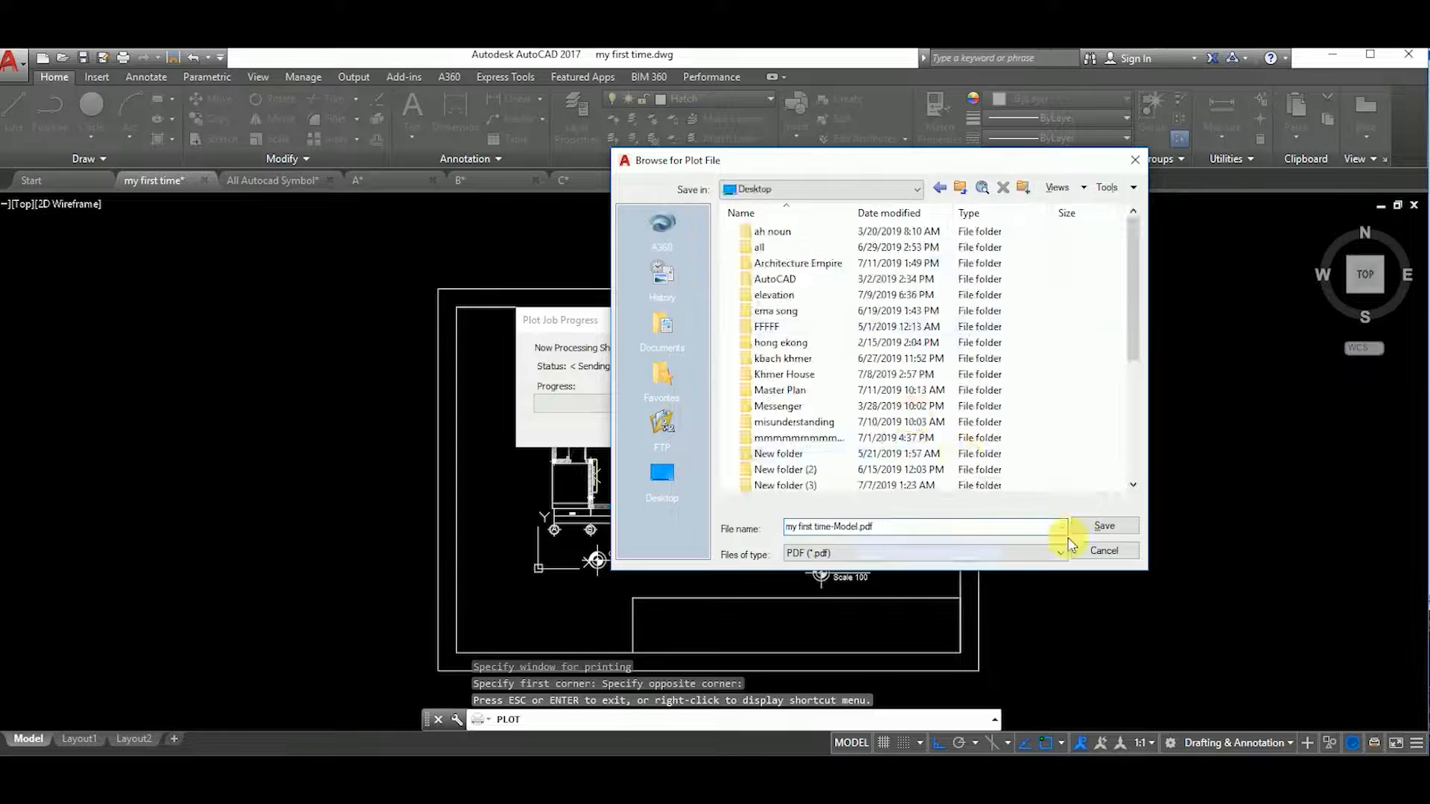
click(1105, 526)
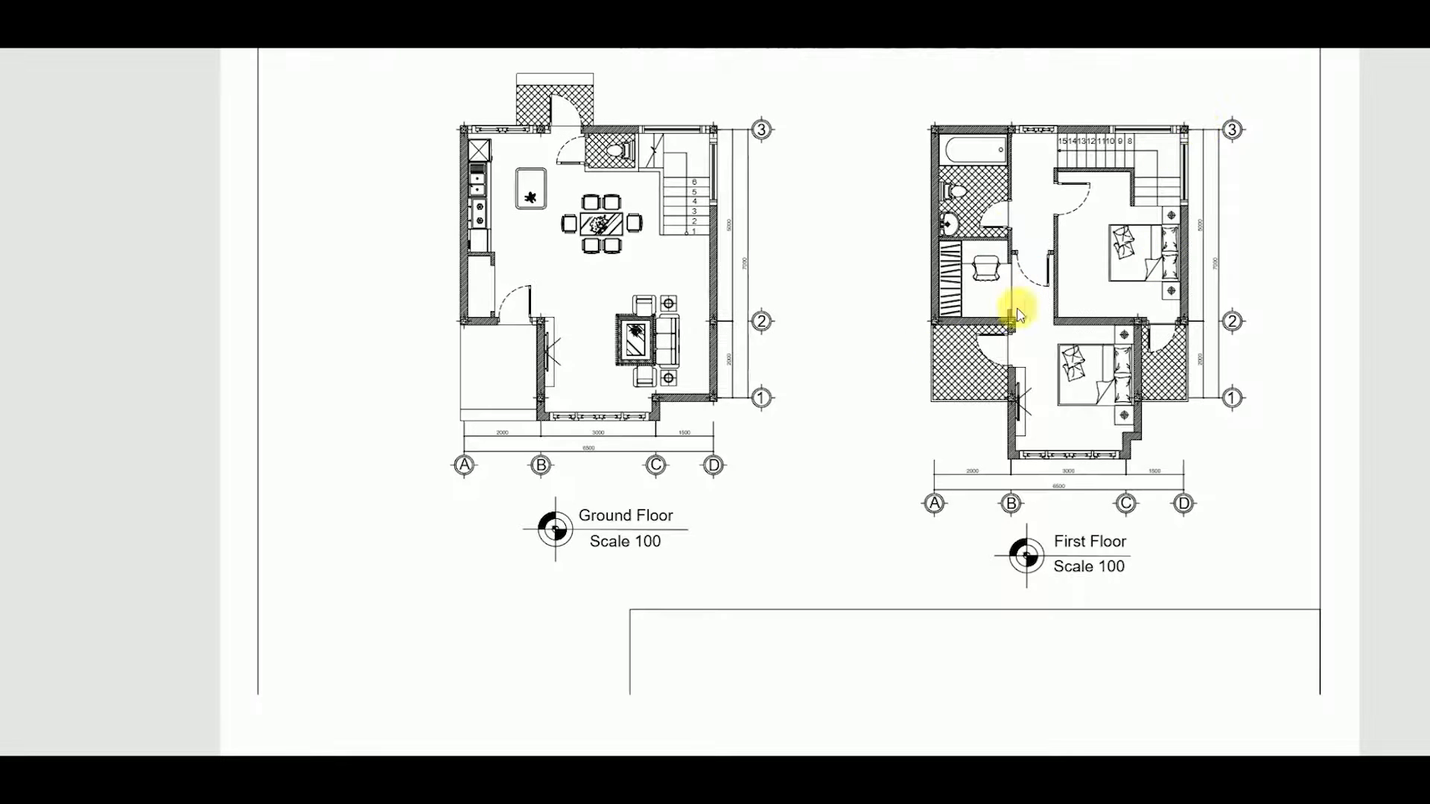